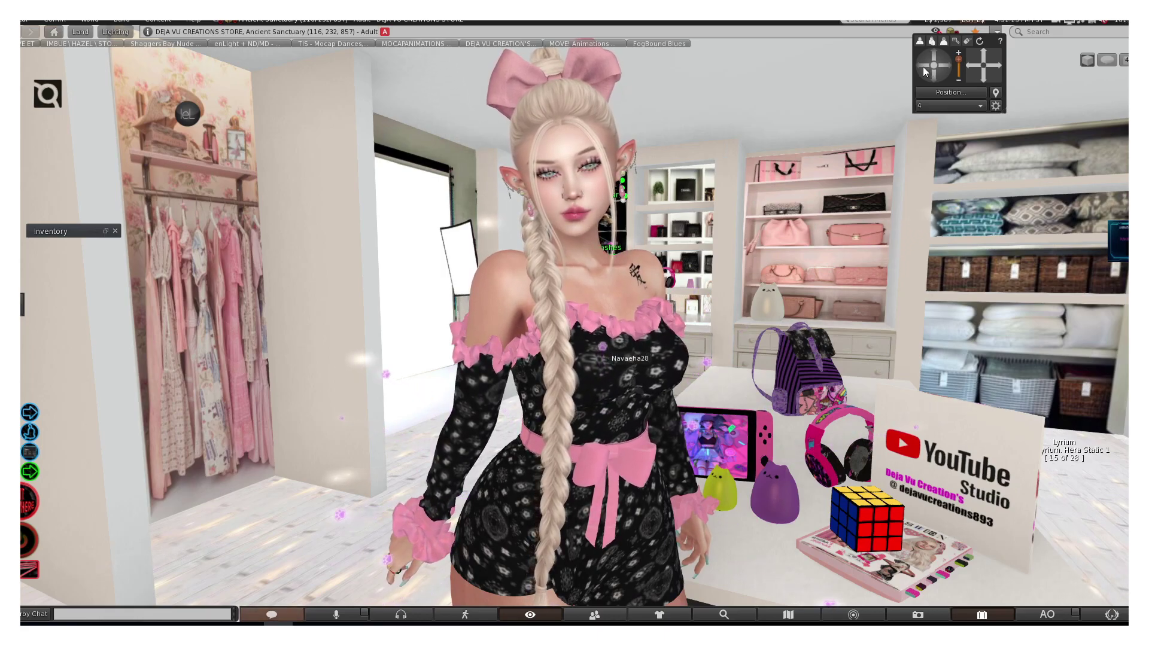
Step: Orbit the camera around the bare avatar and bring the garment workspace to the front
left_click_drag(948, 67, 947, 67)
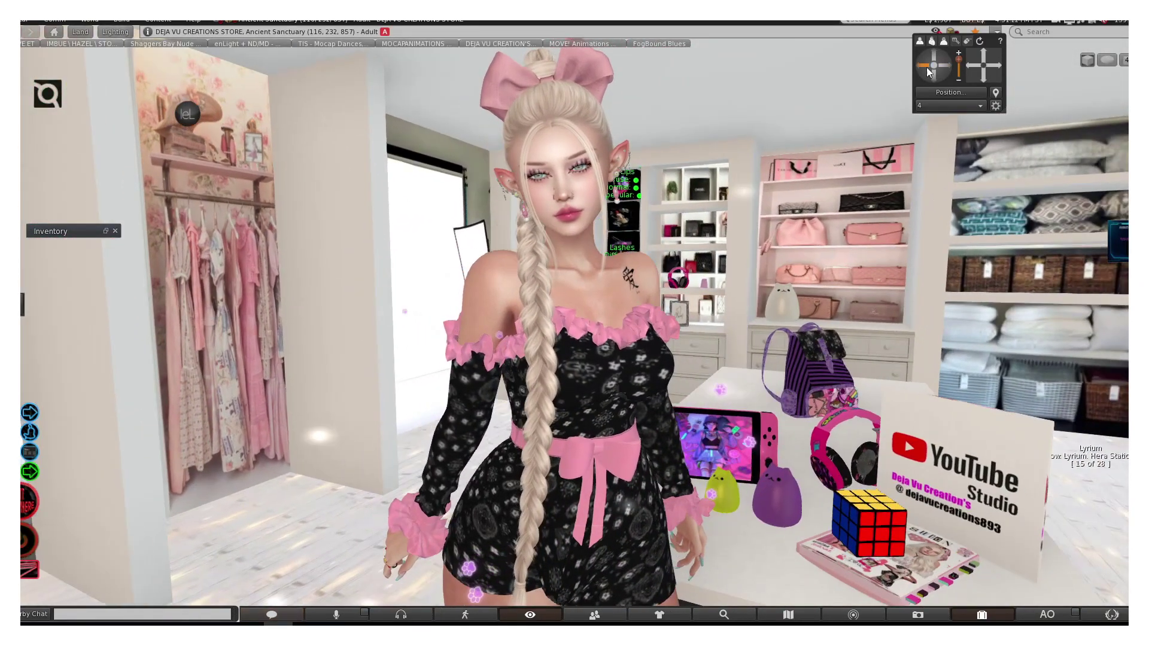
left_click_drag(948, 67, 929, 73)
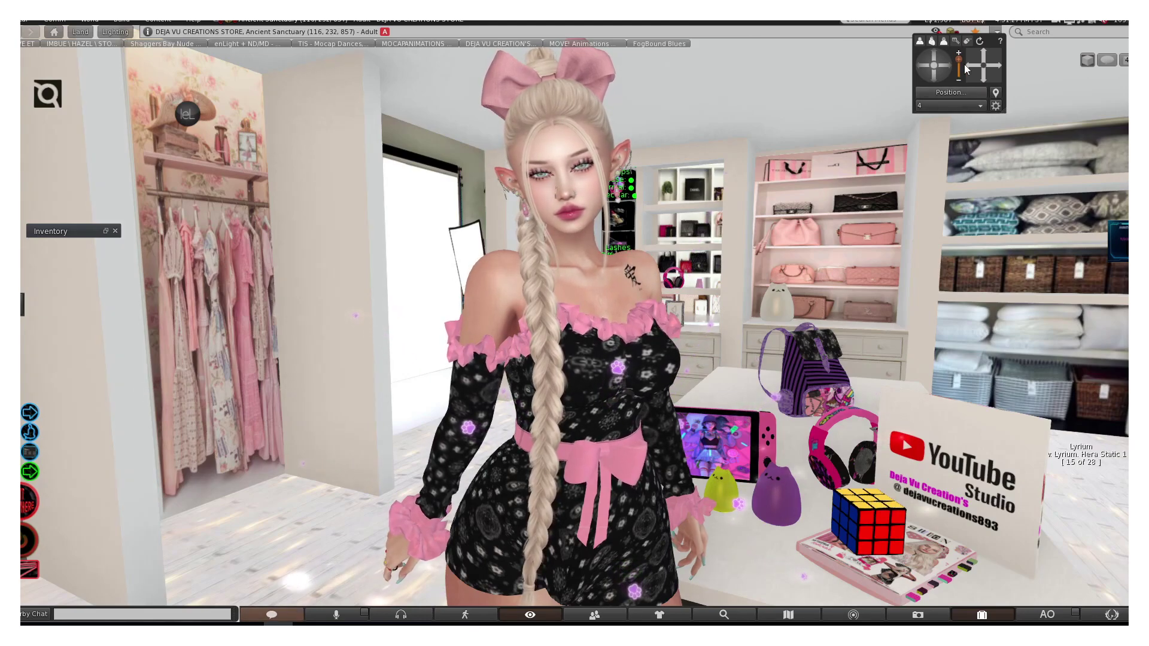
left_click_drag(933, 72, 946, 66)
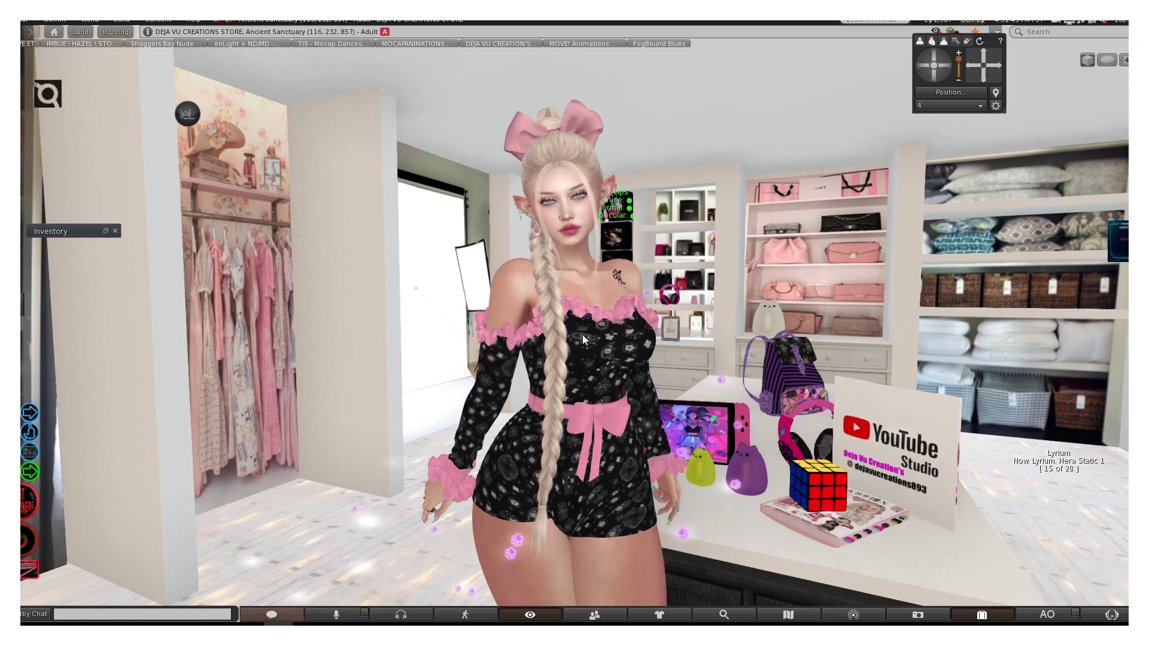
left_click(943, 63)
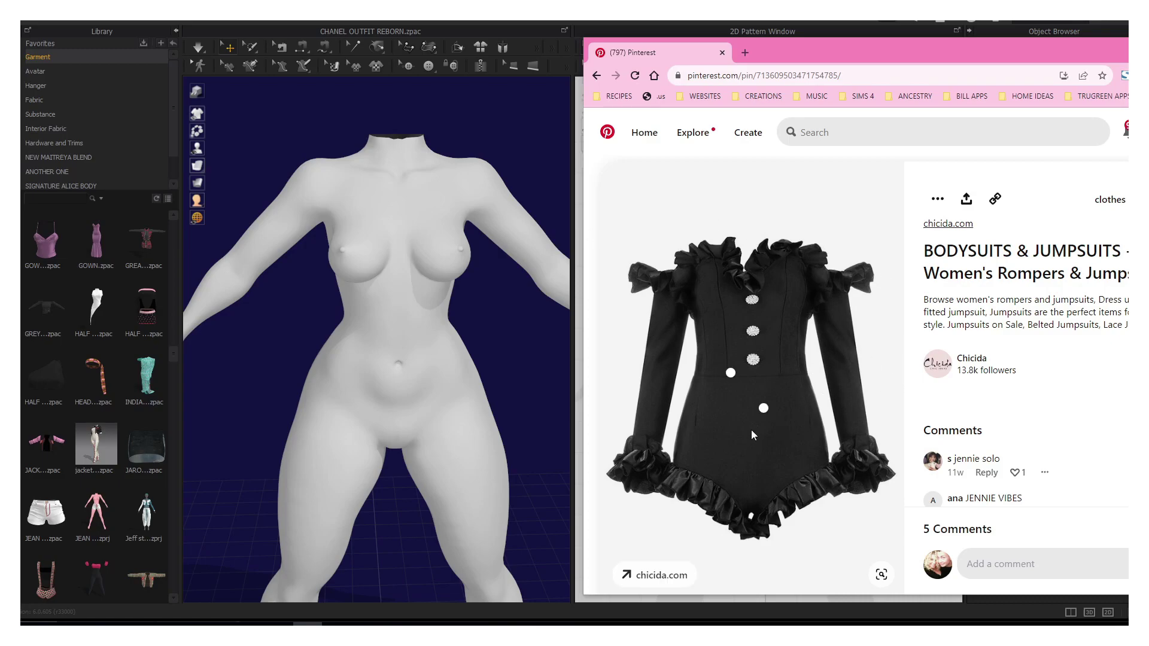
left_click(479, 378)
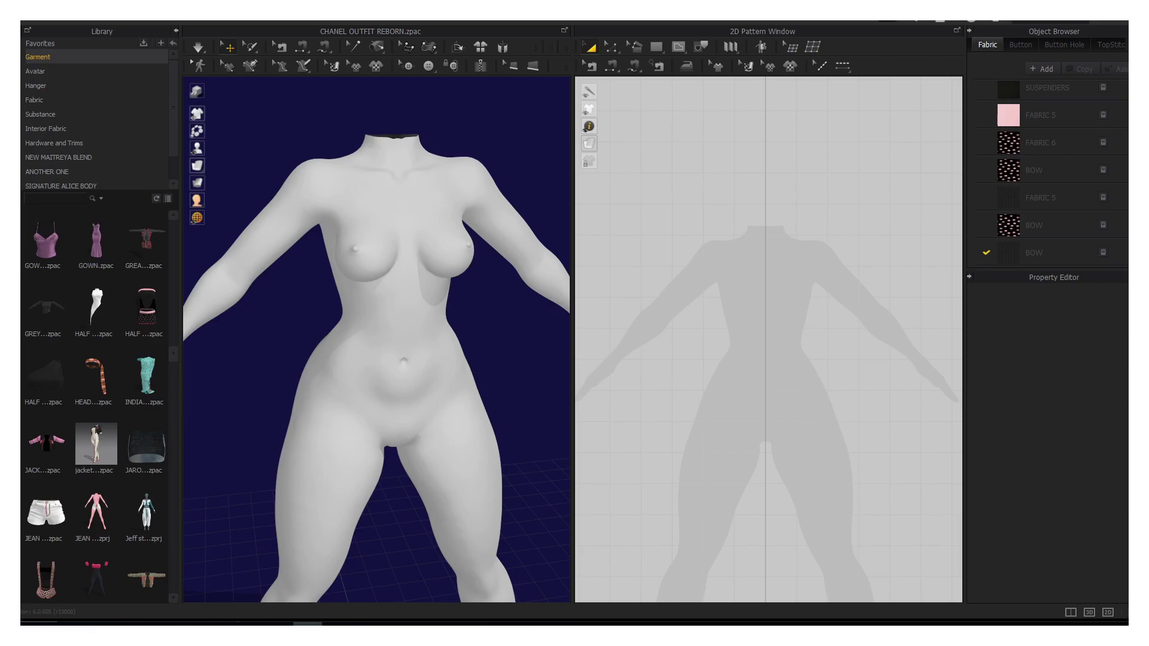
Step: Compare against the black ruffled romper reference photo, then return to the pattern workspace
key("alt+Tab")
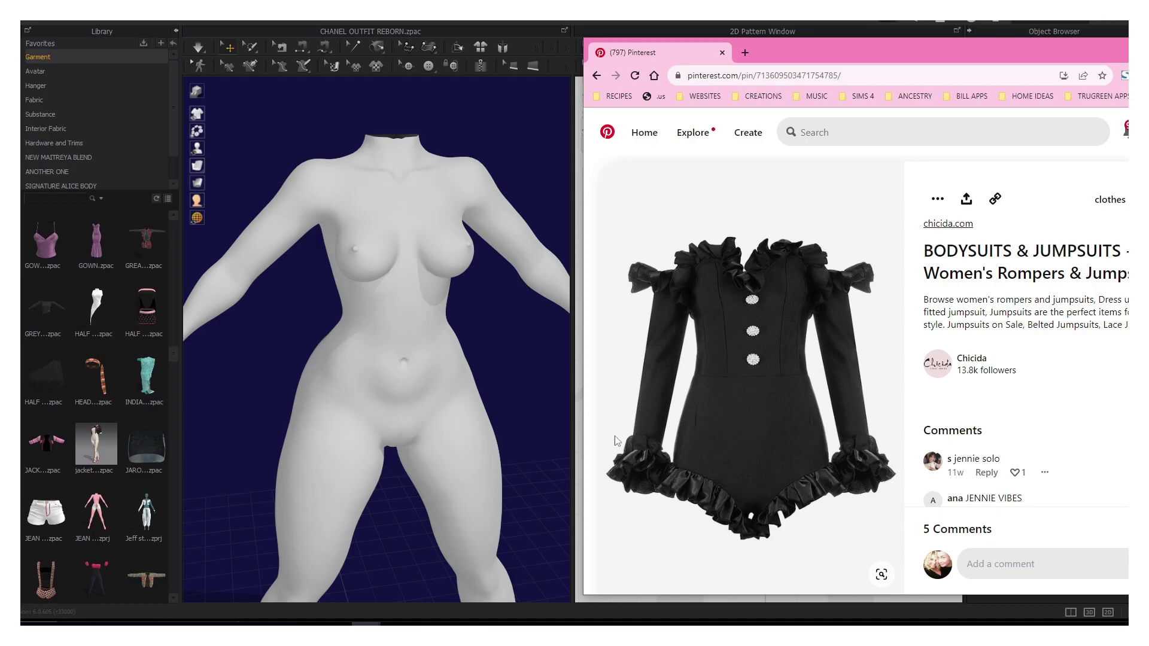
left_click(489, 426)
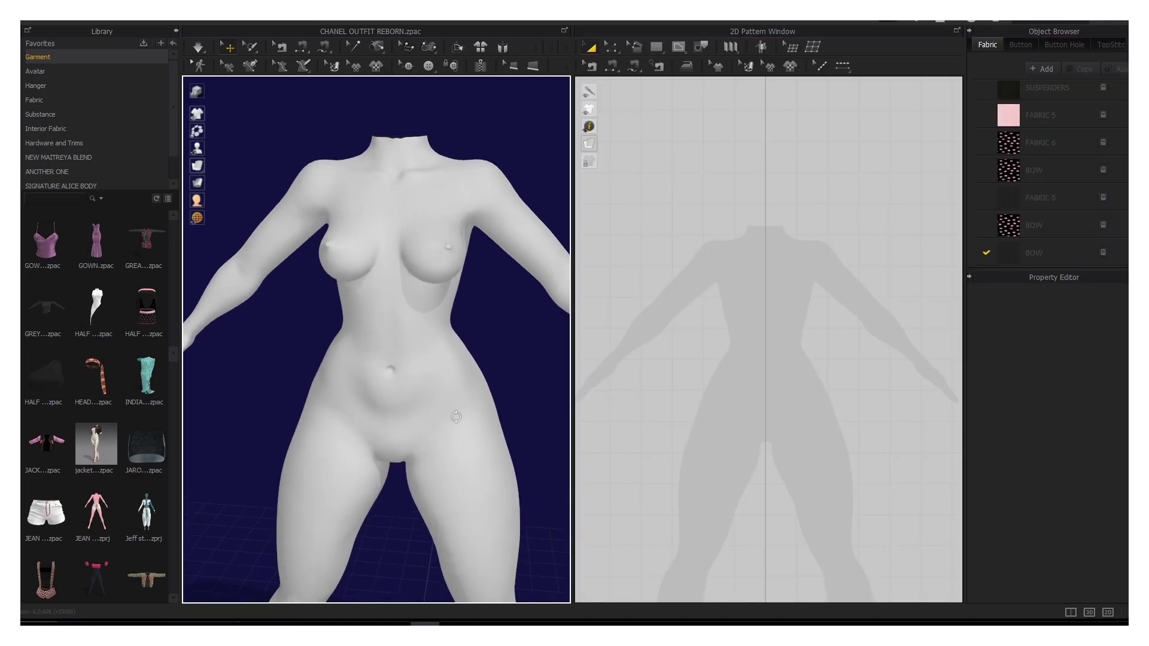
mouse_move(490, 427)
right_mouse_down()
mouse_move(449, 393)
mouse_move(458, 389)
right_mouse_up()
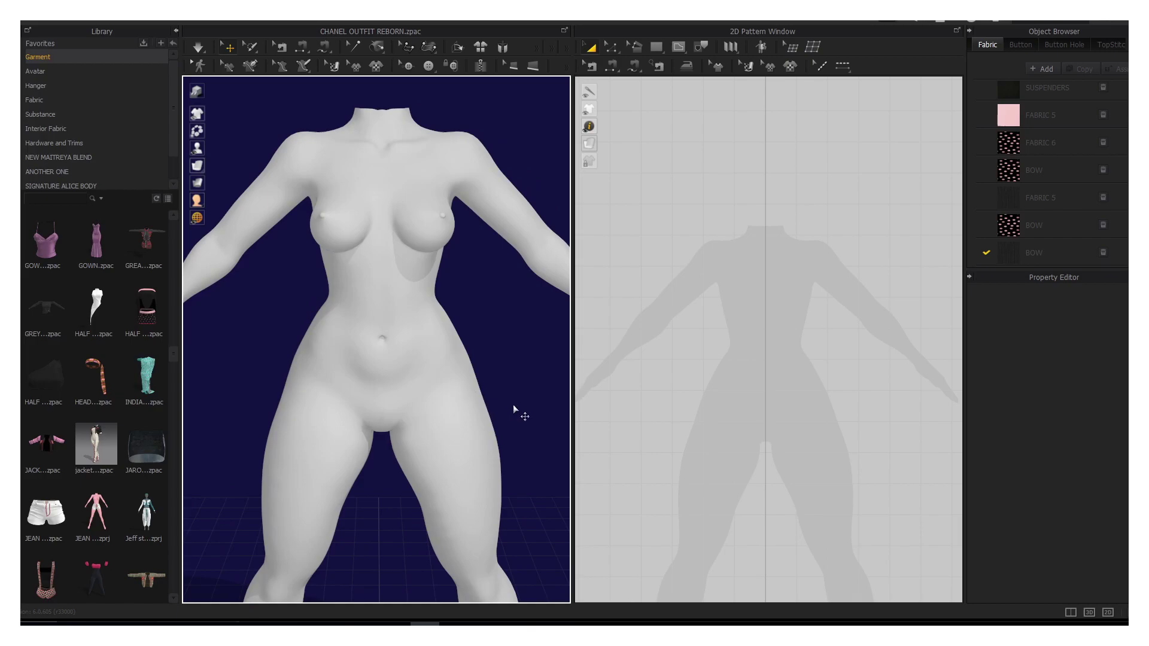
scroll(513, 409, "down", 2)
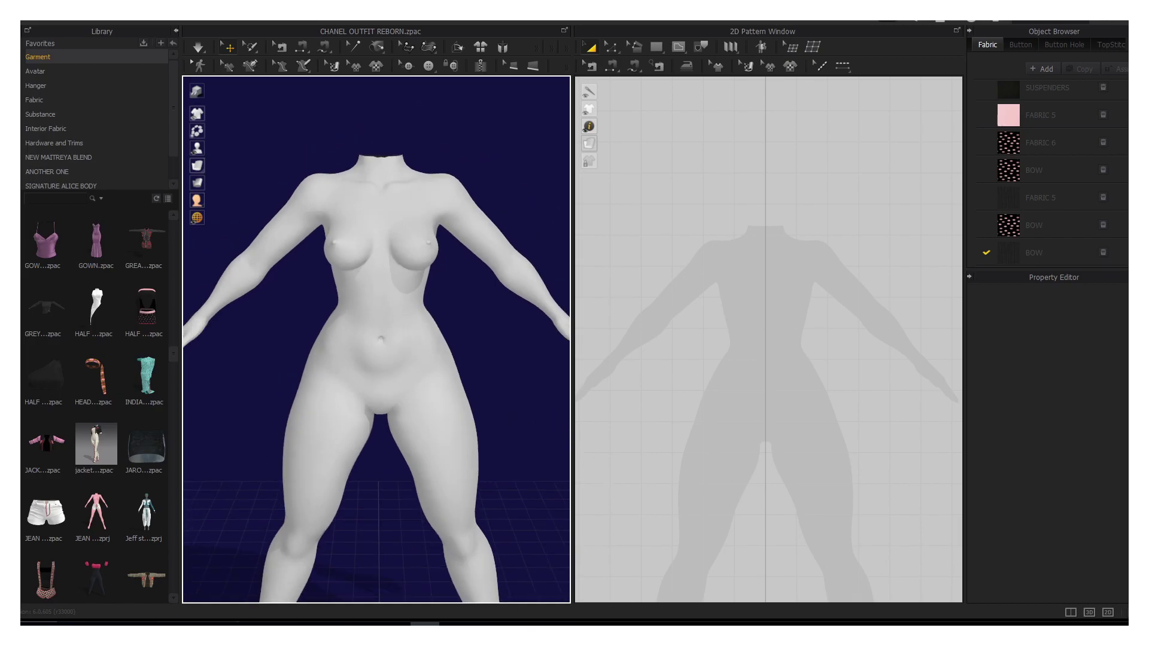
key("alt+Tab")
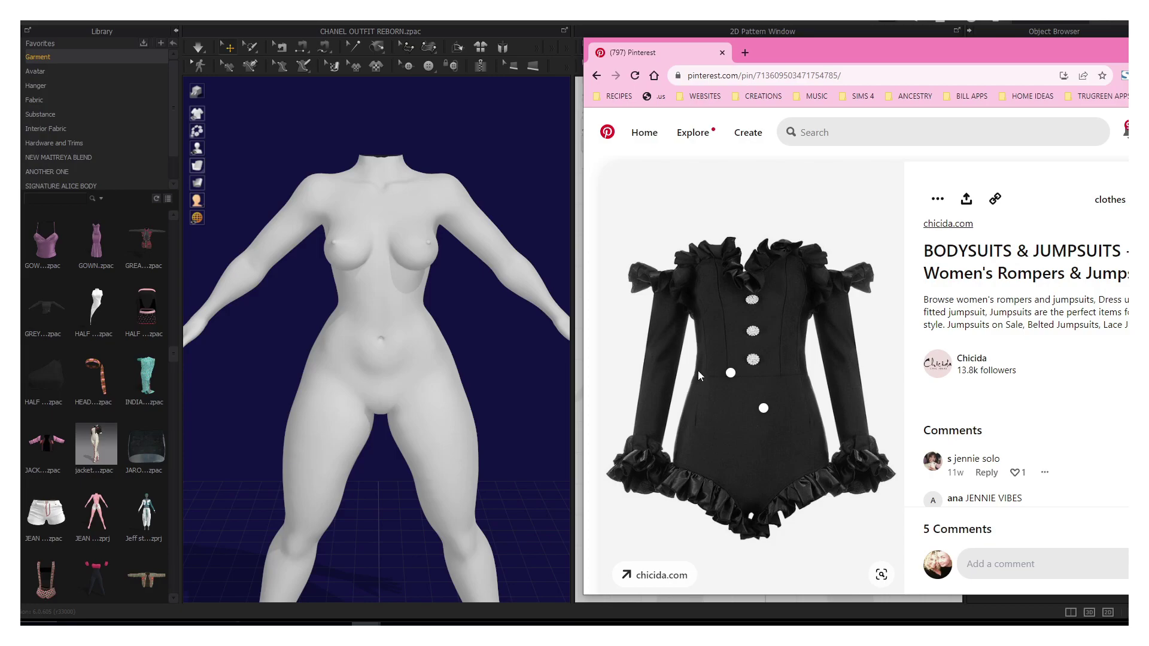
scroll(698, 371, "down", 1)
scroll(694, 263, "up", 1)
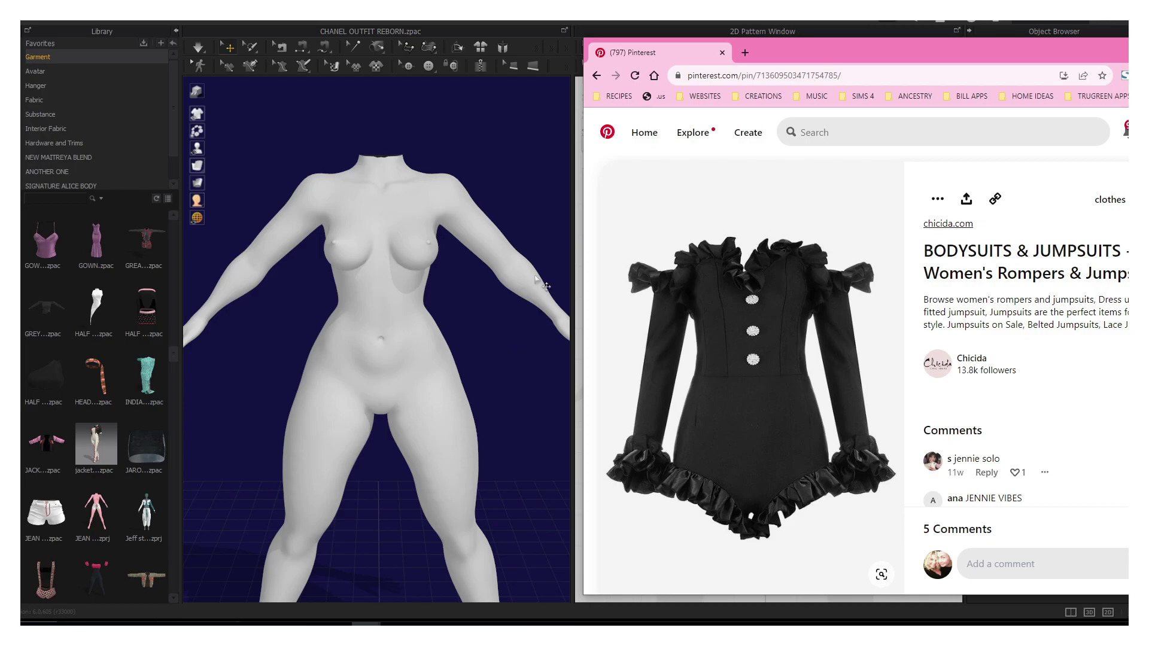
left_click(508, 281)
Step: Draw a small rectangular pattern piece with the Rectangle tool in the 2D Pattern Window
scroll(486, 288, "up", 2)
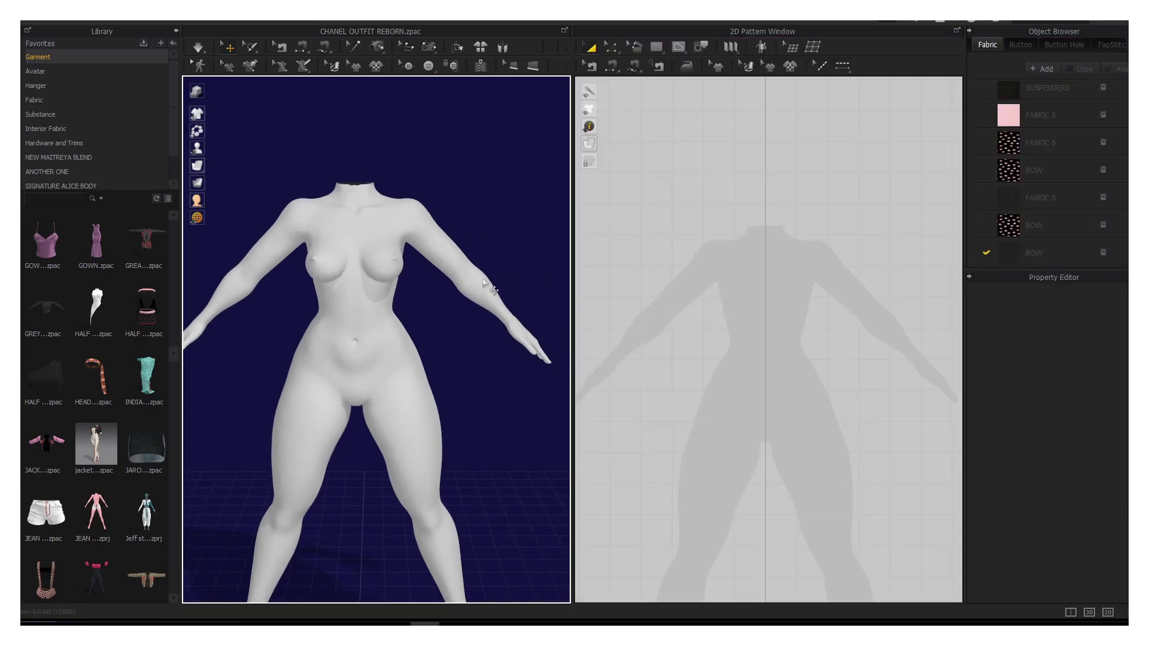
scroll(487, 288, "up", 2)
scroll(758, 276, "down", 2)
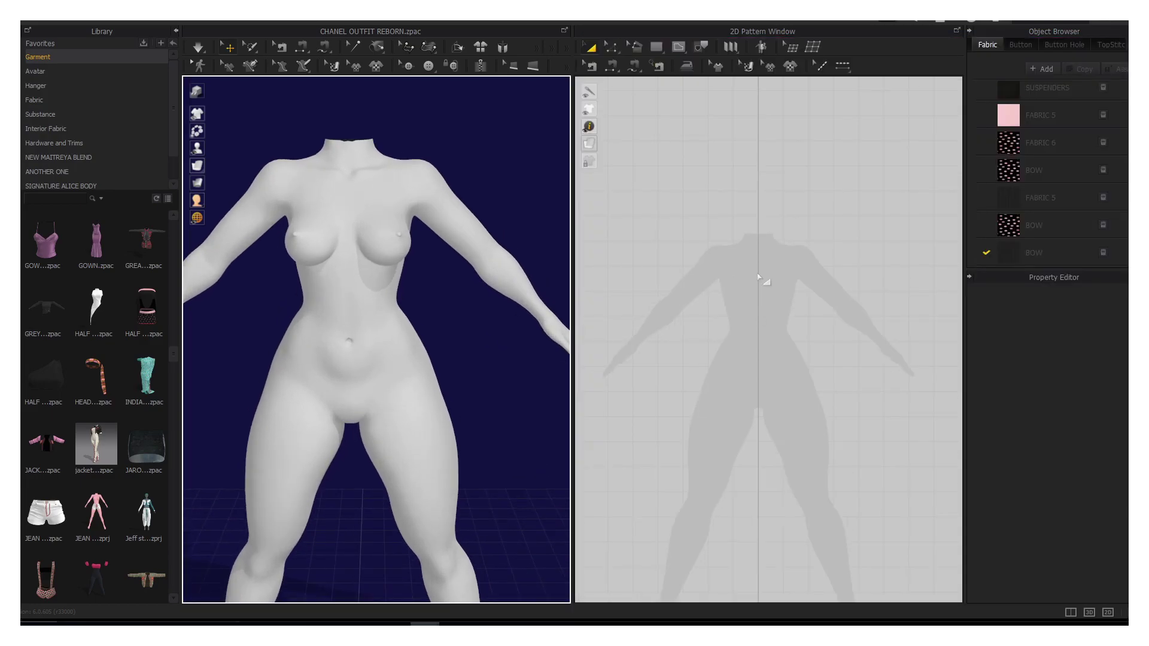
left_click(657, 47)
scroll(850, 337, "up", 3)
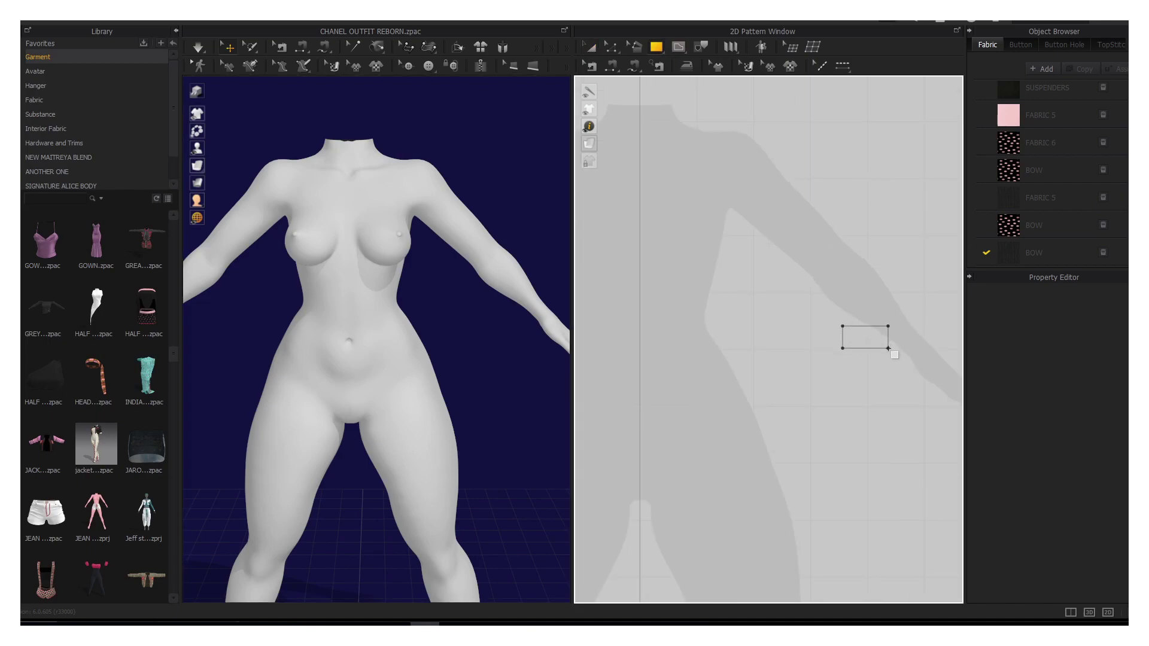
left_click_drag(843, 327, 889, 348)
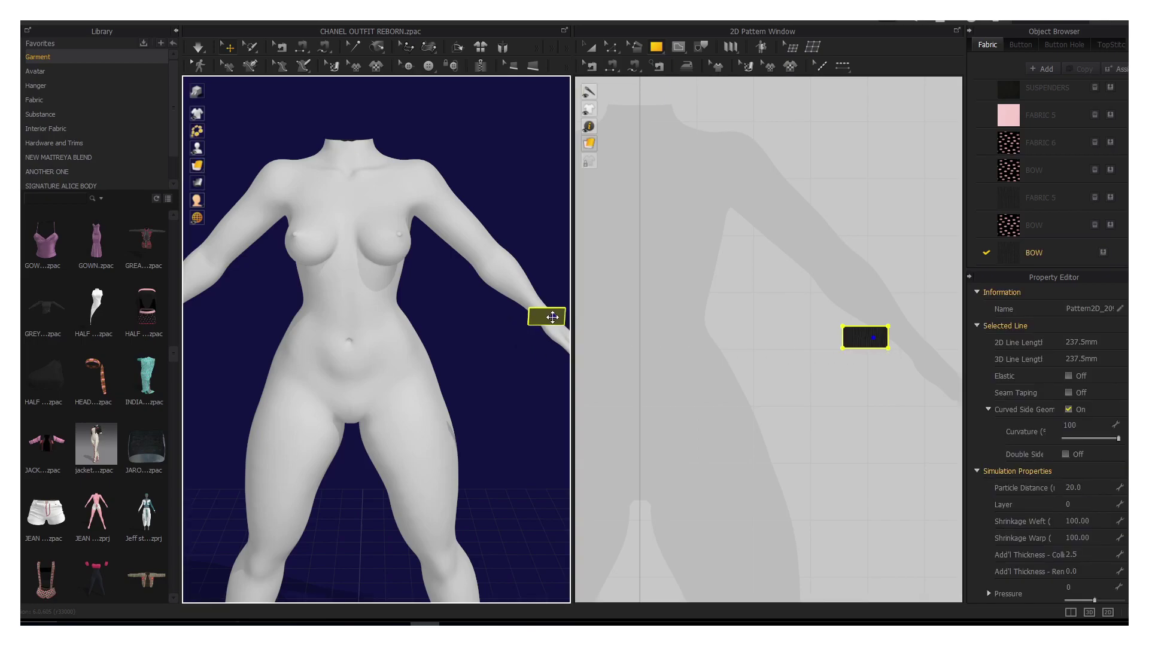
Step: Move the rectangle with the 3D gizmo onto the avatar's forearm near the wrist
right_click_drag(517, 344, 412, 325)
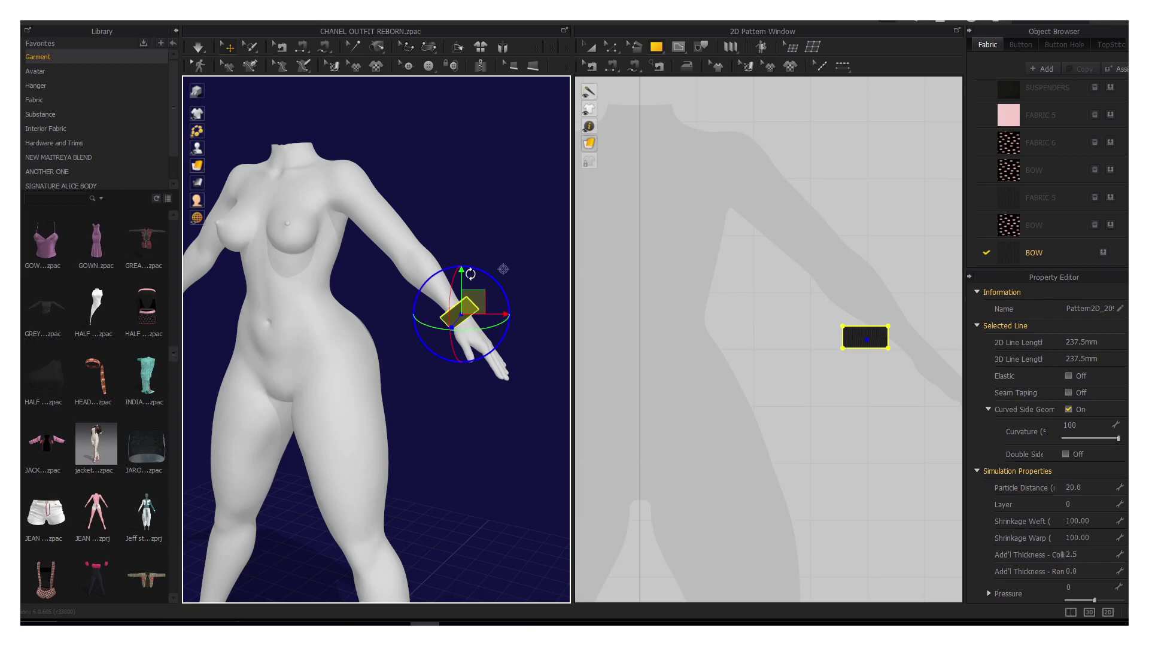
right_click_drag(501, 313, 423, 313)
left_click_drag(473, 314, 539, 317)
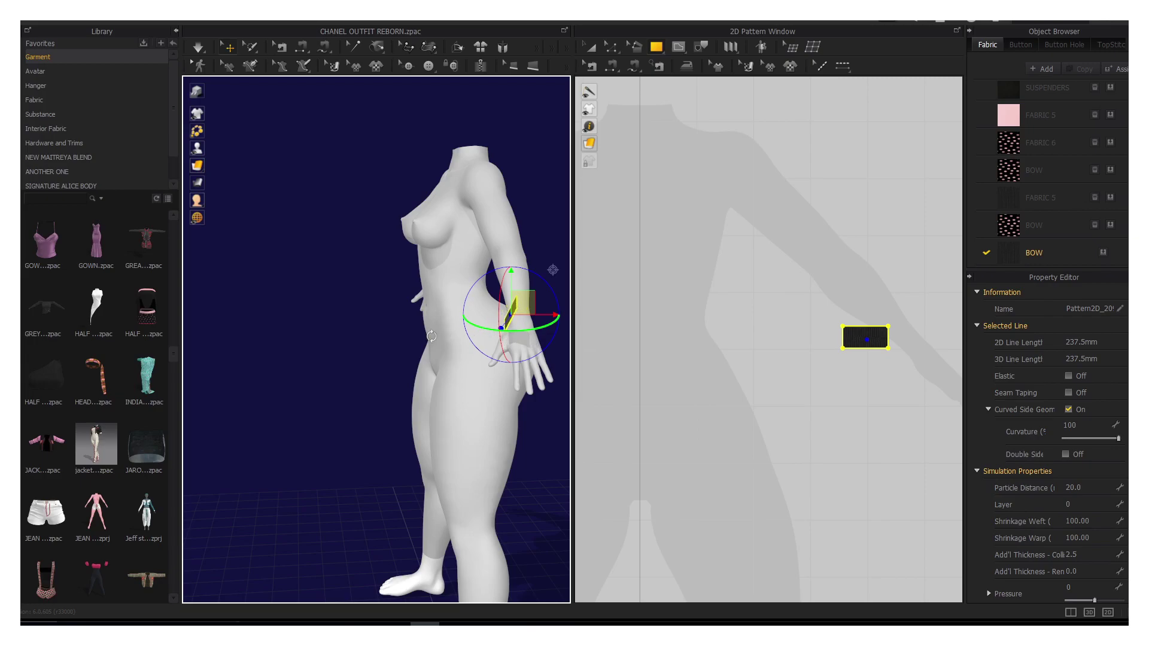
right_click_drag(515, 309, 531, 325)
scroll(532, 325, "up", 2)
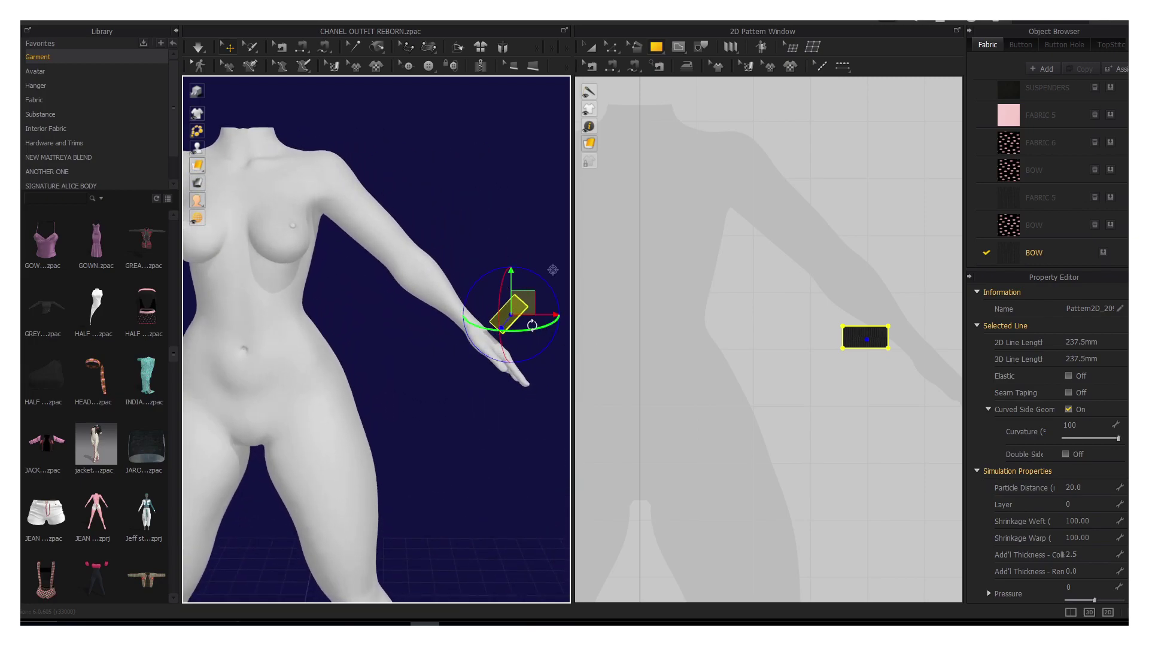
left_click_drag(525, 315, 466, 314)
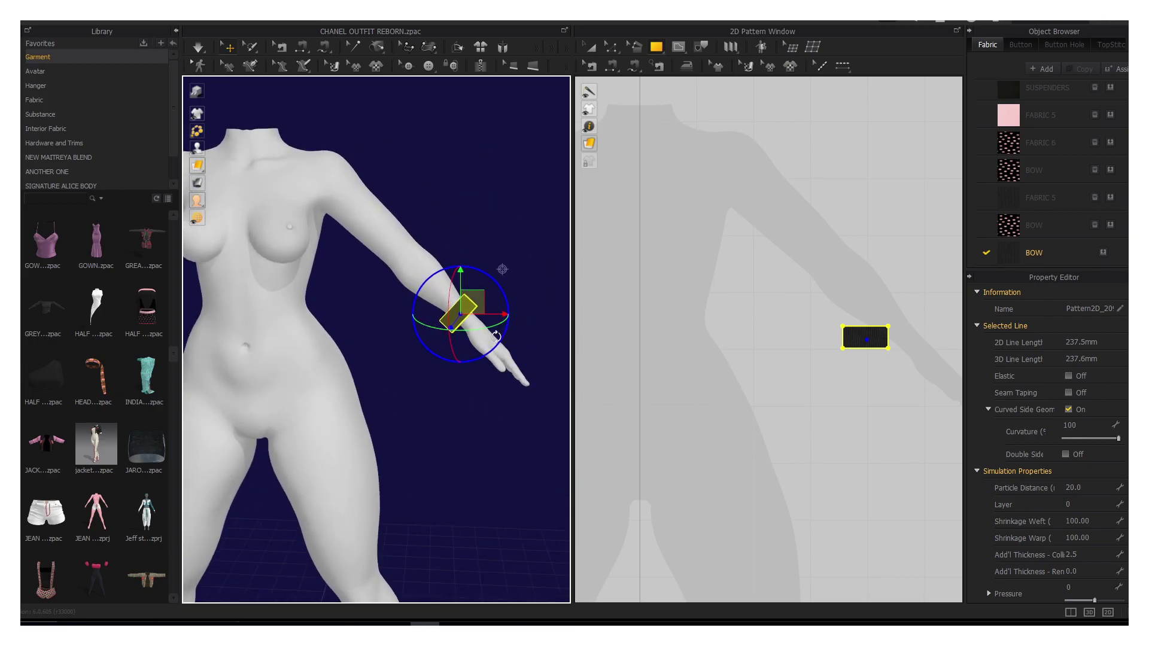
right_click_drag(482, 315, 377, 342)
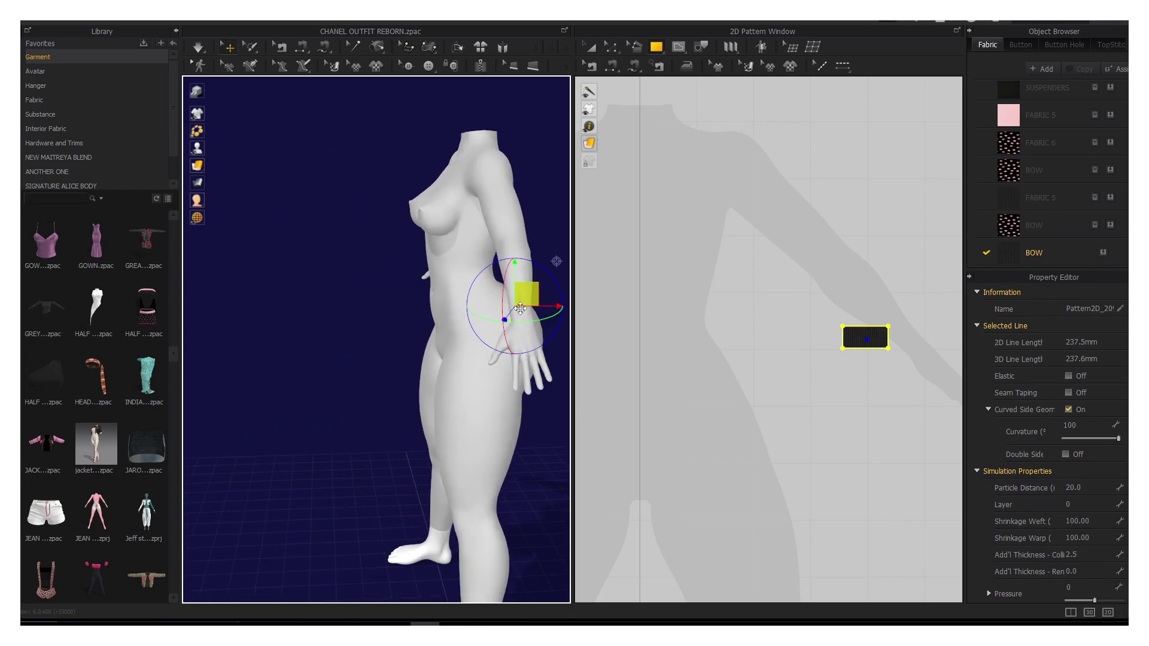
right_click_drag(508, 317, 535, 316)
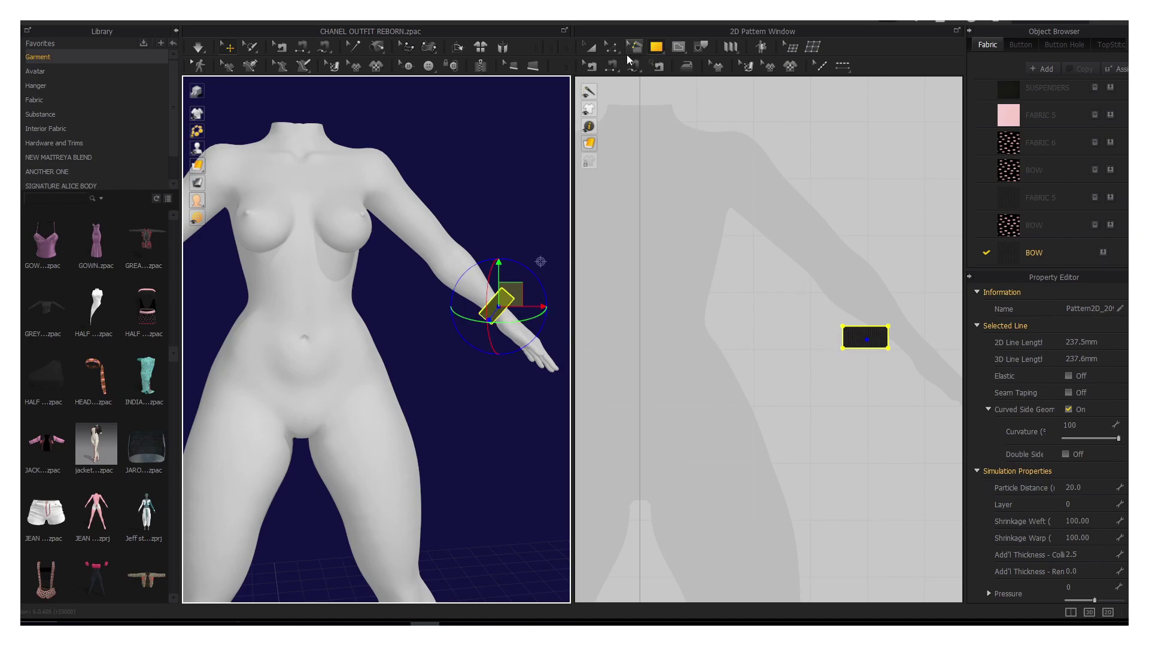
Step: Copy the wrist rectangle and paste a duplicate at the pattern area's right edge
left_click(591, 49)
right_click(853, 338)
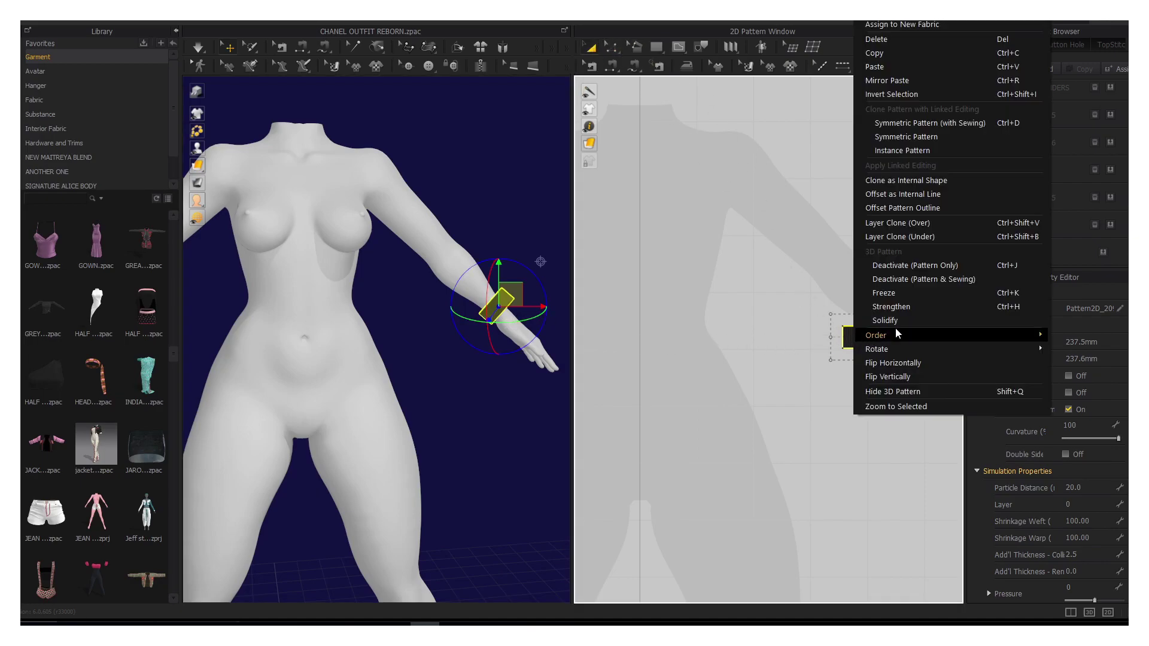
left_click(868, 56)
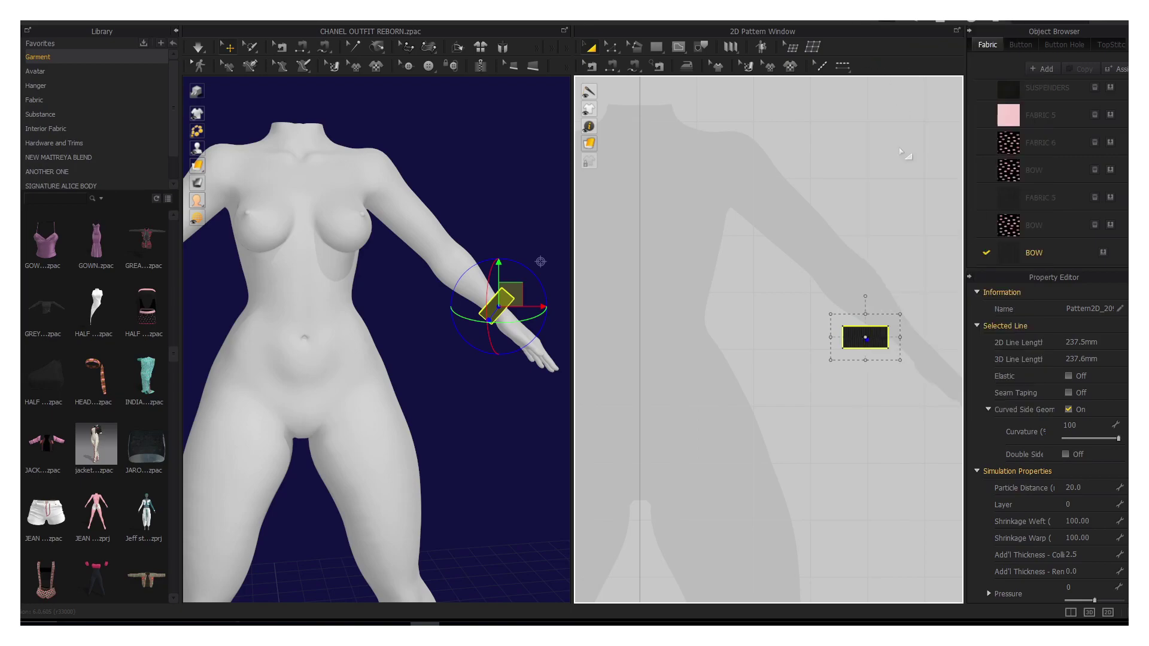
right_click(918, 307)
left_click(934, 310)
left_click(945, 306)
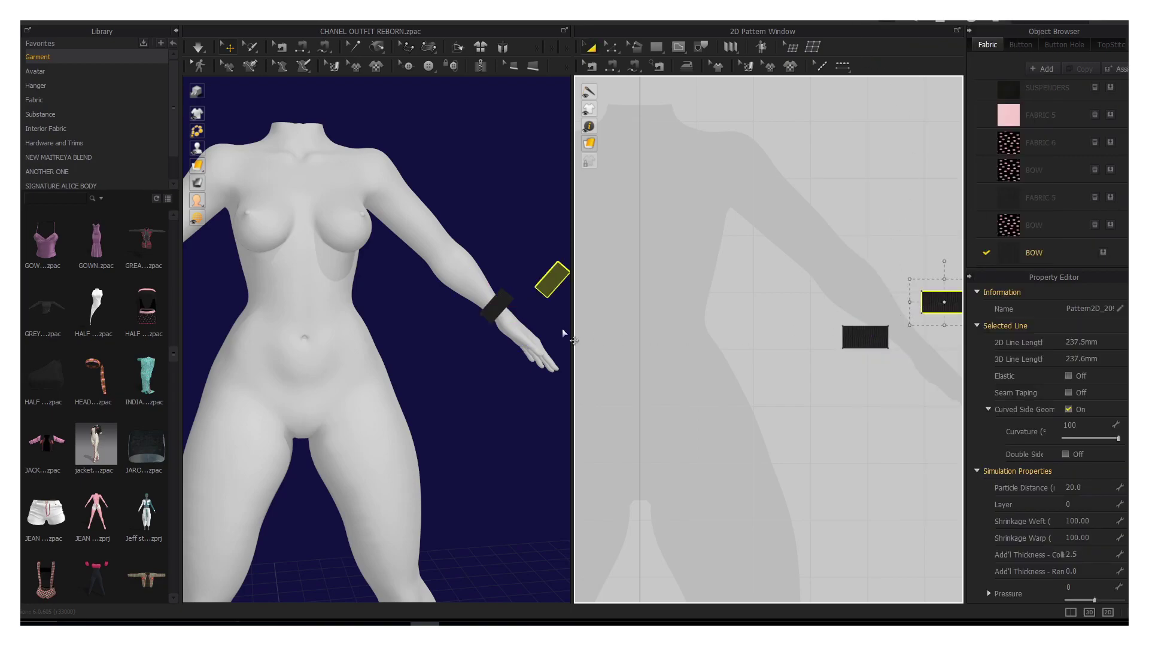
Step: Apply the pink FABRIC 5 to the rectangle and tint the avatar salmon pink
mouse_move(541, 310)
right_mouse_down()
mouse_move(372, 310)
mouse_move(393, 320)
right_mouse_up()
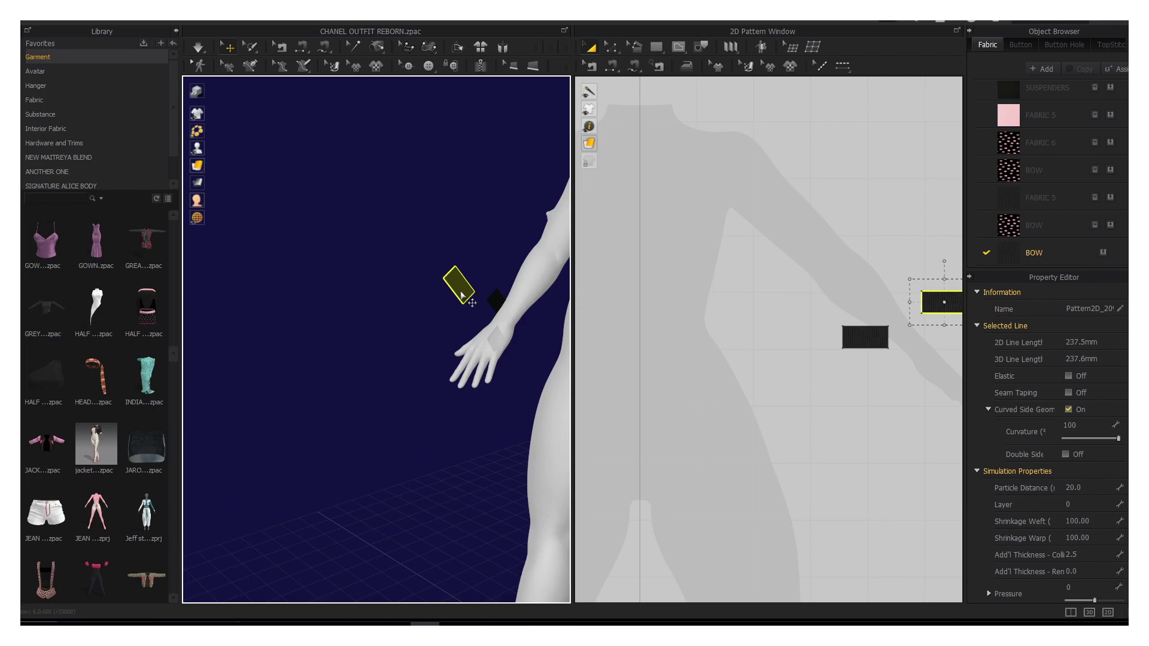
left_click_drag(862, 351, 862, 351)
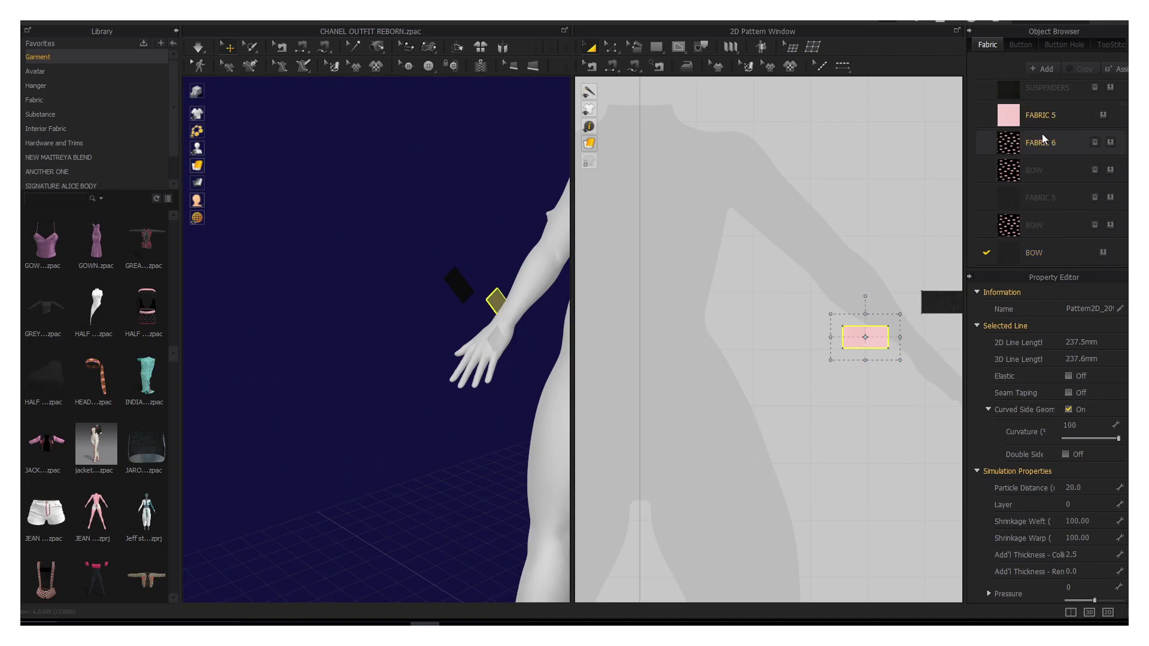
right_click(544, 422)
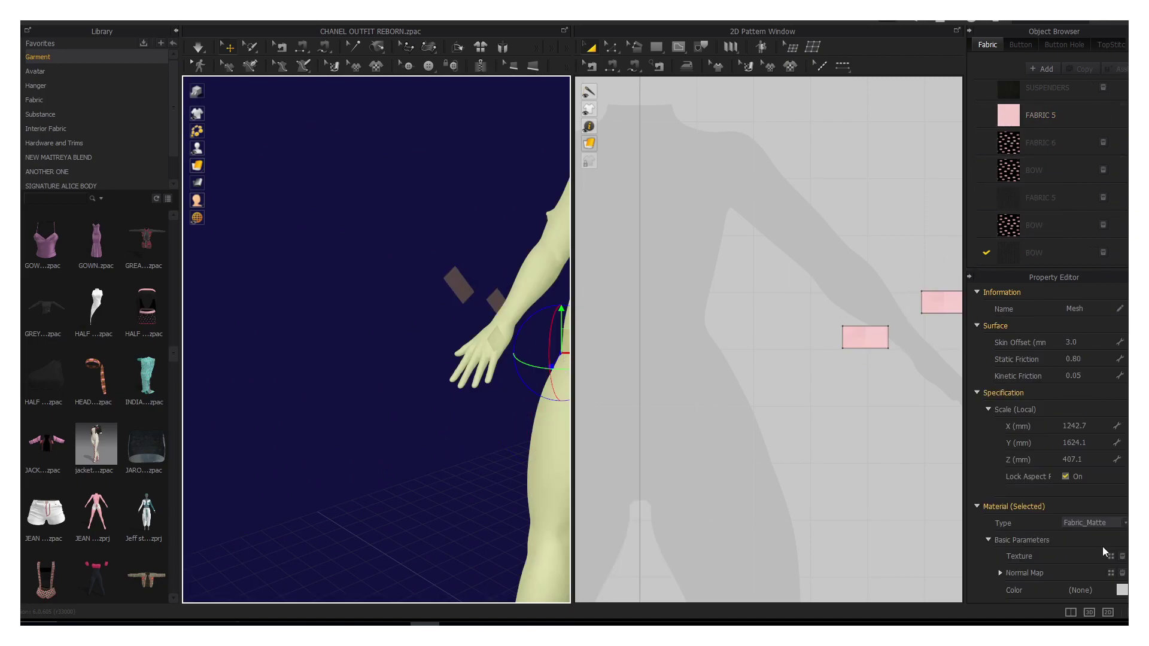
left_click(1122, 590)
left_click(546, 595)
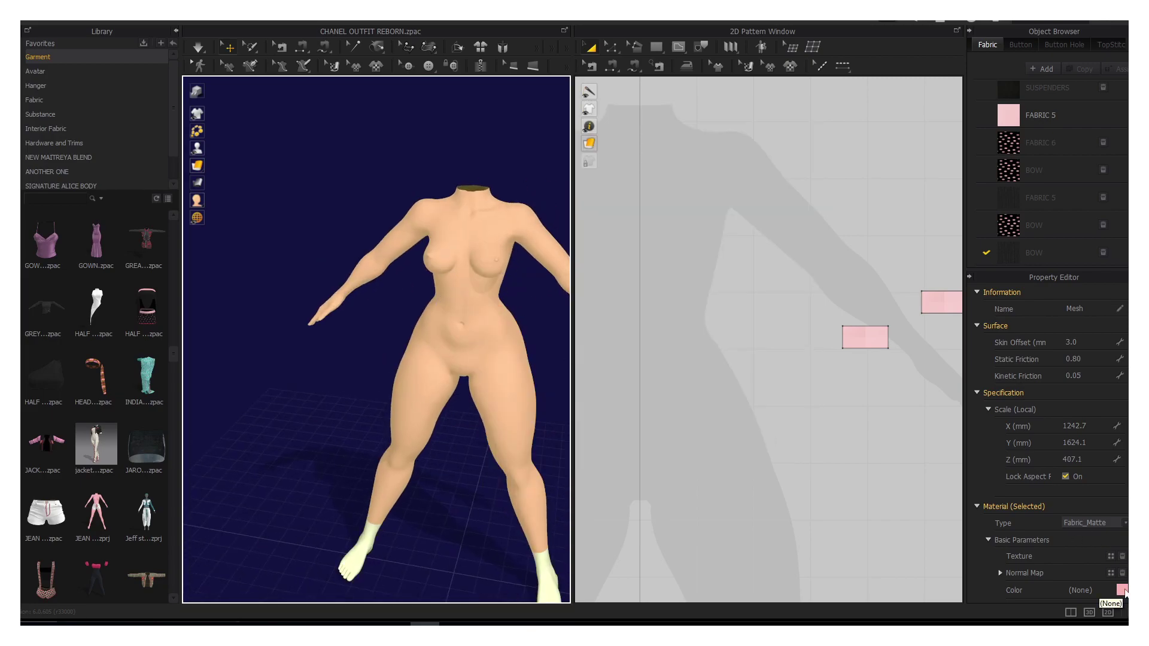
left_click(1123, 590)
left_click(533, 455)
Step: Select the wrist rectangle and orbit around the avatar's side to inspect it
right_click_drag(536, 296, 359, 364)
scroll(436, 288, "down", 2)
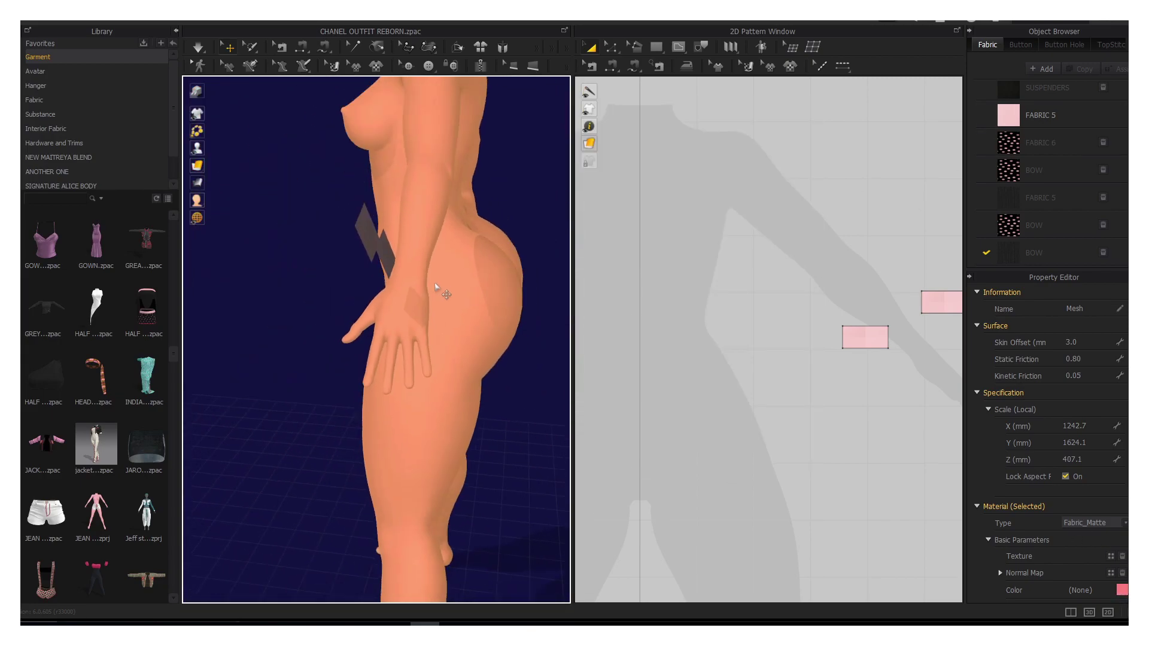
right_click_drag(436, 288, 197, 84)
left_click(240, 335)
left_click(383, 299)
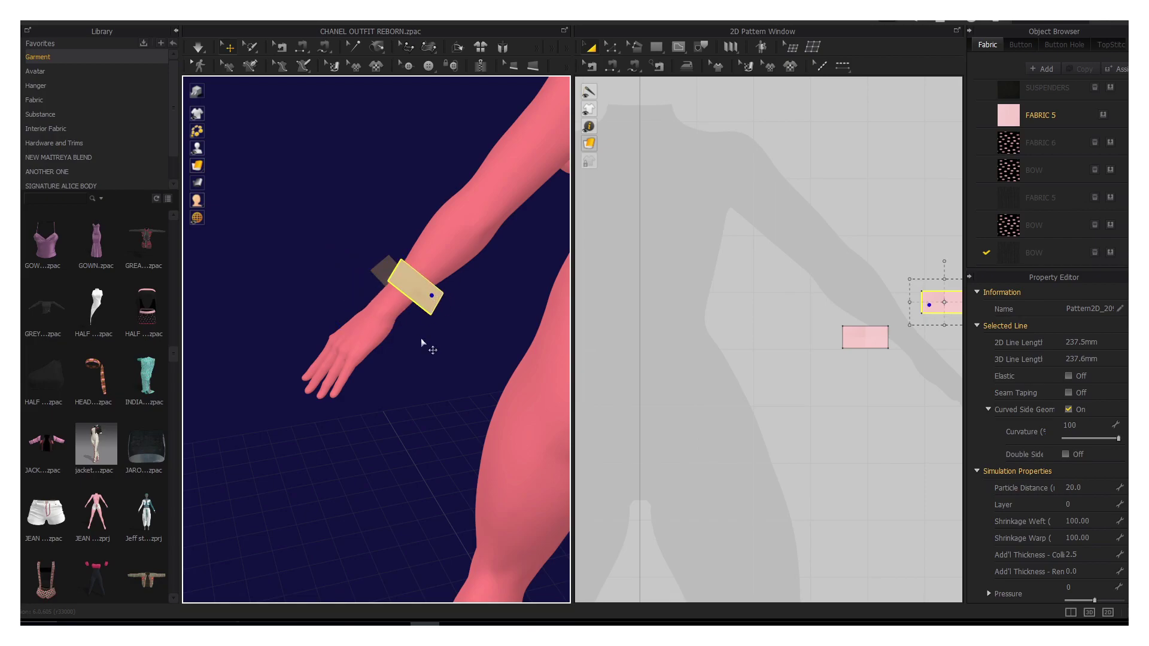
mouse_move(422, 343)
right_mouse_down()
mouse_move(352, 312)
mouse_move(418, 340)
right_mouse_up()
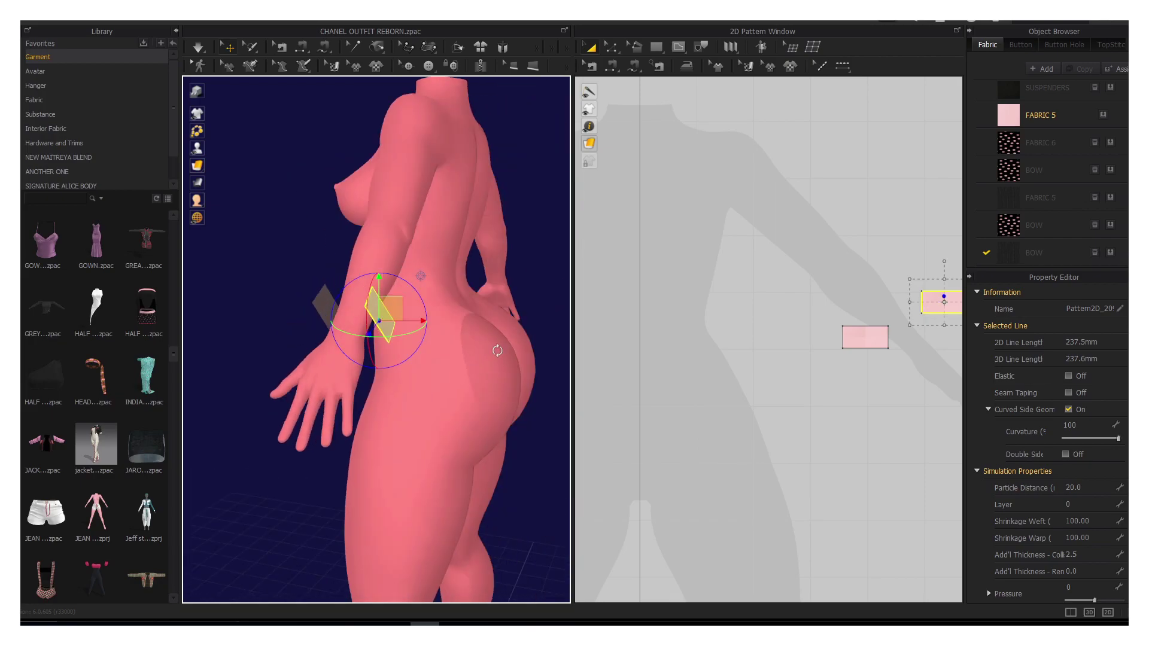
right_click_drag(421, 276, 383, 300)
Step: Segment-sew the two cuff rectangles together and reverse the seam direction
key("n")
left_click(889, 338)
left_click(922, 302)
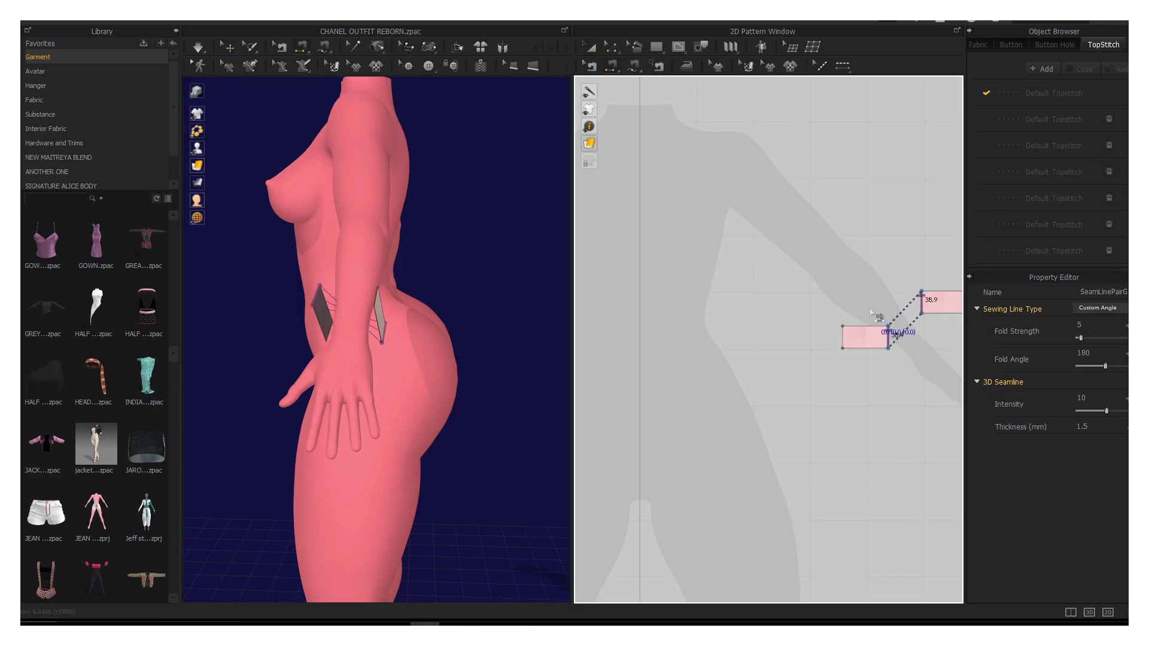
right_click_drag(922, 302, 774, 277)
key("b")
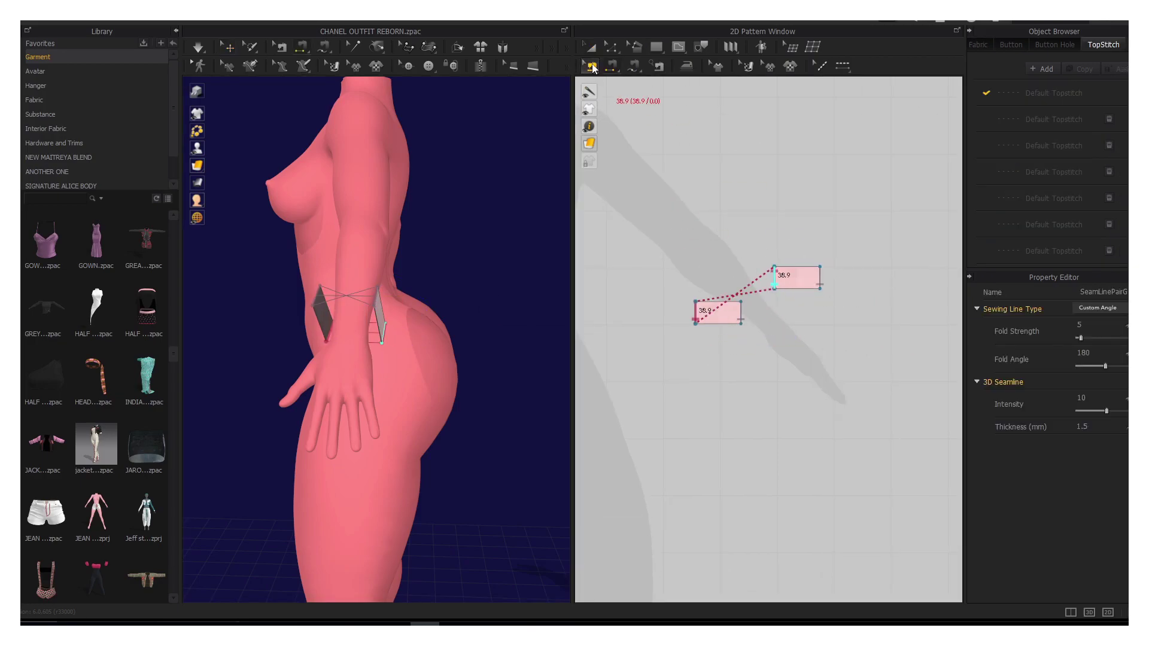
right_click(821, 277)
left_click(884, 305)
Step: Select both cuff rectangles, slide them onto the wrist, and run the simulation
mouse_move(488, 333)
right_mouse_down()
mouse_move(563, 67)
mouse_move(569, 291)
right_mouse_up()
key("q")
left_click_drag(654, 205, 892, 362)
left_click_drag(758, 296, 828, 376)
scroll(828, 376, "down", 3)
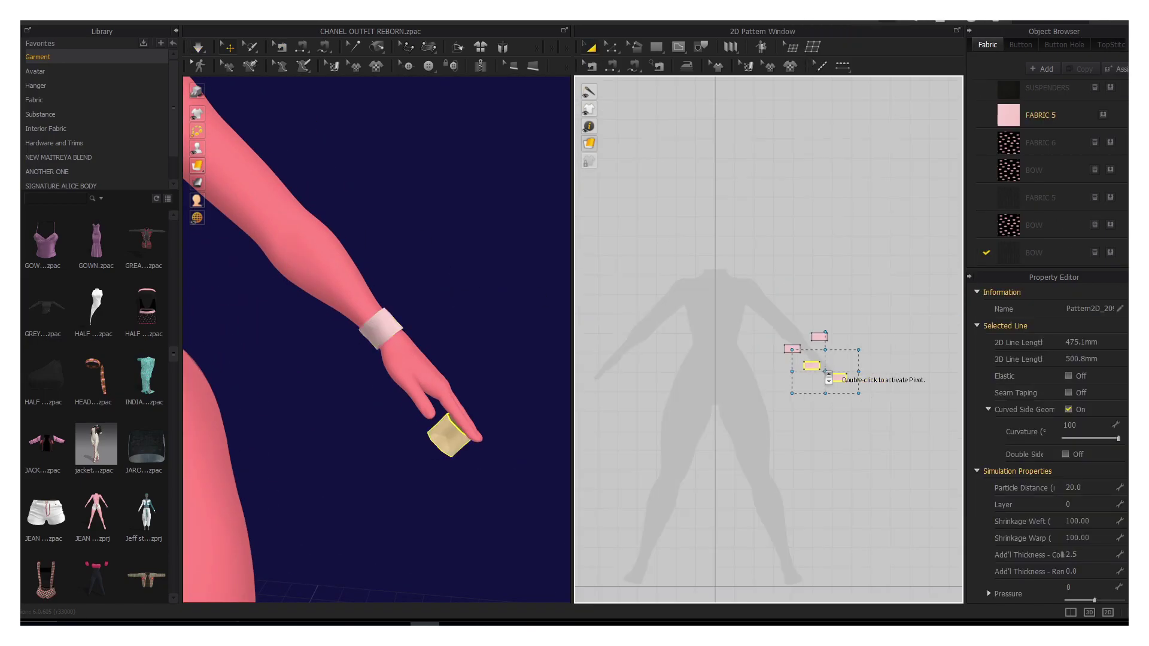
scroll(486, 383, "down", 5)
mouse_move(359, 341)
right_mouse_down()
mouse_move(301, 308)
mouse_move(419, 353)
mouse_move(433, 375)
mouse_move(278, 180)
mouse_move(367, 367)
right_mouse_up()
key("space")
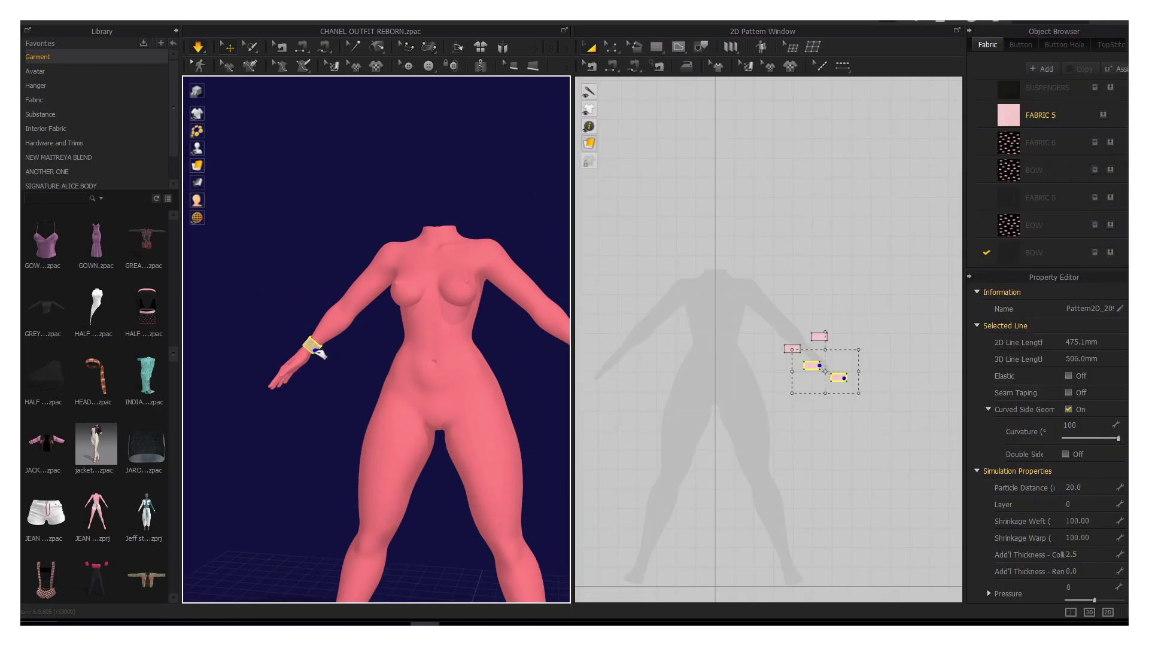
Step: Check the cuff on the other wrist from a front view and move the cuff pieces aside
middle_click_drag(321, 354, 213, 347)
left_click(479, 341)
key("2")
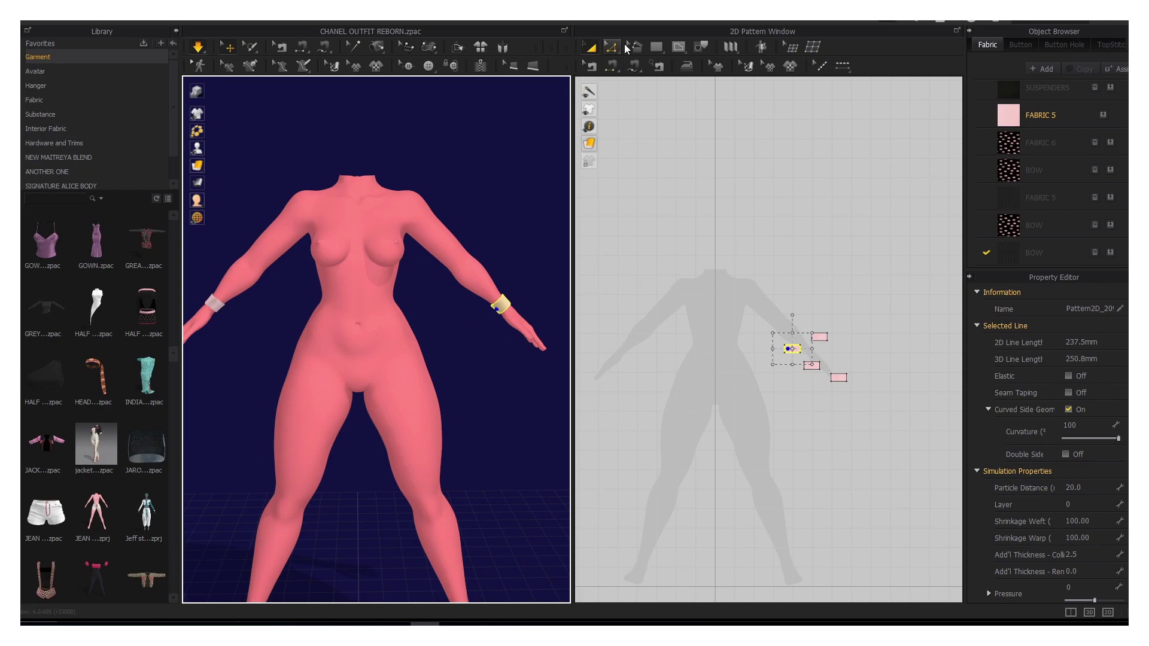
scroll(772, 359, "down", 1)
left_click(772, 382)
mouse_move(772, 381)
left_mouse_down()
mouse_move(833, 346)
mouse_move(610, 370)
left_mouse_up()
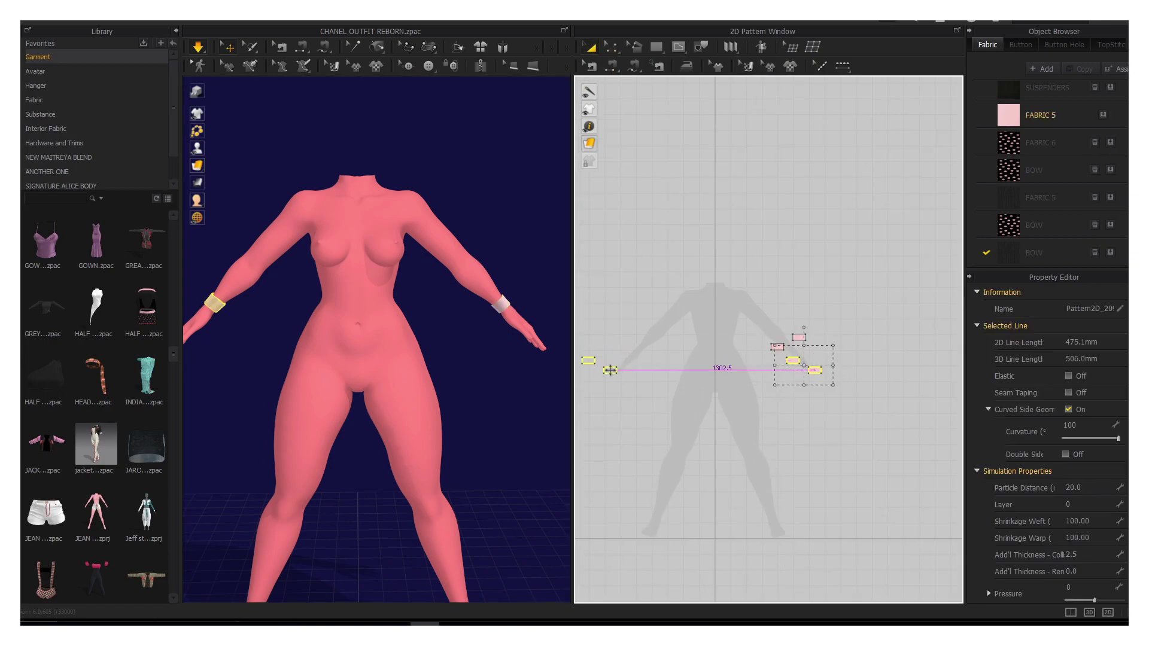
Step: Draw a tall rectangle and position it along the avatar's upper arm
left_click(659, 373)
right_click_drag(336, 311, 539, 296)
key("a")
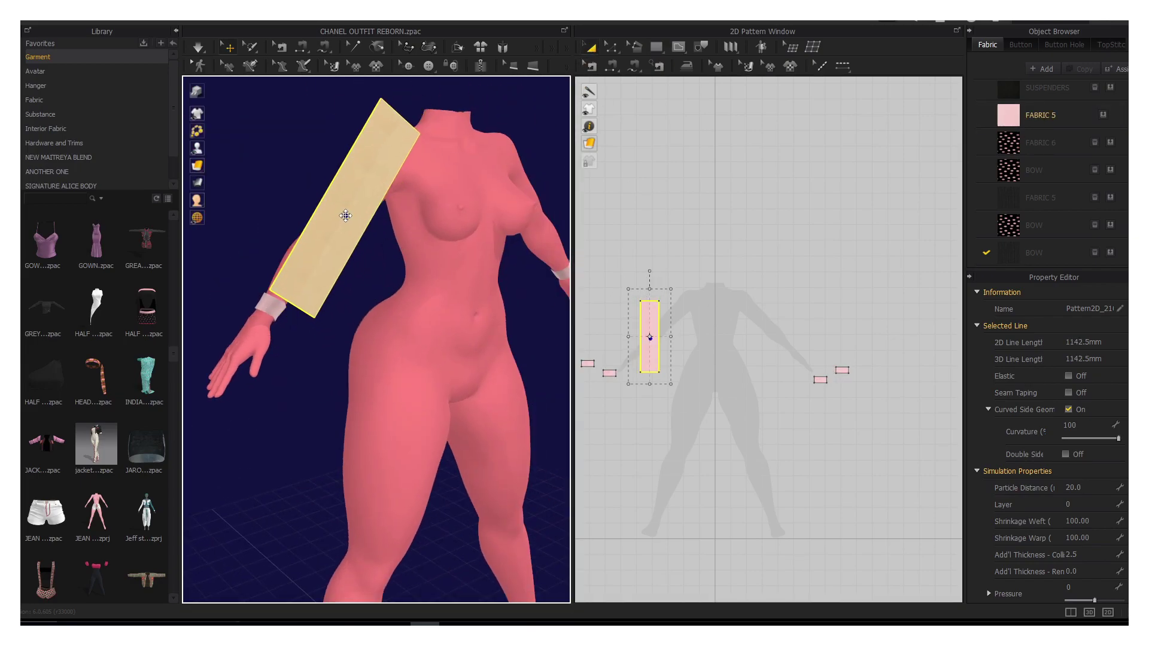
left_click_drag(650, 338, 608, 254)
mouse_move(419, 299)
right_mouse_down()
mouse_move(513, 309)
mouse_move(455, 311)
right_mouse_up()
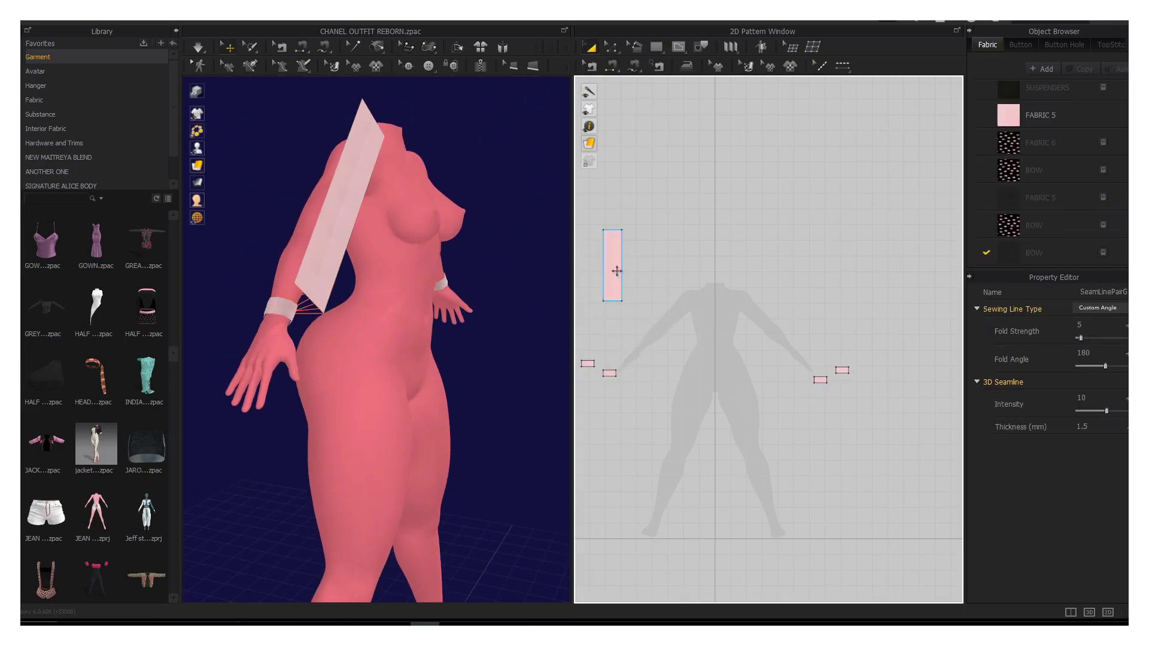
left_click(617, 267)
right_click_drag(591, 288, 715, 275)
Step: Copy and paste the sleeve panel, placing the duplicate beside the original
key("ctrl+c")
key("ctrl+v")
left_click(695, 251)
right_click_drag(419, 299, 527, 299)
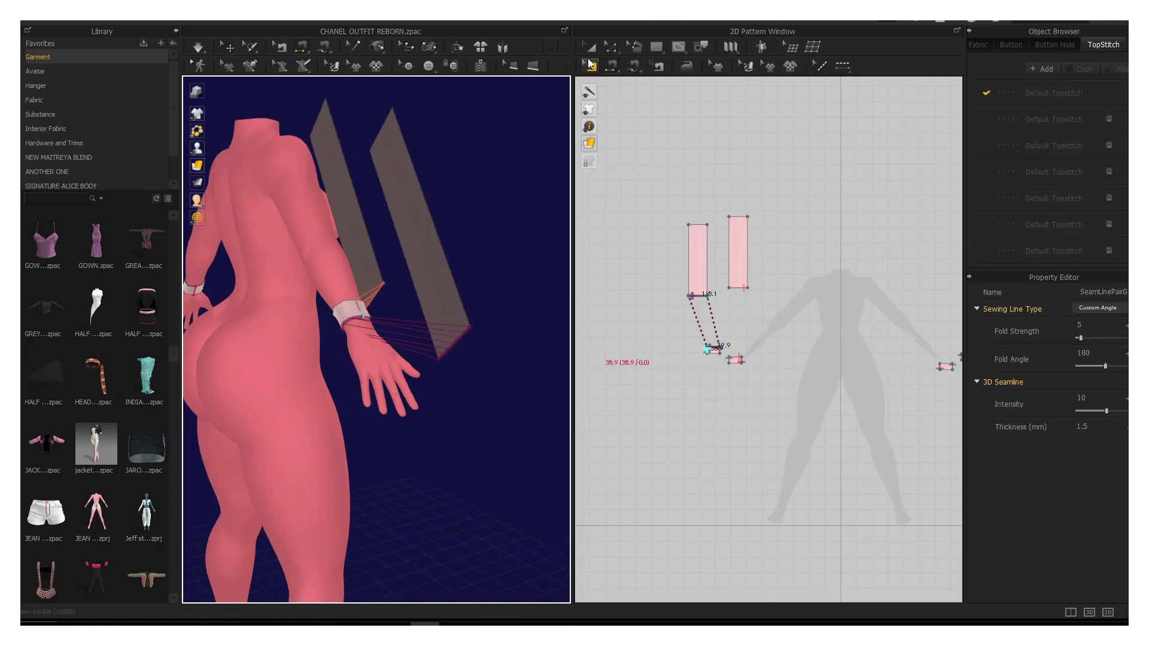
right_click(698, 299)
key("Escape")
right_click(368, 317)
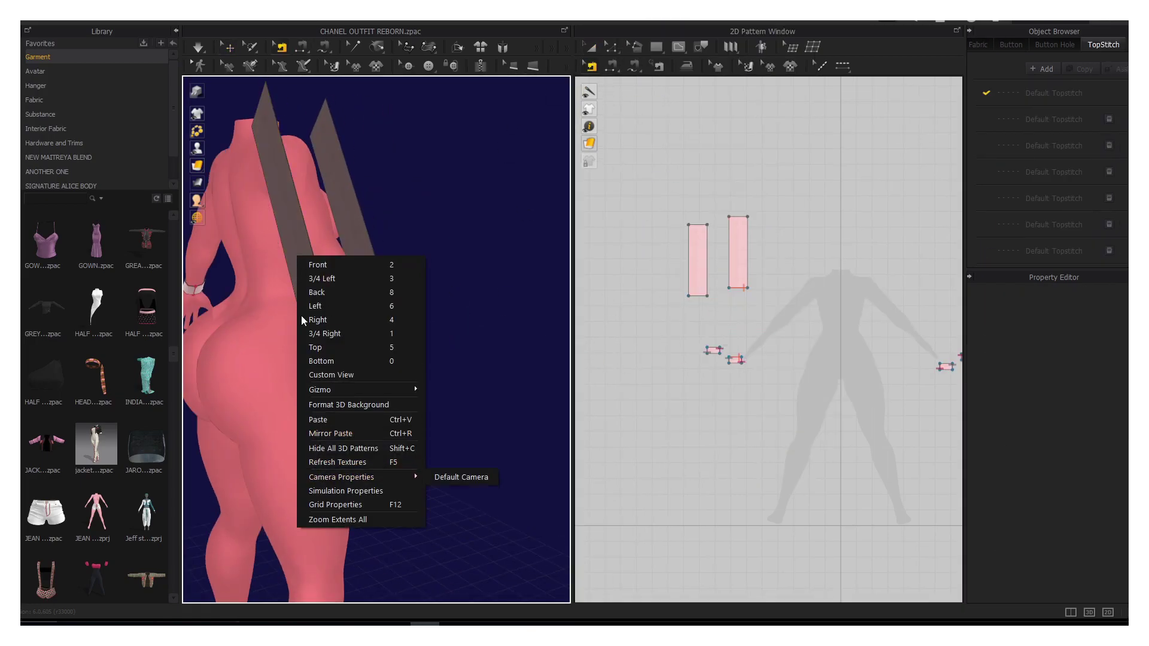
key("Escape")
left_click(296, 262)
right_click_drag(400, 318, 309, 224)
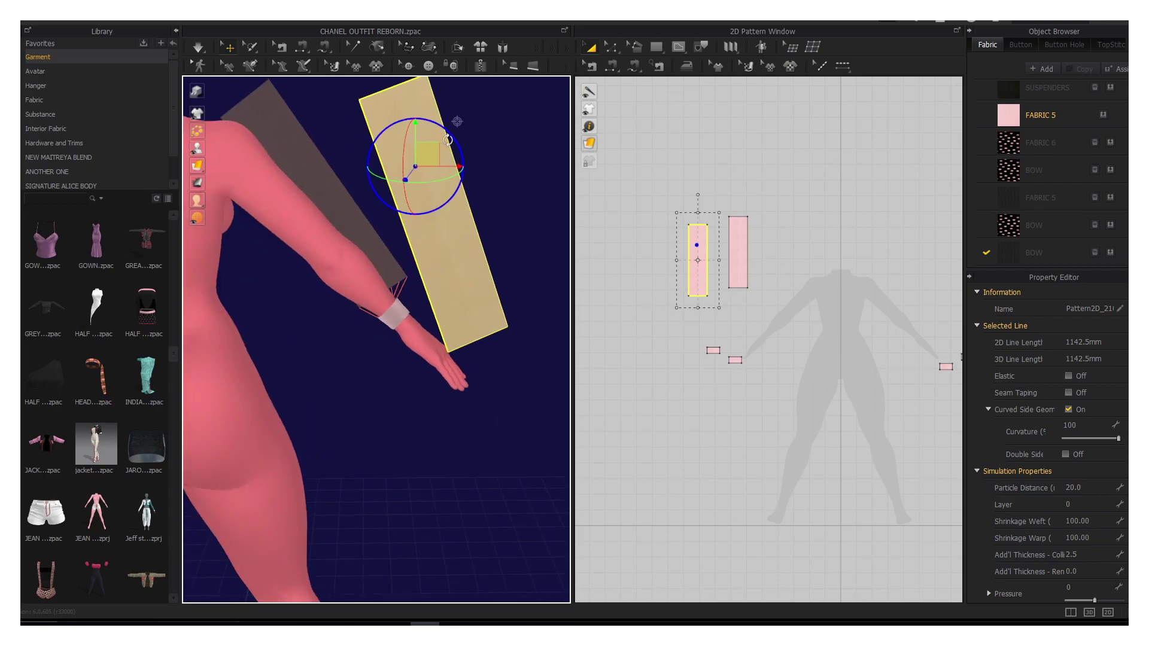
scroll(308, 223, "up", 3)
key("6")
Step: Segment-sew the two sleeve panels' inner long edges together
left_click(613, 67)
left_click(698, 295)
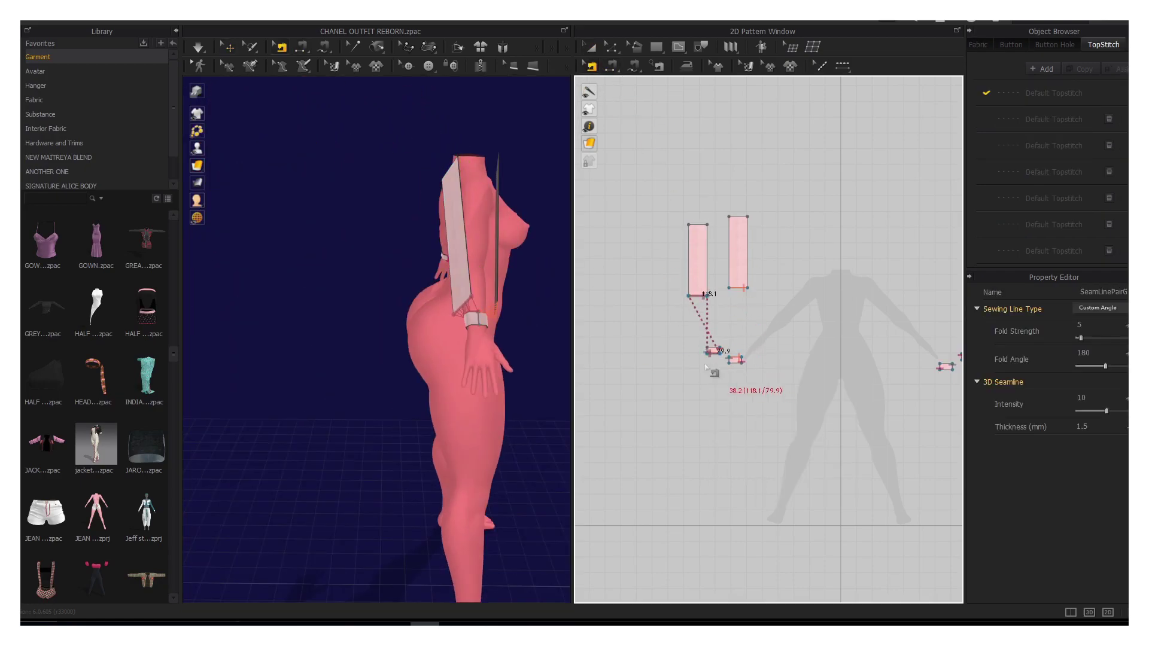
left_click(729, 272)
right_click_drag(527, 251, 442, 236)
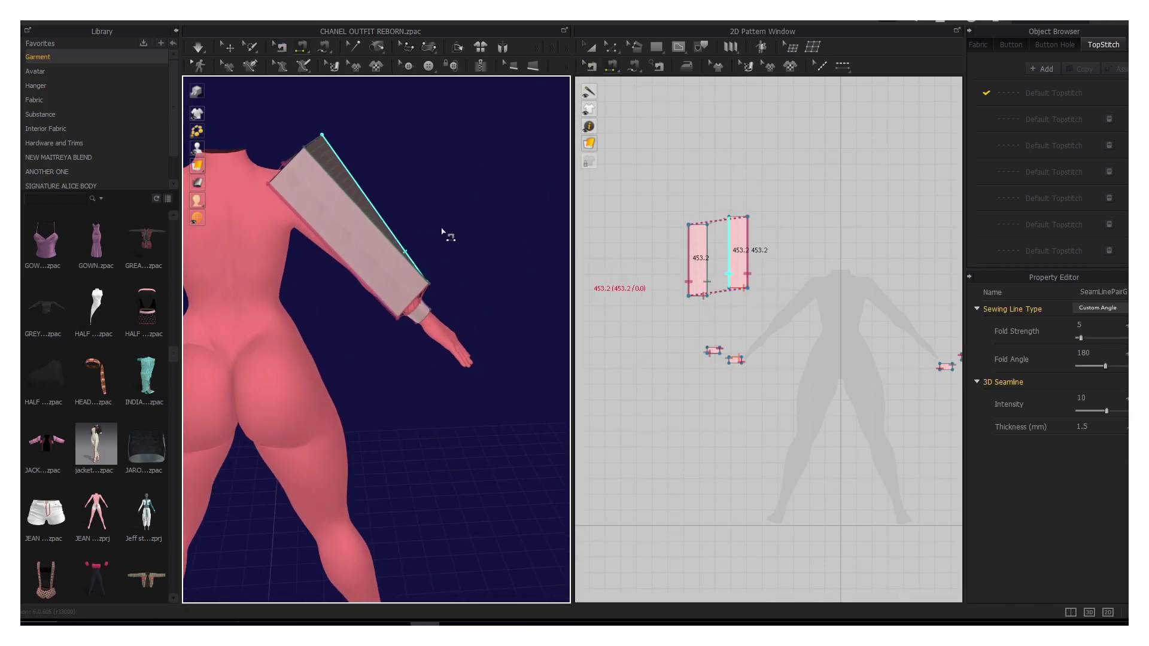
Step: Adjust the sleeve panel selection and glance at the romper reference photo
key("q")
left_click(360, 174)
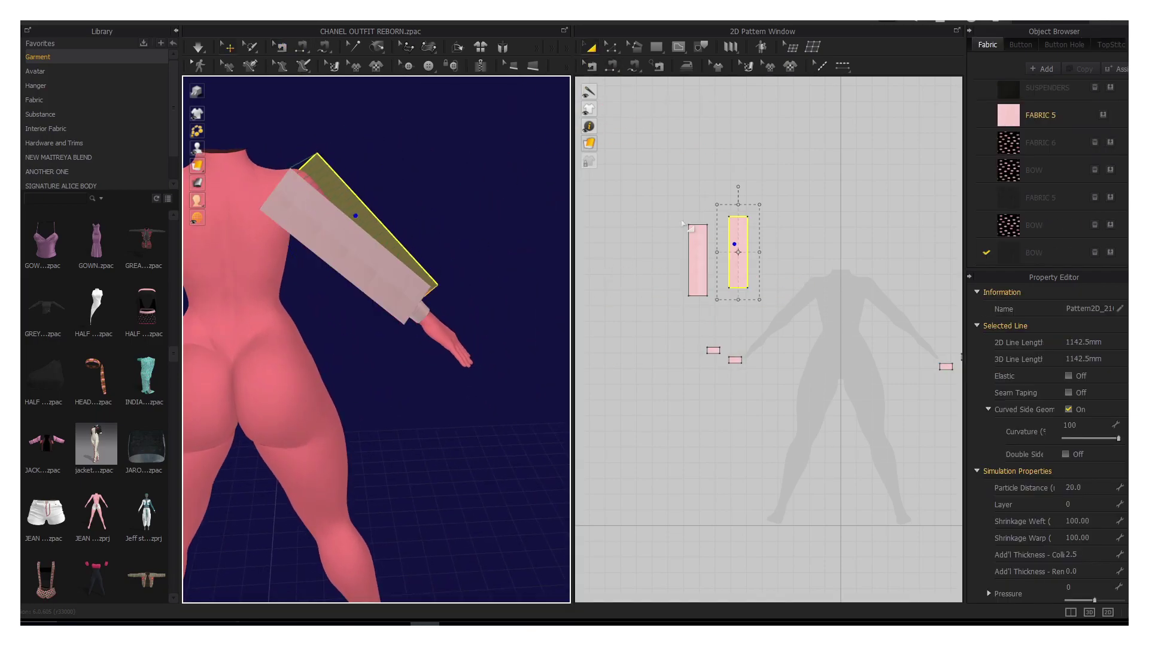
left_click(694, 231, "shift")
left_click(704, 239, "shift")
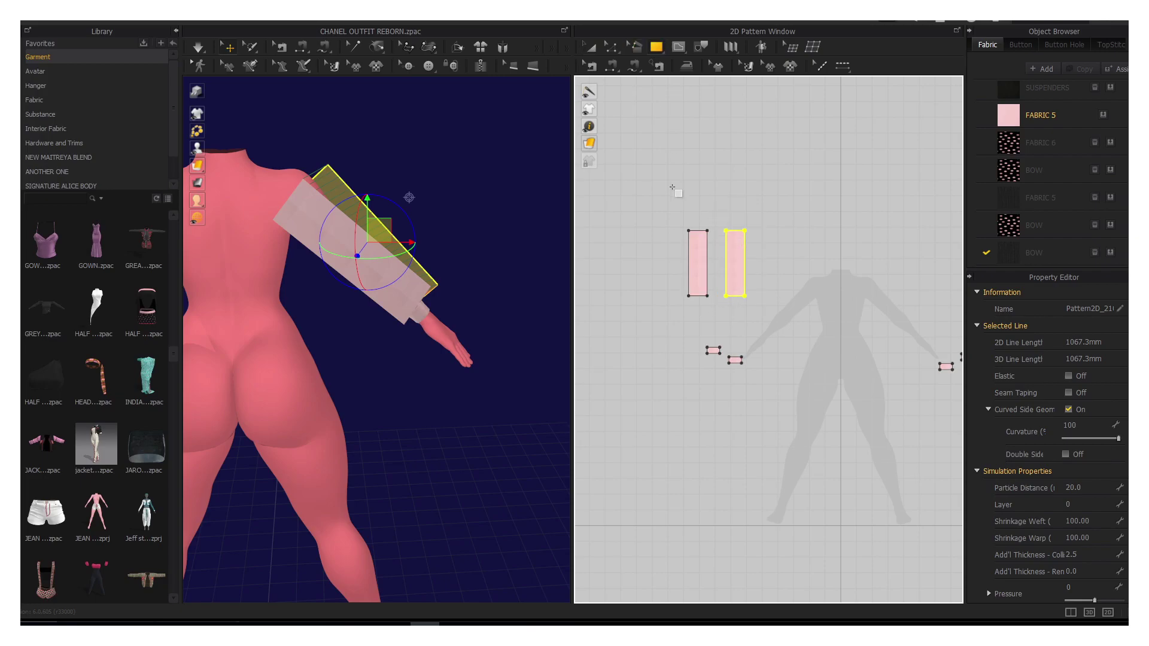
key("alt+Tab")
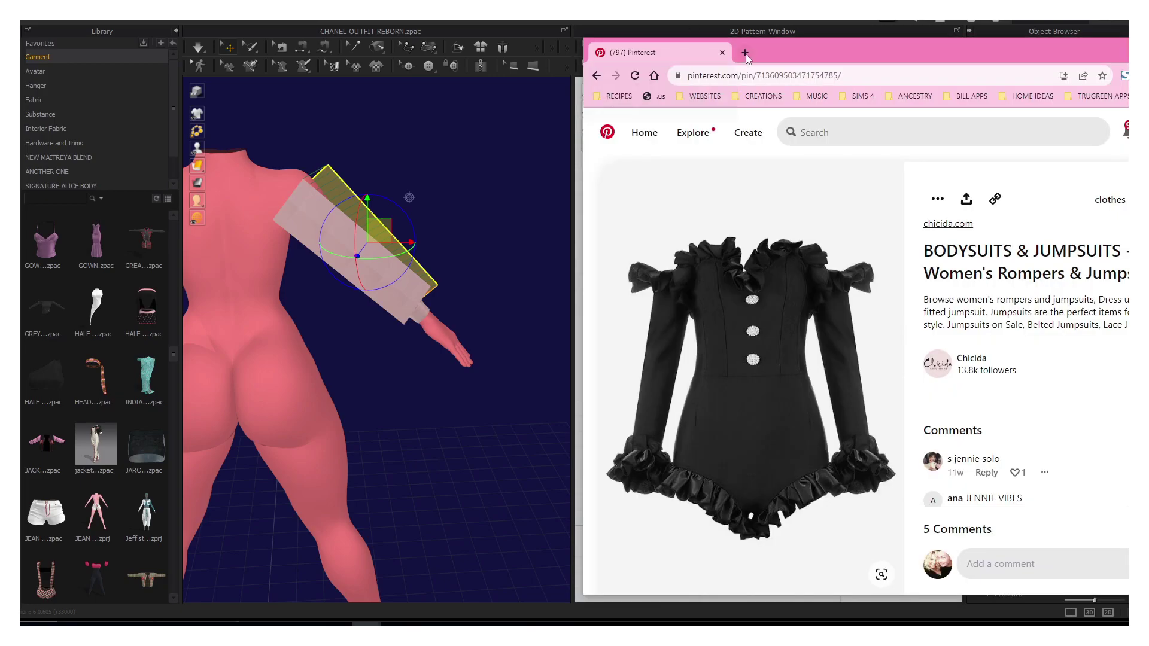
left_click(570, 179)
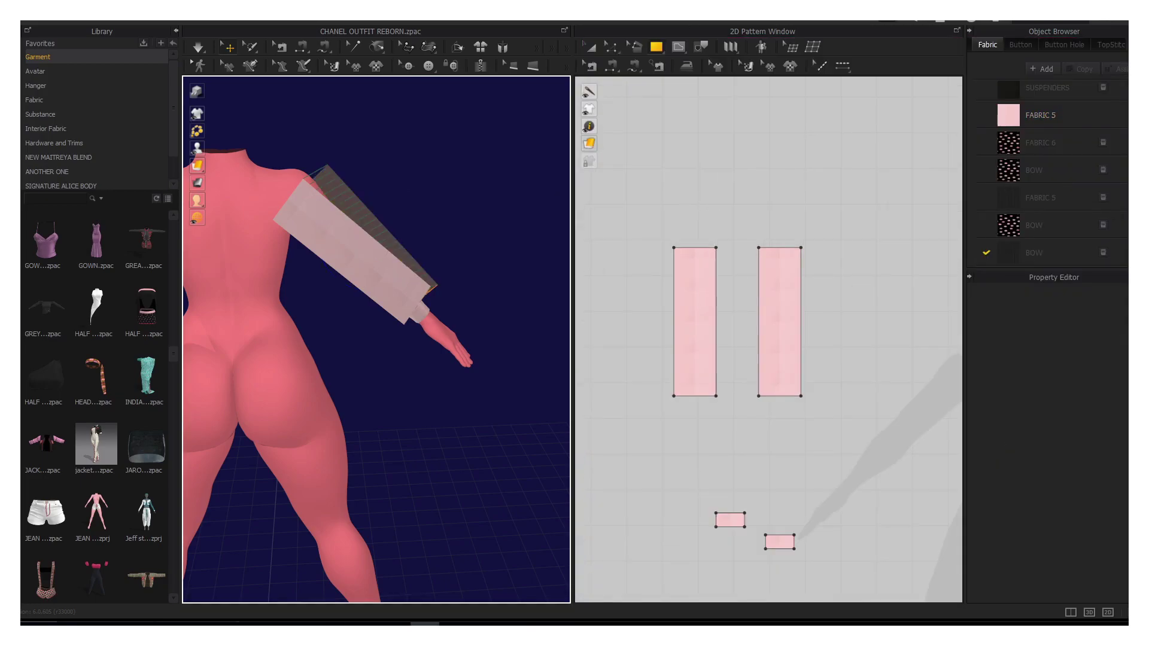
Step: Draw a long thin strip across both sleeve panels
key("alt+Tab")
left_click(543, 137)
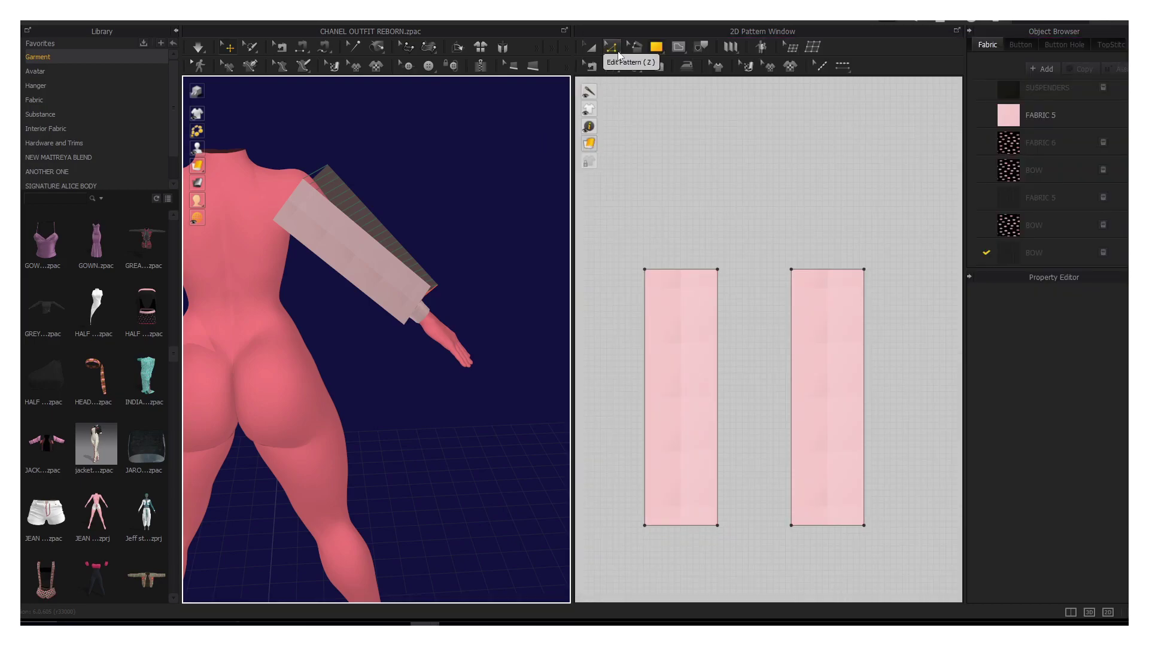
left_click_drag(887, 230, 962, 231)
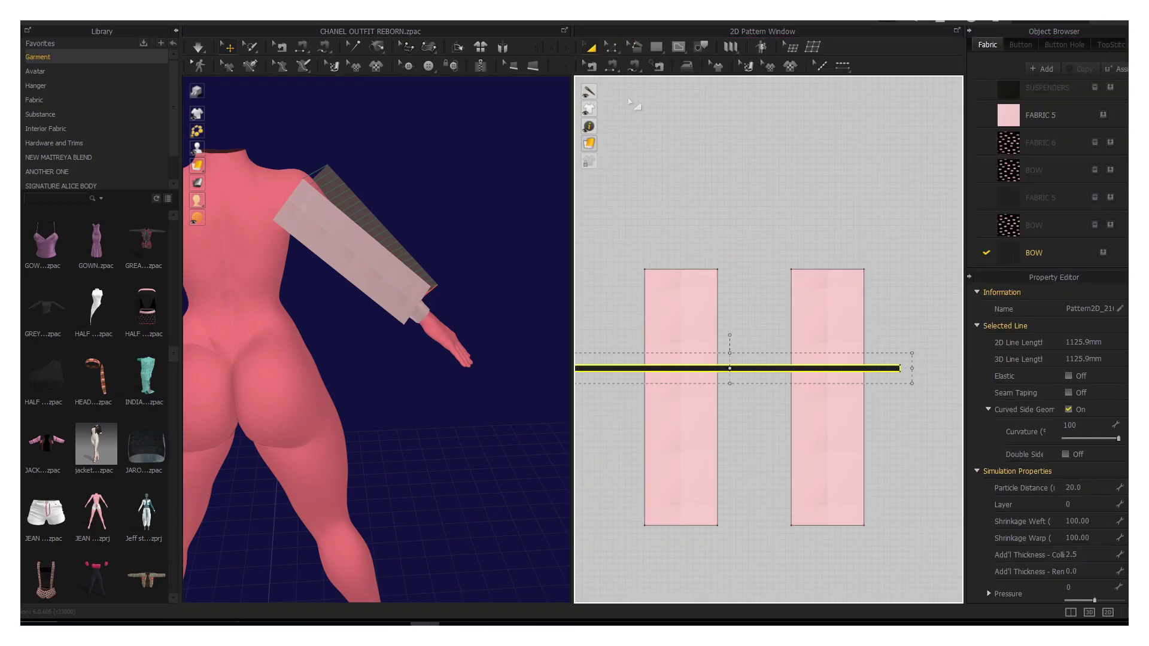
scroll(482, 192, "down", 5)
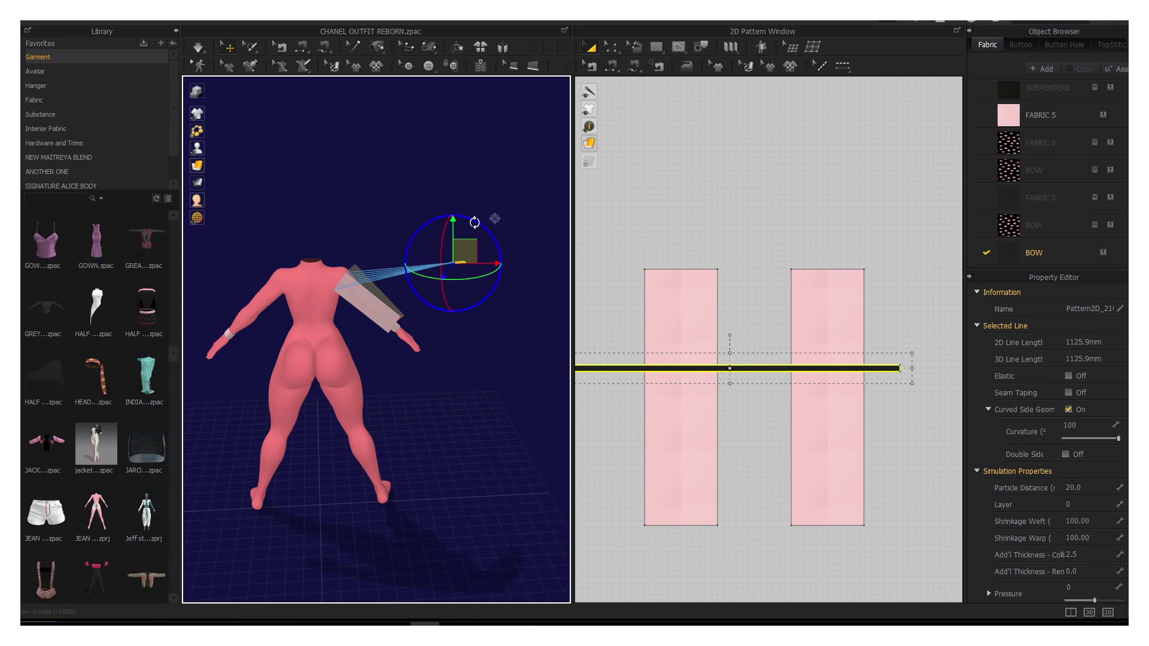
scroll(438, 290, "up", 3)
Step: Orbit around the shoulder and pick the strip for repositioning
right_click_drag(450, 179, 350, 209)
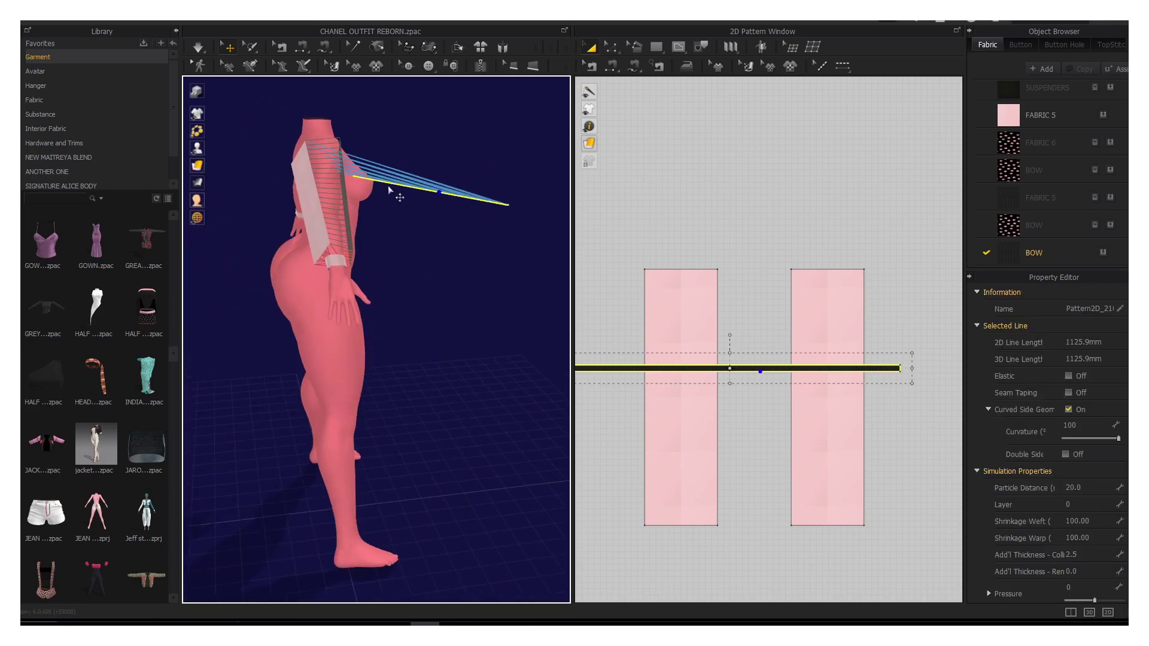
scroll(436, 362, "up", 3)
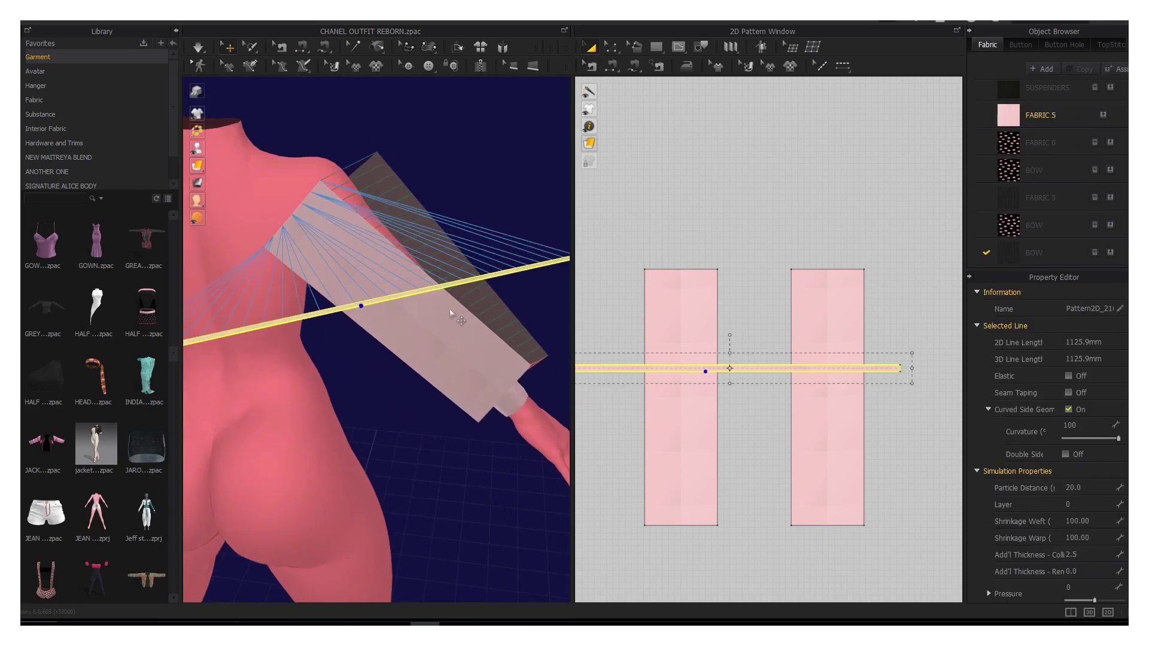
right_click_drag(335, 318, 399, 318)
mouse_move(525, 278)
right_mouse_down()
mouse_move(279, 251)
mouse_move(389, 394)
right_mouse_up()
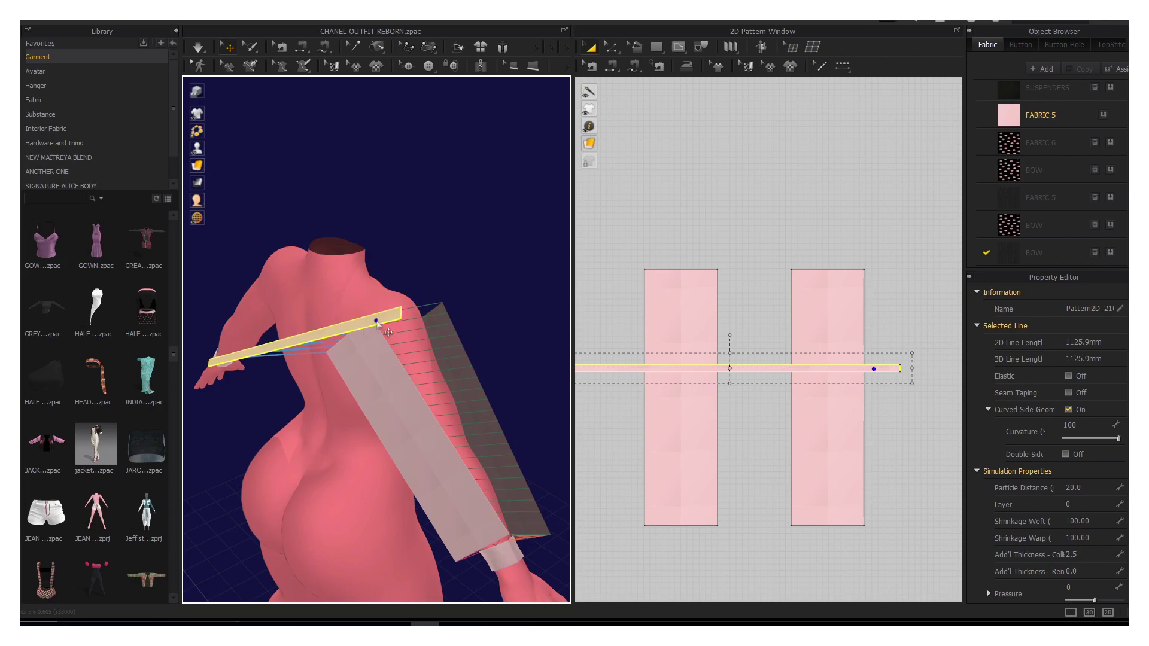
left_click(376, 322)
scroll(375, 322, "up", 5)
right_click_drag(376, 321, 338, 341)
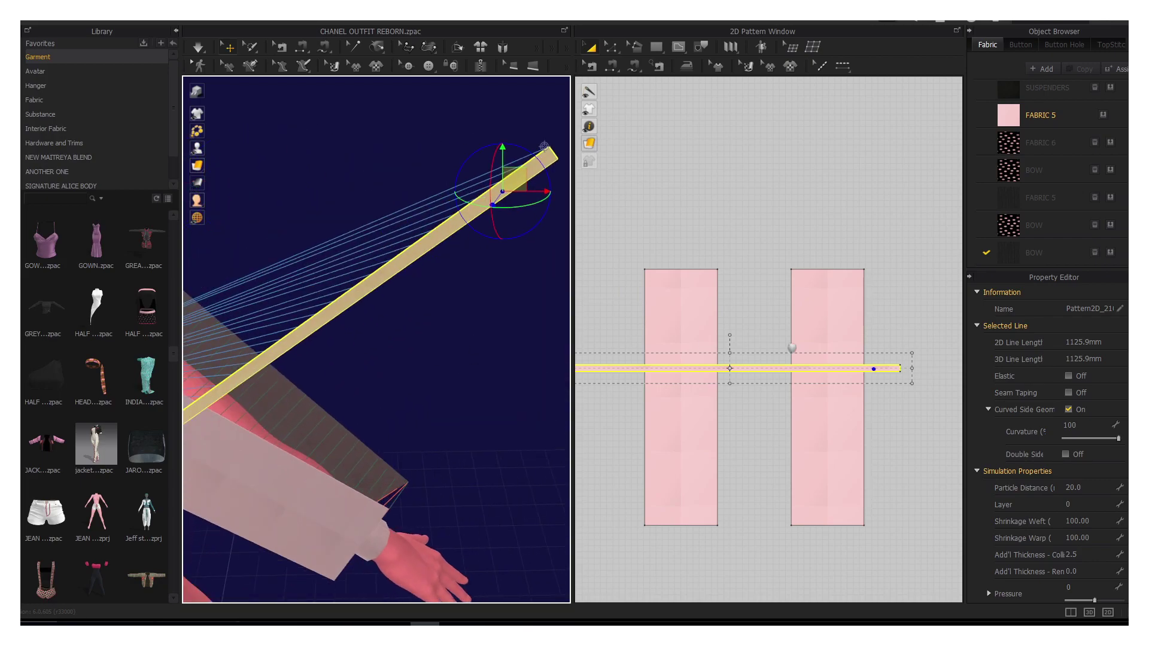
scroll(341, 270, "down", 3)
scroll(341, 269, "down", 3)
scroll(688, 249, "down", 2)
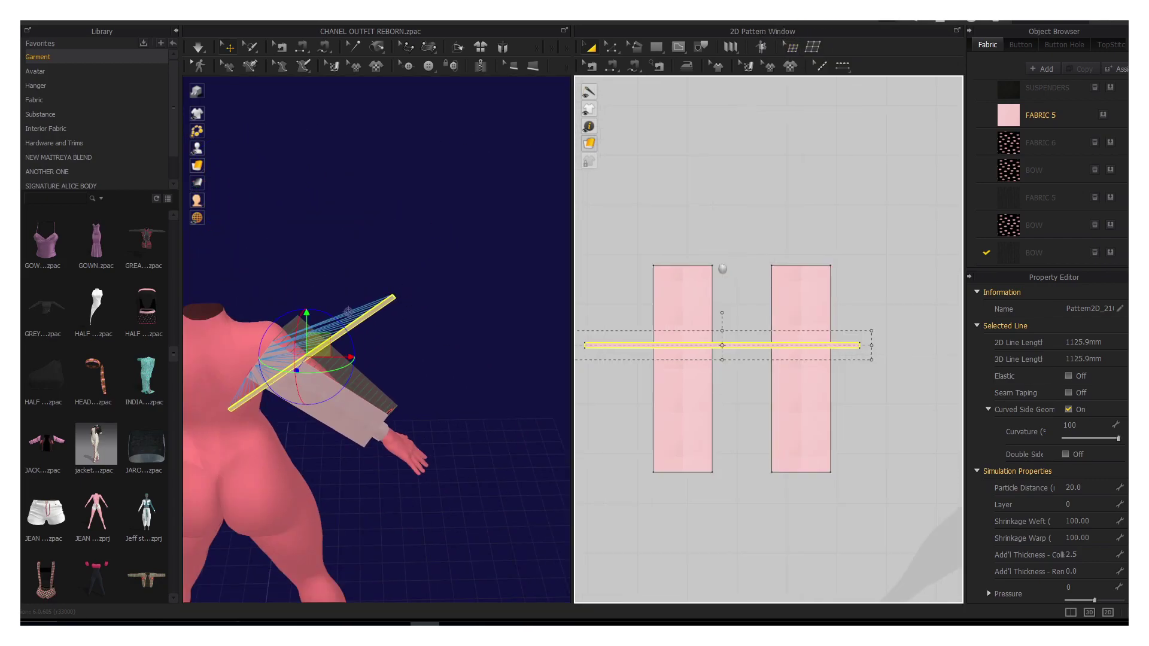
Step: Rotate the strip upright beside the avatar's shoulder with the 3D gizmo
left_click(611, 66)
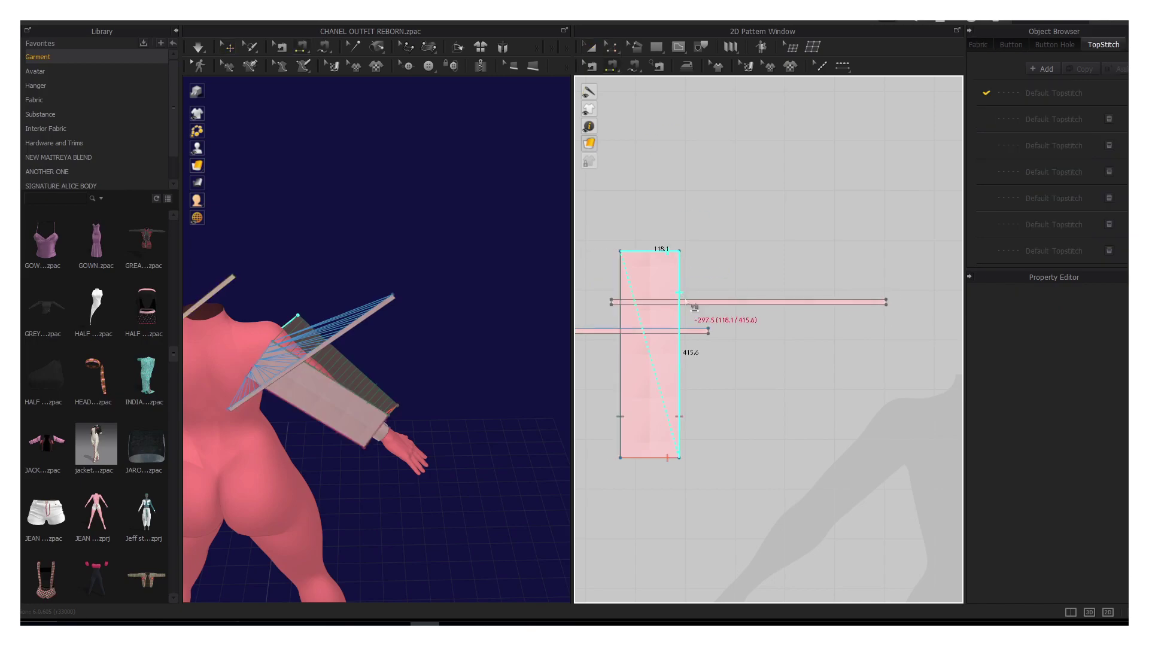
key("a")
left_click(869, 303)
right_click_drag(383, 346, 298, 346)
scroll(411, 413, "up", 3)
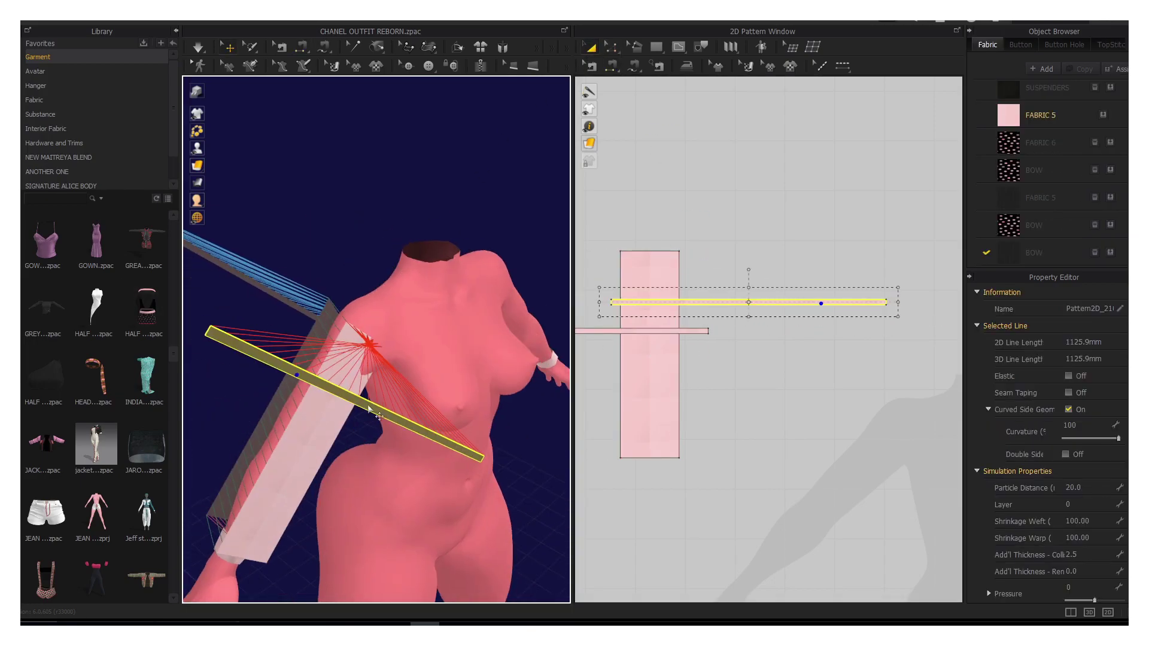
left_click(431, 333)
scroll(465, 369, "up", 3)
scroll(465, 369, "down", 3)
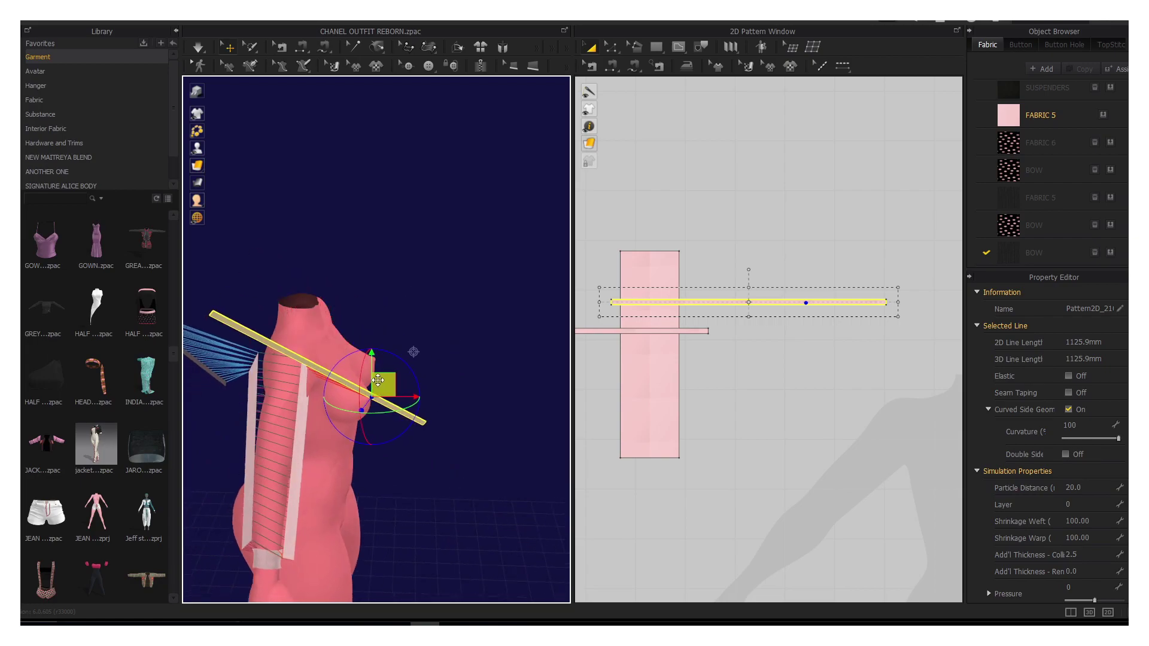
right_click_drag(465, 369, 337, 385)
left_click_drag(337, 385, 356, 328)
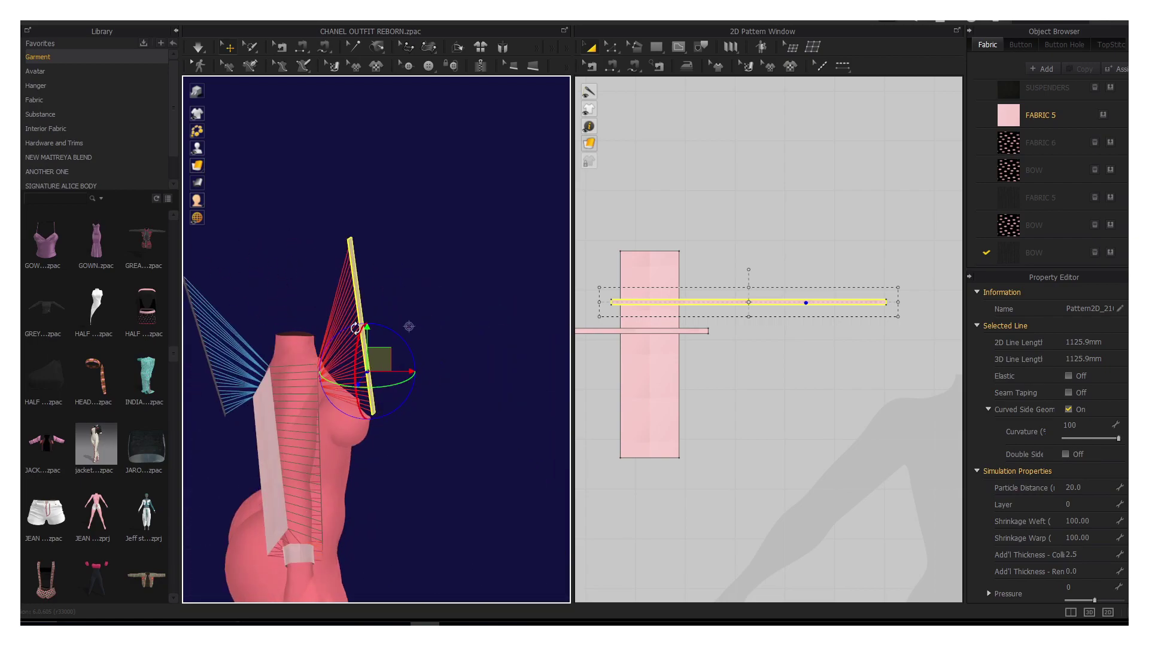
Step: Segment-sew the sleeve panel edge to the strip
left_click(726, 331)
right_click_drag(503, 308, 531, 295)
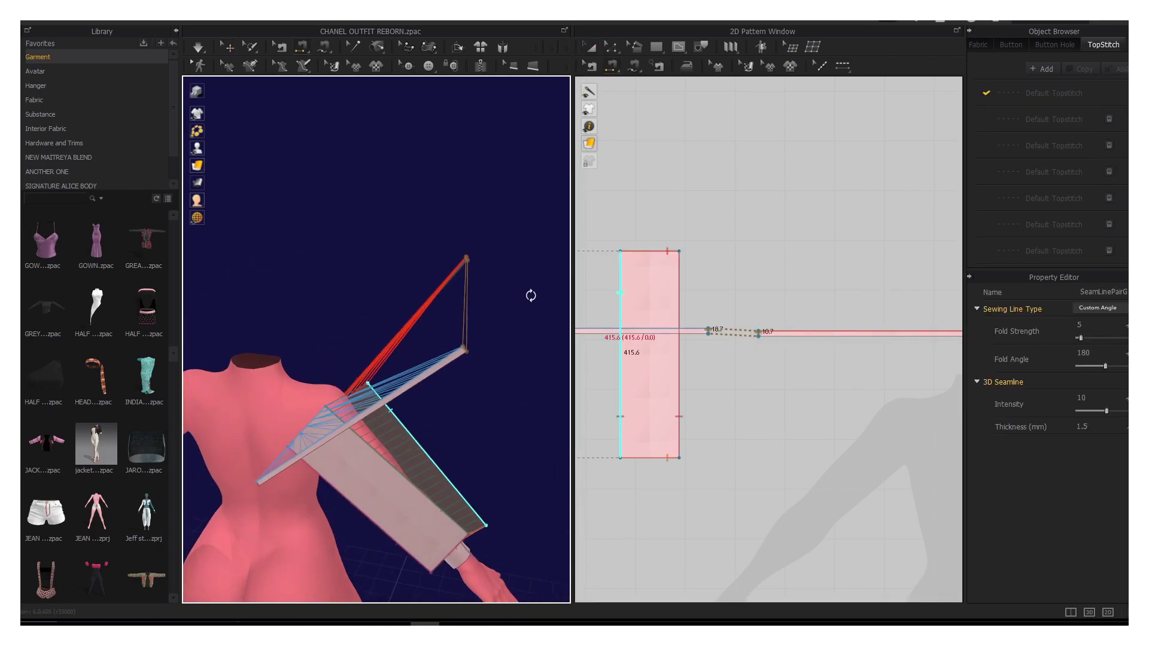
scroll(698, 389, "down", 2)
left_click(698, 389)
scroll(698, 389, "up", 2)
scroll(755, 353, "up", 3)
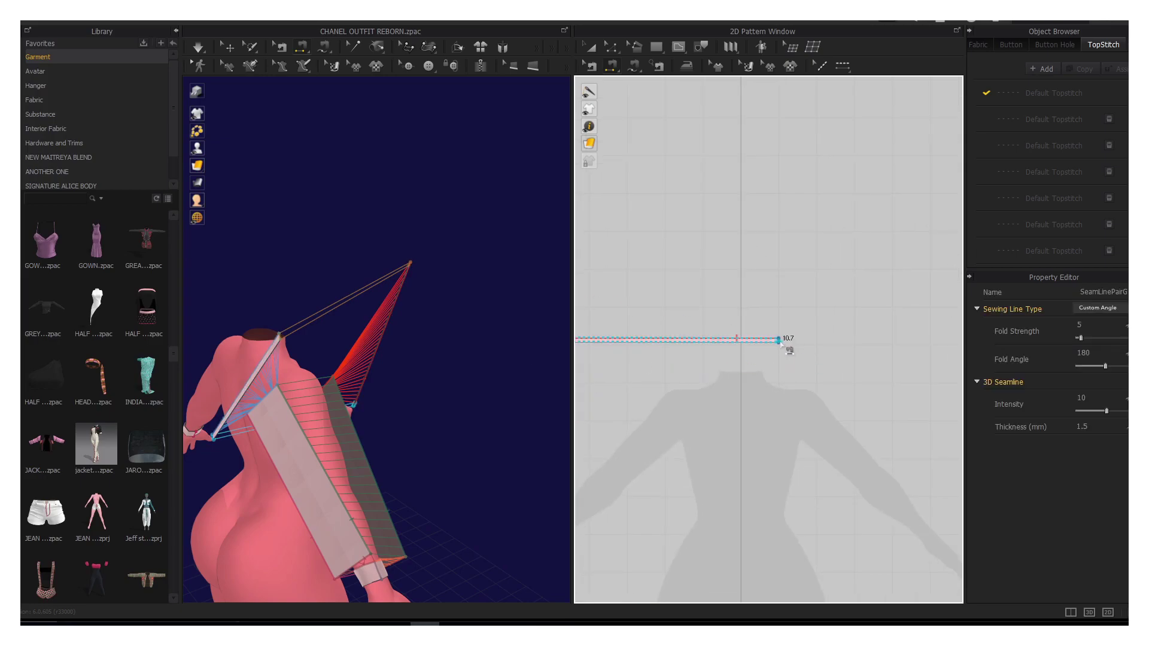
right_click_drag(531, 224, 380, 249)
Step: Place the two sleeve strips side by side and simulate so the sleeve drapes on the arm
scroll(684, 230, "down", 3)
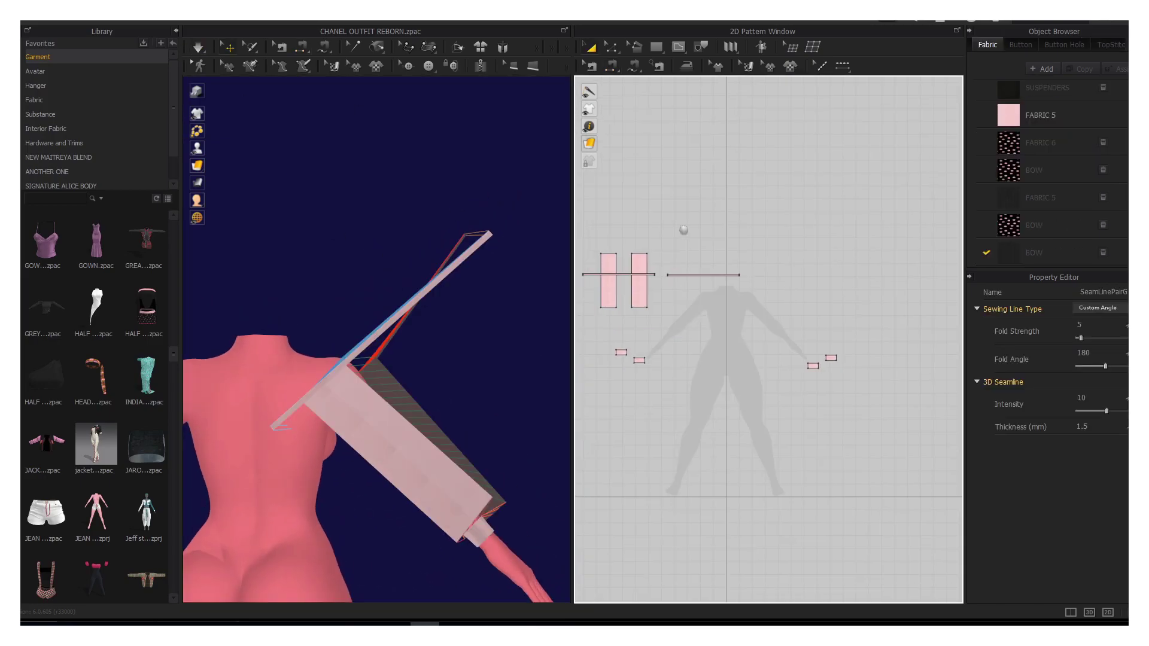
right_click_drag(683, 230, 708, 224)
left_click_drag(643, 268, 723, 248)
left_click(738, 267, "shift")
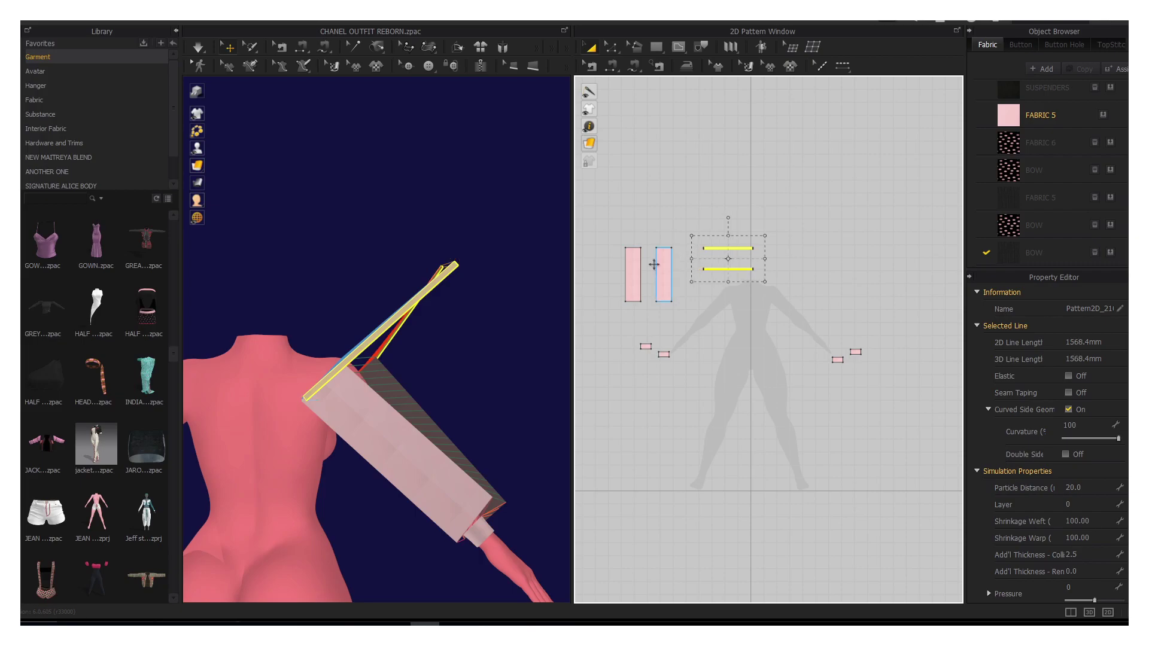
right_click_drag(467, 360, 335, 365)
left_click(301, 362)
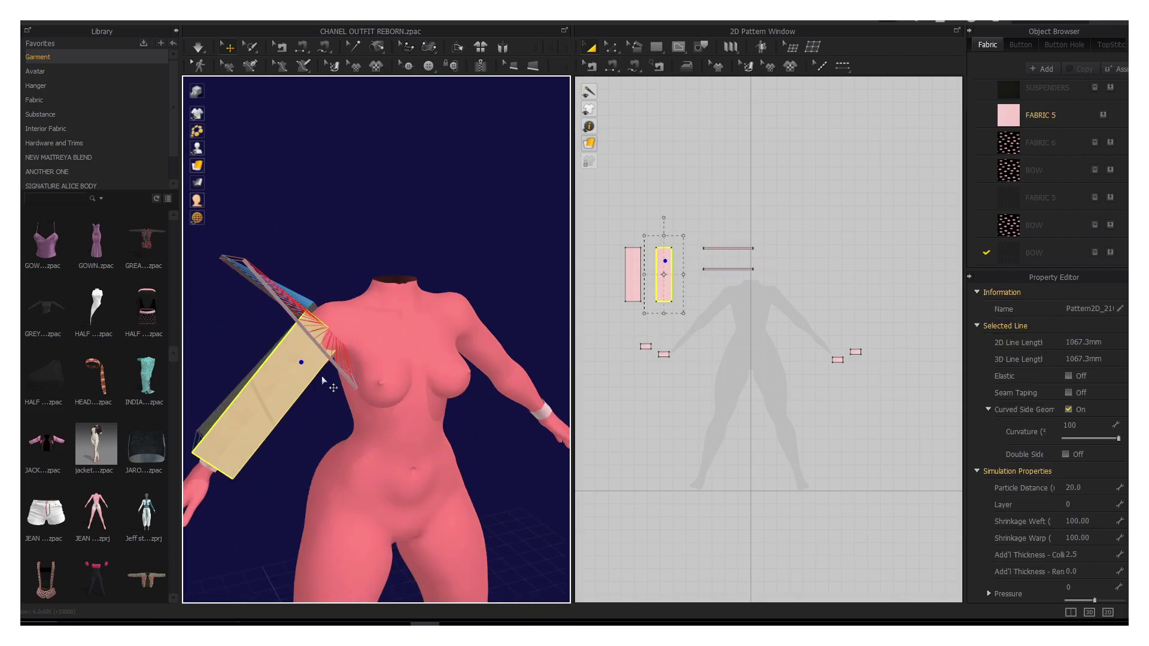
key("space")
Step: Select both sleeve rectangles and re-run the simulation to re-drape the sleeve
scroll(392, 370, "up", 5)
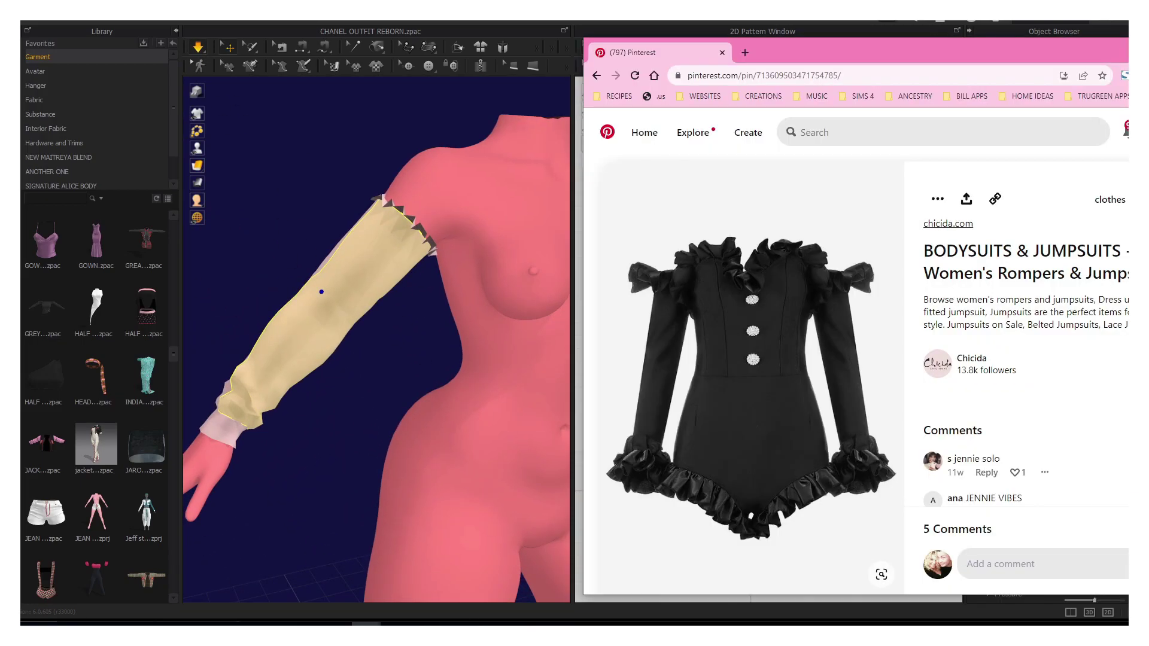
scroll(377, 335, "down", 3)
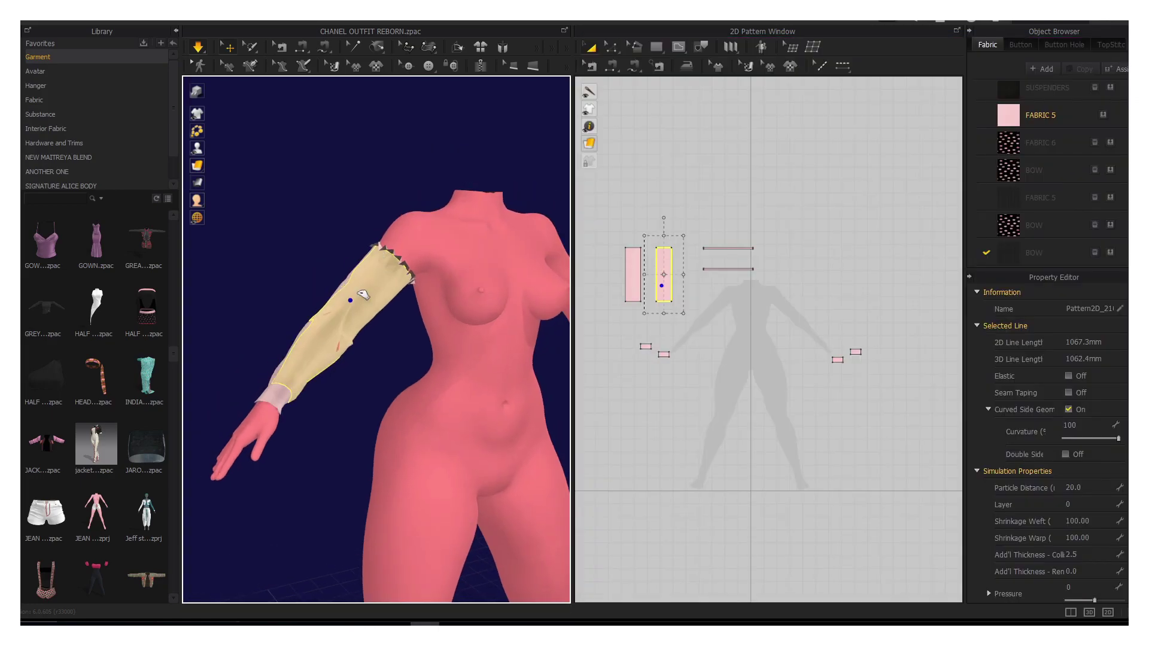
scroll(609, 188, "up", 3)
left_click(603, 209)
left_click(715, 242, "shift")
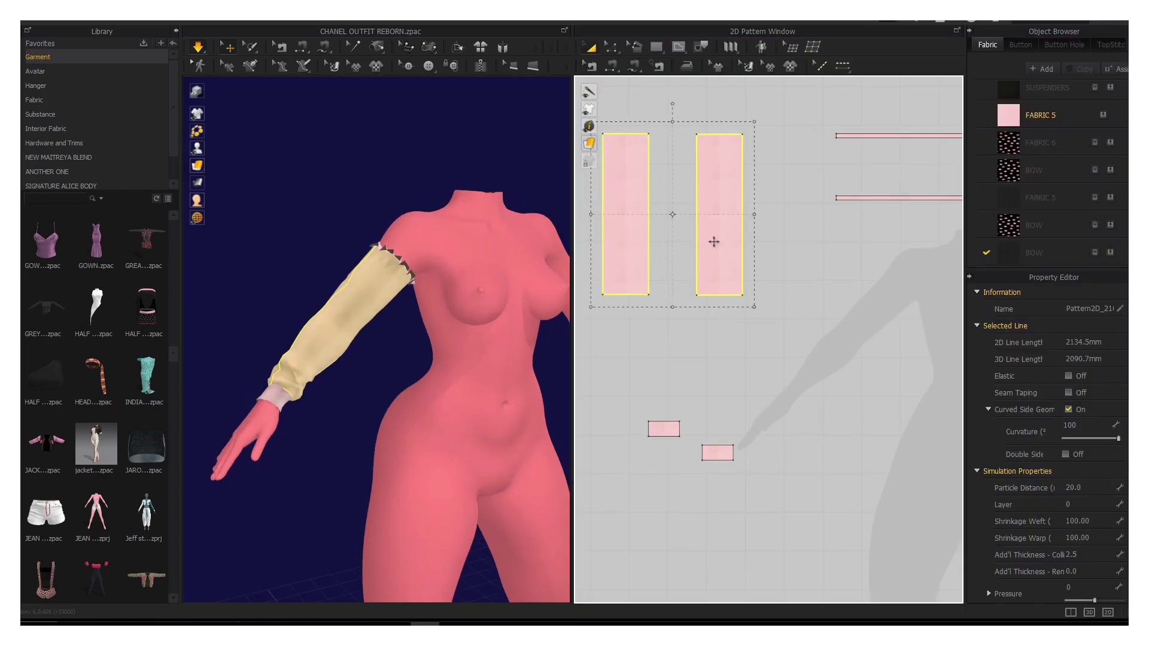
left_click(198, 47)
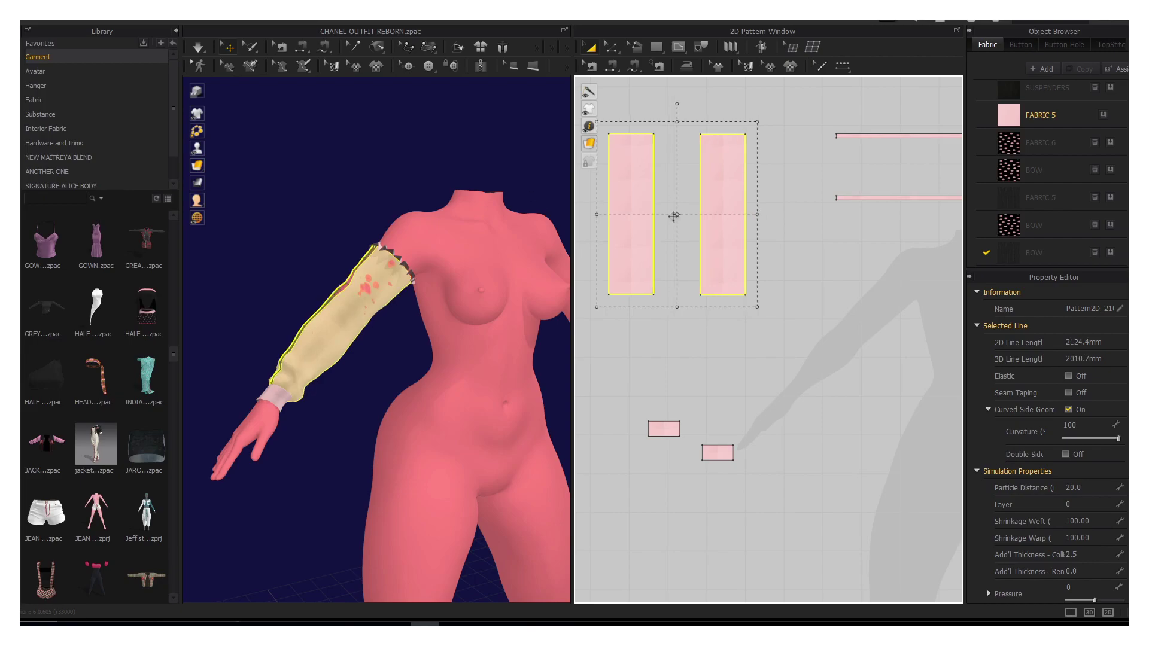
Step: Raise the bottom edges of both sleeve rectangles to shorten the sleeve
mouse_move(352, 314)
left_mouse_down()
mouse_move(417, 261)
mouse_move(355, 317)
left_mouse_up()
left_click_drag(723, 301, 723, 295)
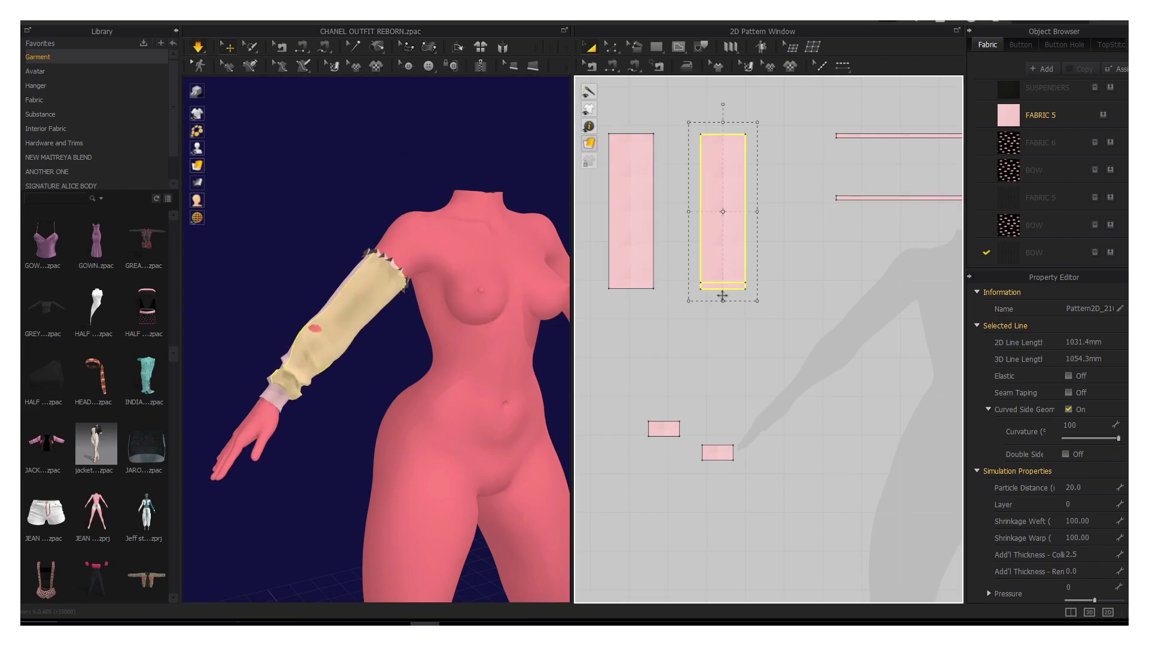
left_click_drag(631, 288, 630, 290)
Step: Select the sleeve pieces and inspect the sleeve from behind and in front of the avatar
left_click(394, 246)
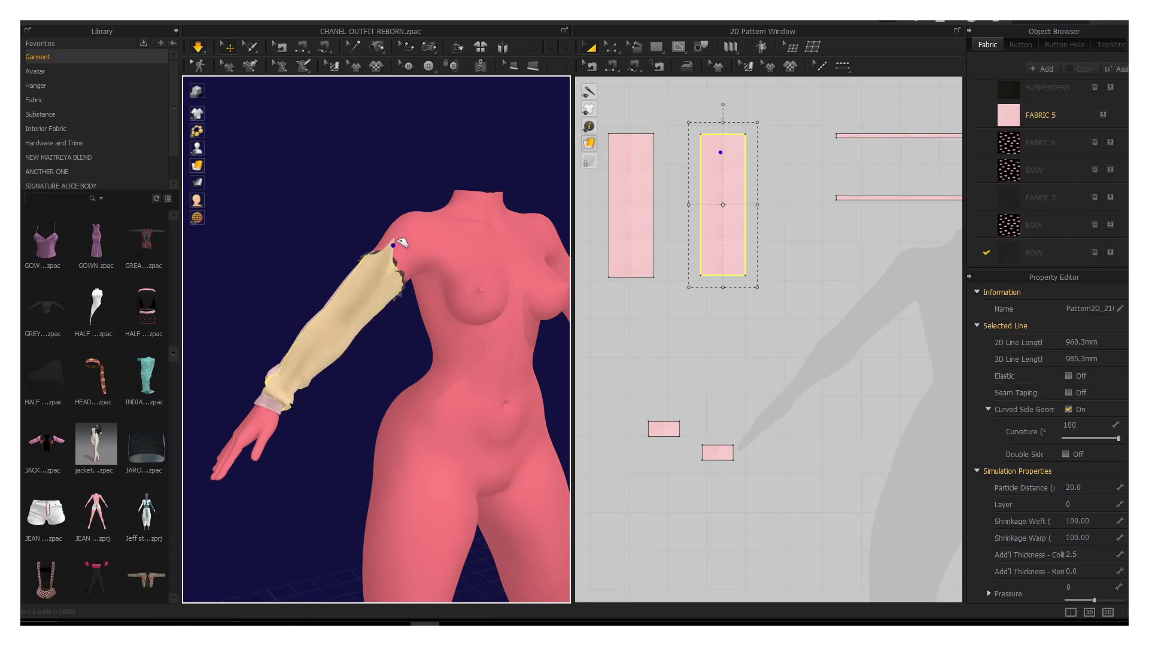
right_click_drag(382, 360, 344, 300)
left_click(344, 301)
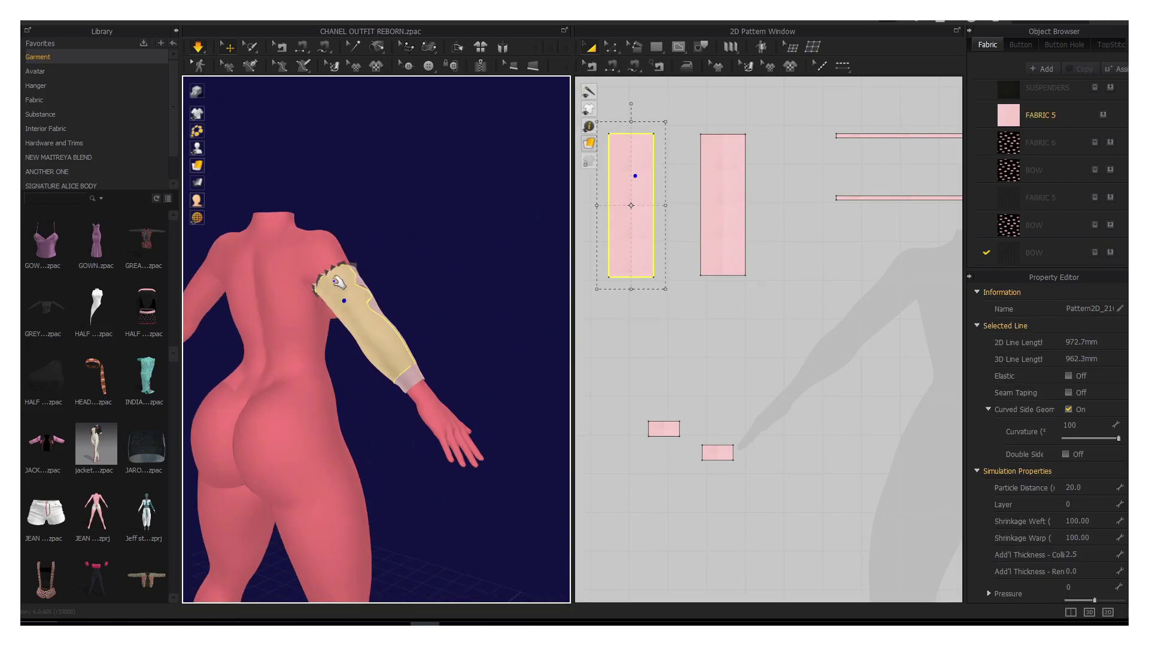
right_click_drag(413, 376, 240, 300)
left_click(227, 324)
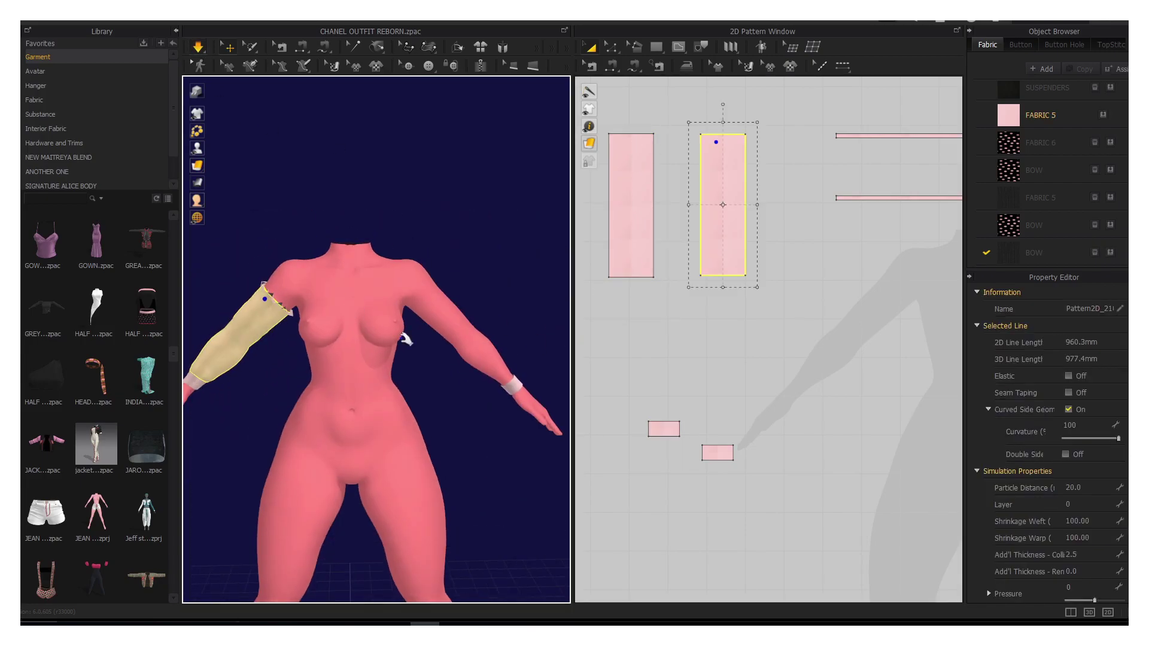
scroll(748, 299, "down", 3)
left_click_drag(649, 210, 749, 309)
Step: Copy the sleeve pieces, delete the unmirrored copy, and reselect the original sleeve
right_click(749, 310)
left_click(747, 54)
left_click(928, 251)
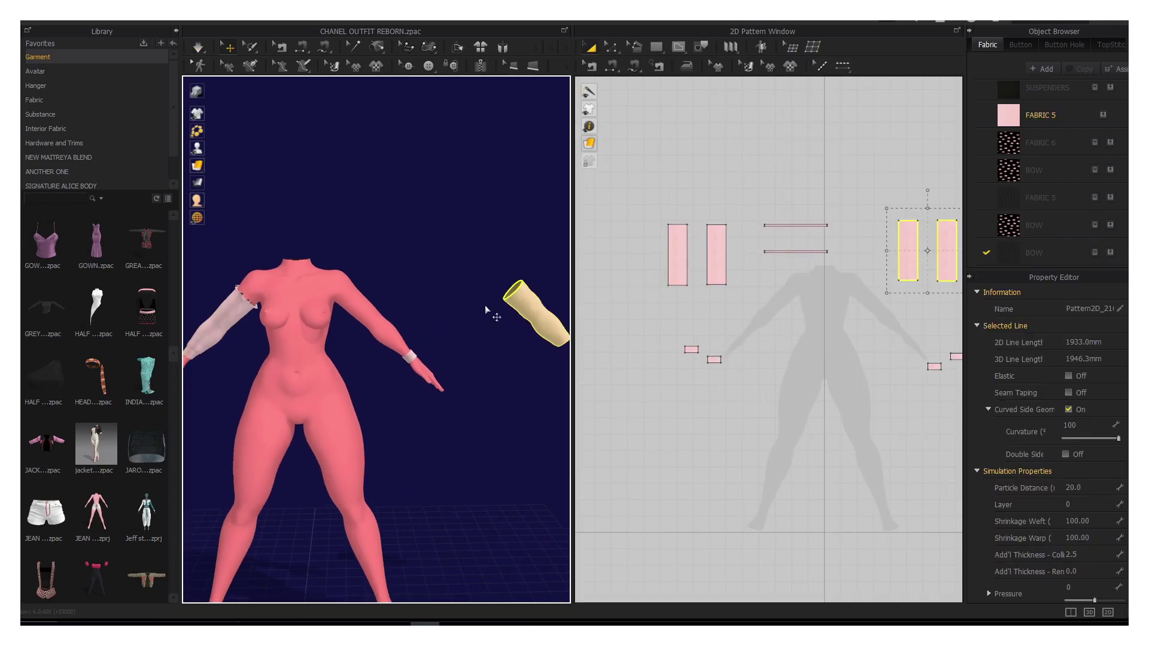
right_click(458, 289)
left_click(509, 311)
left_click_drag(641, 213, 854, 313)
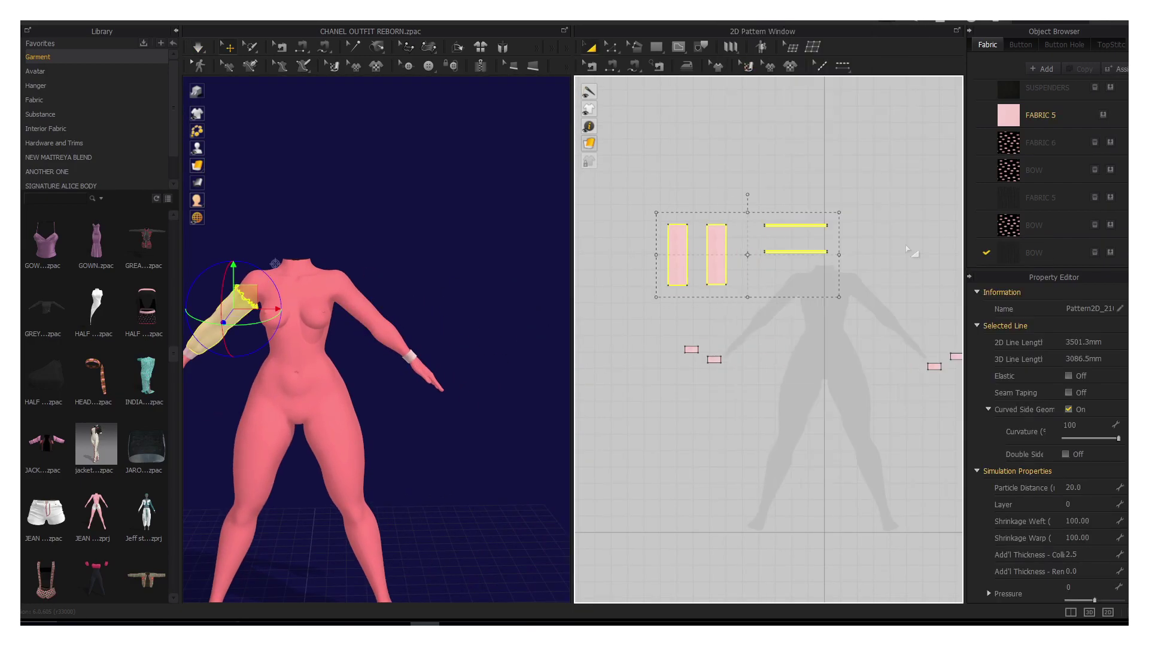
right_click(848, 254)
Step: Mirror-paste the sleeve pieces and move the new sleeve near the other arm
left_click_drag(653, 203, 829, 372)
key("ctrl+c")
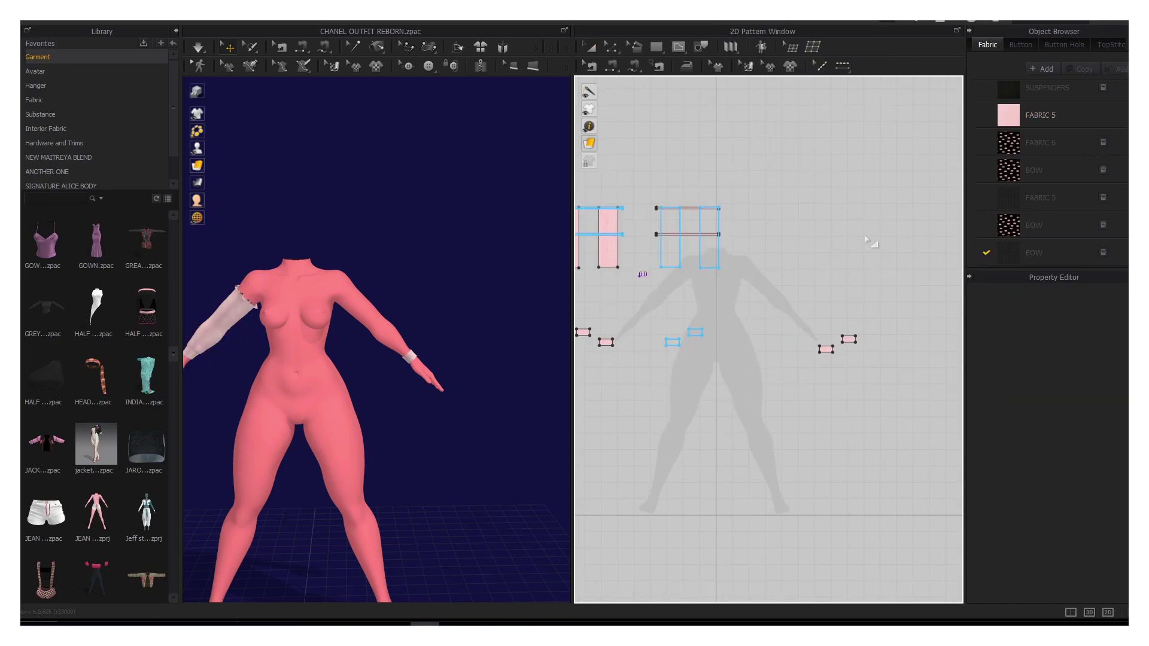
key("ctrl+r")
right_click(928, 252)
left_click(994, 77)
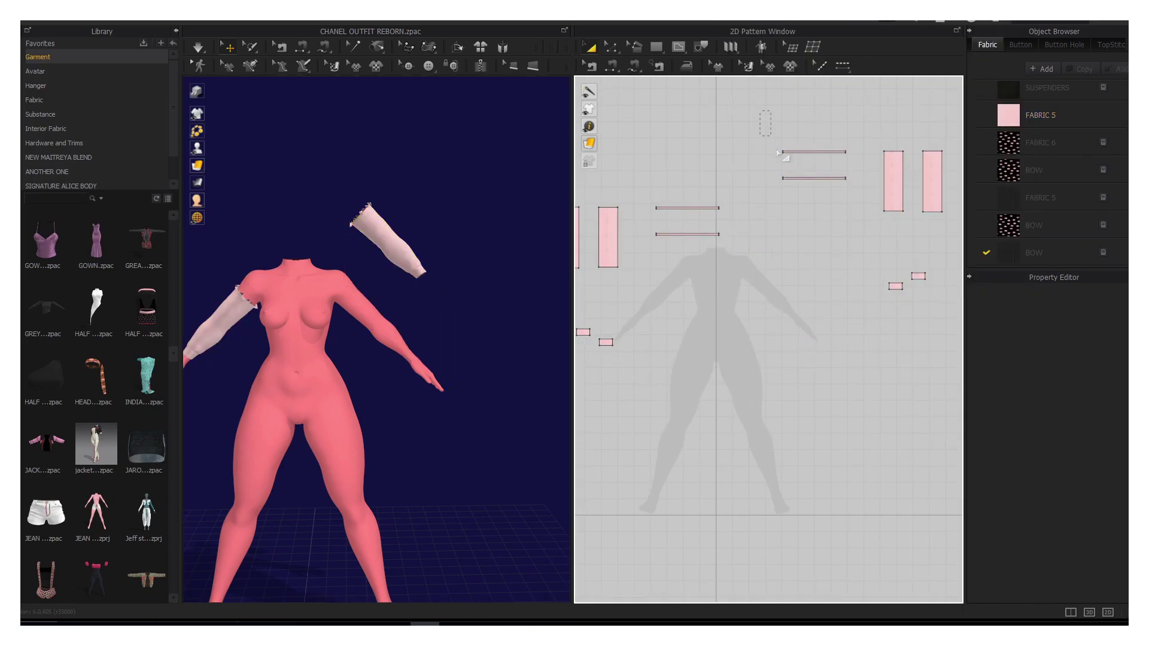
left_click_drag(389, 240, 393, 277)
Step: Simulate the mirrored sleeve and pull its cloth up onto the second arm
mouse_move(392, 277)
right_mouse_down()
mouse_move(449, 282)
mouse_move(359, 346)
right_mouse_up()
key("space")
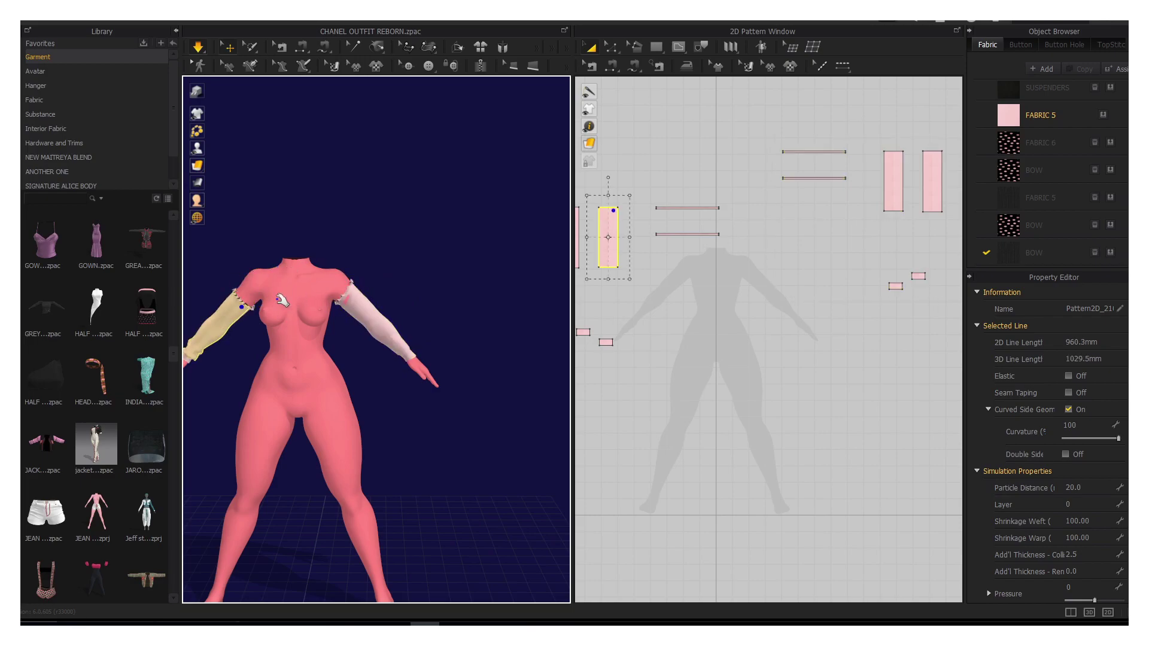
left_click_drag(239, 310, 257, 336)
mouse_move(238, 317)
right_mouse_down()
mouse_move(282, 316)
mouse_move(405, 357)
right_mouse_up()
left_click(406, 357)
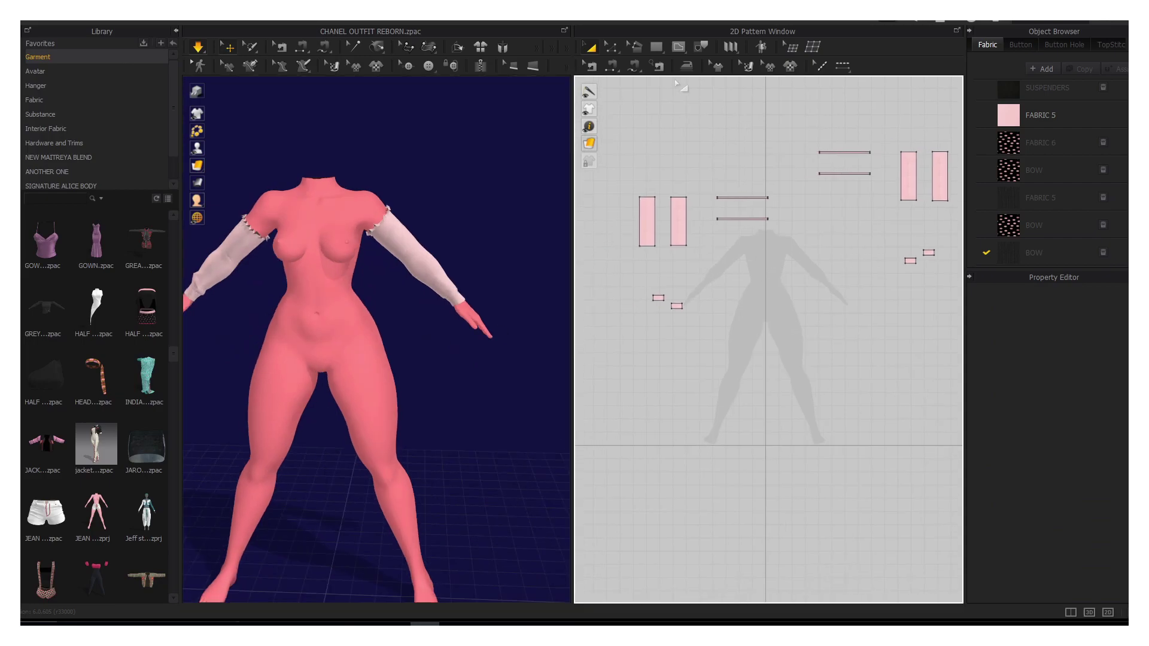
key("alt+Tab")
key("alt+Tab")
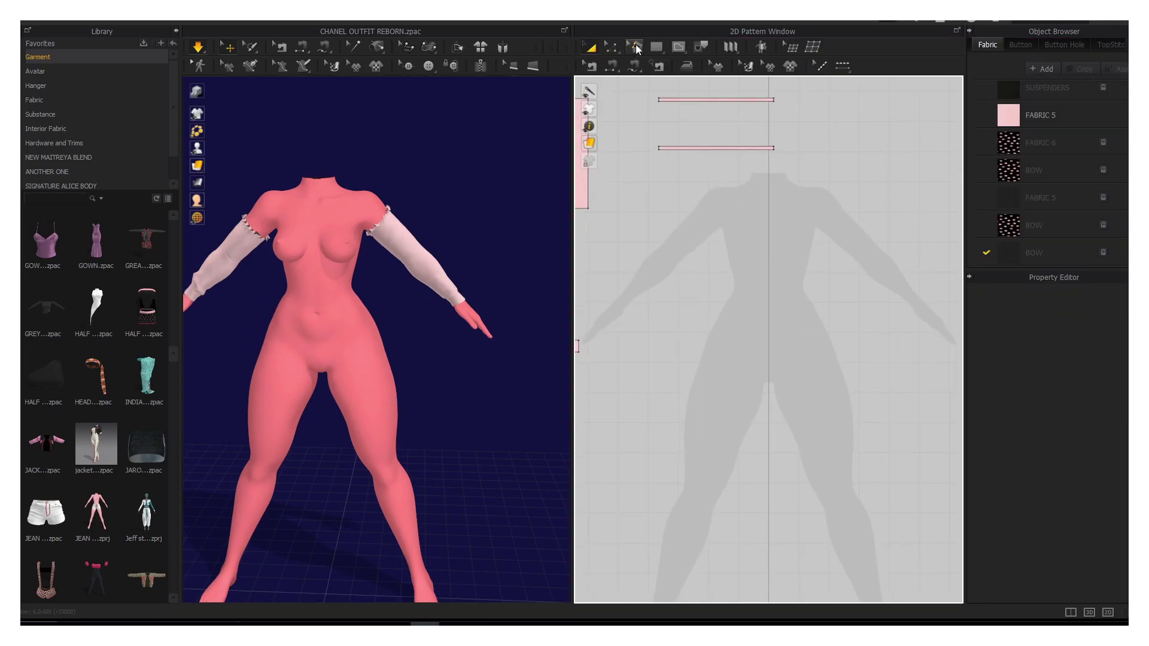
Step: Draw a polygon bodice panel, smooth its curves, and lower its bottom edge slightly
key("s")
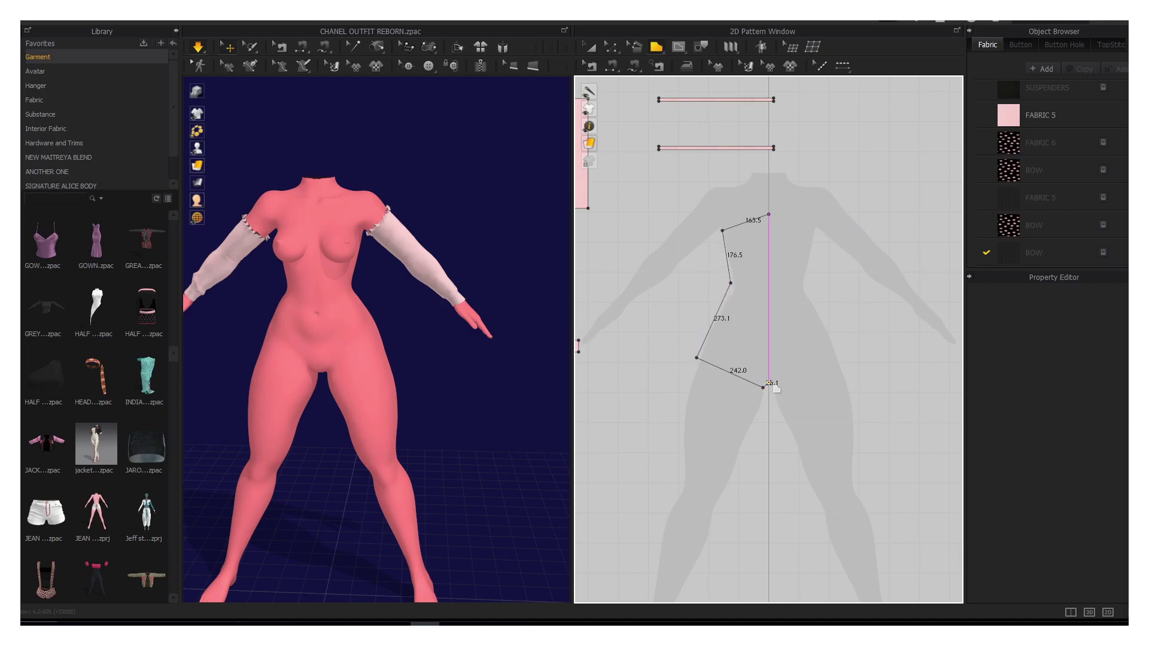
left_click(768, 215)
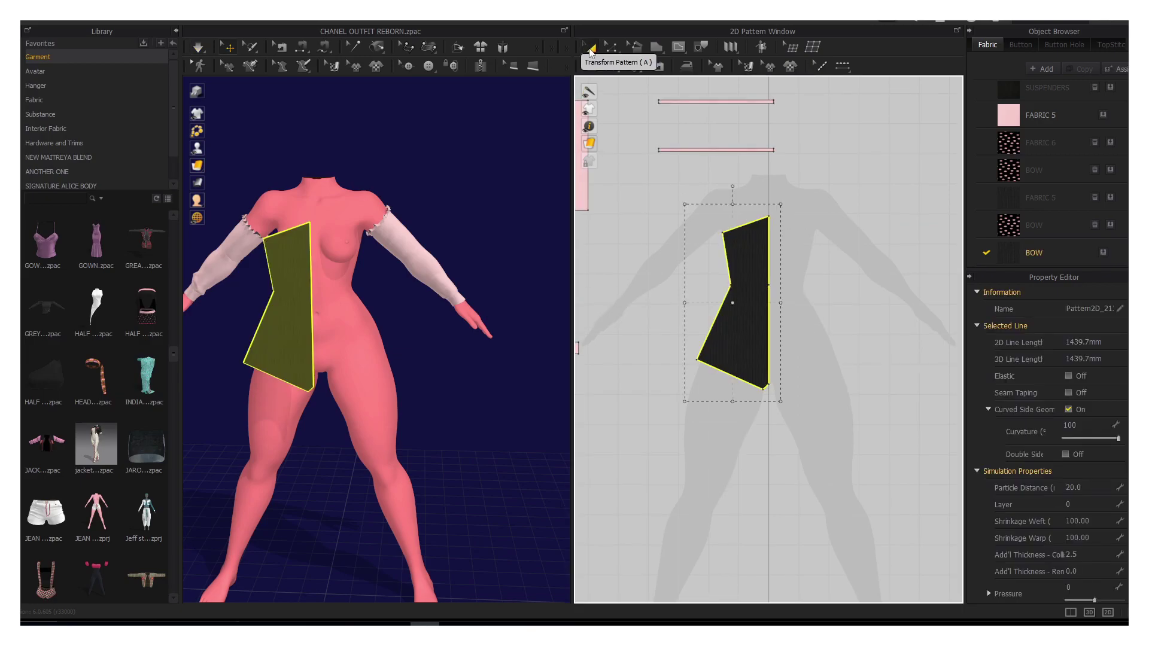
left_click(611, 46)
left_click(631, 124)
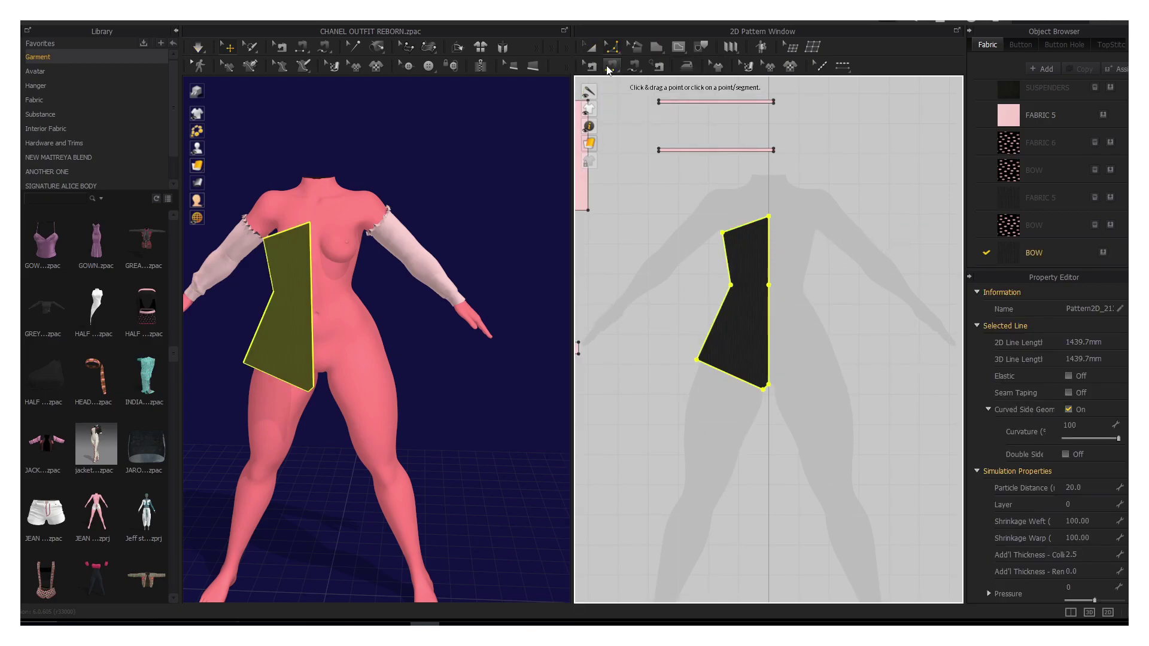
left_click(611, 47)
left_click(630, 95)
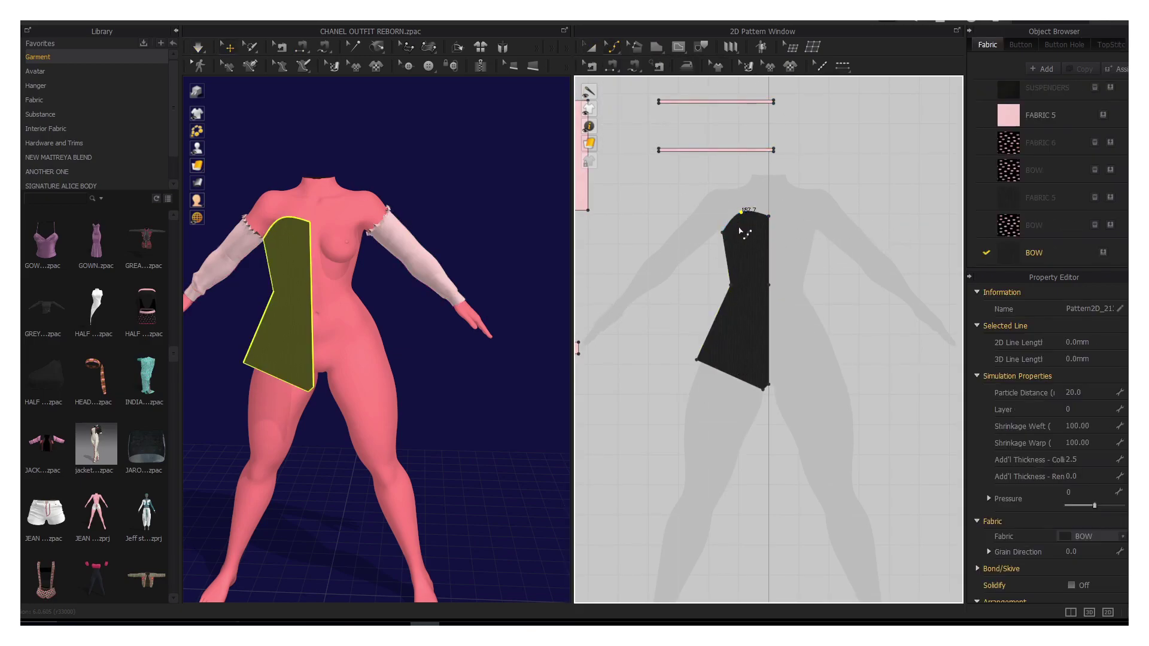
scroll(759, 324, "up", 5)
scroll(772, 307, "down", 2)
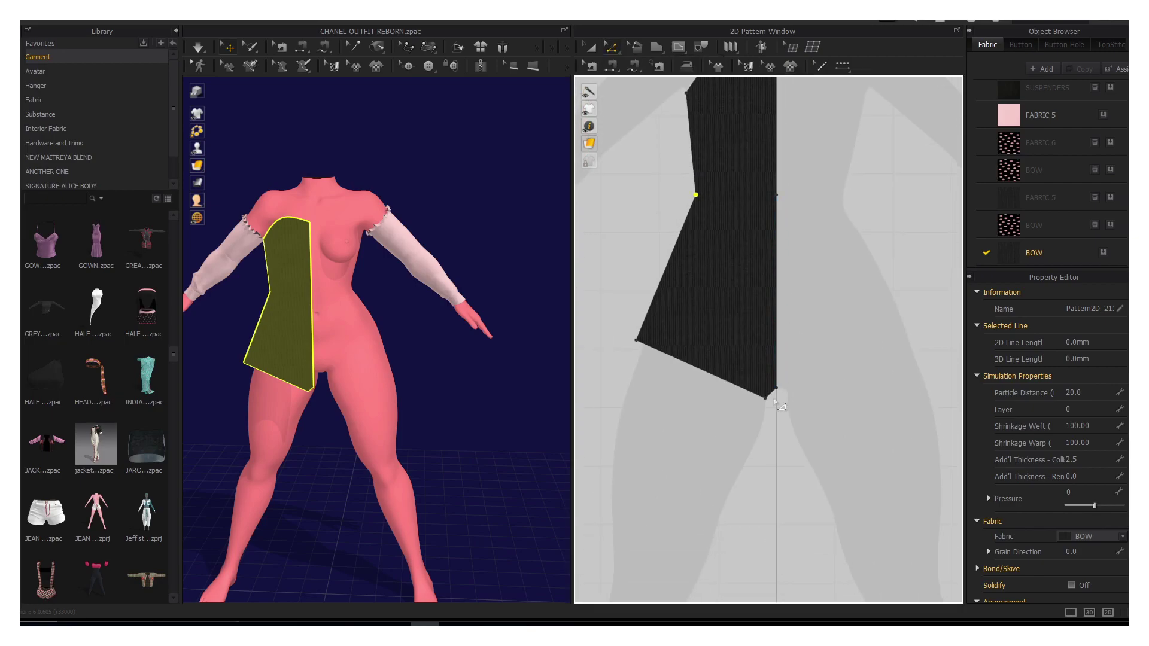
left_click_drag(647, 349, 645, 355)
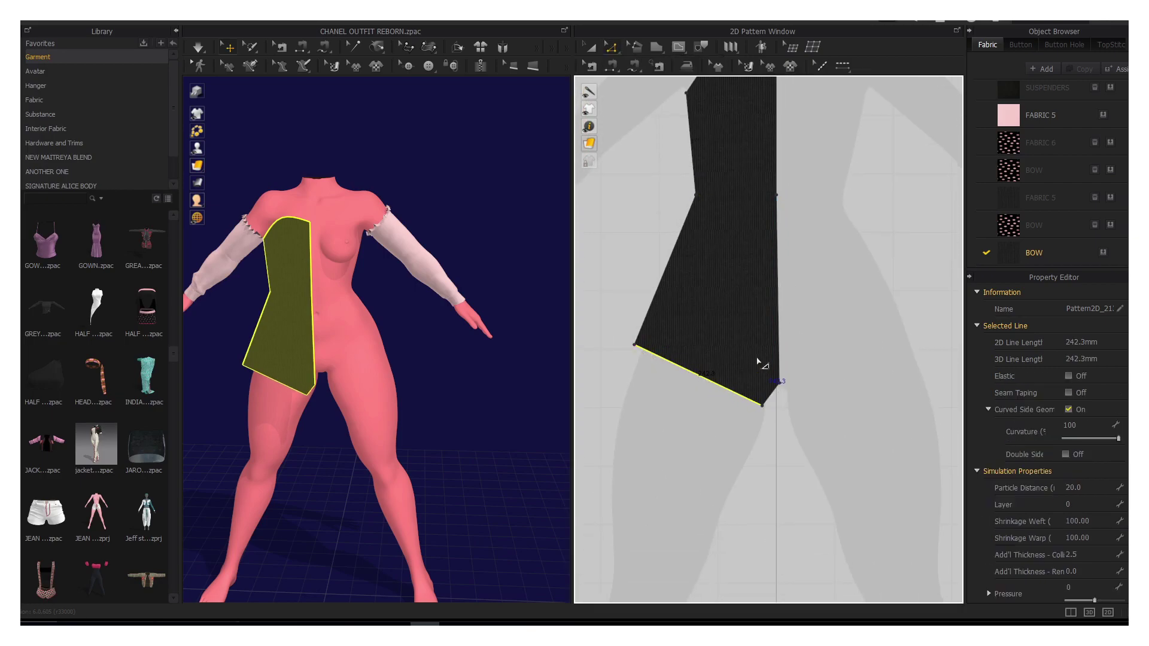
Step: Mirror-paste a copy of the bodice panel beside the first one
right_click(898, 250)
left_click(900, 276)
left_click(877, 234)
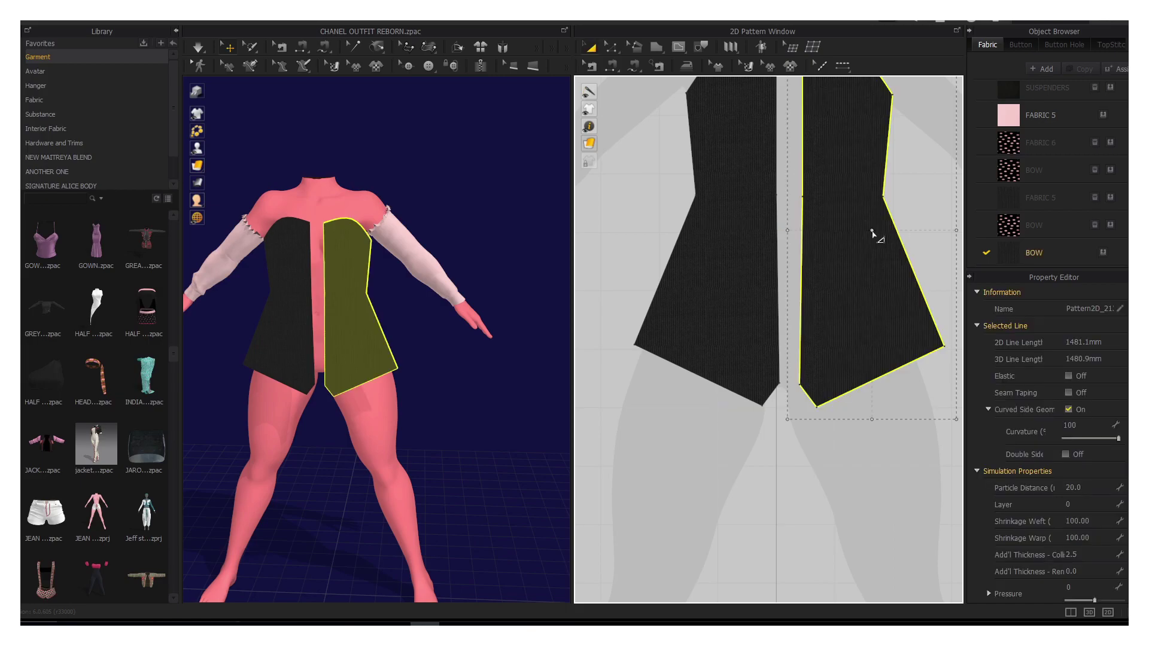
scroll(637, 323, "down", 2)
scroll(720, 272, "up", 2)
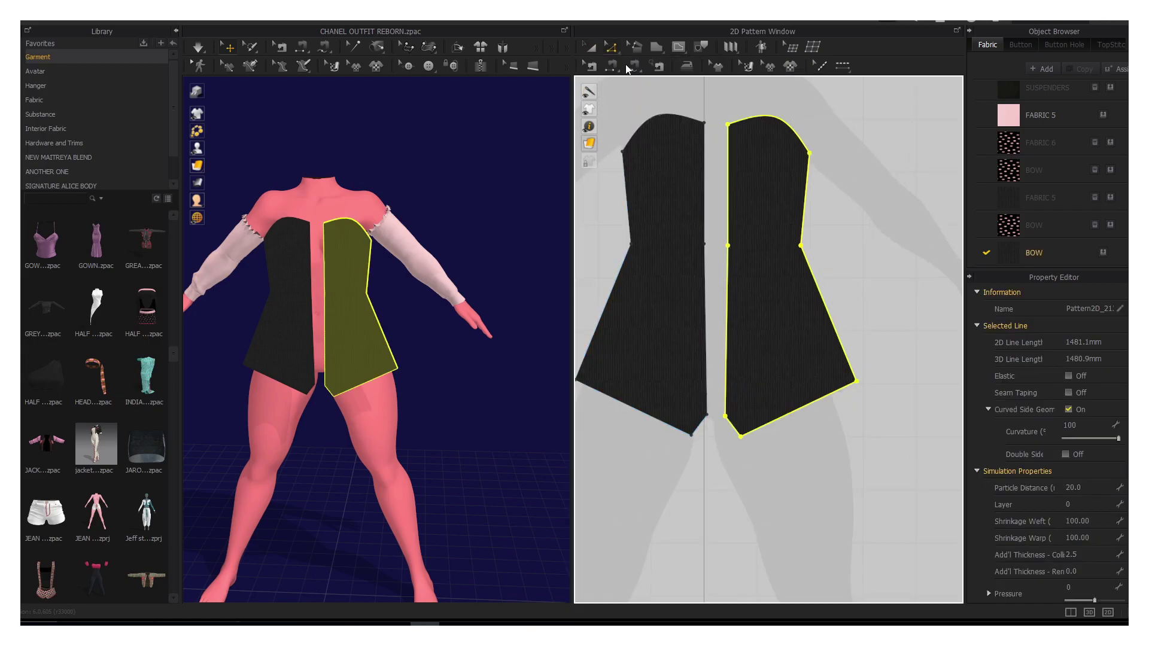
right_click(706, 252)
left_click(742, 257)
Step: Copy both bodice panels and paste the copies to the right as back panels
key("t")
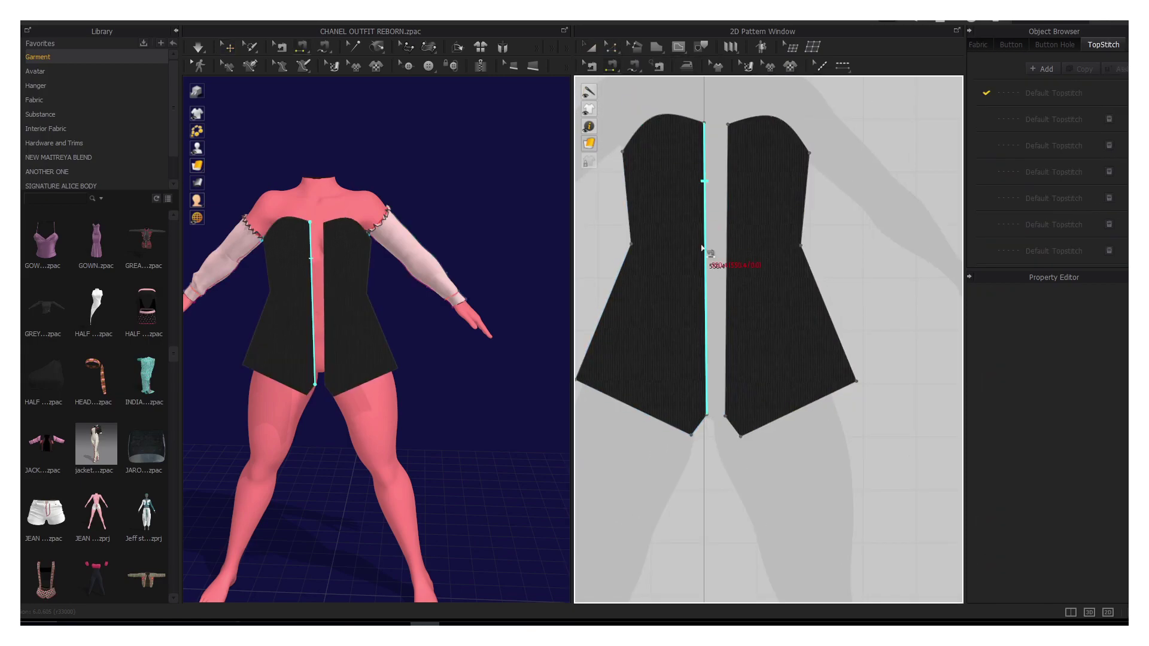
key("a")
scroll(640, 246, "down", 3)
left_click(649, 257)
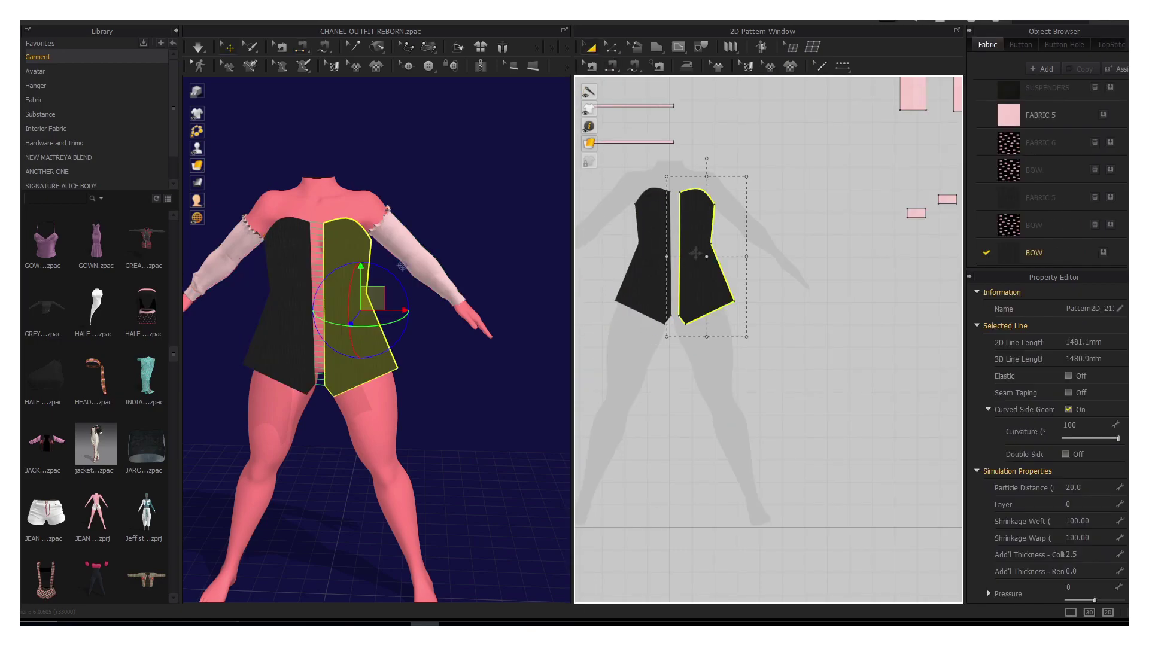
left_click(698, 256, "shift")
key("ctrl+c")
key("ctrl+v")
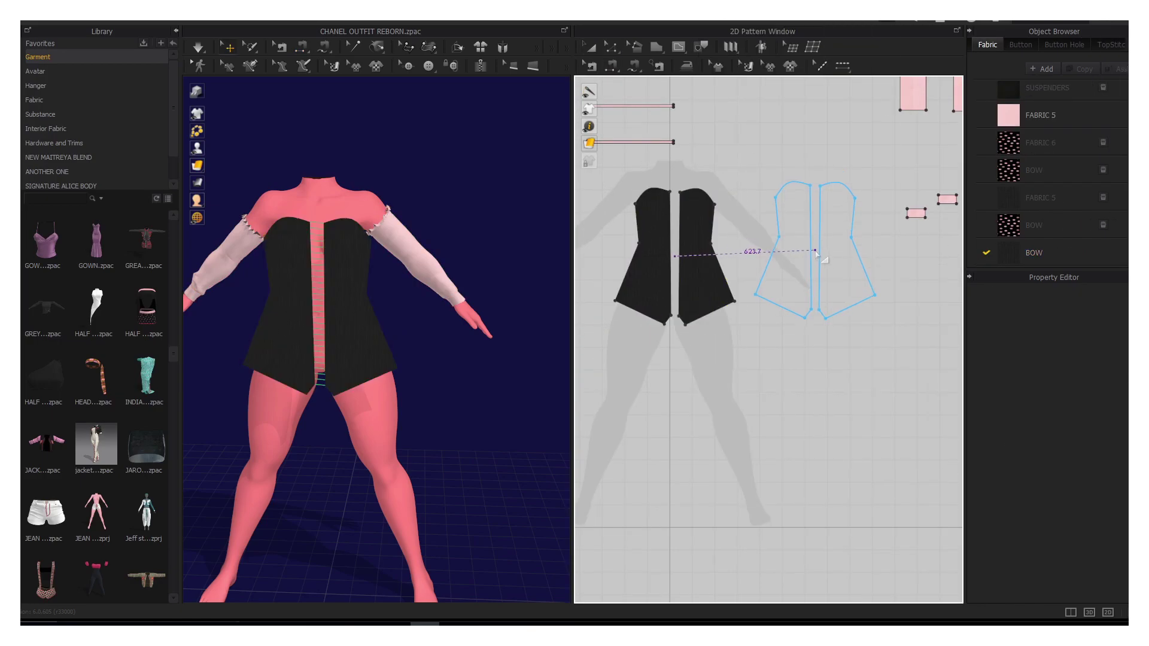
left_click(820, 257)
Step: Segment-sew the front panels to the back panels along the side and bottom edges
mouse_move(336, 353)
right_mouse_down()
mouse_move(414, 354)
mouse_move(423, 321)
right_mouse_up()
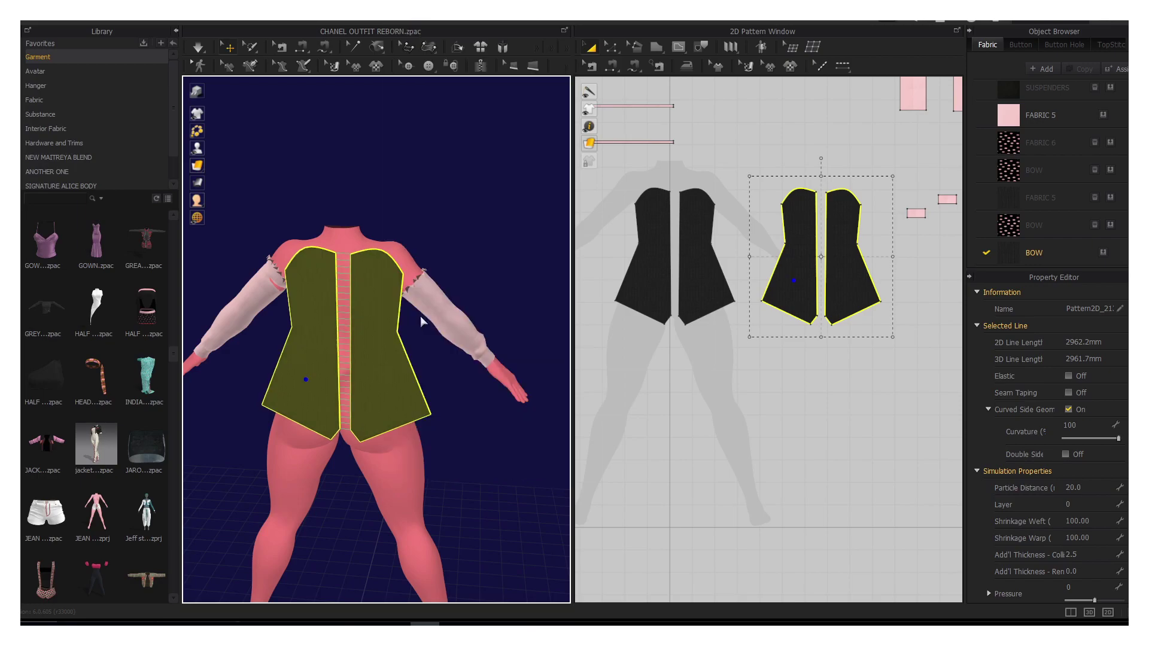
right_click_drag(303, 380, 344, 435)
scroll(344, 435, "up", 2)
key("2")
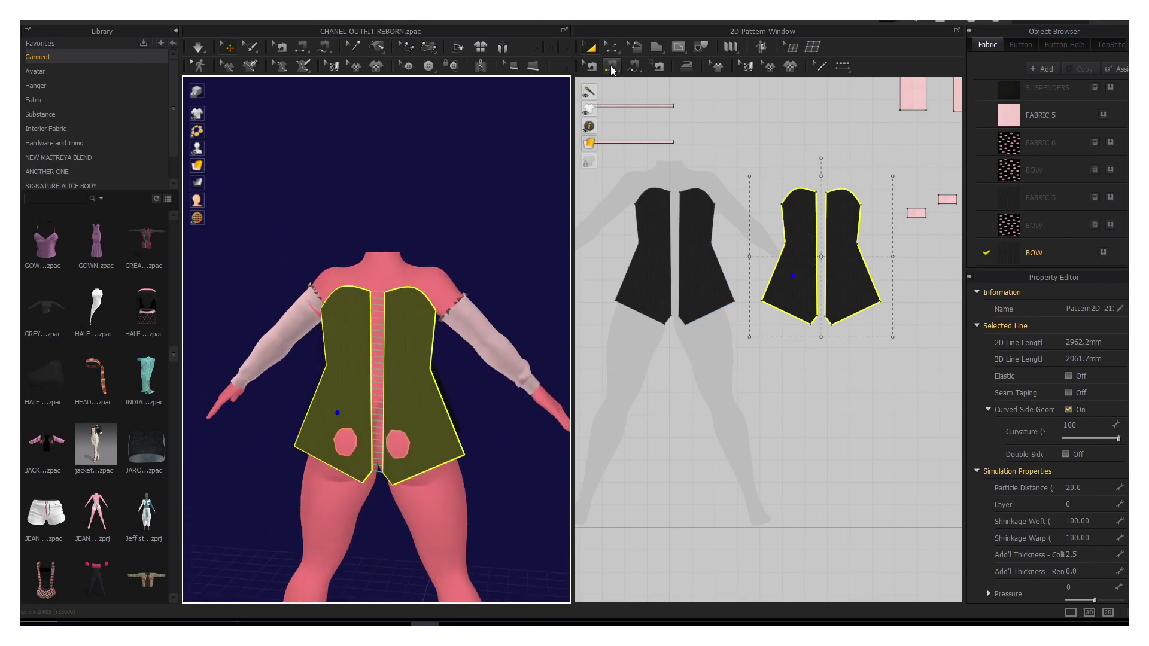
left_click(610, 66)
left_click(878, 277)
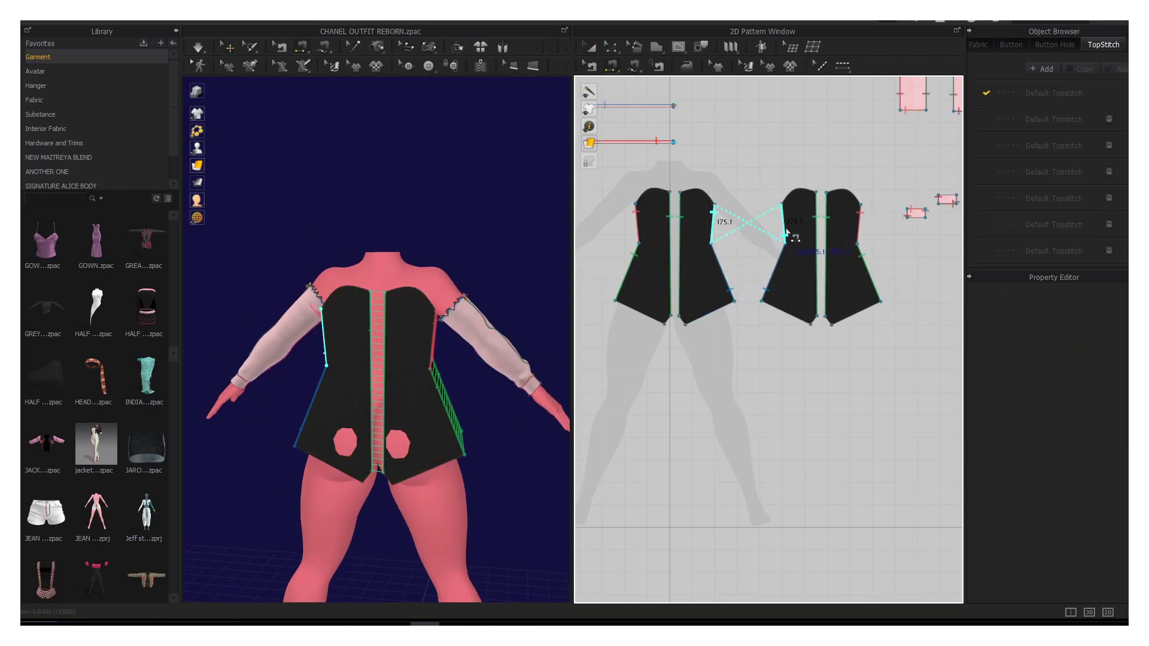
left_click(812, 329)
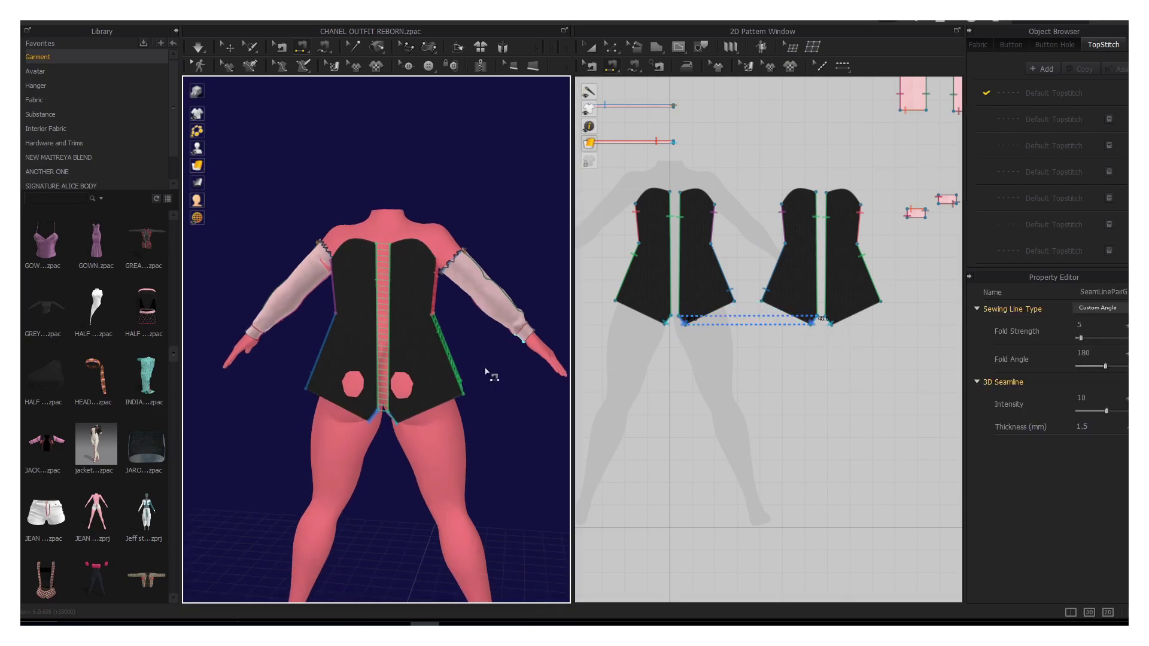
right_click_drag(487, 372, 419, 372)
key("a")
left_click(660, 259)
Step: Simulate the bodice and tug the fabric into place over the torso
left_click(694, 257, "shift")
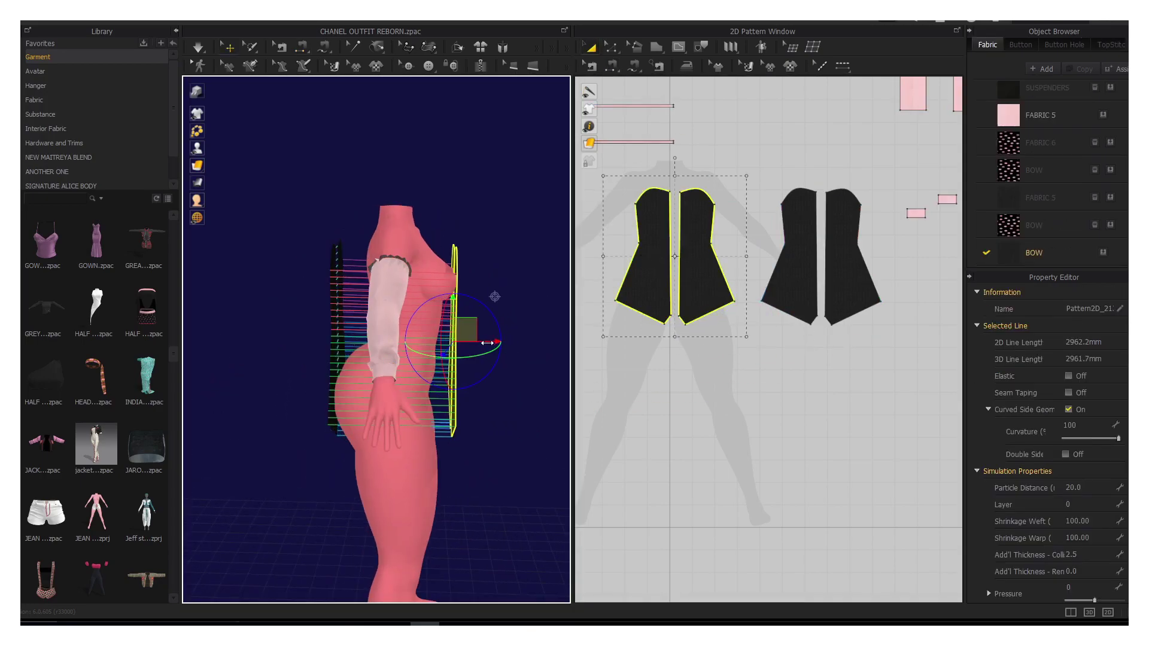
key("space")
right_click_drag(470, 331, 489, 229)
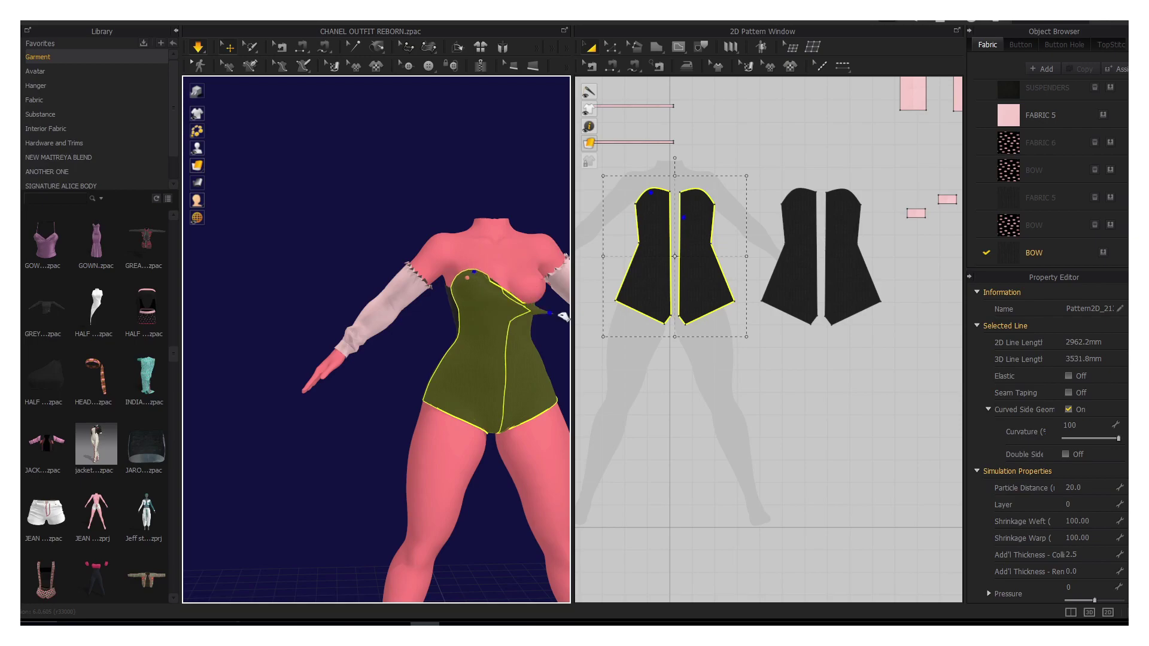
right_click_drag(496, 309, 399, 328)
right_click_drag(500, 280, 566, 251)
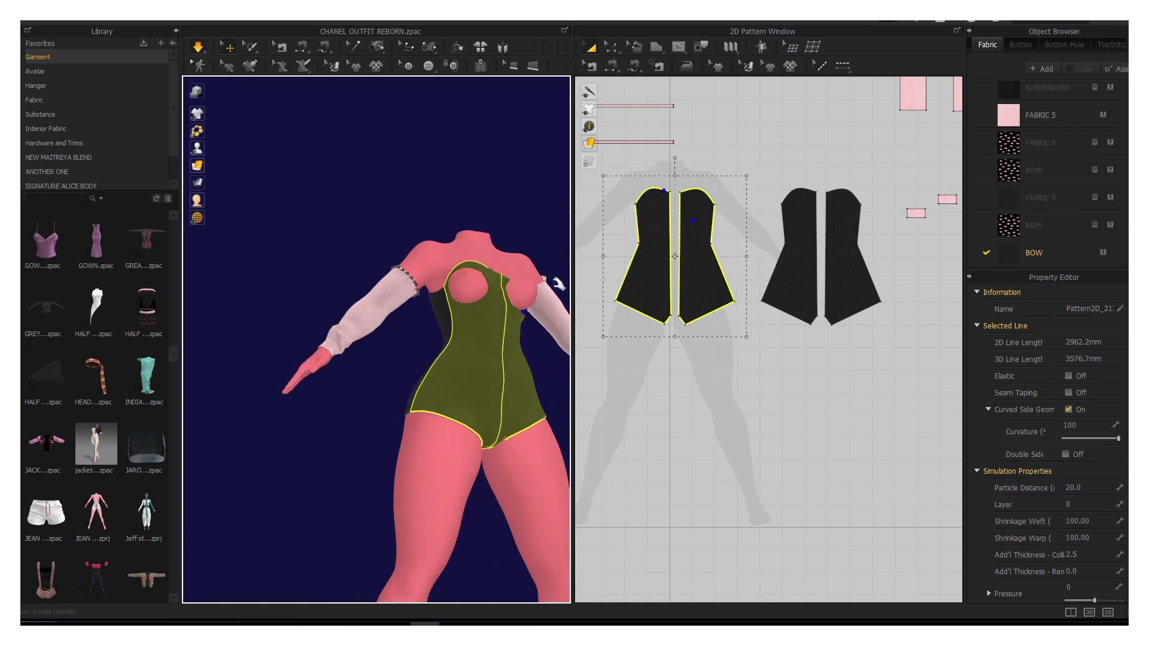
left_click_drag(537, 196, 515, 227)
right_click_drag(515, 227, 527, 263)
Step: Select the front bodice pieces and pull the hem down to check the drape
left_click(522, 265)
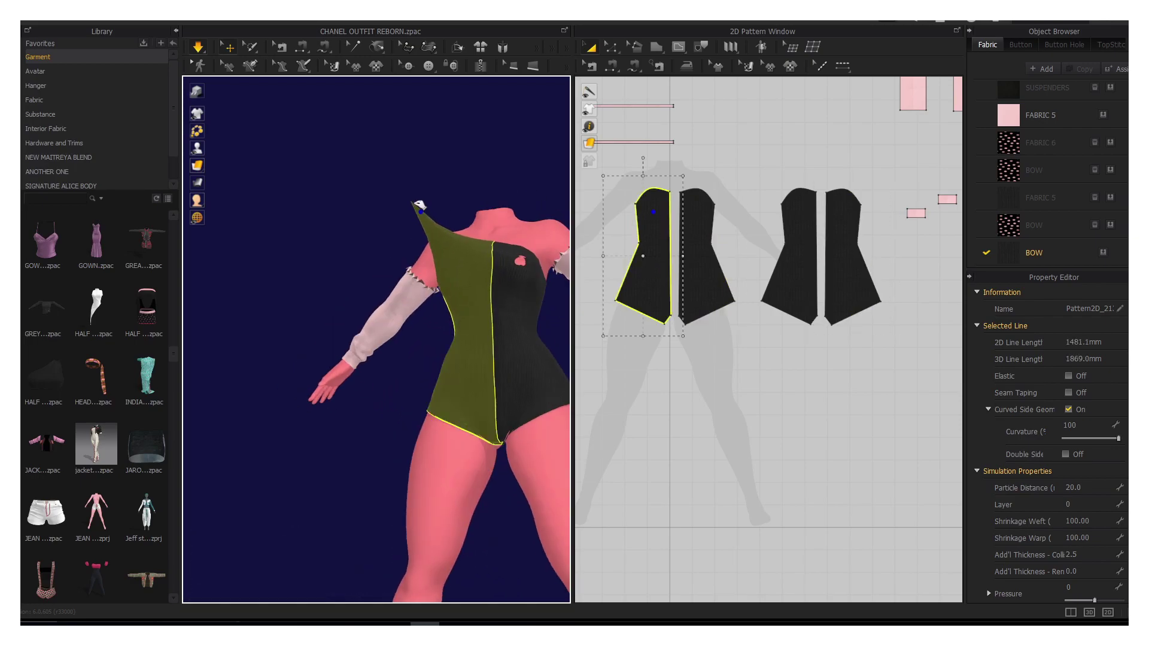
left_click(473, 288)
scroll(461, 321, "up", 3)
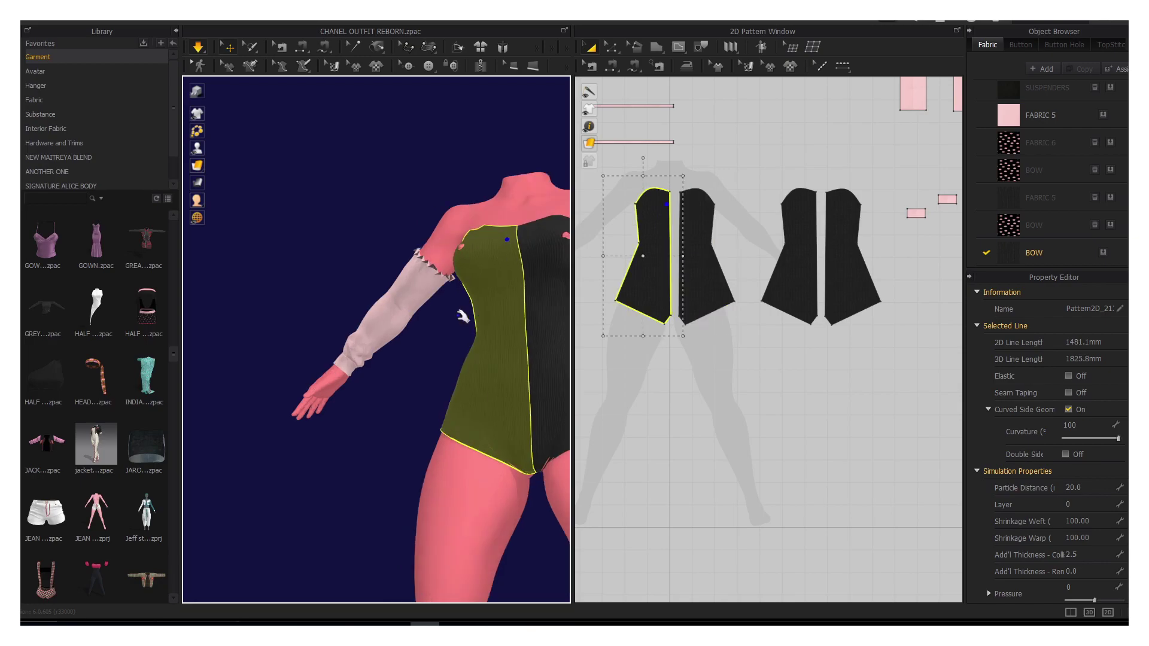
mouse_move(461, 321)
right_mouse_down()
mouse_move(348, 291)
mouse_move(431, 294)
mouse_move(359, 300)
right_mouse_up()
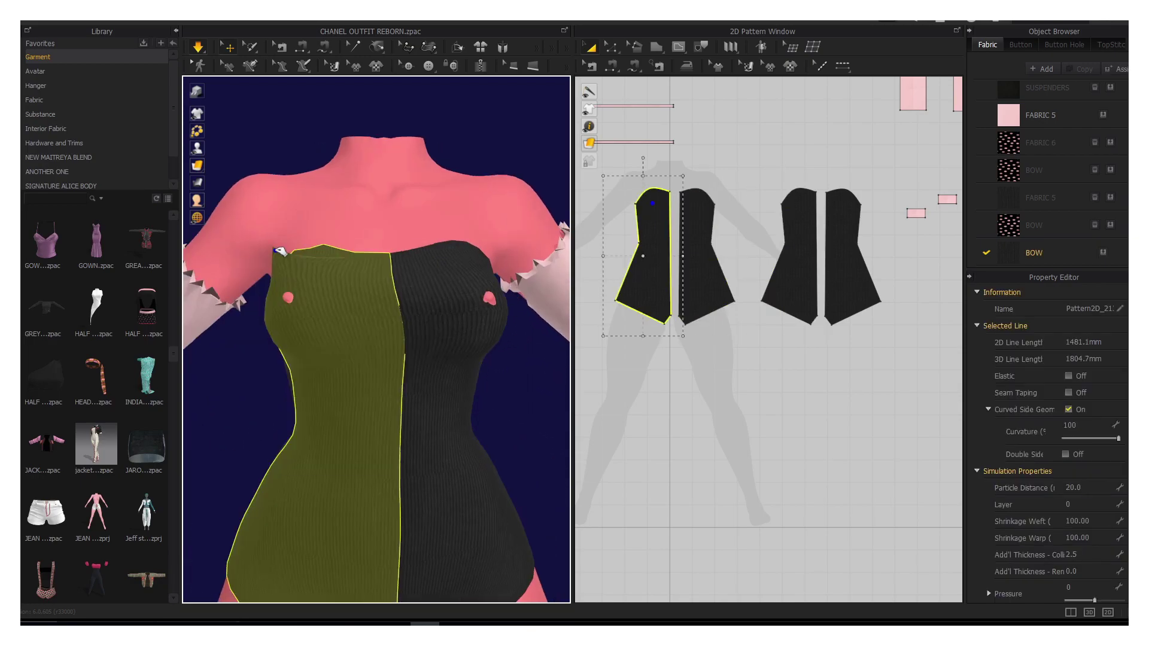
scroll(359, 299, "down", 2)
left_click_drag(392, 515, 406, 548)
left_click(402, 543)
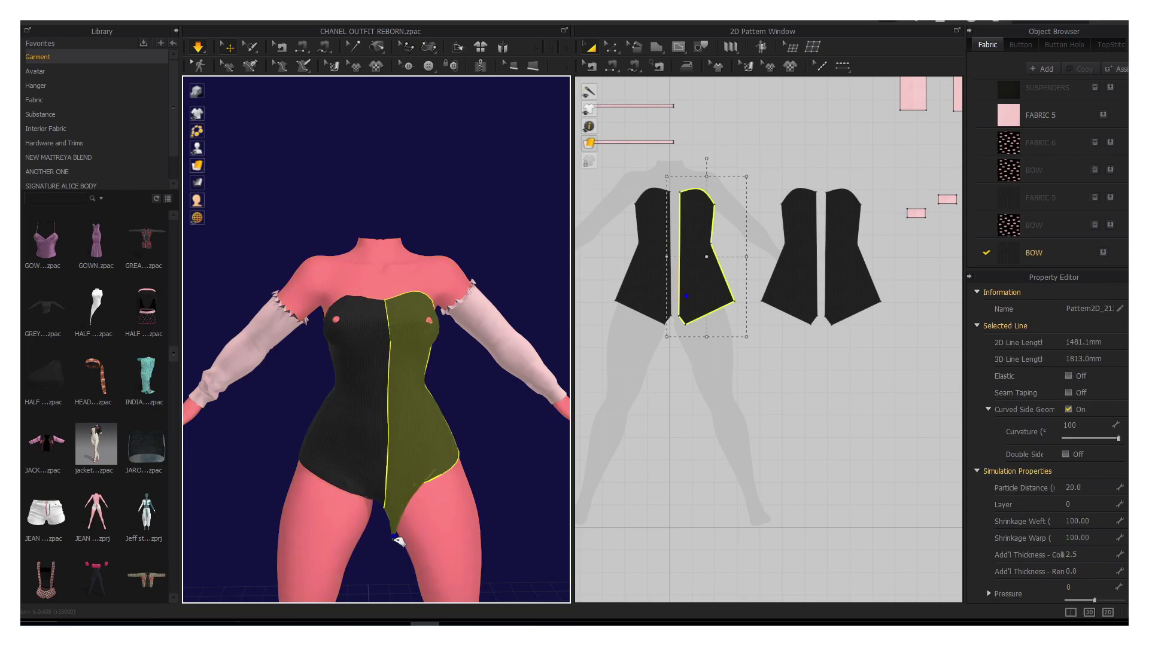
Step: Orbit to the garment's back and select the back bodice pieces to check them
right_click_drag(403, 543, 210, 379)
left_click(303, 410)
left_click(392, 441)
mouse_move(392, 442)
right_mouse_down()
mouse_move(397, 403)
mouse_move(333, 359)
mouse_move(381, 323)
right_mouse_up()
left_click(395, 402)
left_click(348, 334)
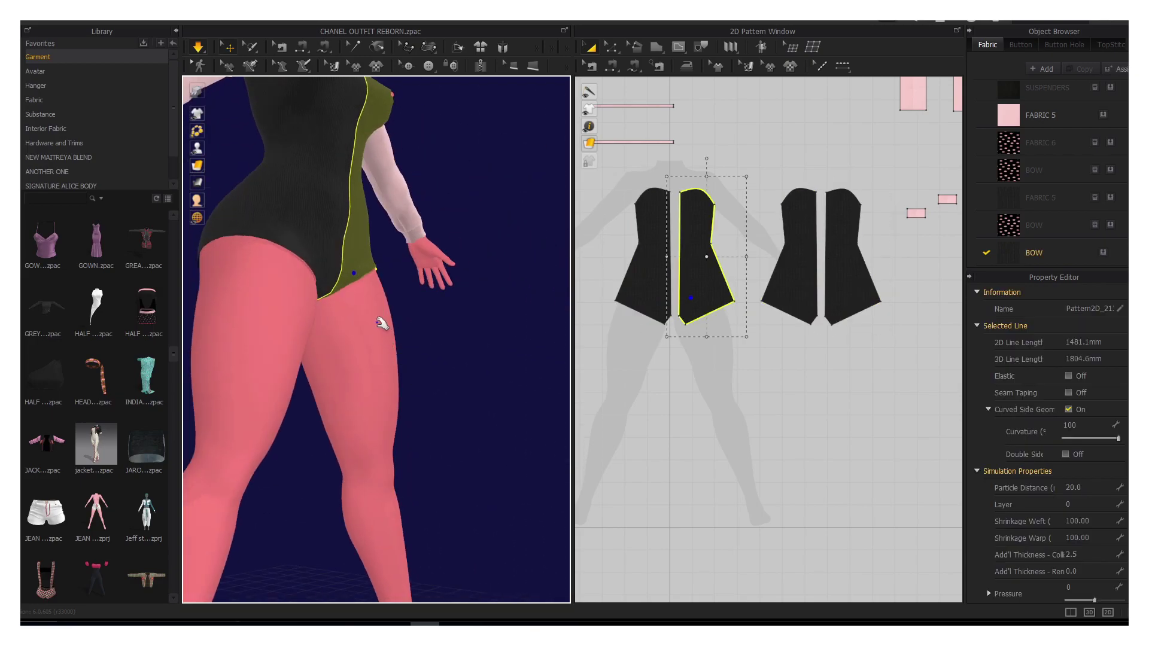
Step: Capture the black ruffled romper reference photo with Gyazo
key("alt+Tab")
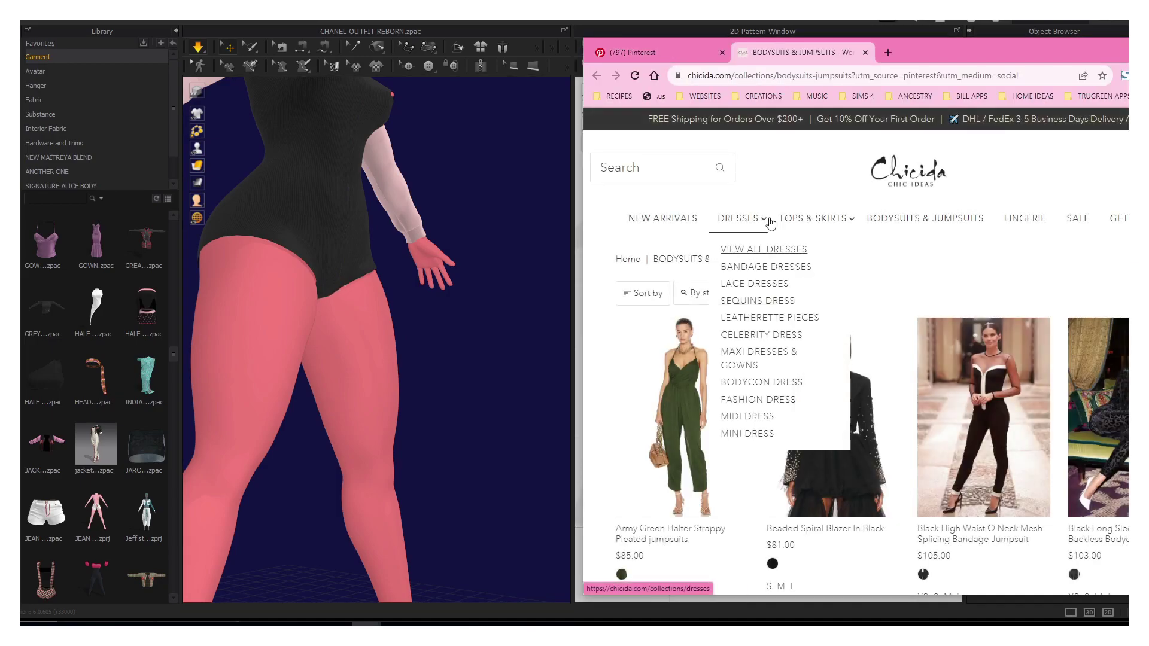
key("ctrl+shift+c")
left_click_drag(601, 198, 884, 528)
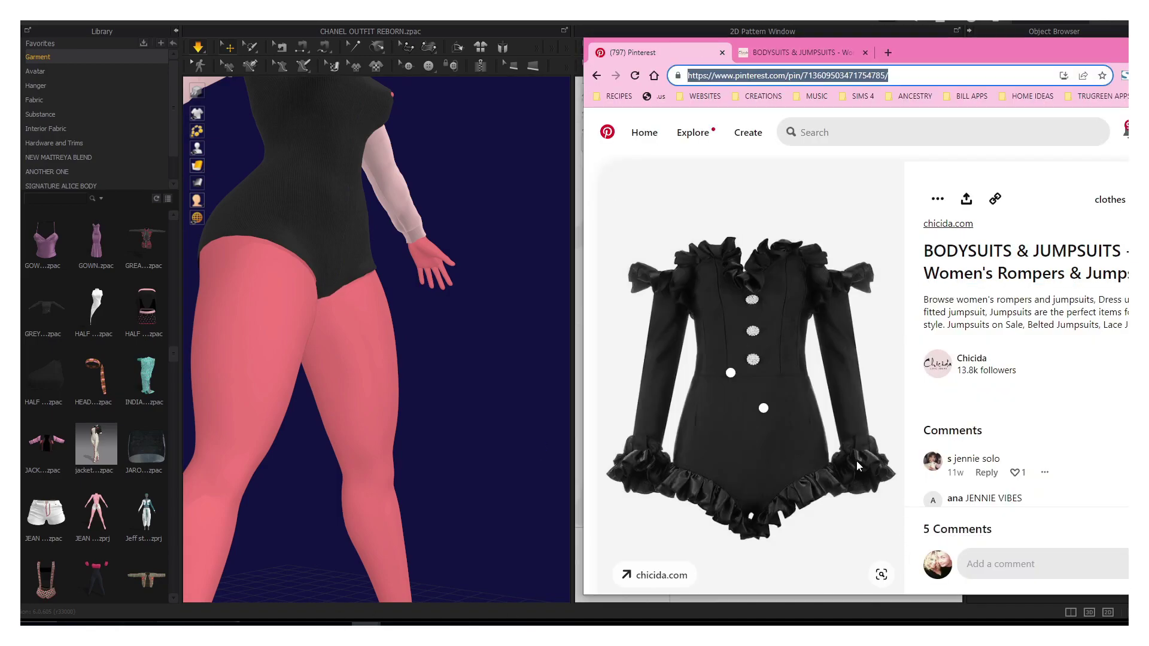
right_click(899, 297)
Step: Move the Gyazo capture into its own window snapped beside the avatar view
left_click_drag(946, 52, 514, 85)
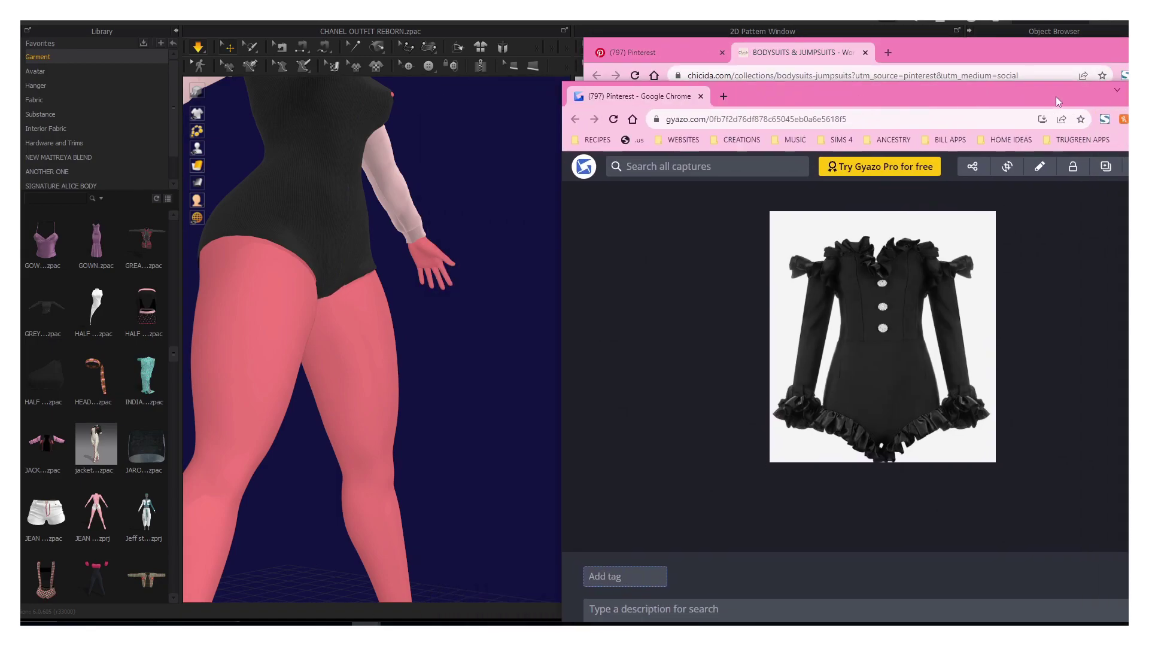
key("super+Right")
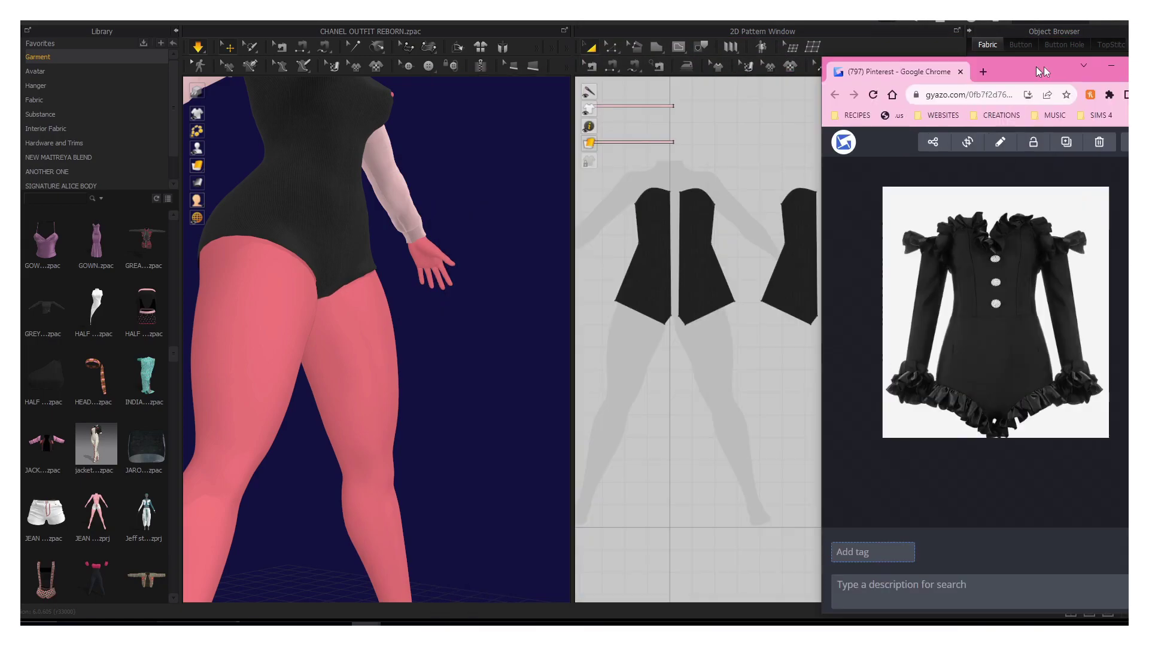
left_click_drag(924, 81, 1146, 90)
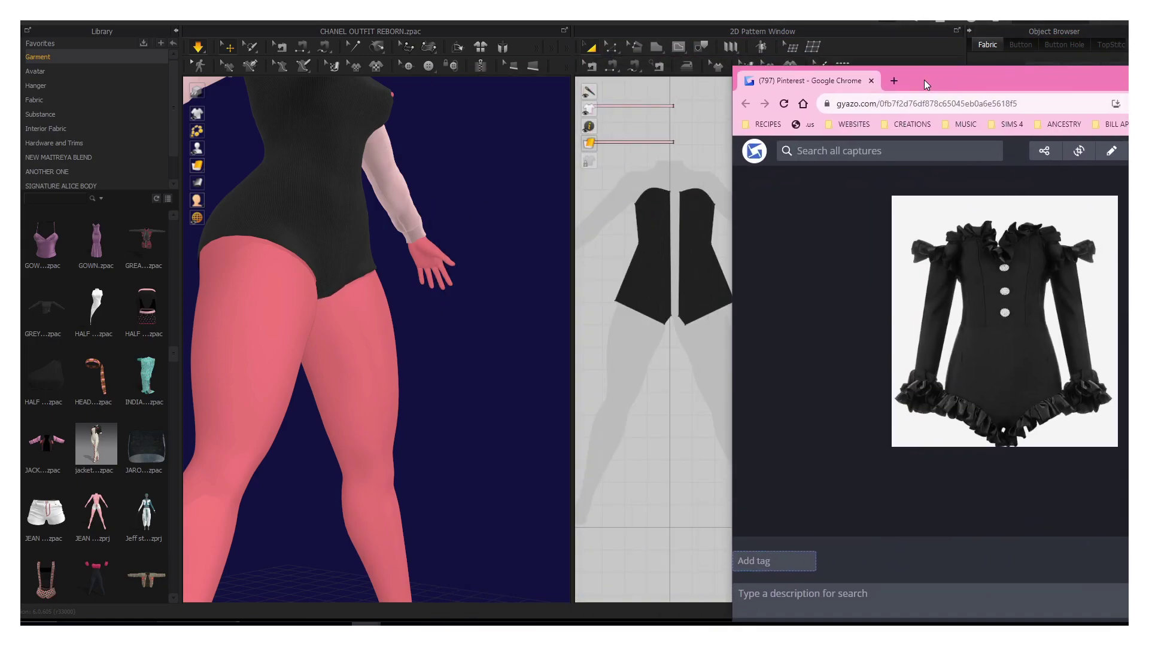
right_click_drag(429, 281, 367, 231)
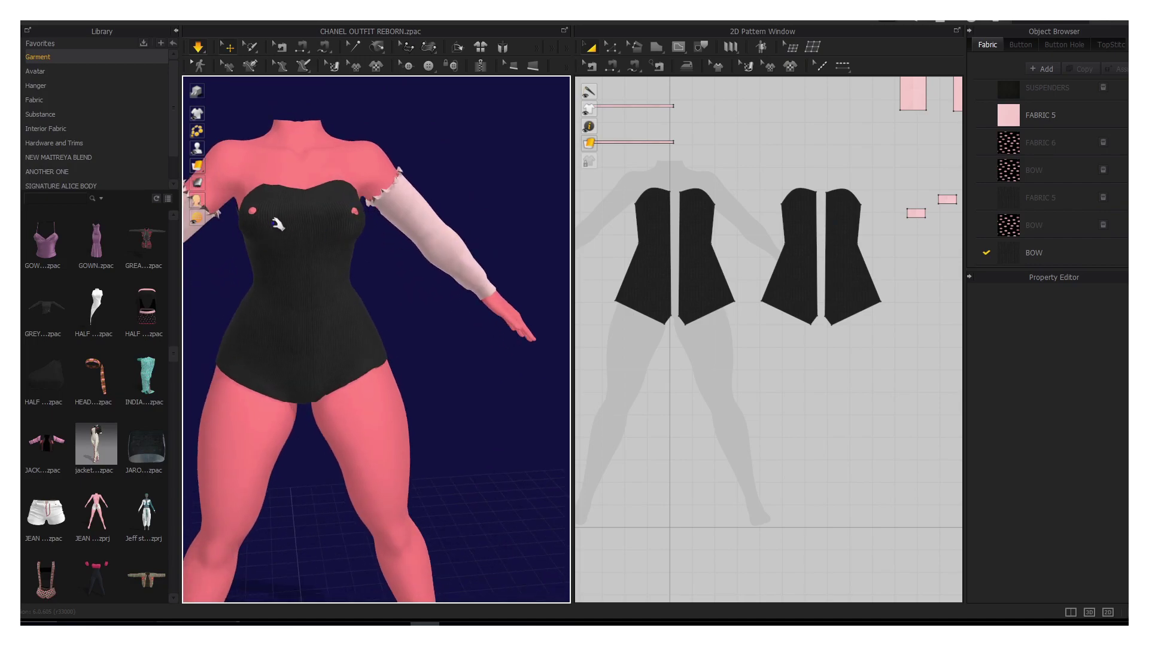
right_click_drag(237, 221, 271, 213)
right_click_drag(472, 251, 431, 258)
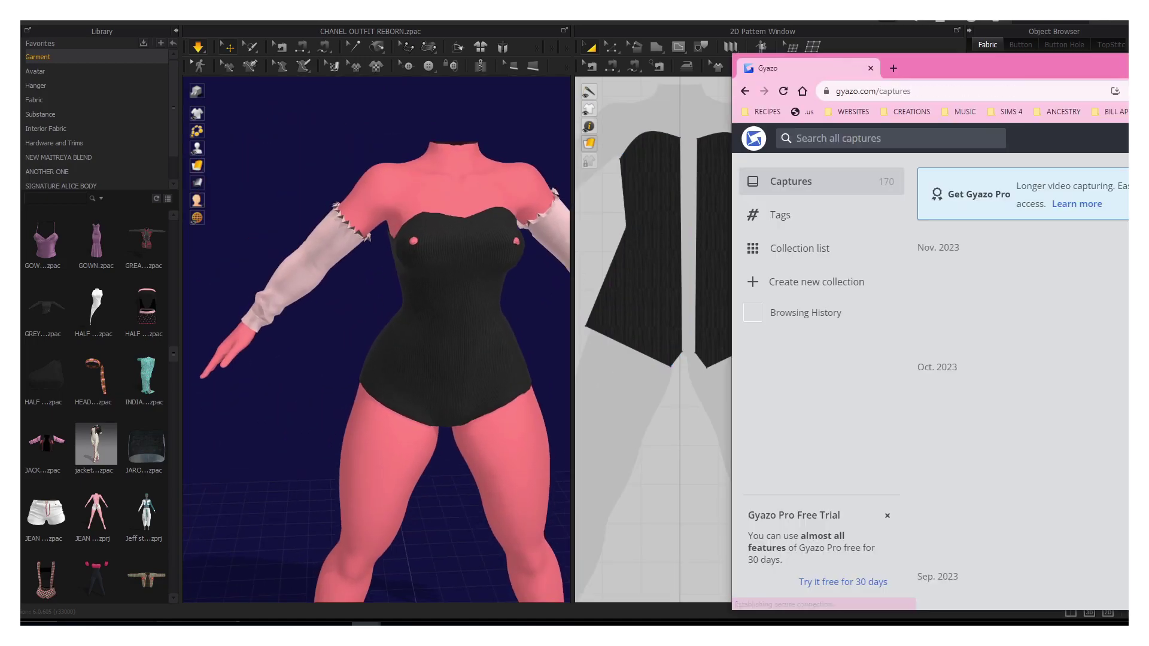
key("alt+Tab")
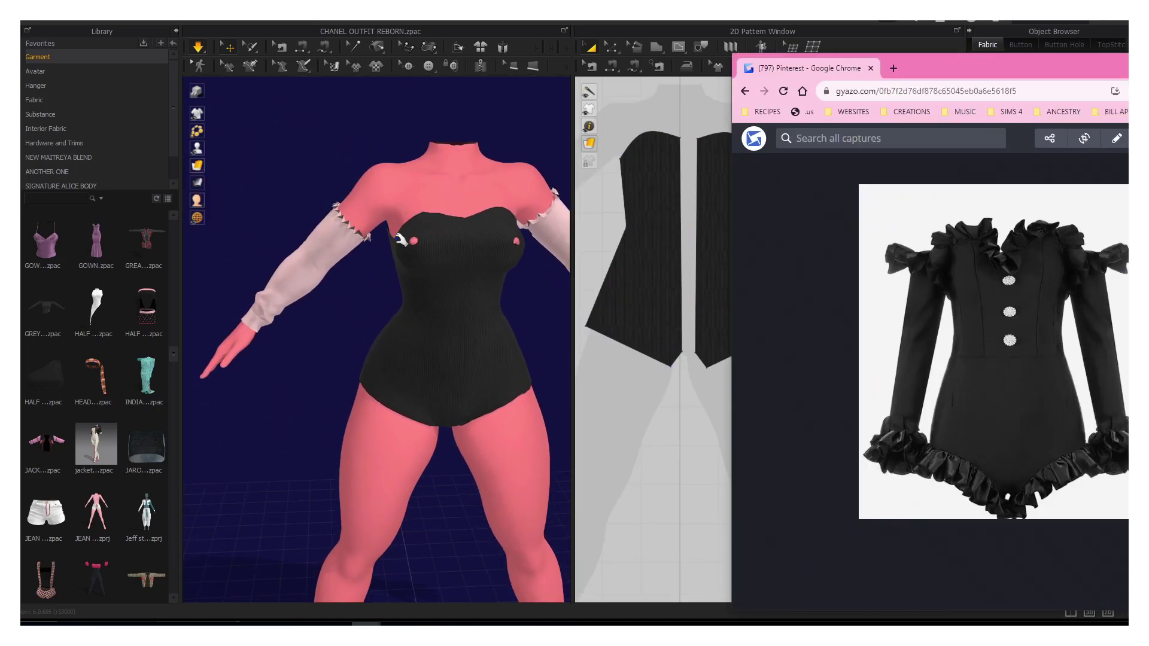
Step: Move the reference window aside and pick the bodice corner points with Edit Point
left_click_drag(920, 60, 1146, 90)
left_click(610, 48)
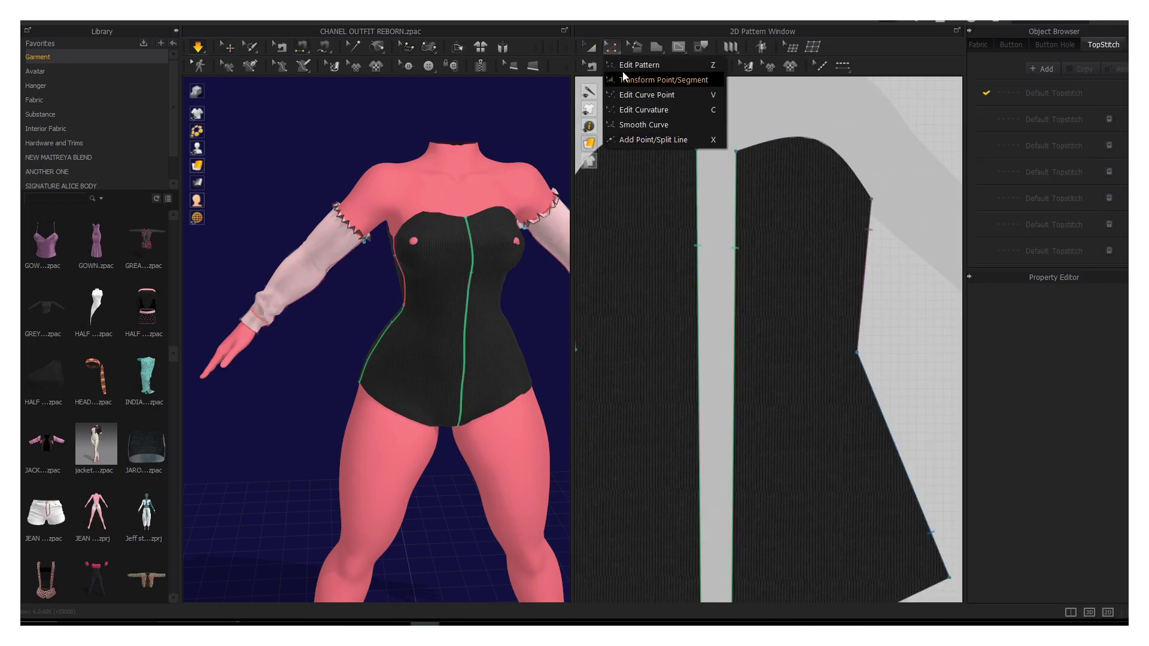
left_click(700, 152)
left_click(736, 167)
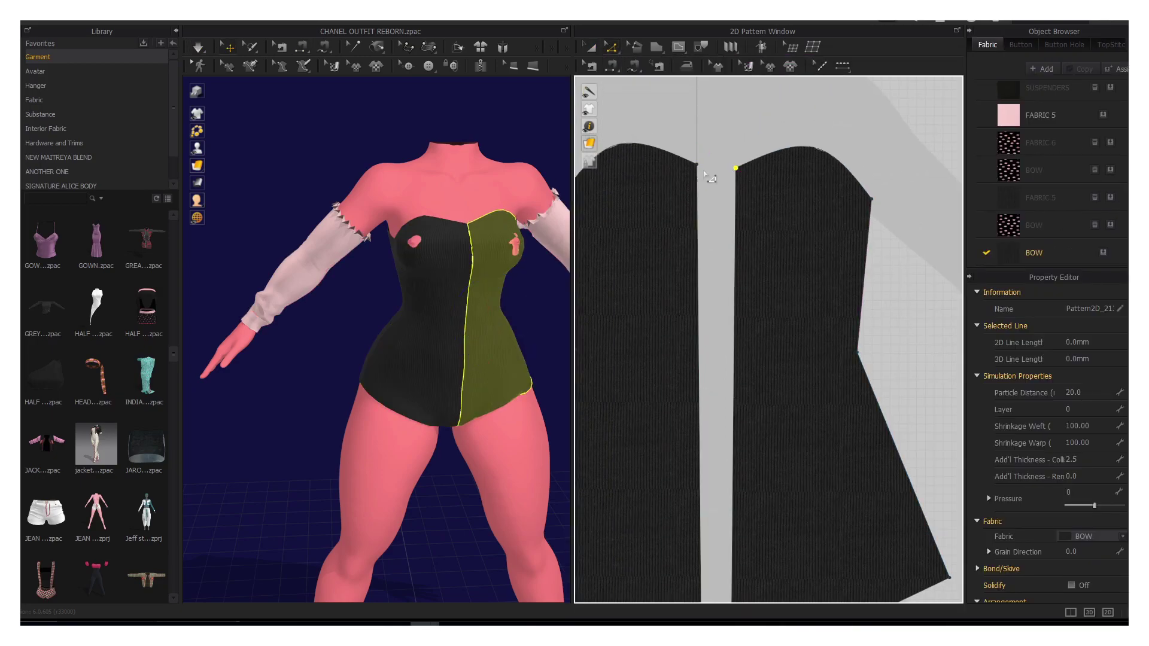
Step: Check the bodice from back and front views, selecting the right front panel
key("8")
left_click(366, 296)
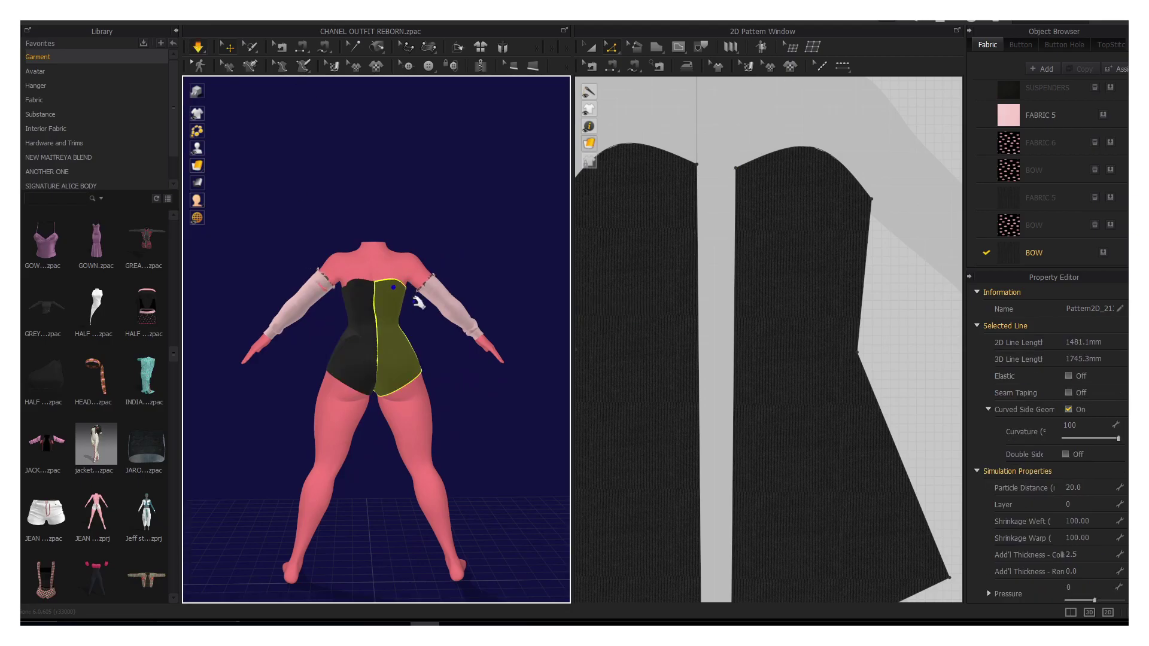
key("2")
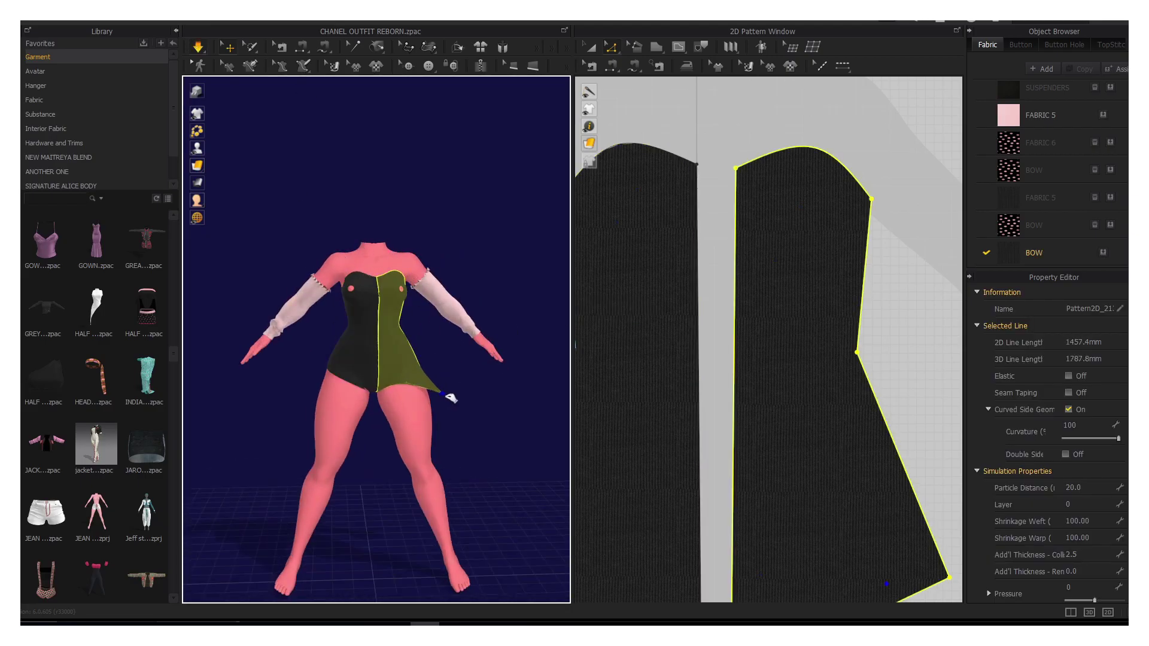
right_click_drag(341, 411, 218, 397)
key("2")
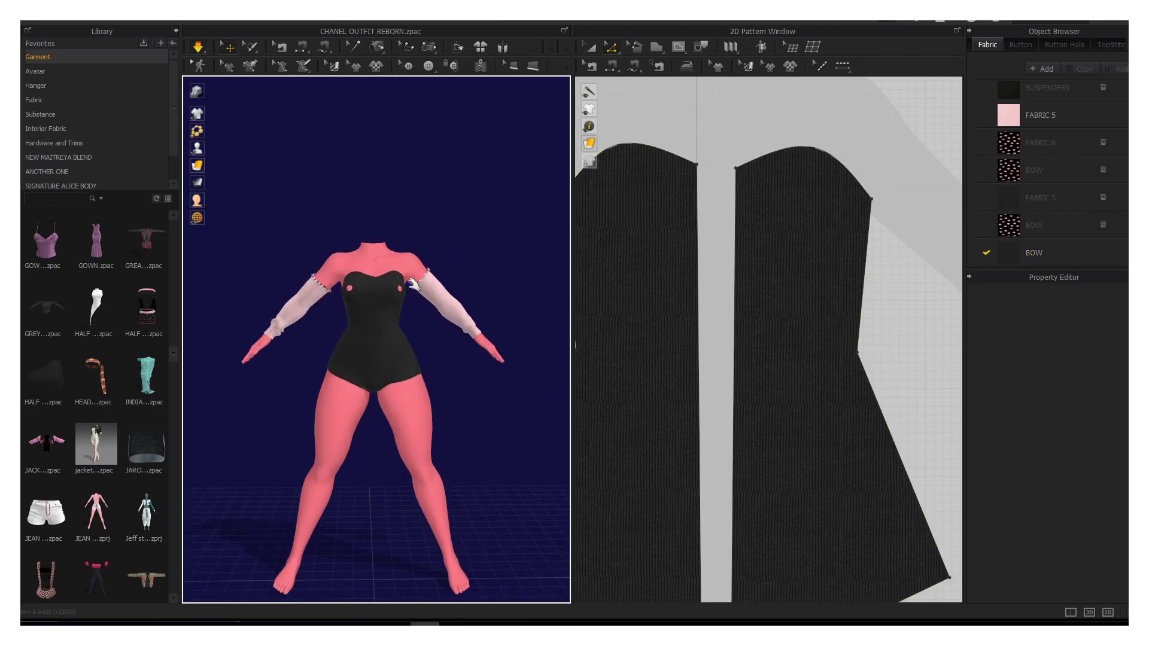
scroll(429, 313, "up", 3)
scroll(850, 363, "down", 3)
Step: Draw a long thin rectangle strip and move it down to the bodice waist
left_click(615, 52)
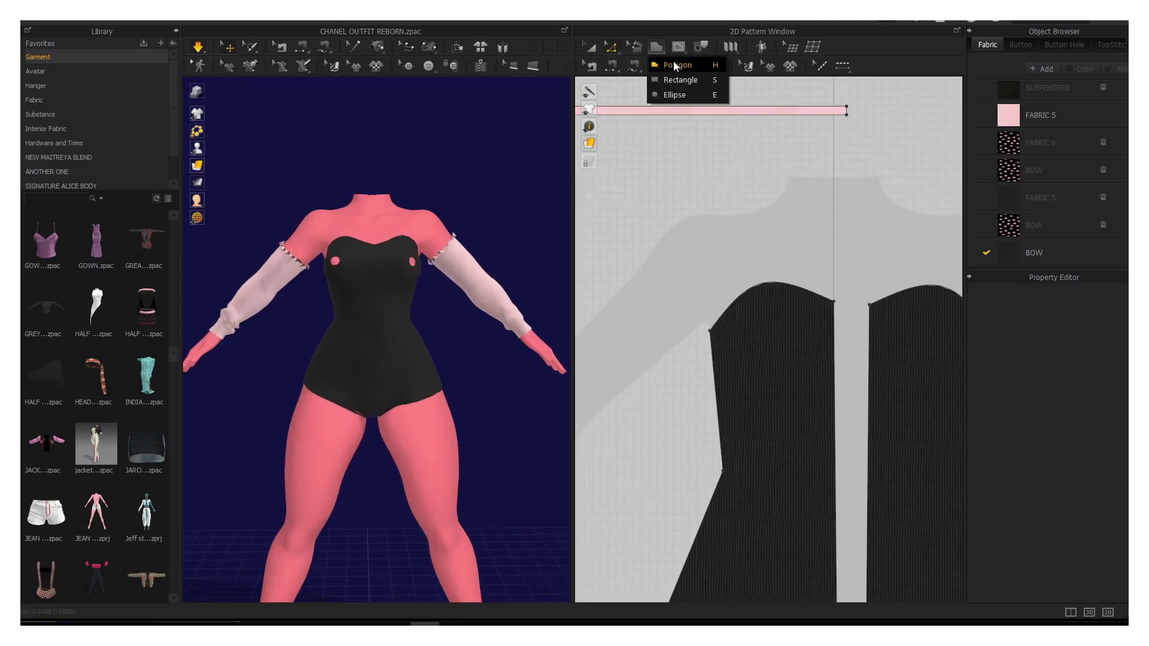
left_click(665, 73)
scroll(688, 198, "down", 3)
left_click_drag(681, 191, 806, 197)
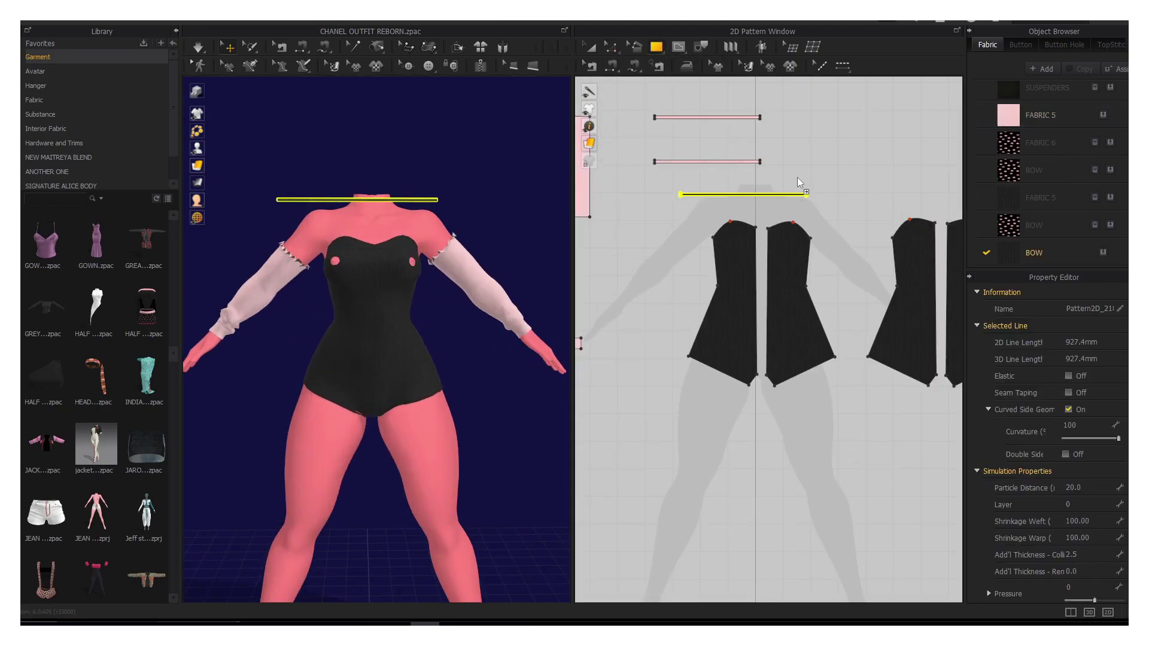
left_click_drag(734, 209, 734, 300)
scroll(734, 299, "up", 3)
scroll(706, 227, "up", 3)
Step: Sew the strip to the bodice's top edge and reposition it in the pattern layout
left_click(822, 65)
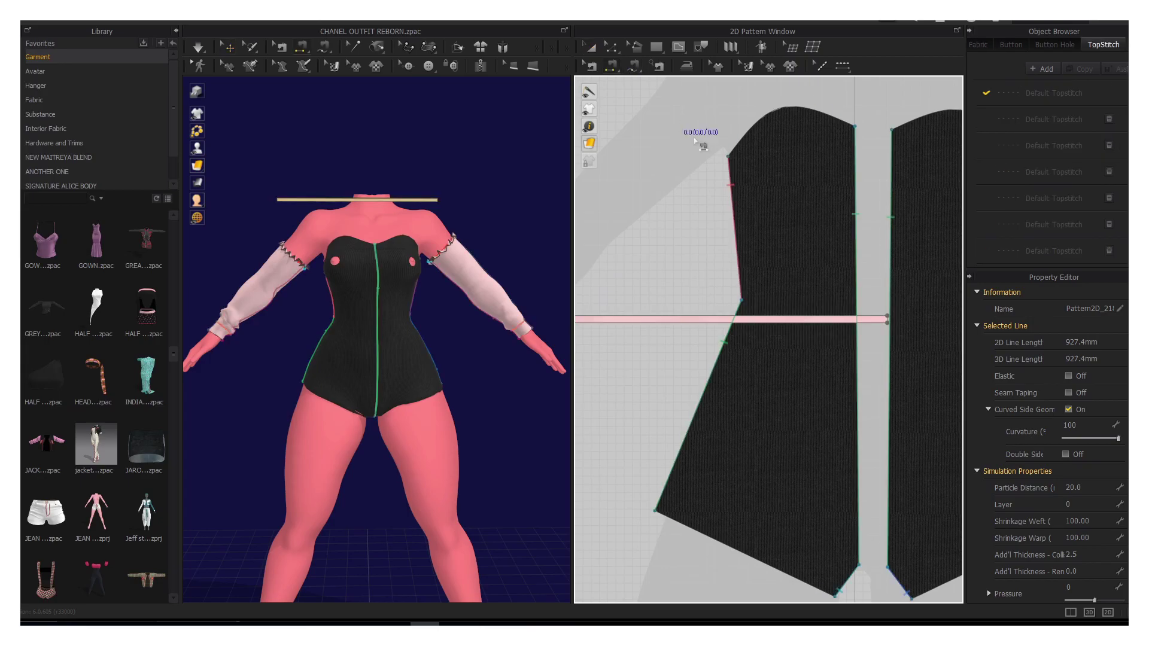
left_click(759, 120)
scroll(755, 116, "down", 3)
key("a")
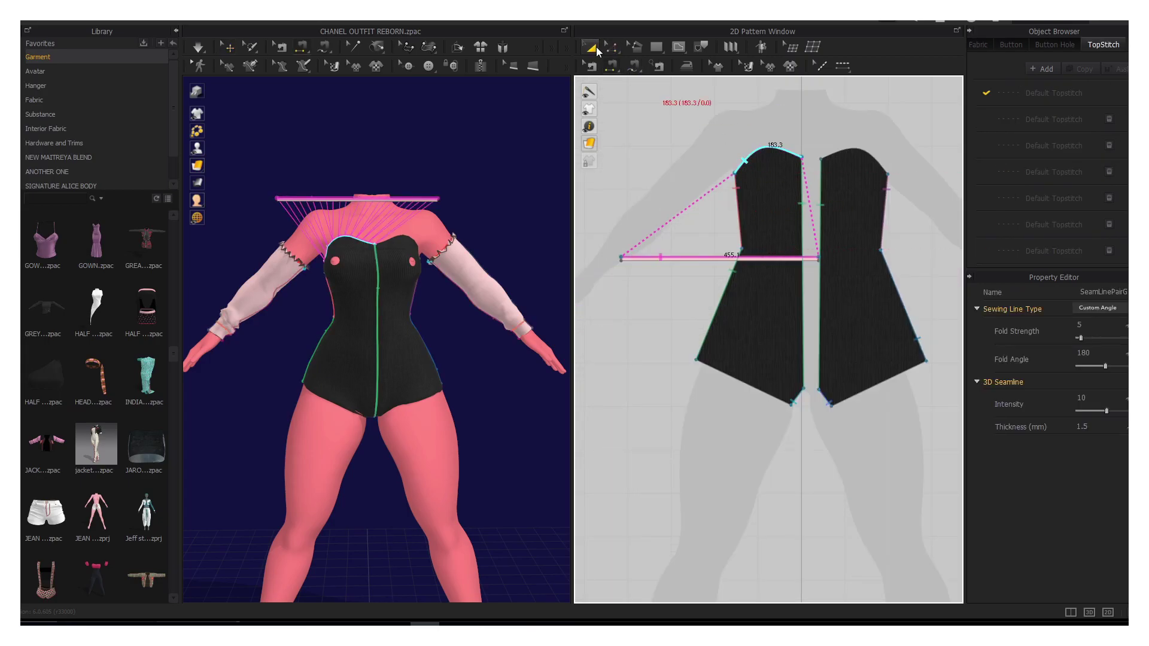
left_click(743, 278)
left_click_drag(772, 278, 831, 280)
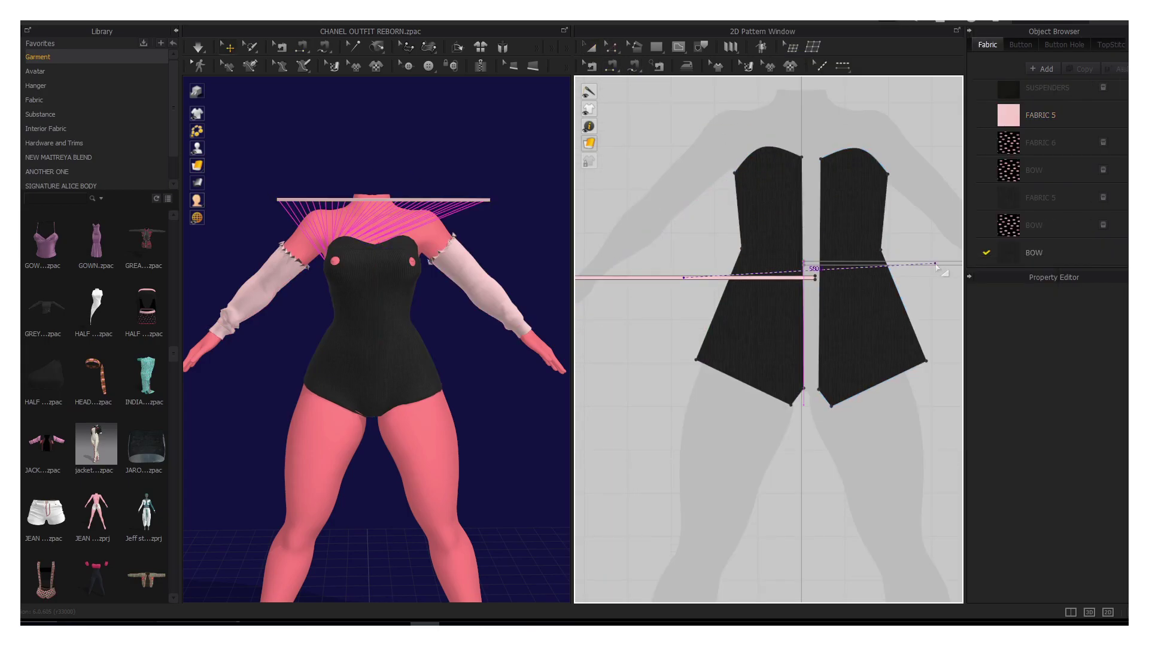
scroll(831, 280, "down", 2)
Step: Tilt the top strip diagonally across the avatar's shoulder in 3D
left_click(340, 234)
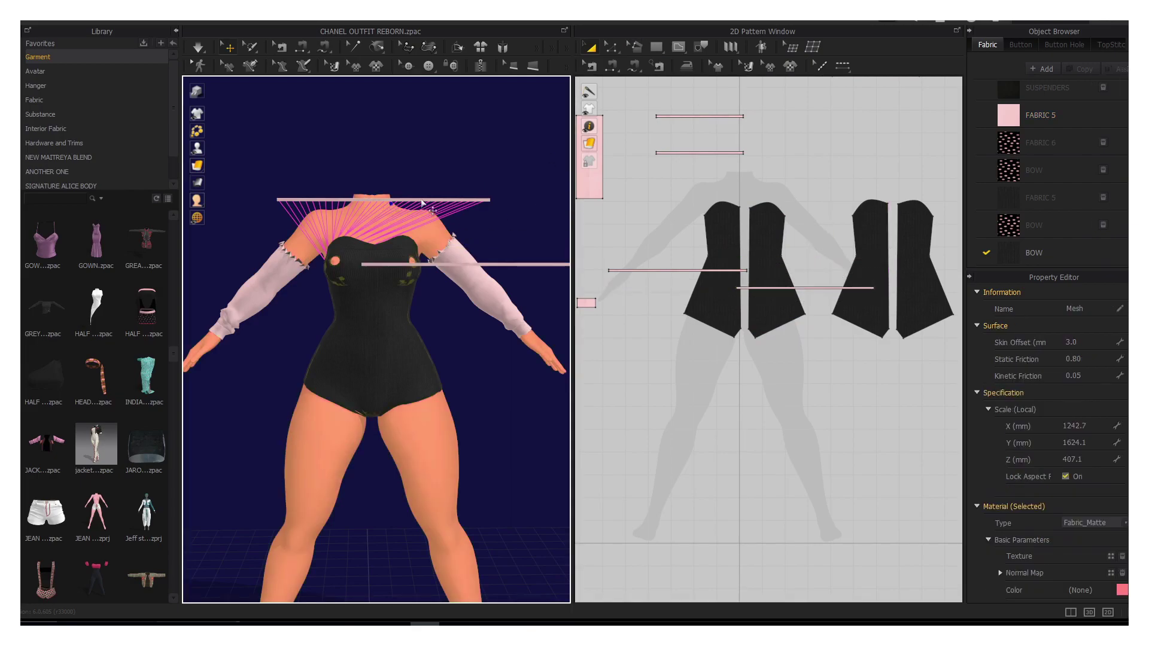
left_click(423, 204)
left_click_drag(423, 204, 378, 205)
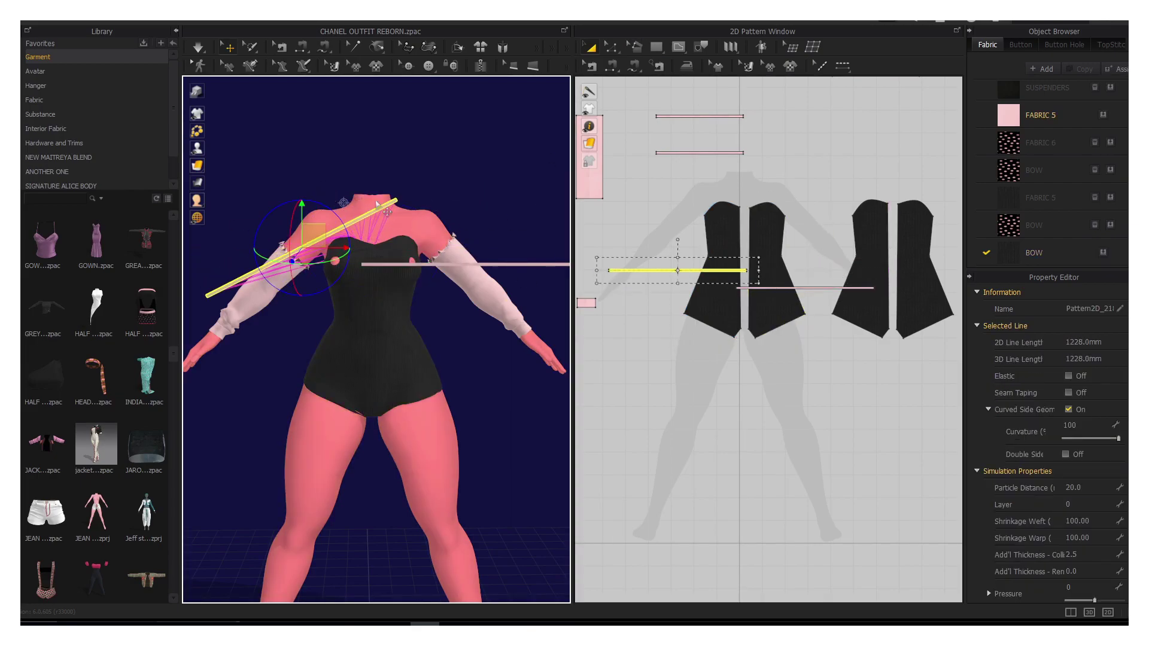
key("n")
scroll(468, 264, "up", 2)
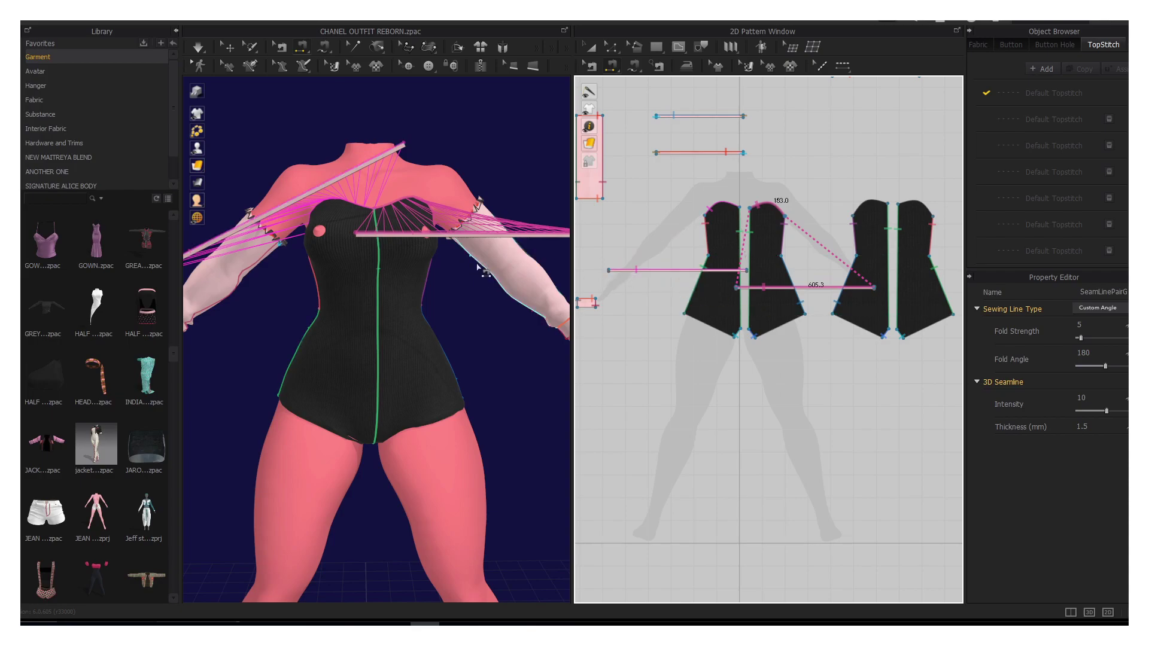
Step: Move both strips higher, then duplicate one as a 1228 mm back strip below the bodice
left_click(591, 48)
left_click_drag(676, 271, 712, 186)
left_click_drag(806, 288, 838, 188)
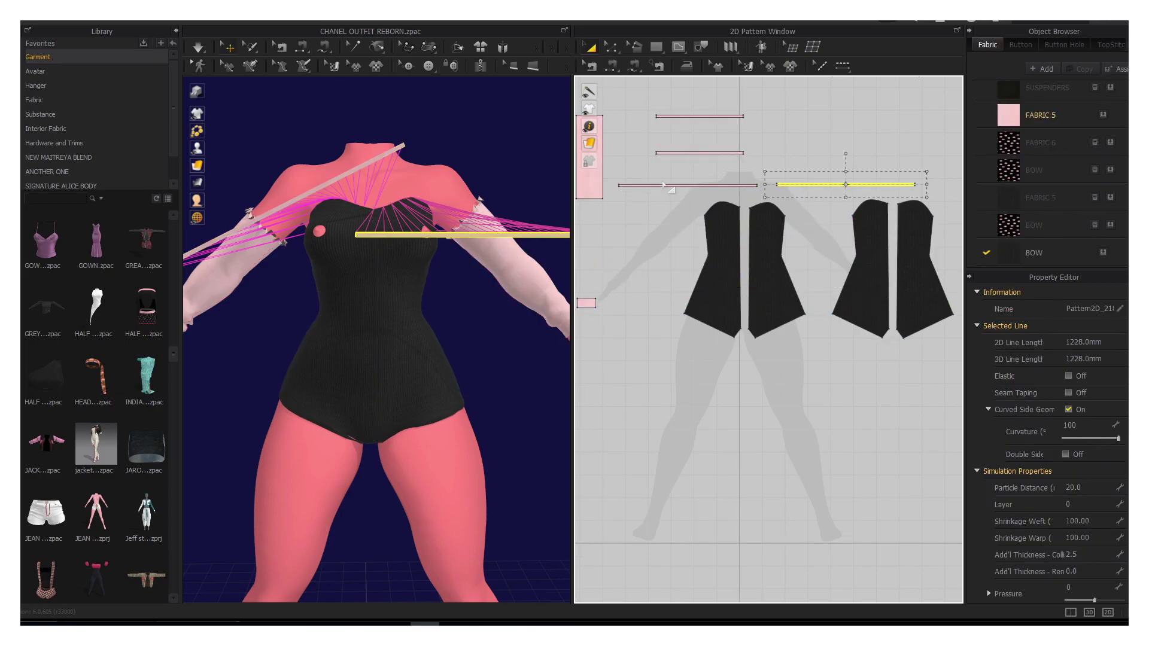
left_click(689, 186, "shift")
right_click(719, 186)
left_click(775, 151)
scroll(734, 278, "down", 3)
left_click(733, 278)
Step: Flip the selected ruffle strip horizontally
scroll(379, 290, "down", 2)
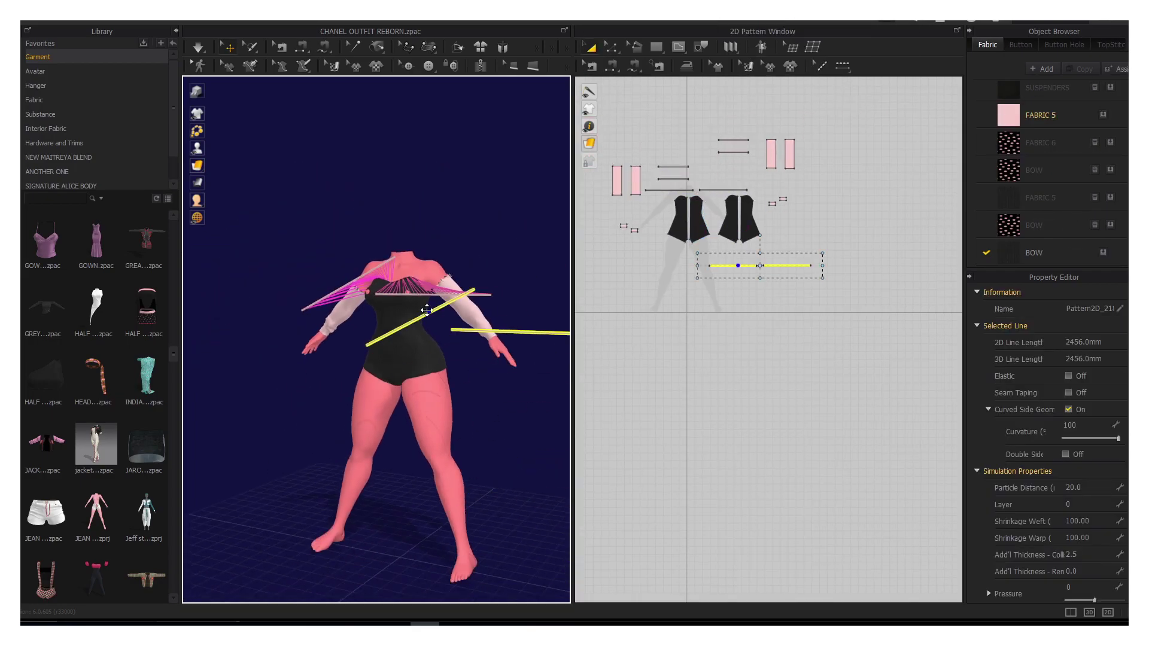
mouse_move(455, 290)
right_mouse_down()
mouse_move(379, 290)
mouse_move(440, 316)
right_mouse_up()
scroll(440, 316, "up", 2)
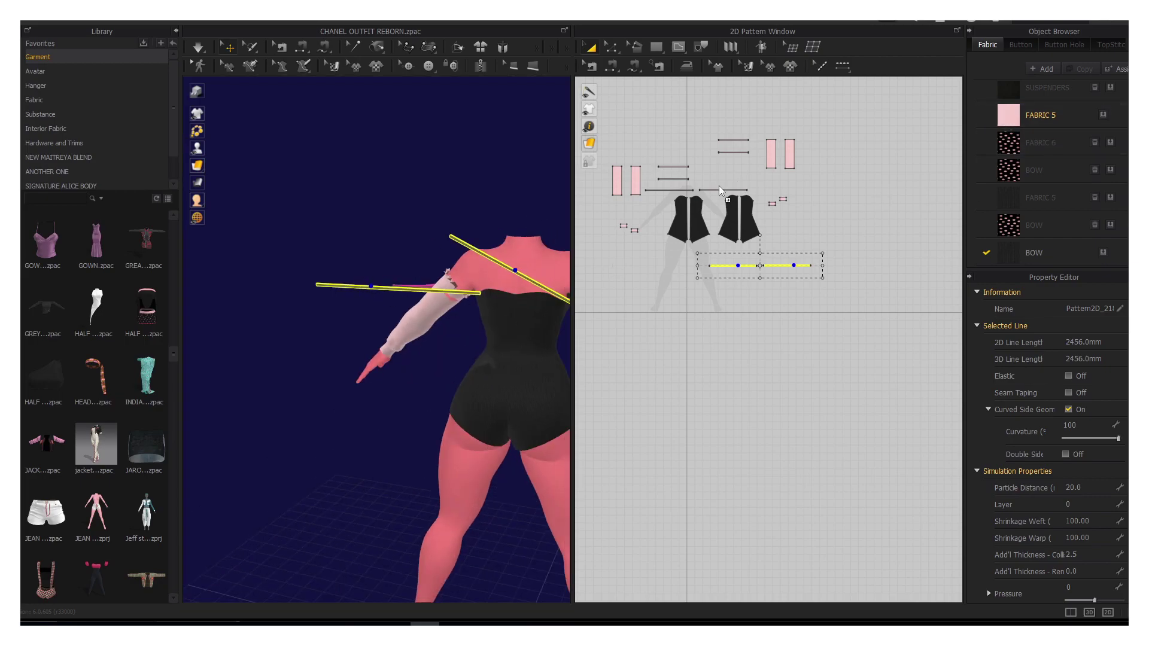
scroll(794, 265, "up", 3)
right_click(796, 249)
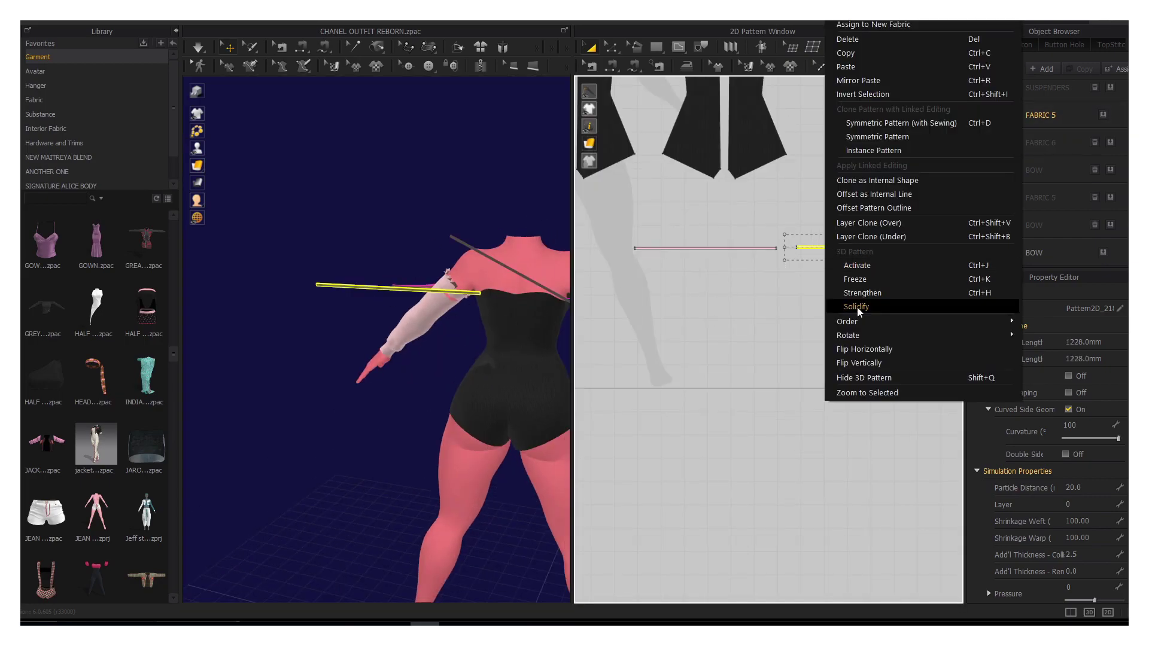
right_click_drag(796, 249, 718, 268)
left_click(746, 365)
Step: Flip the ruffle strip vertically from the 3D view
mouse_move(332, 271)
right_mouse_down()
mouse_move(534, 296)
mouse_move(282, 335)
right_mouse_up()
right_click(276, 336)
left_click(335, 334)
right_click(449, 269)
key("Escape")
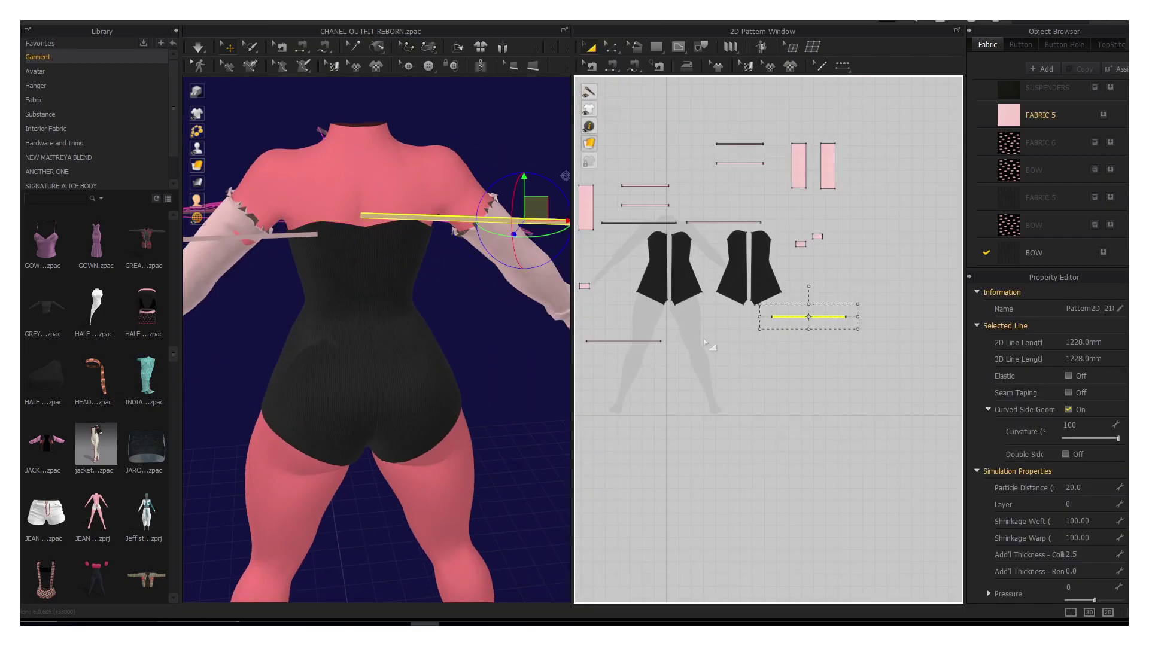
Step: Segment-sew the ruffle strip along the bodice's top neckline edge
scroll(723, 238, "up", 4)
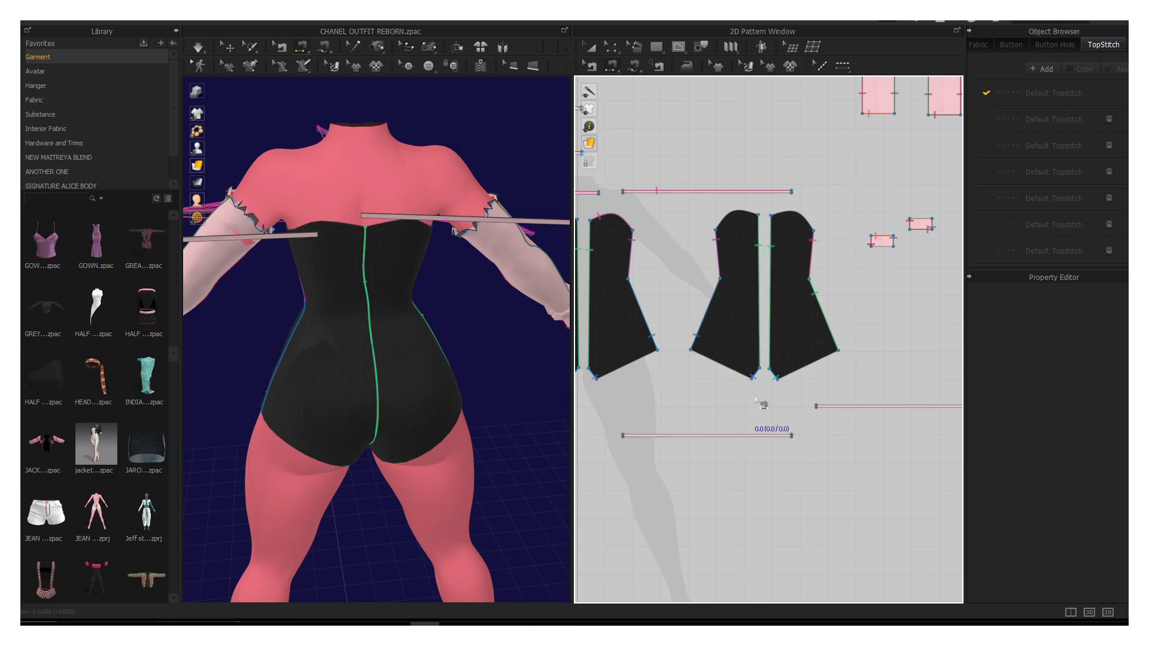
left_click(748, 436)
left_click(886, 406)
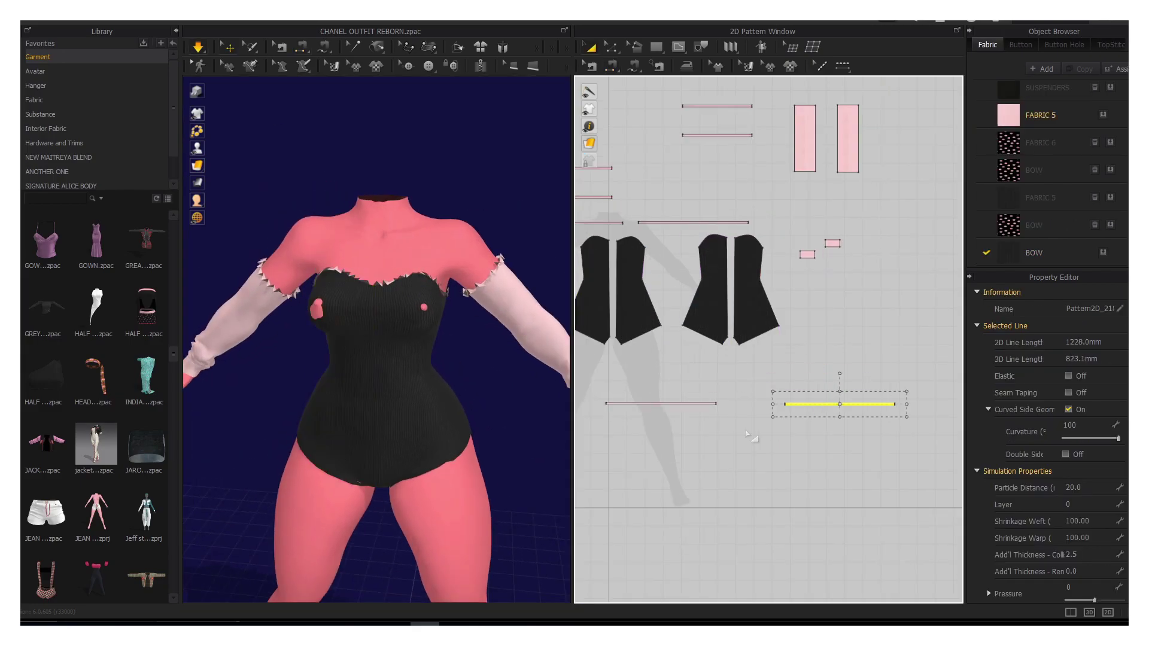
scroll(748, 435, "down", 3)
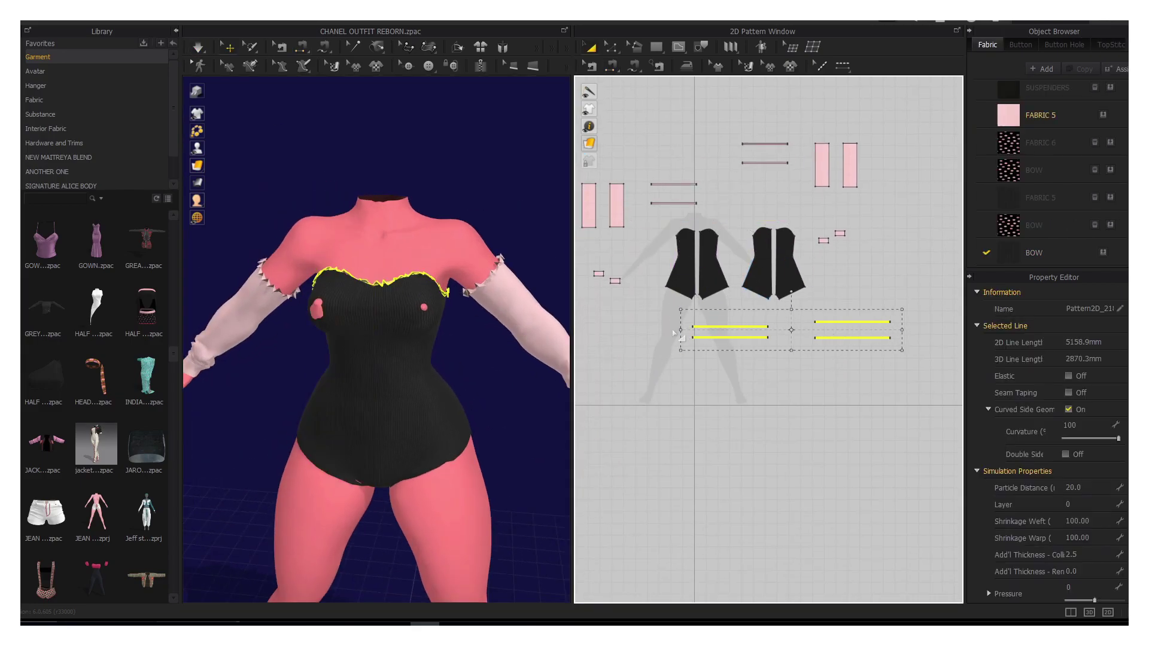
Step: Simulate and stretch the ruffle strips longer, then orbit to check the garment
key("space")
left_click_drag(675, 334, 666, 343)
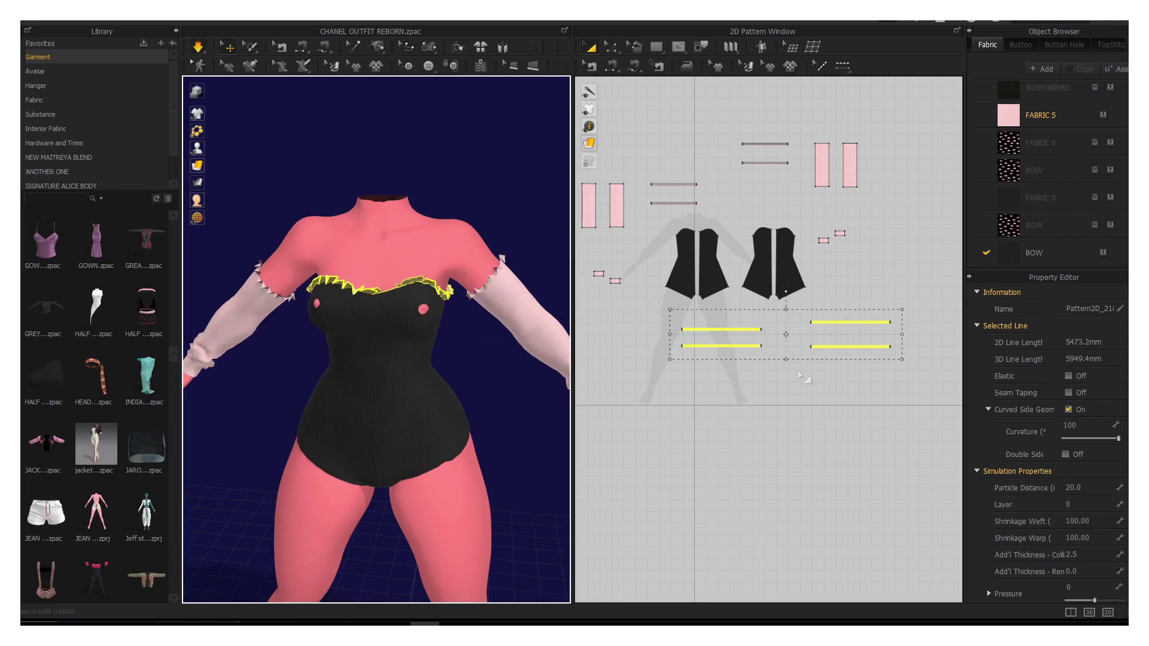
left_click_drag(786, 359, 786, 369)
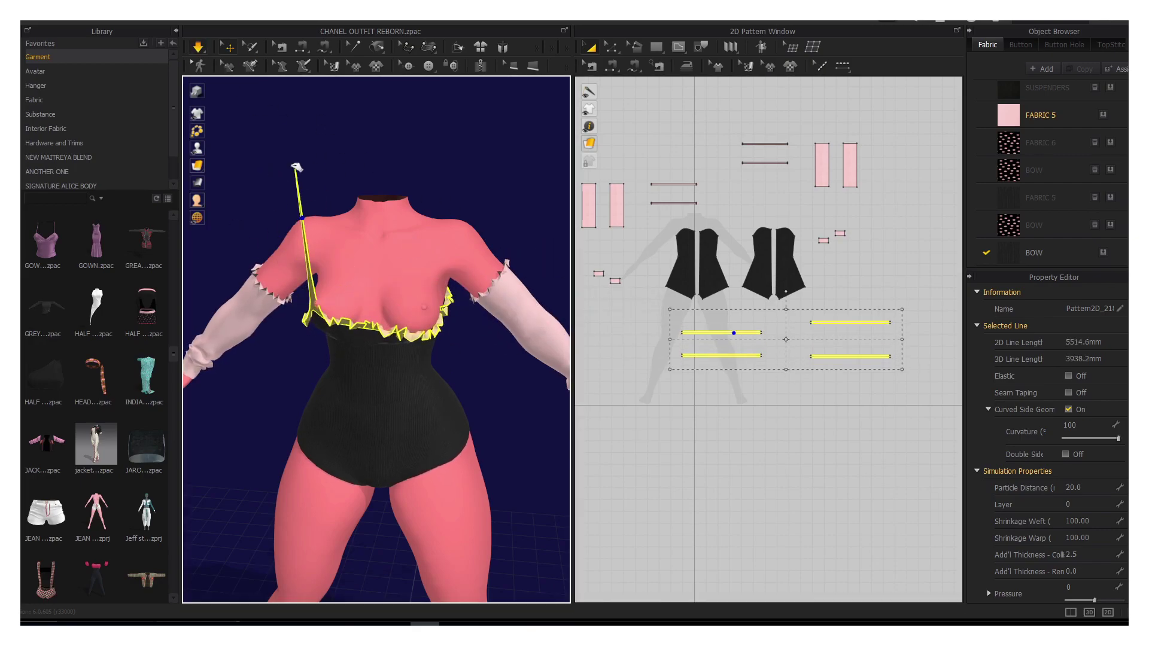
left_click(398, 307)
right_click_drag(398, 306, 426, 292)
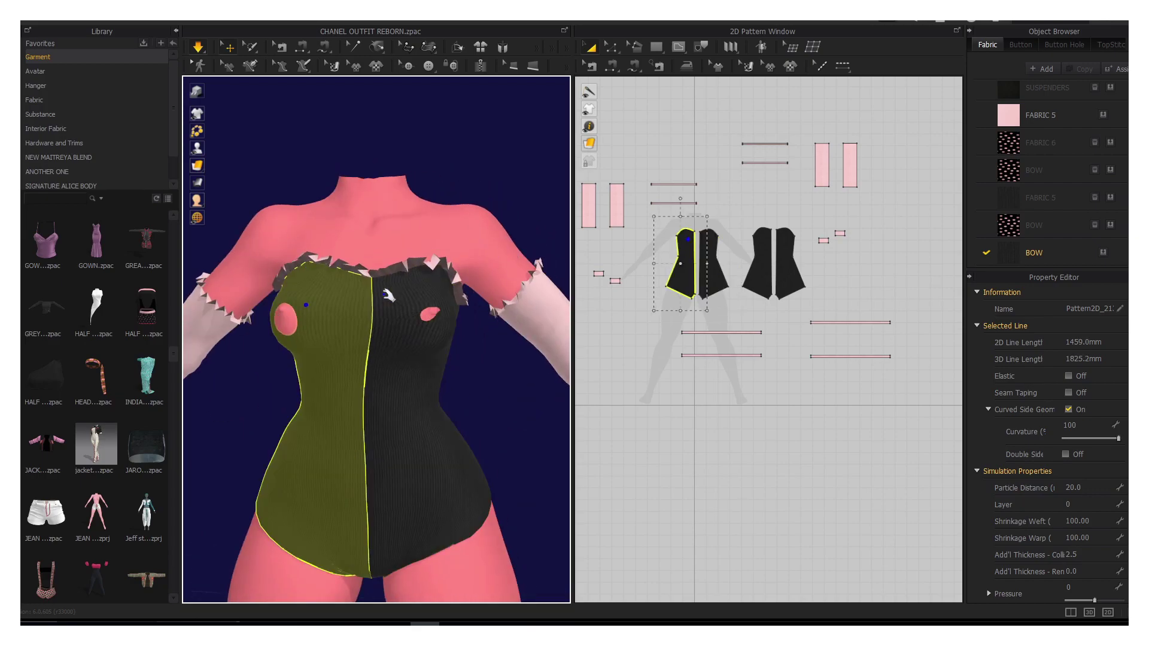
Step: Select all four ruffle strips, simulate, and stretch them further to the left
left_click(829, 329)
left_click_drag(891, 379, 645, 344)
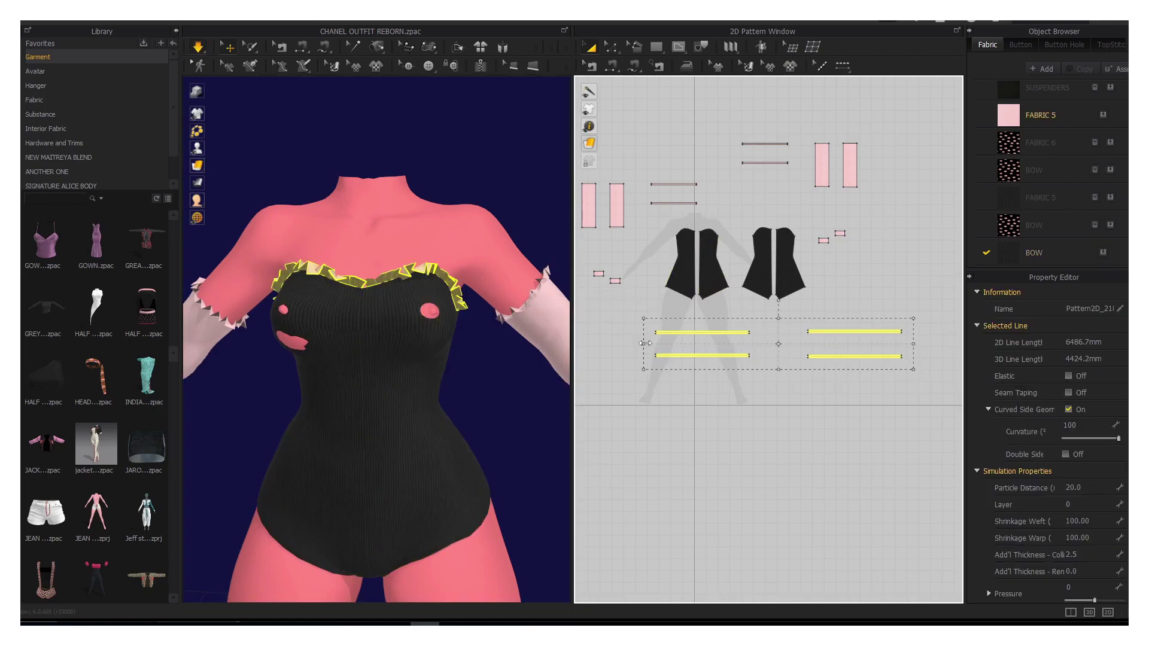
key("space")
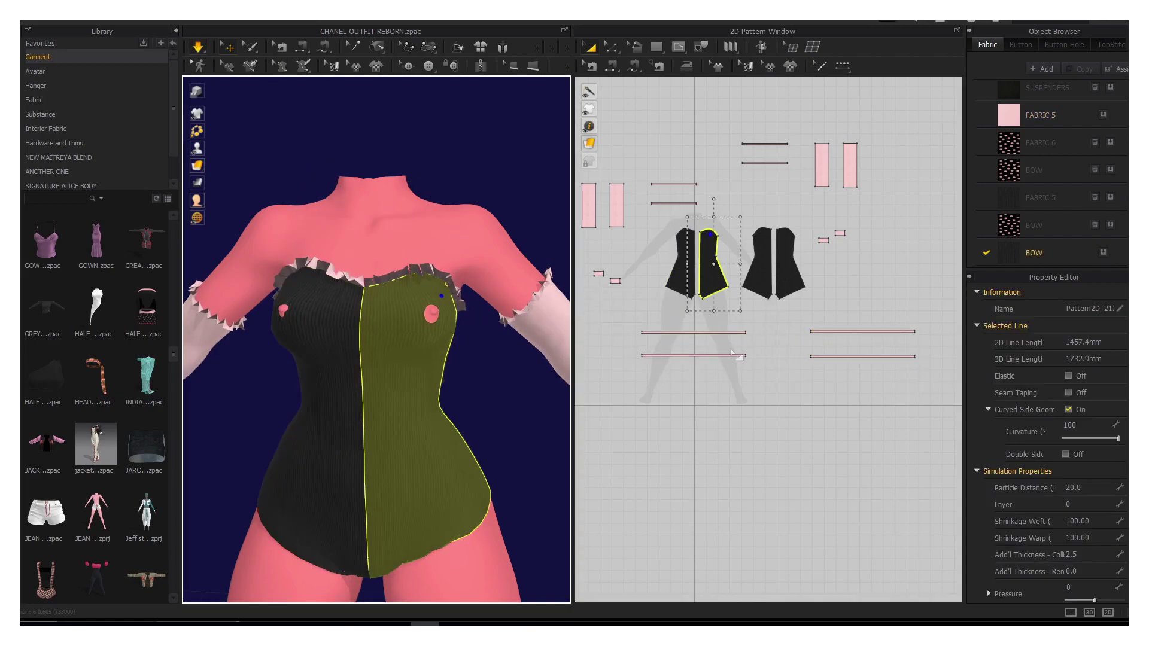
left_click_drag(631, 341, 612, 341)
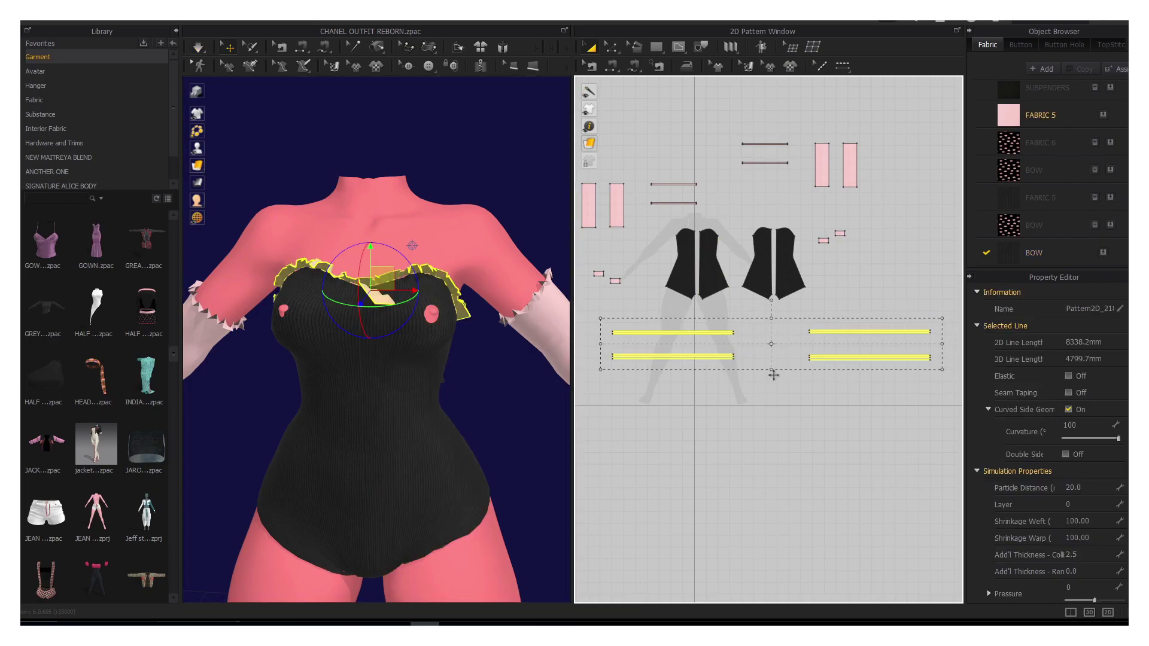
Step: Check the bodice panels and ruffle strips from the back and side views
left_click(450, 306)
left_click_drag(952, 317, 598, 376)
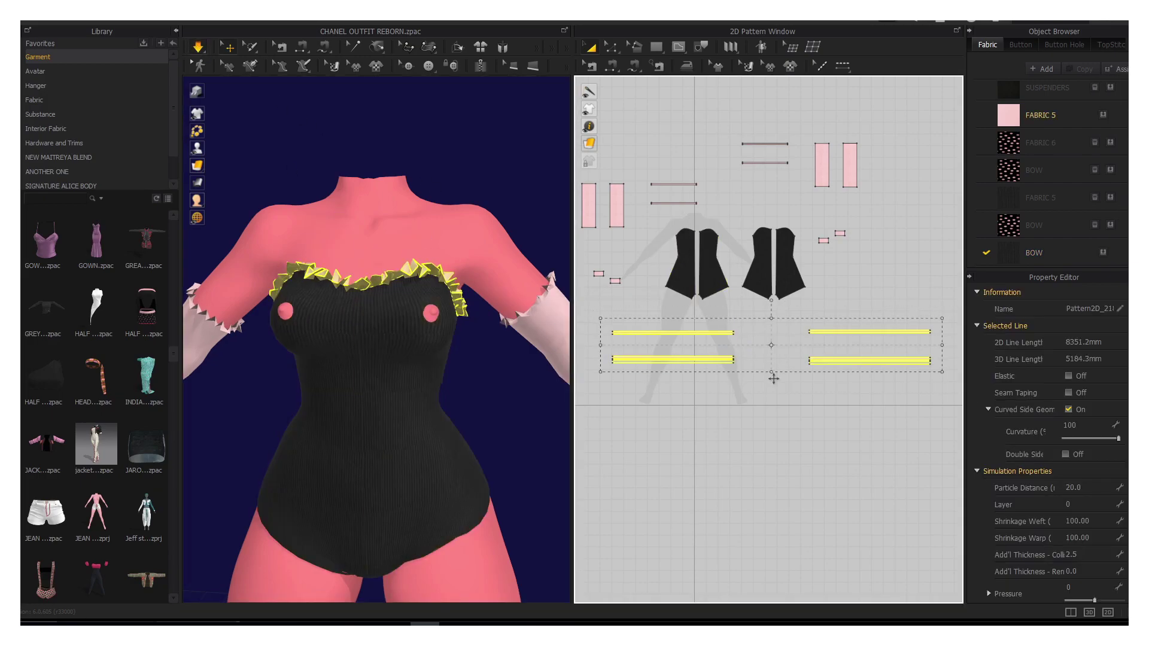
left_click(424, 188)
left_click(470, 357)
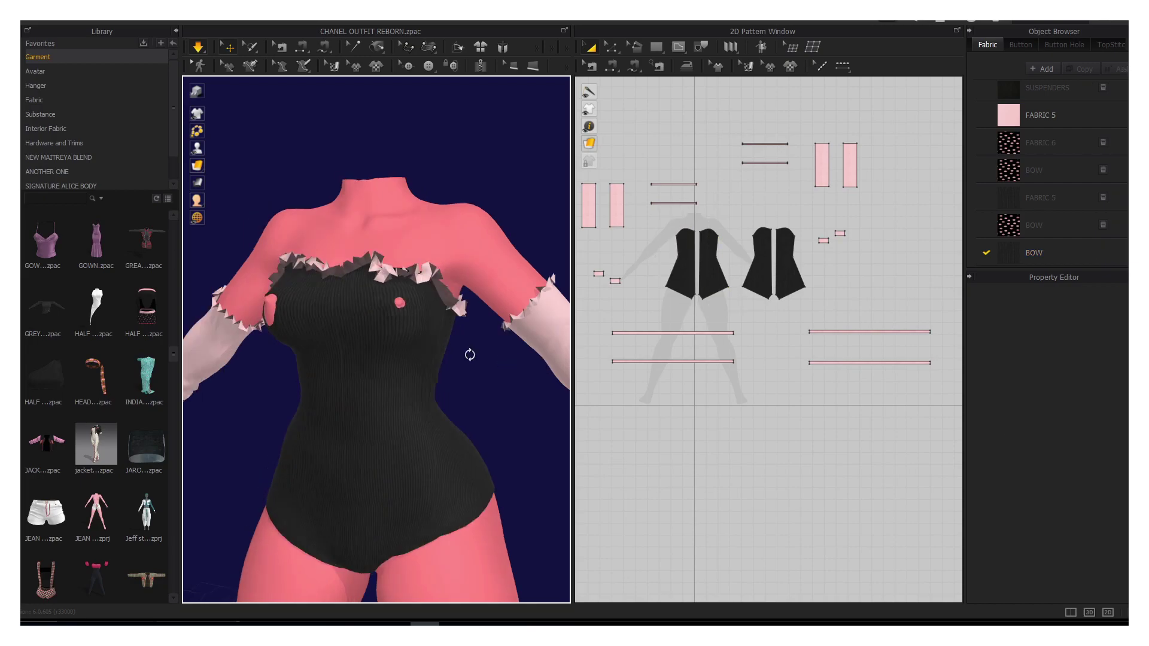
left_click(383, 455)
mouse_move(469, 356)
right_mouse_down()
mouse_move(383, 455)
mouse_move(367, 404)
mouse_move(470, 392)
mouse_move(500, 457)
mouse_move(443, 359)
mouse_move(414, 496)
right_mouse_up()
left_click(443, 359)
left_click(414, 495)
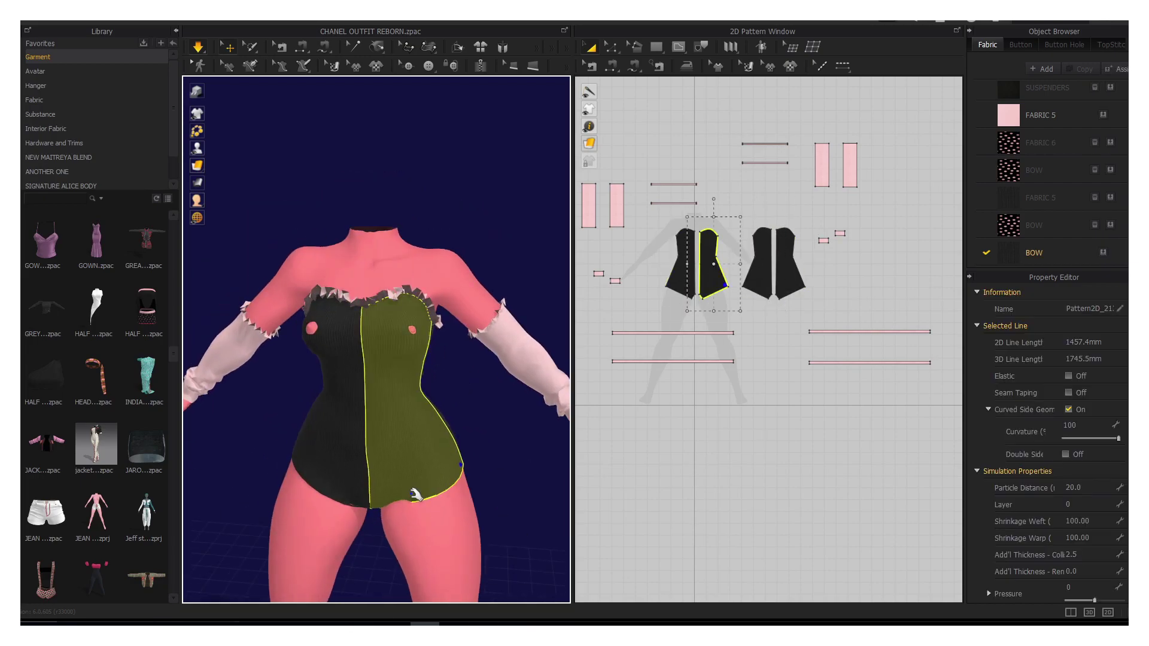
left_click(279, 345)
mouse_move(279, 345)
right_mouse_down()
mouse_move(257, 238)
mouse_move(359, 311)
right_mouse_up()
Step: Inspect the sleeves and wrist cuff from the side, then return to the front
left_click(359, 311)
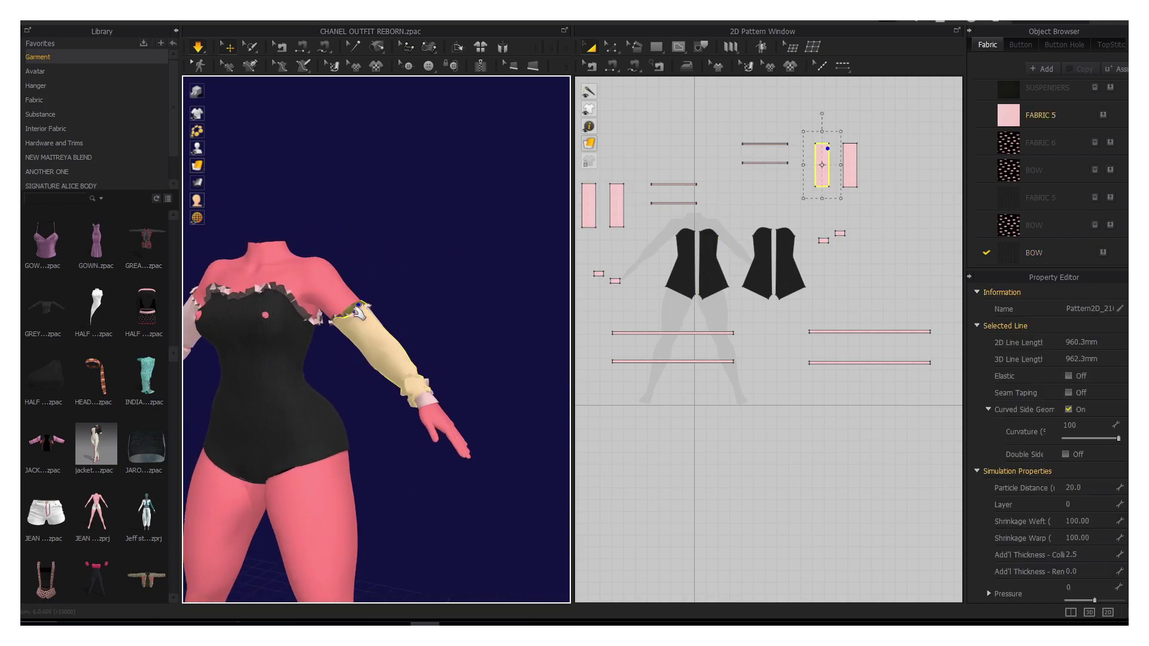
left_click(412, 378)
right_click_drag(412, 379, 431, 380)
left_click(455, 335)
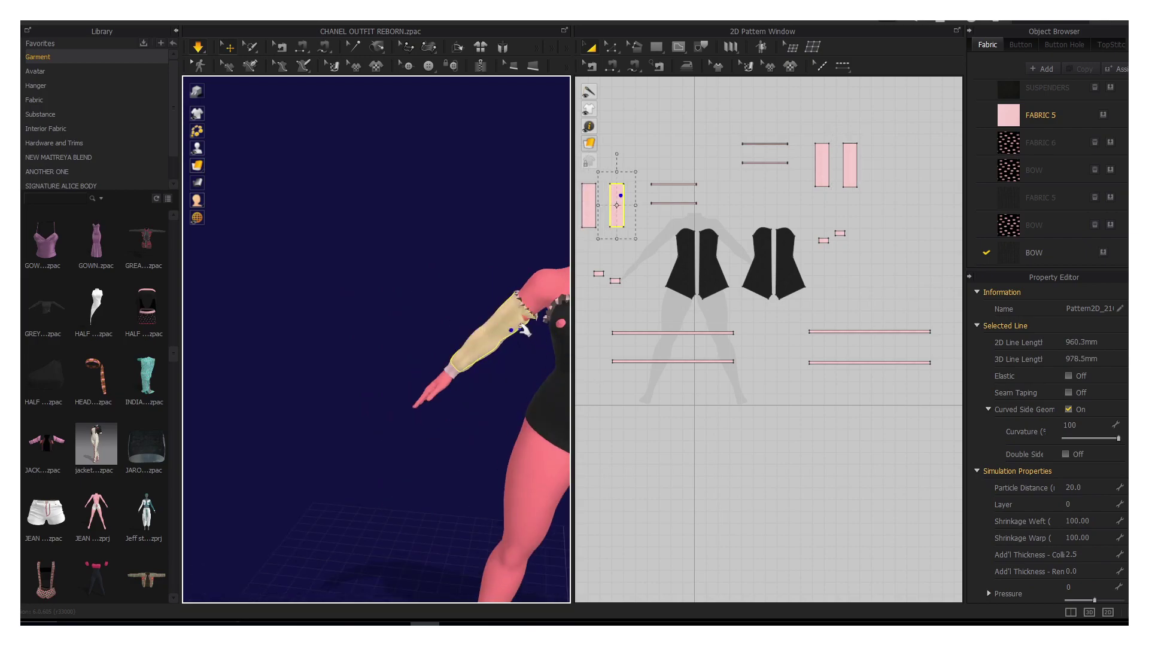
right_click_drag(455, 335, 325, 379)
Step: Place a copy of the four ruffle strips above the pattern and simulate the shoulder ruffles
left_click_drag(669, 184, 655, 123)
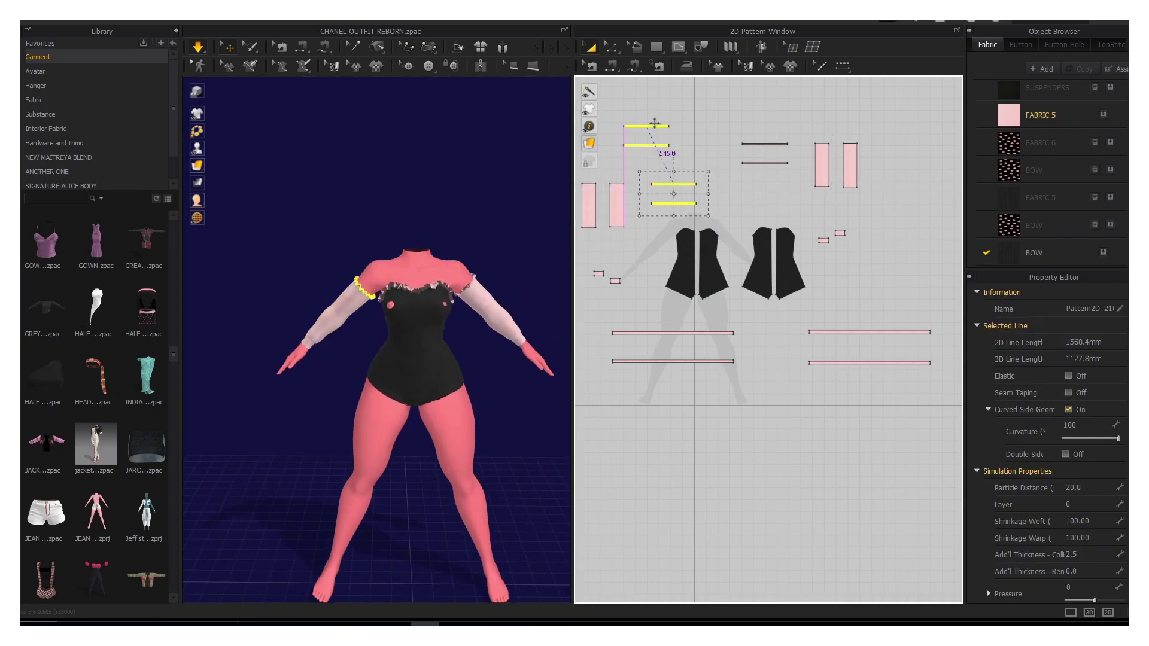
left_click_drag(756, 145, 726, 140)
key("space")
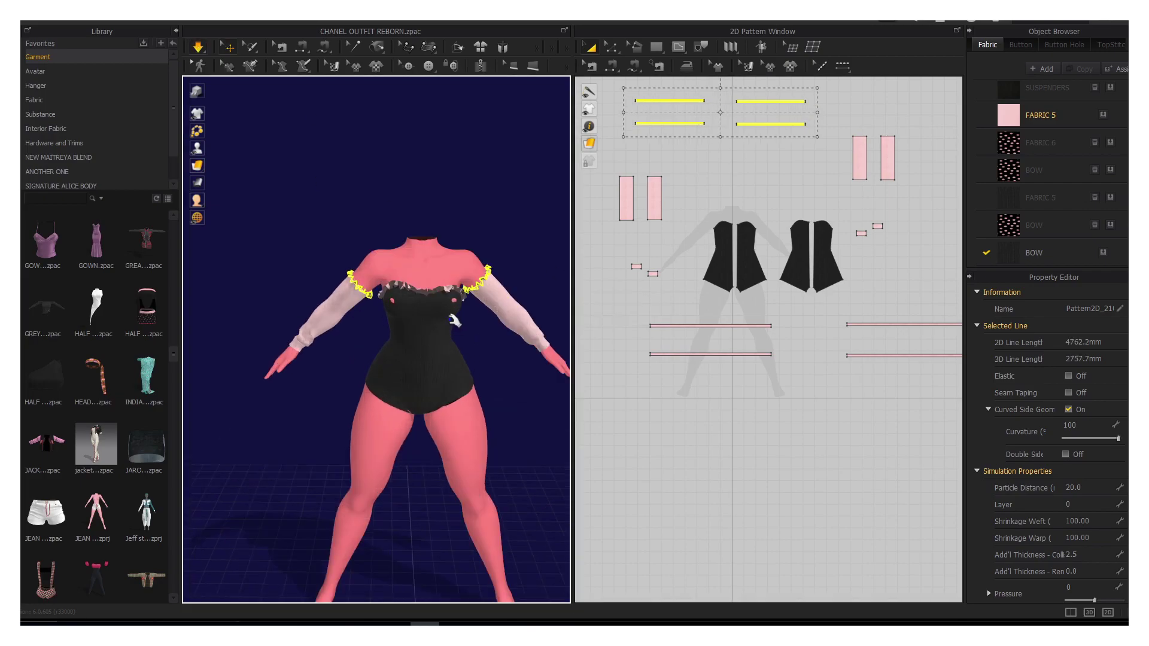
scroll(419, 239, "up", 2)
left_click_drag(416, 228, 419, 167)
Step: Select the four shoulder ruffle strips and check them from the back and front
left_click_drag(619, 91, 723, 140)
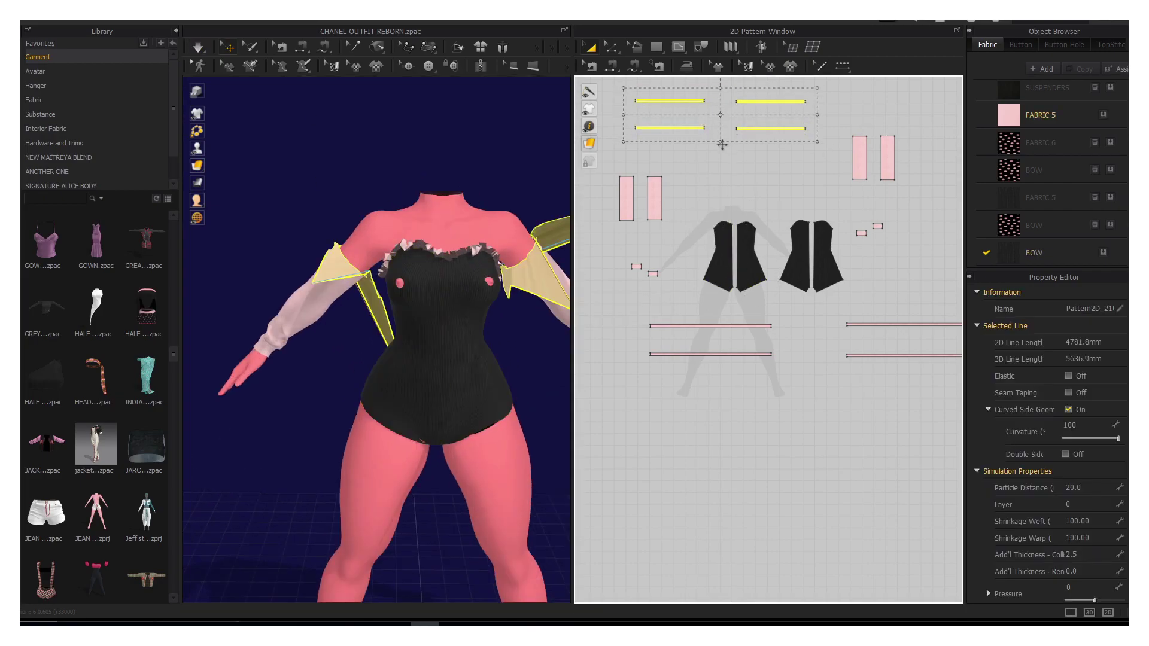
right_click_drag(455, 150, 311, 149)
left_click(357, 292)
scroll(717, 310, "down", 3)
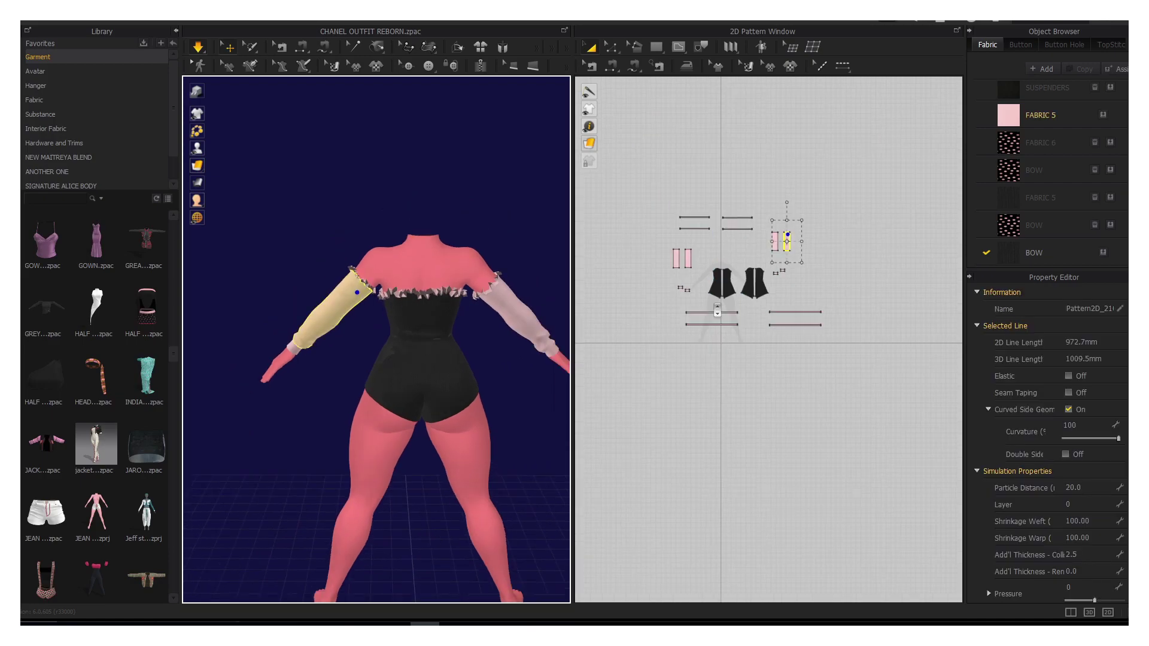
right_click_drag(475, 295, 359, 294)
scroll(838, 269, "up", 3)
Step: Reselect the four ruffle strips and the right sleeve from the front view
left_click_drag(958, 233, 777, 306)
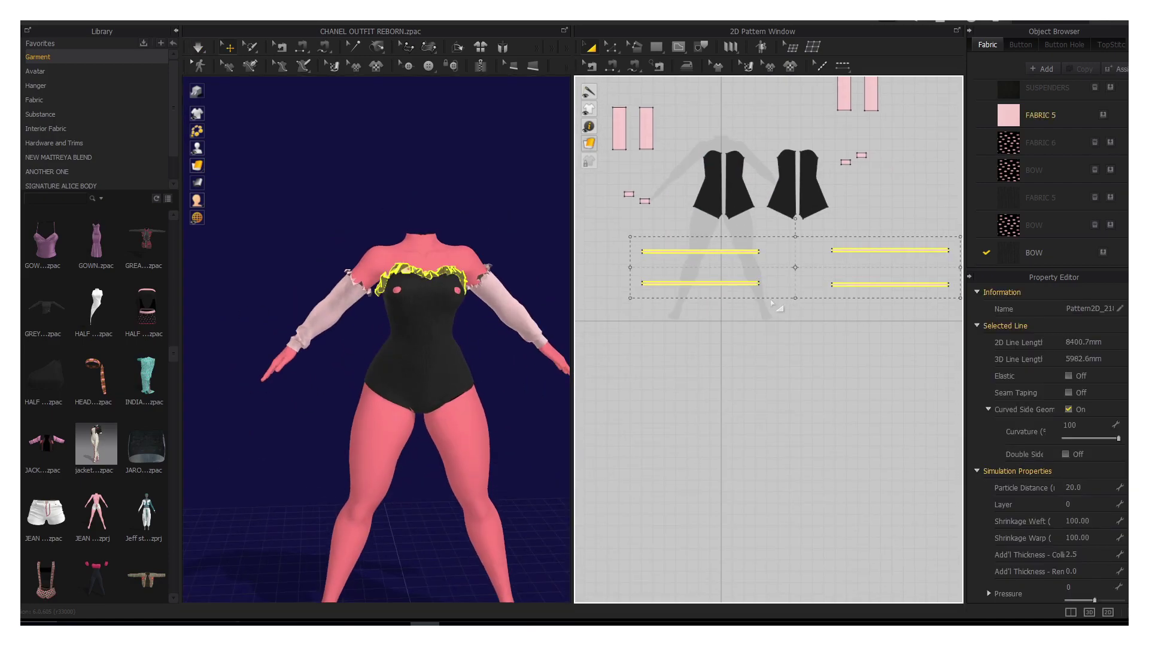
left_click(527, 299)
scroll(477, 297, "up", 3)
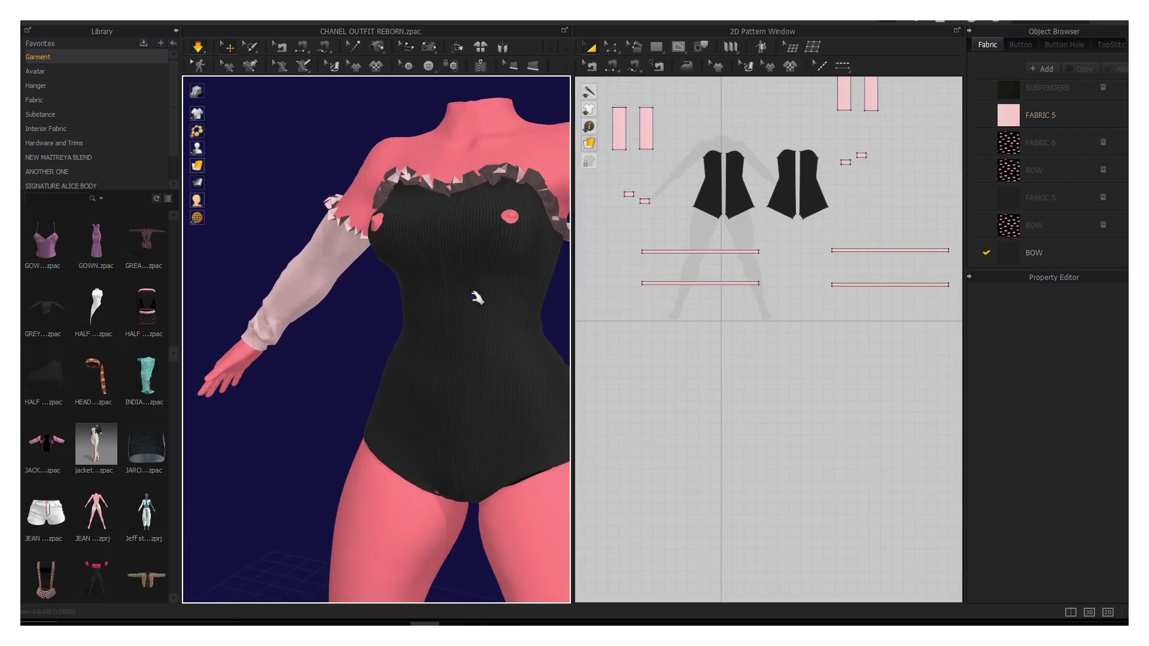
right_click_drag(477, 298, 371, 298)
left_click_drag(958, 239, 749, 294)
scroll(778, 287, "down", 2)
left_click_drag(915, 249, 700, 280)
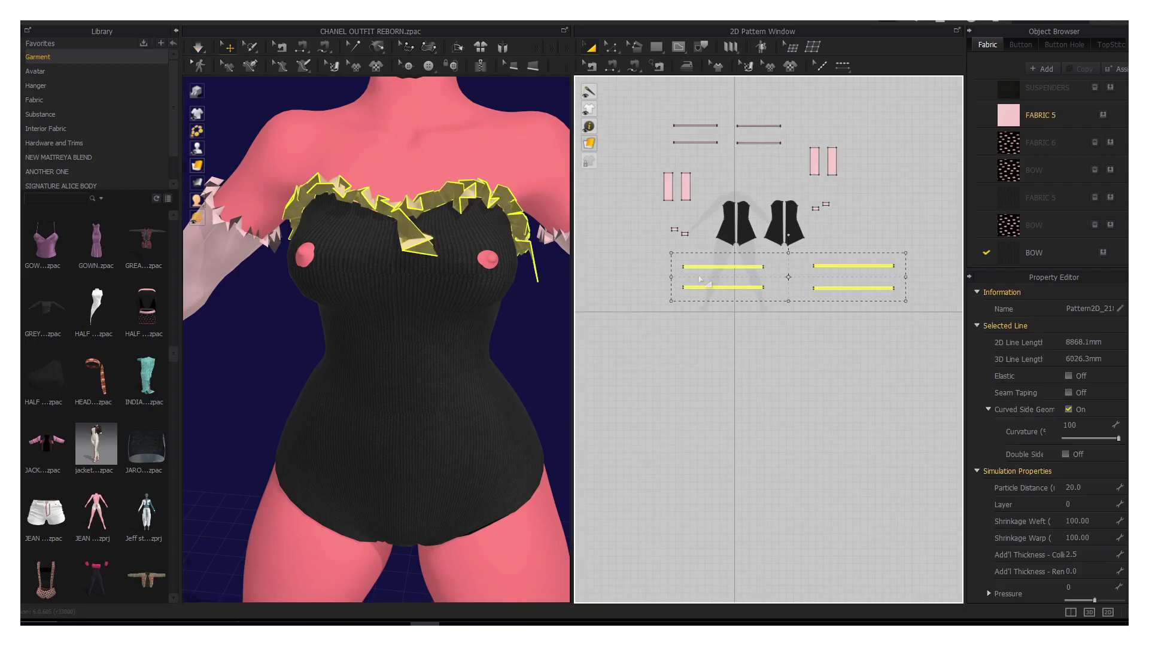
scroll(383, 300, "down", 3)
left_click(527, 359)
right_click_drag(380, 313, 488, 310)
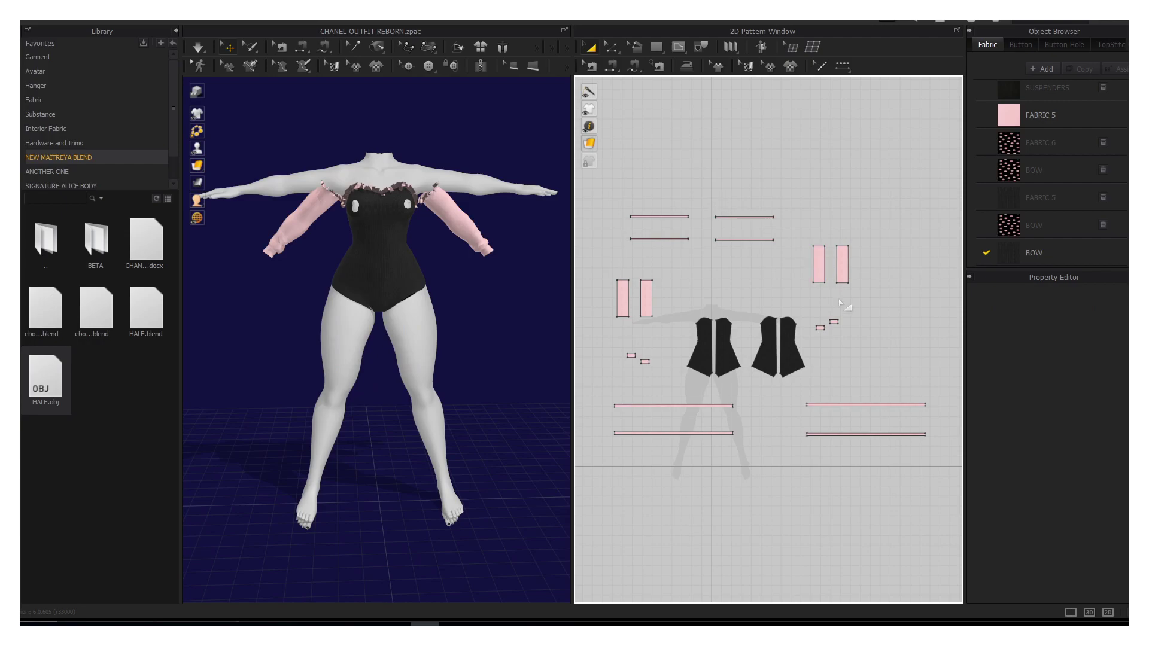
Step: Select the pink cuff and sleeve pieces for both arms in the pattern window
left_click_drag(857, 340, 855, 338)
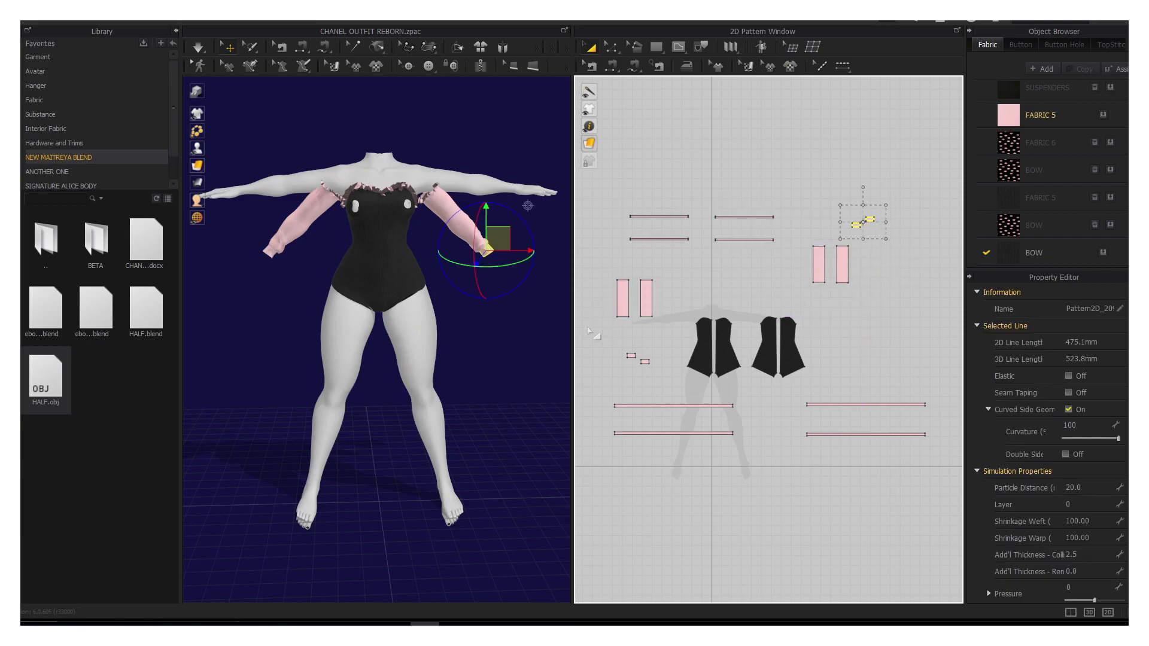
left_click_drag(643, 375, 654, 364)
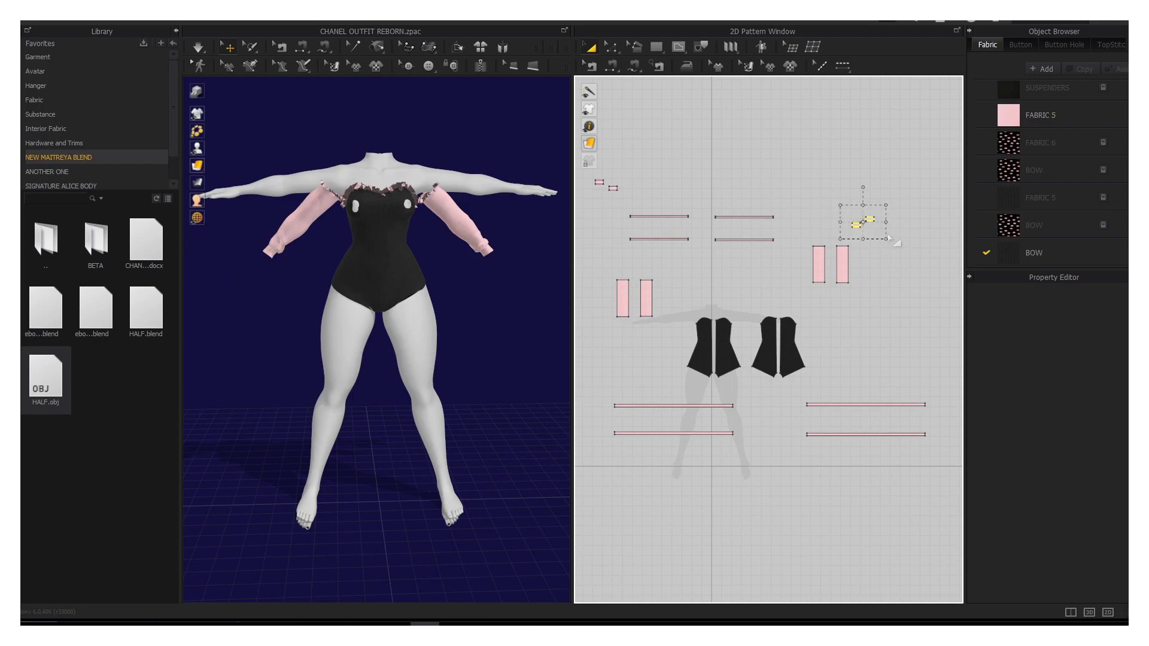
left_click_drag(890, 239, 888, 238)
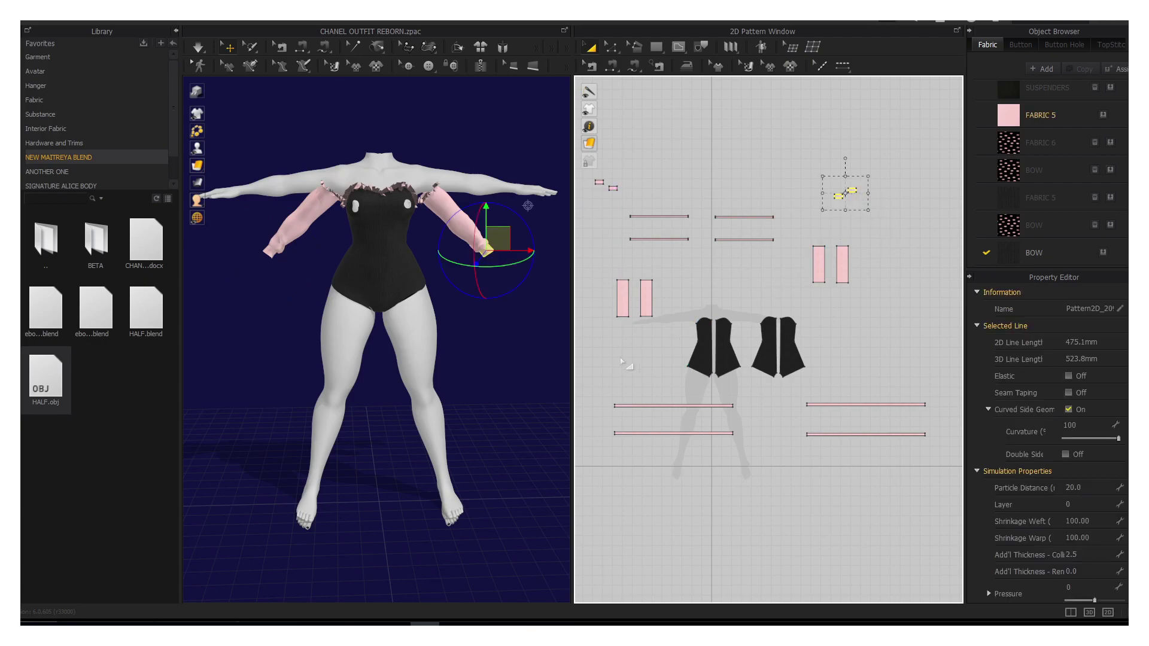
left_click_drag(601, 271, 669, 337)
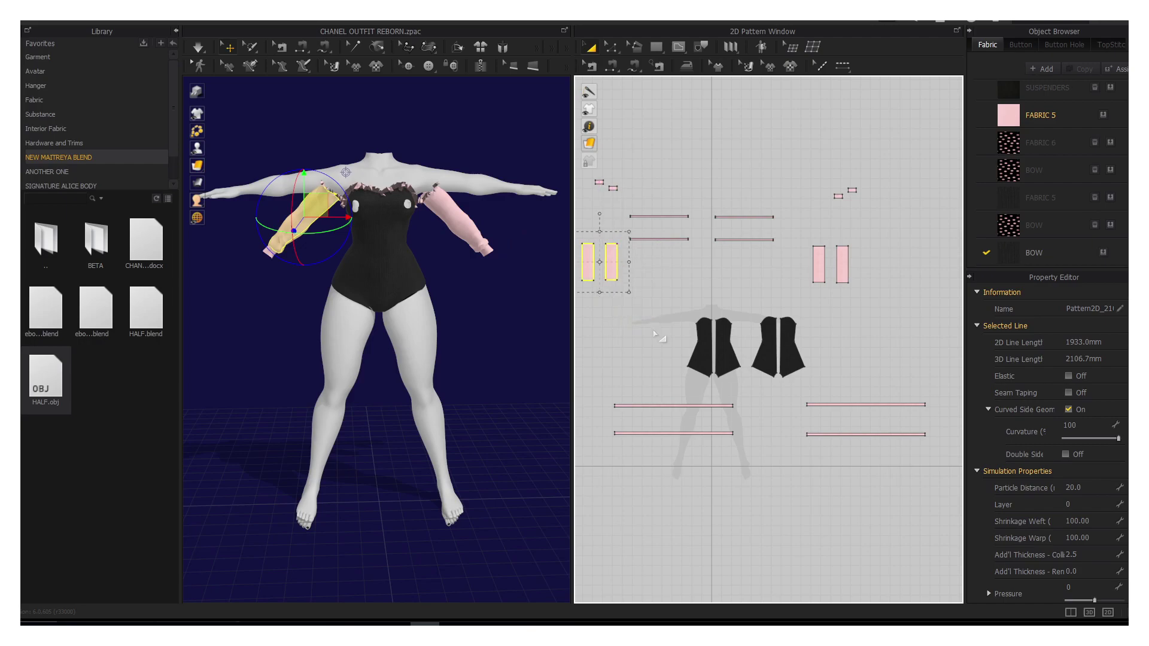
scroll(707, 308, "down", 1)
scroll(761, 287, "down", 1)
left_click_drag(781, 264, 832, 305)
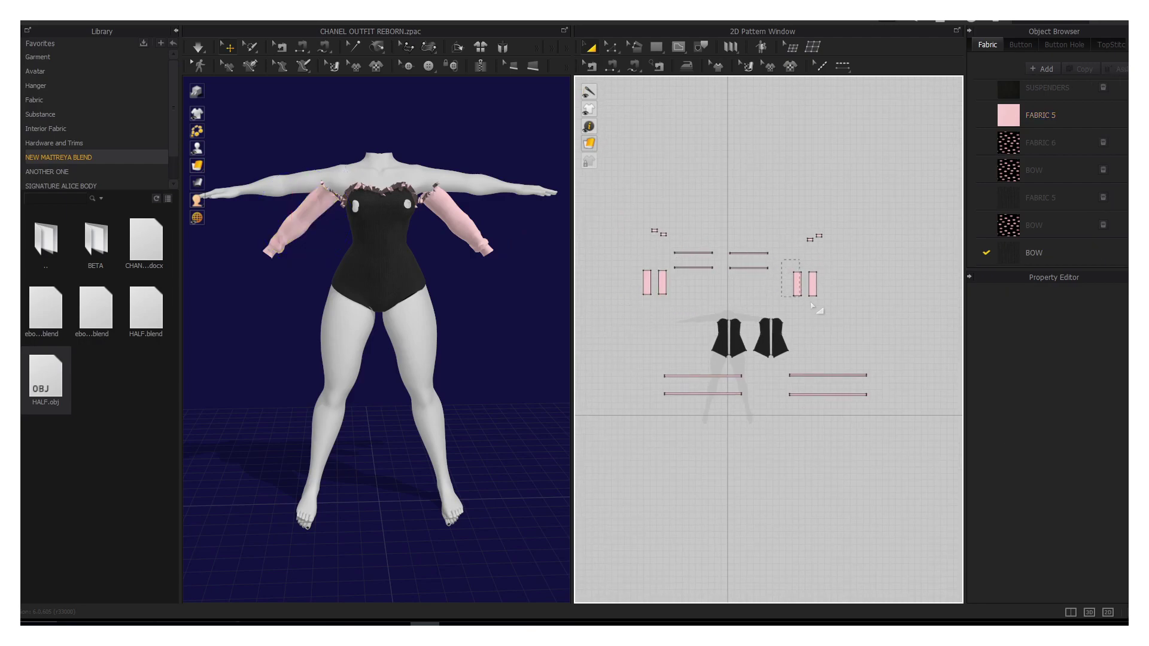
mouse_move(721, 231)
left_mouse_down()
mouse_move(793, 296)
mouse_move(855, 308)
left_mouse_up()
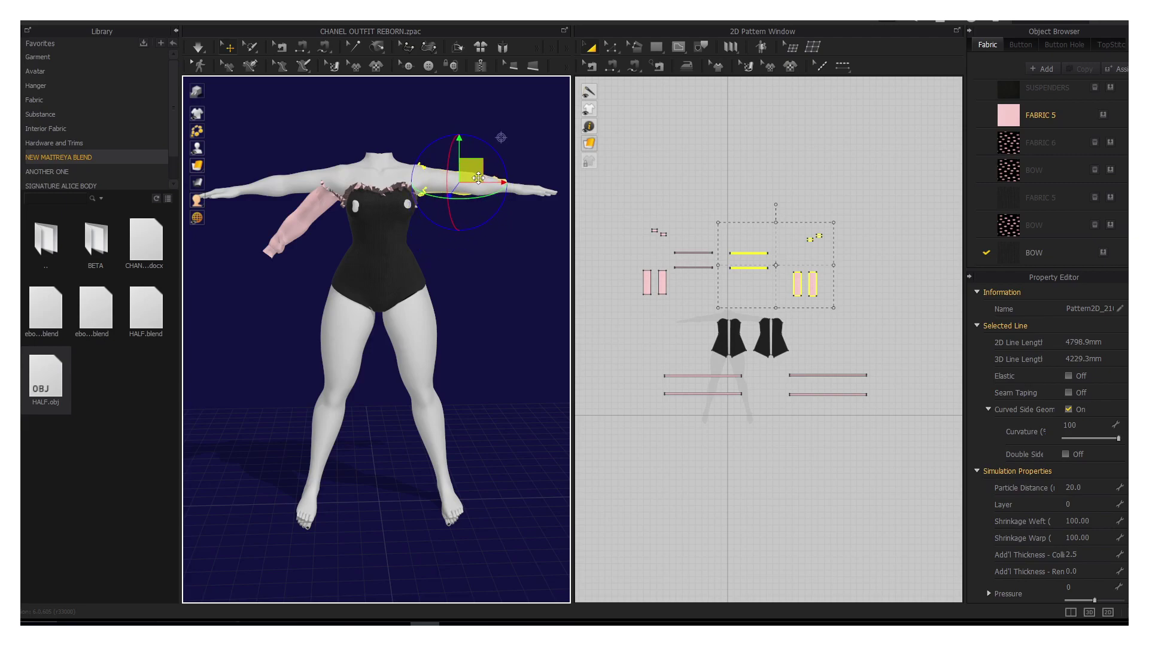
Step: Orbit around the avatar to inspect the arm and sleeve fit
right_click_drag(479, 177, 414, 215)
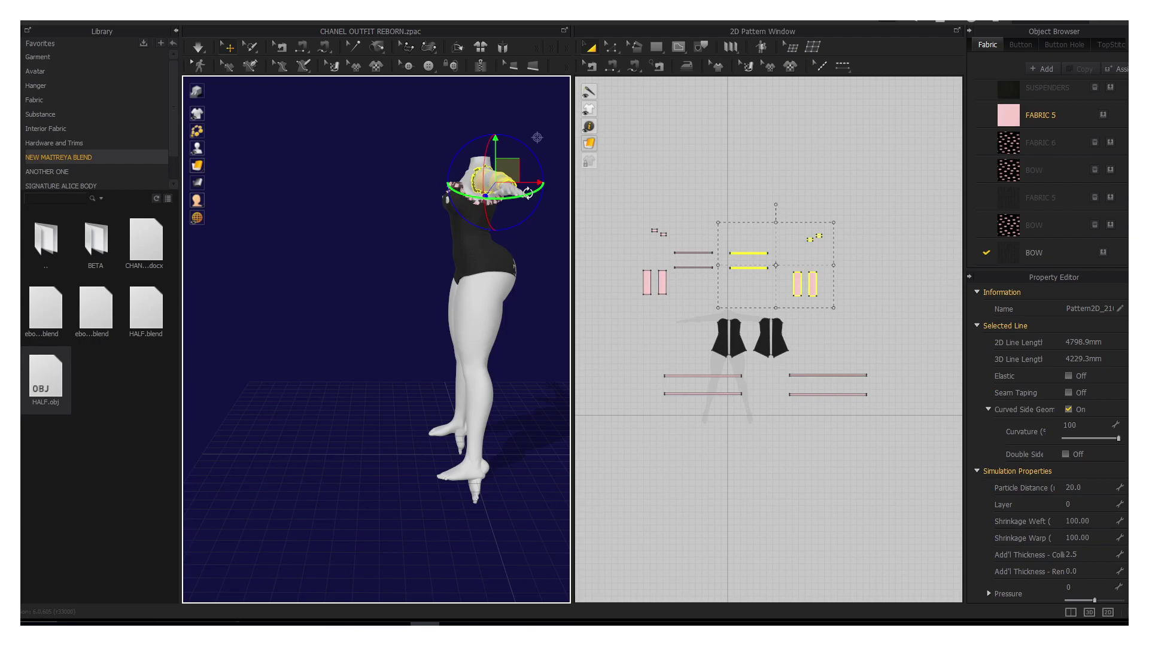
key("2")
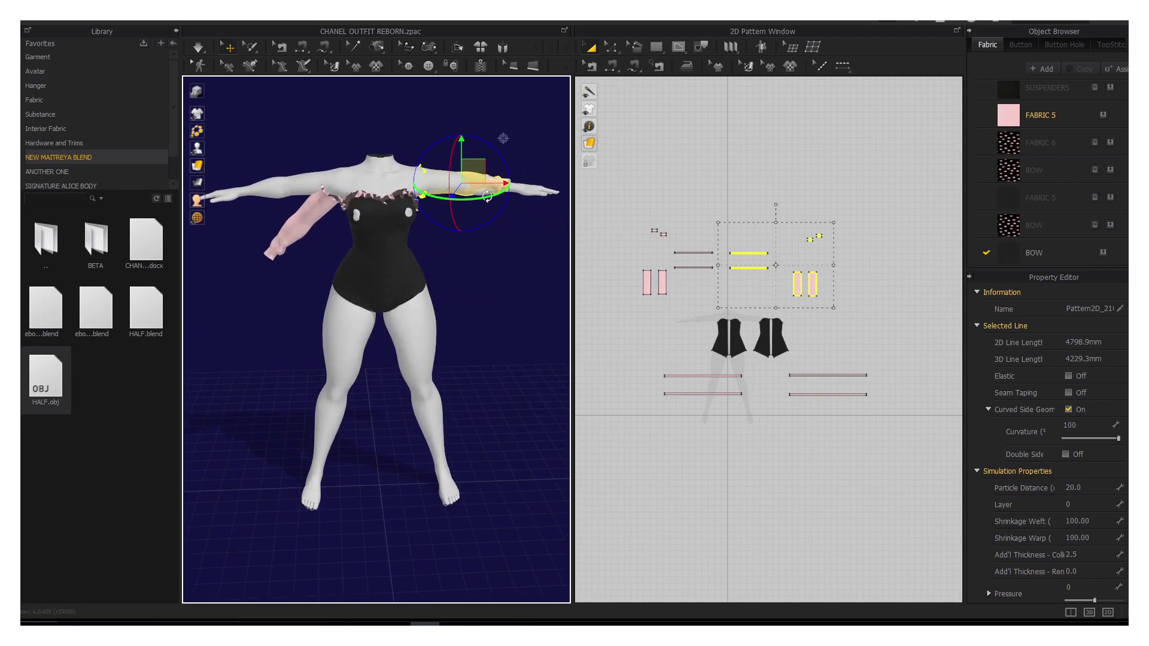
mouse_move(488, 197)
right_mouse_down()
mouse_move(345, 338)
mouse_move(363, 310)
right_mouse_up()
scroll(363, 310, "up", 3)
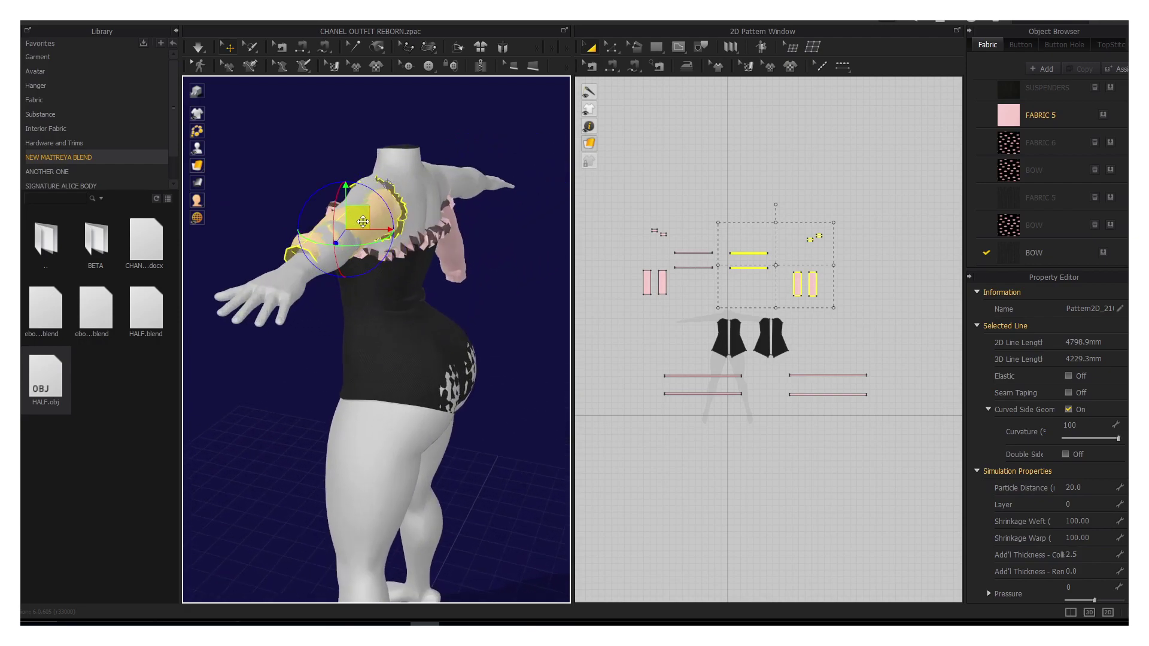
mouse_move(355, 227)
right_mouse_down()
mouse_move(395, 252)
mouse_move(513, 248)
right_mouse_up()
middle_click_drag(294, 296, 438, 254)
scroll(439, 255, "up", 2)
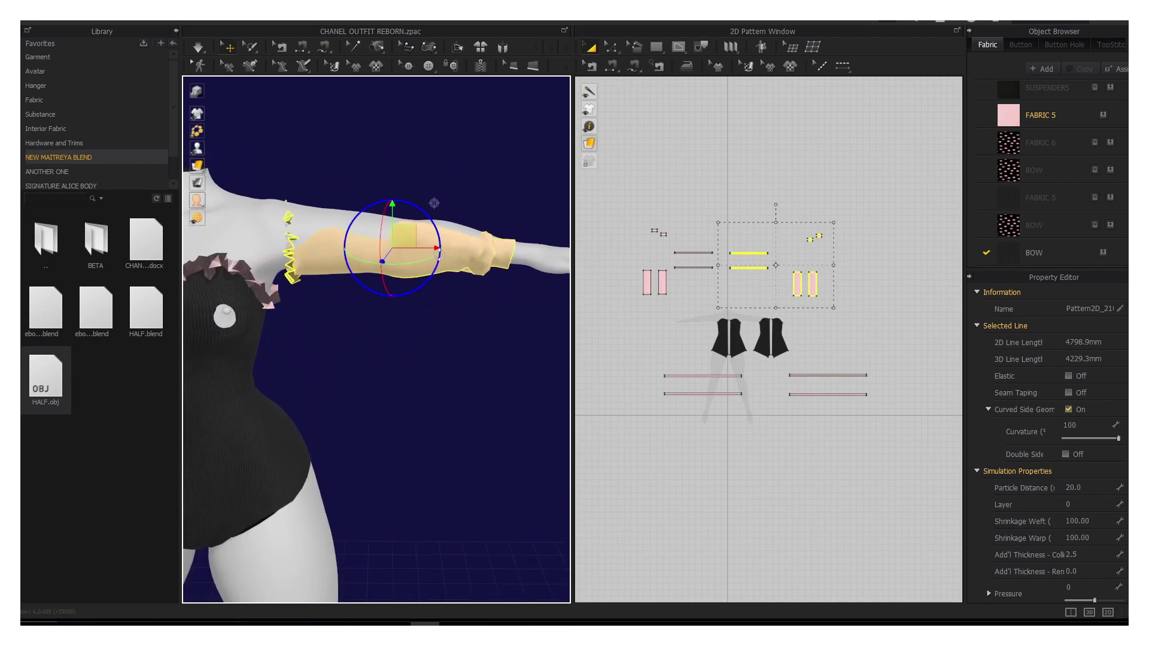
Step: Select each sleeve and cuff, then run the cloth simulation
left_click(419, 335)
left_click(409, 245)
mouse_move(409, 245)
right_mouse_down()
mouse_move(450, 318)
mouse_move(311, 257)
mouse_move(379, 214)
mouse_move(431, 290)
mouse_move(359, 258)
mouse_move(349, 294)
mouse_move(281, 288)
right_mouse_up()
left_click(282, 246)
left_click(349, 293)
key("space")
Step: Simulate and pull the arm ruffle into place around the upper arm
left_click(383, 287)
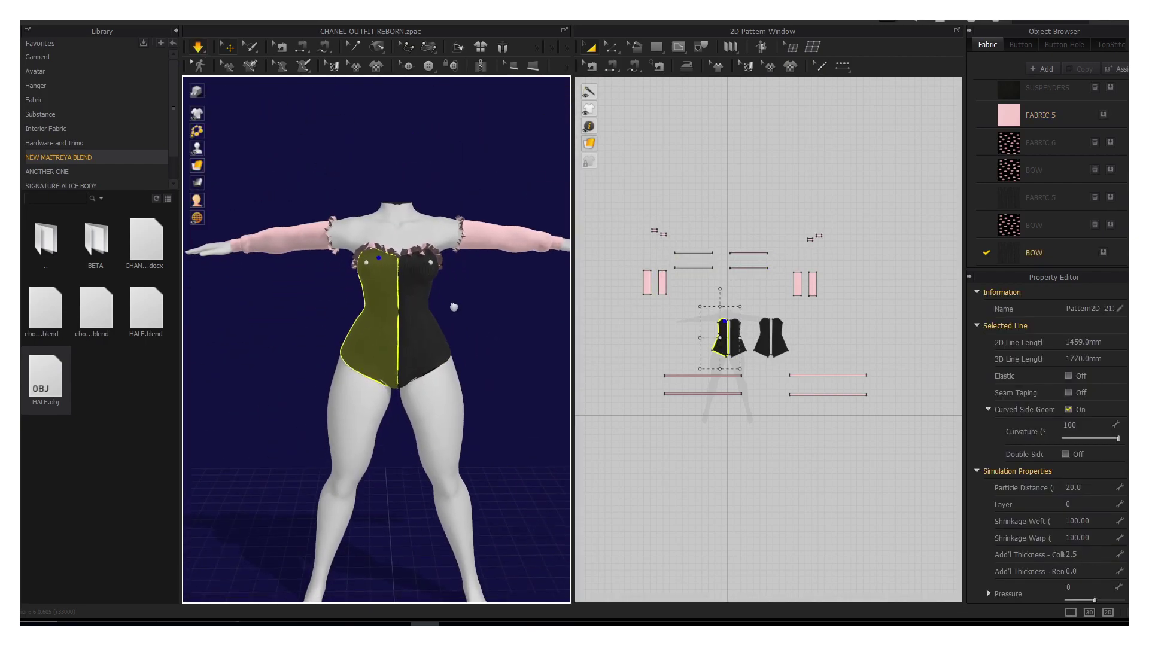
right_click_drag(383, 288, 565, 303)
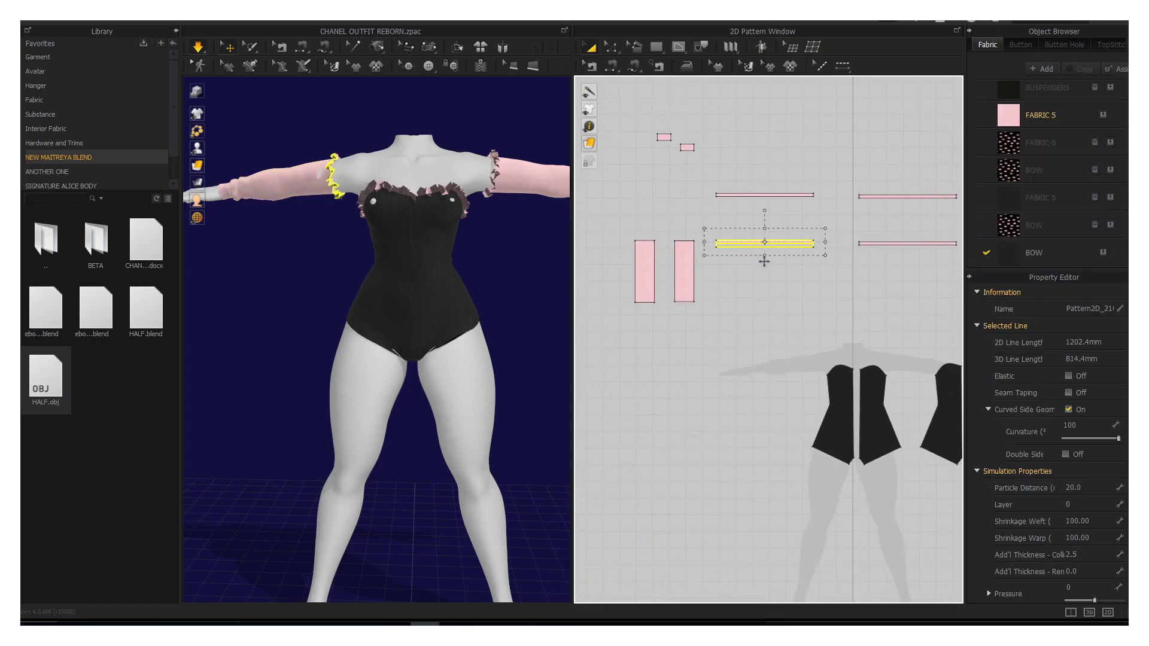
key("space")
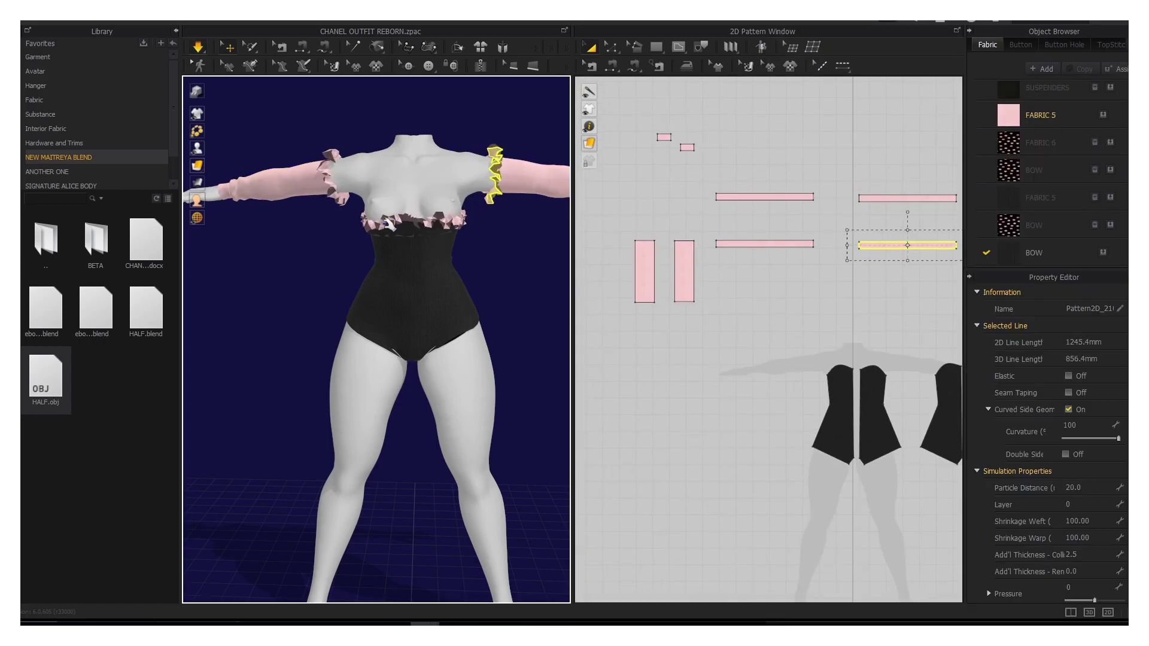
left_click_drag(425, 197, 448, 81)
Step: Select the four bodice pieces, view the romper in three-quarter, then clear selection
left_click(413, 287)
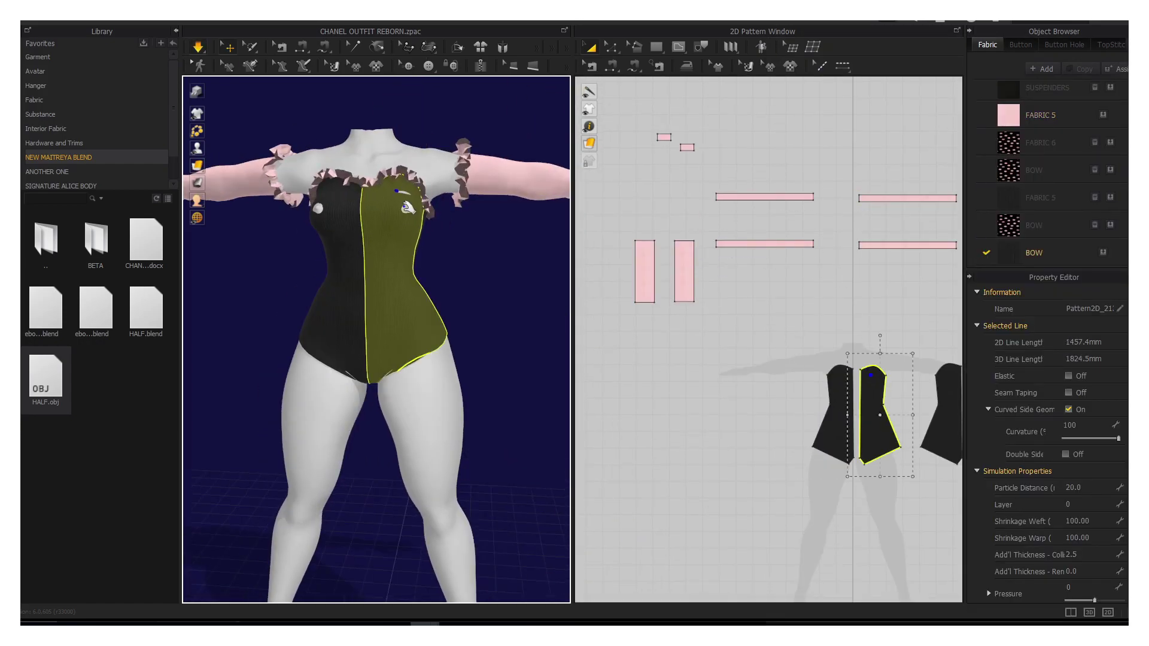
left_click(341, 287)
left_click(385, 381, "shift")
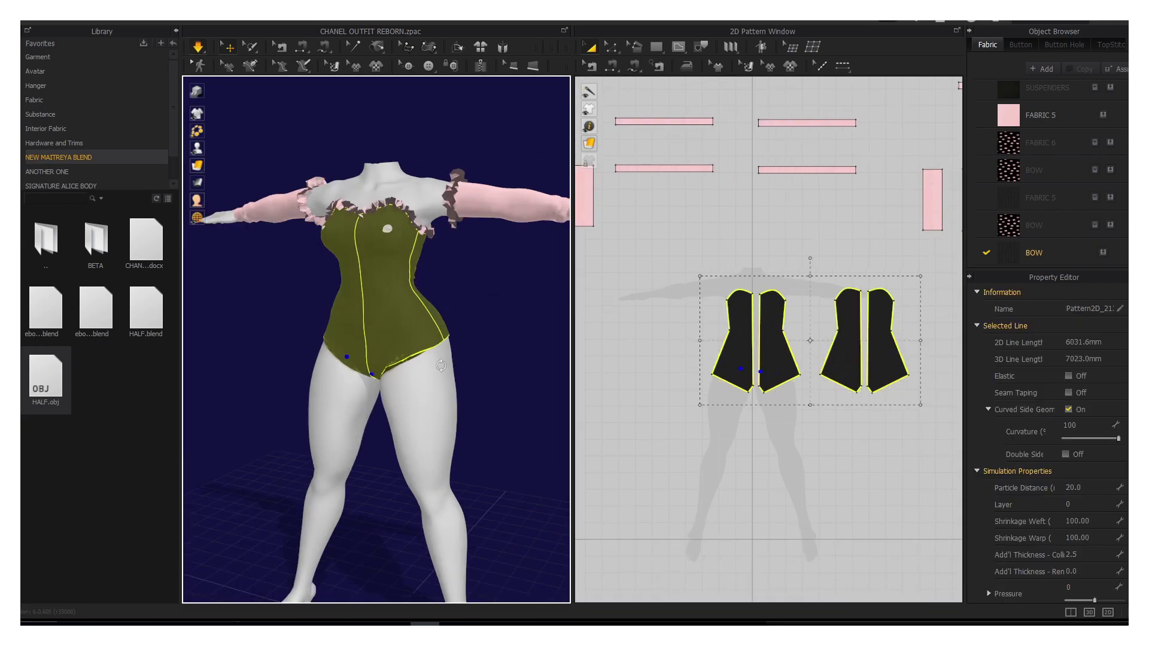
right_click_drag(385, 382, 335, 383)
left_click(287, 327)
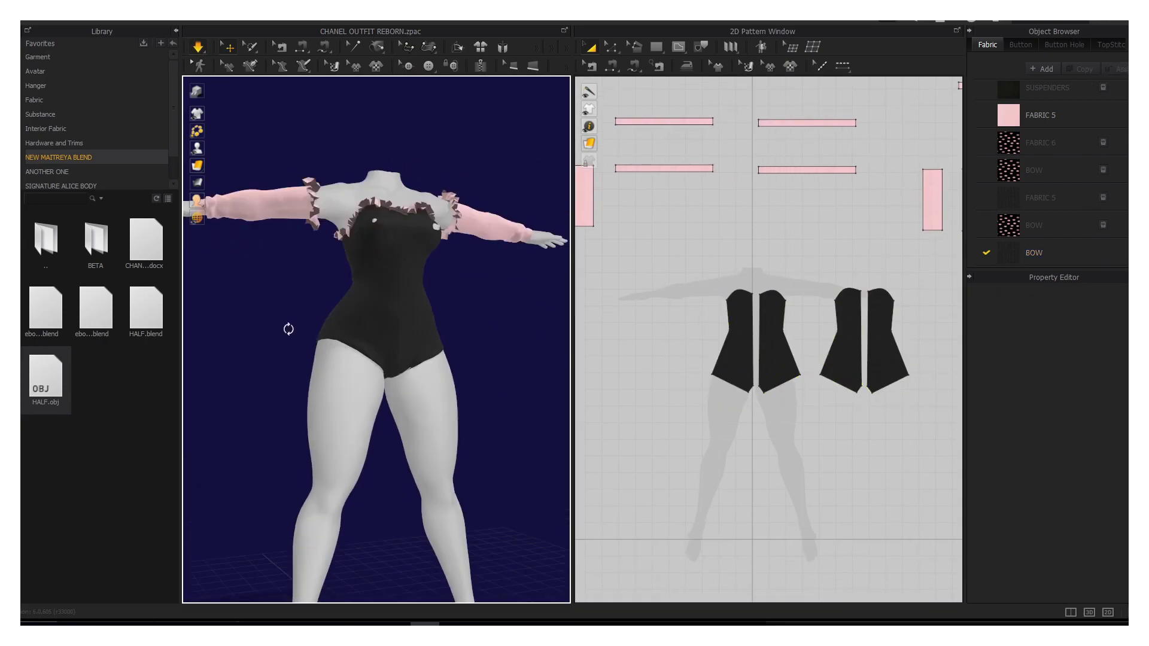
key("alt+Tab")
Step: Move the rectangle strip beside the thigh and simulate it around the leg
left_click(626, 362)
left_click(688, 304)
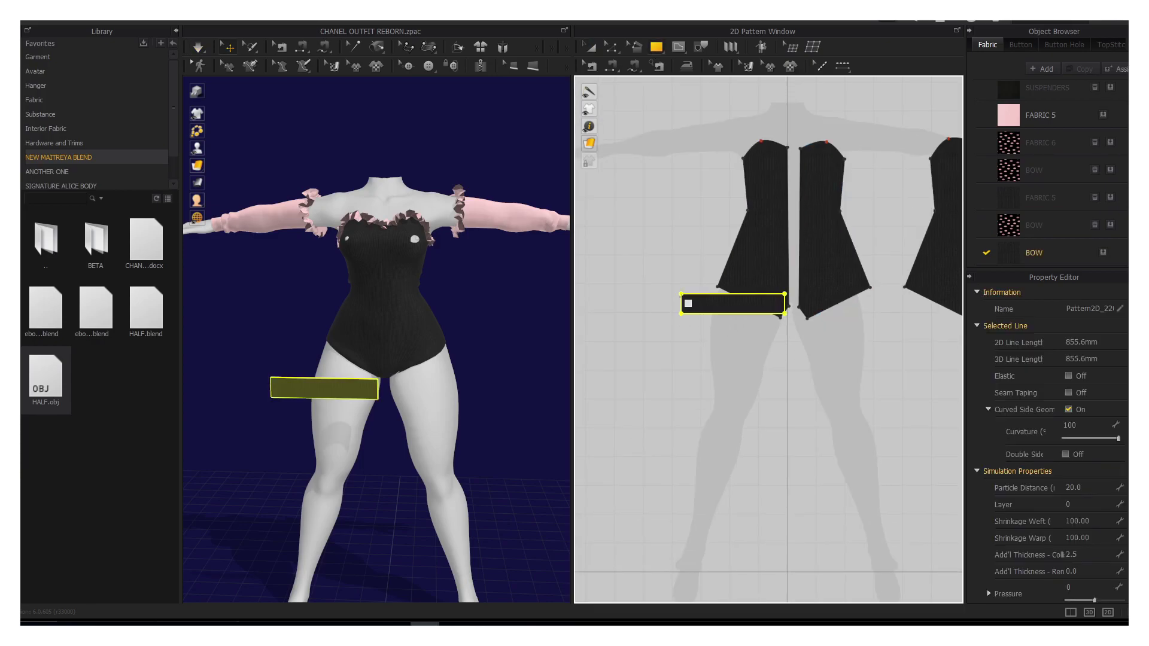
left_click_drag(730, 298, 708, 356)
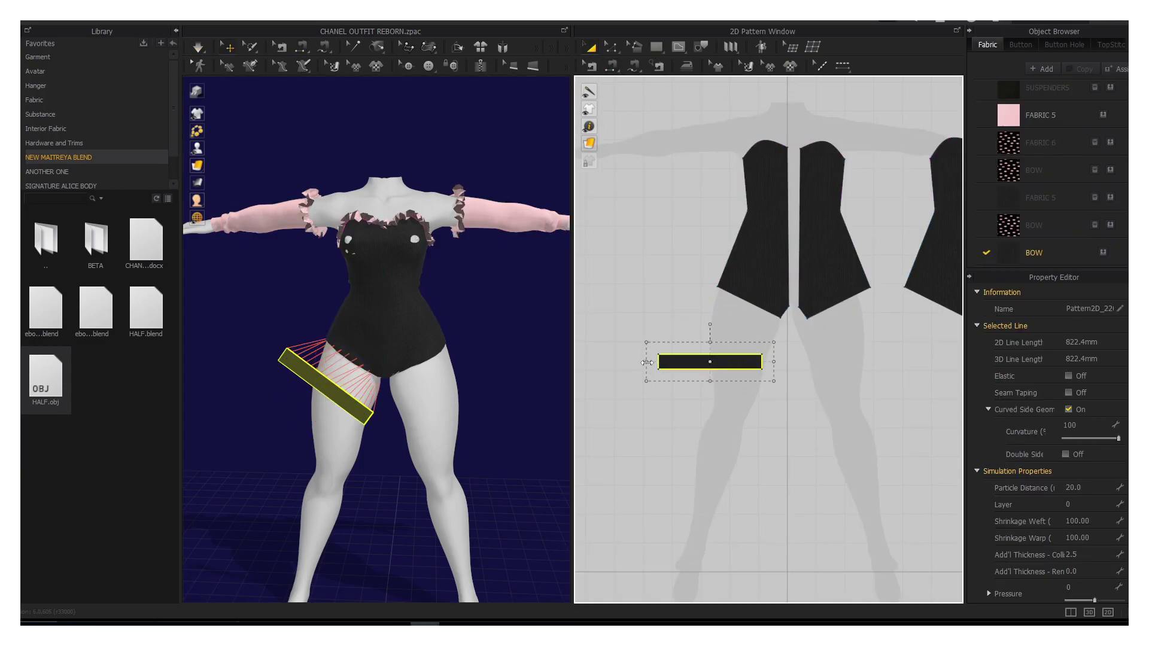
key("space")
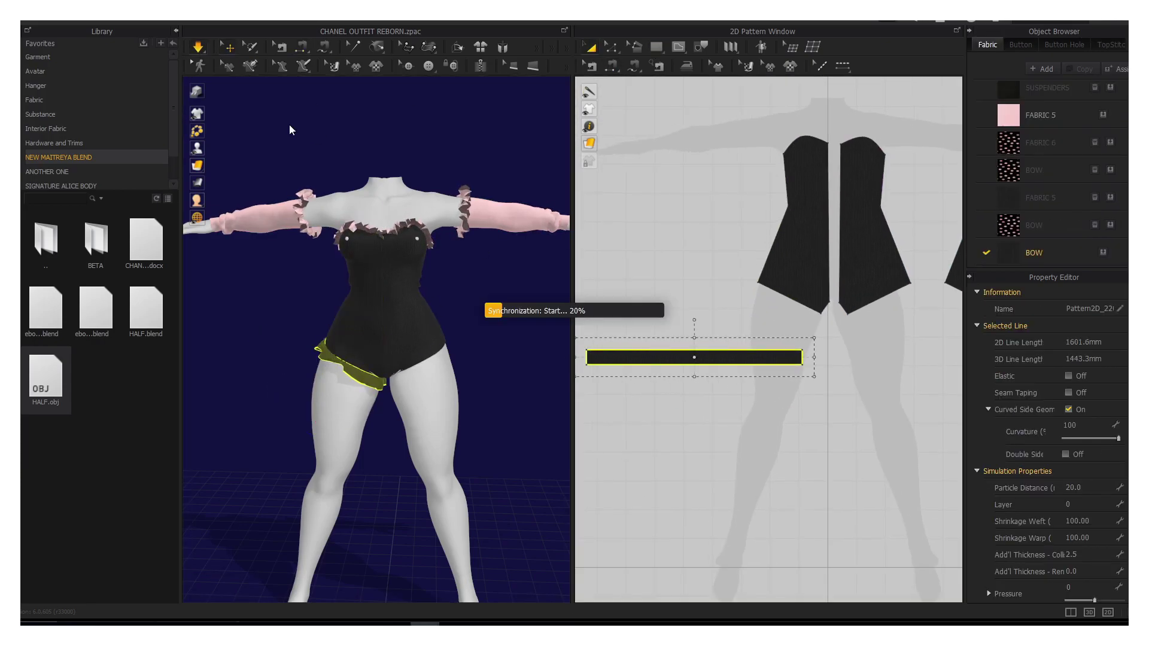
Step: Apply the dotted BOW fabric to the leg strip, then select both arm ruffles
left_click(680, 356)
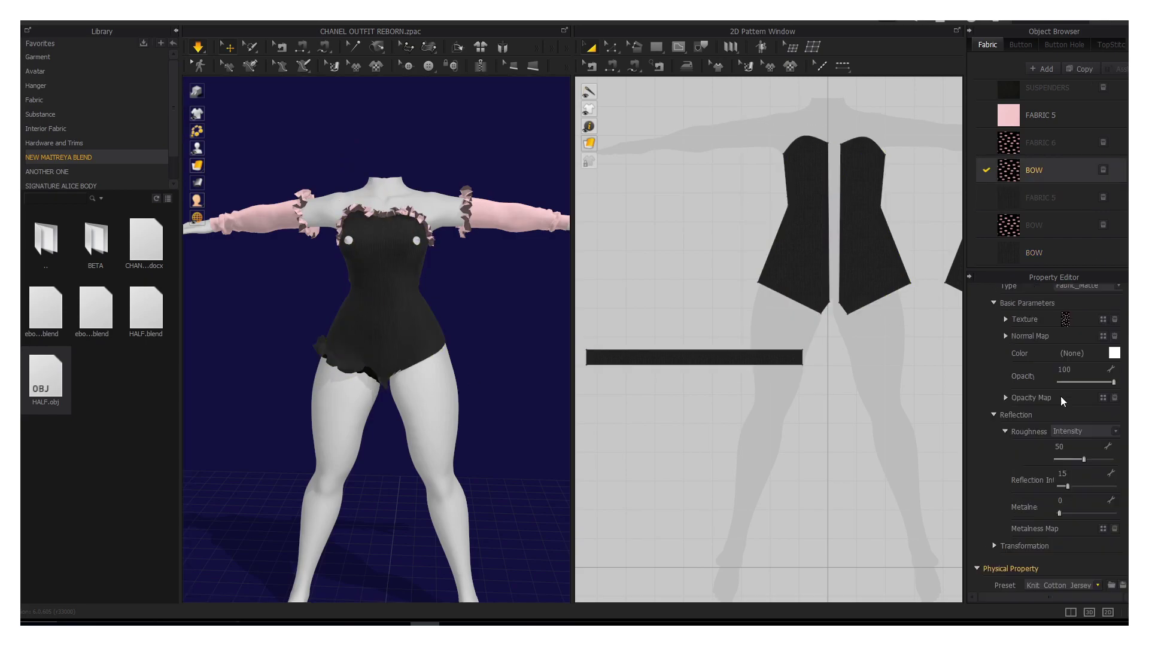
left_click_drag(1019, 177, 700, 356)
left_click(379, 376)
scroll(377, 359, "up", 3)
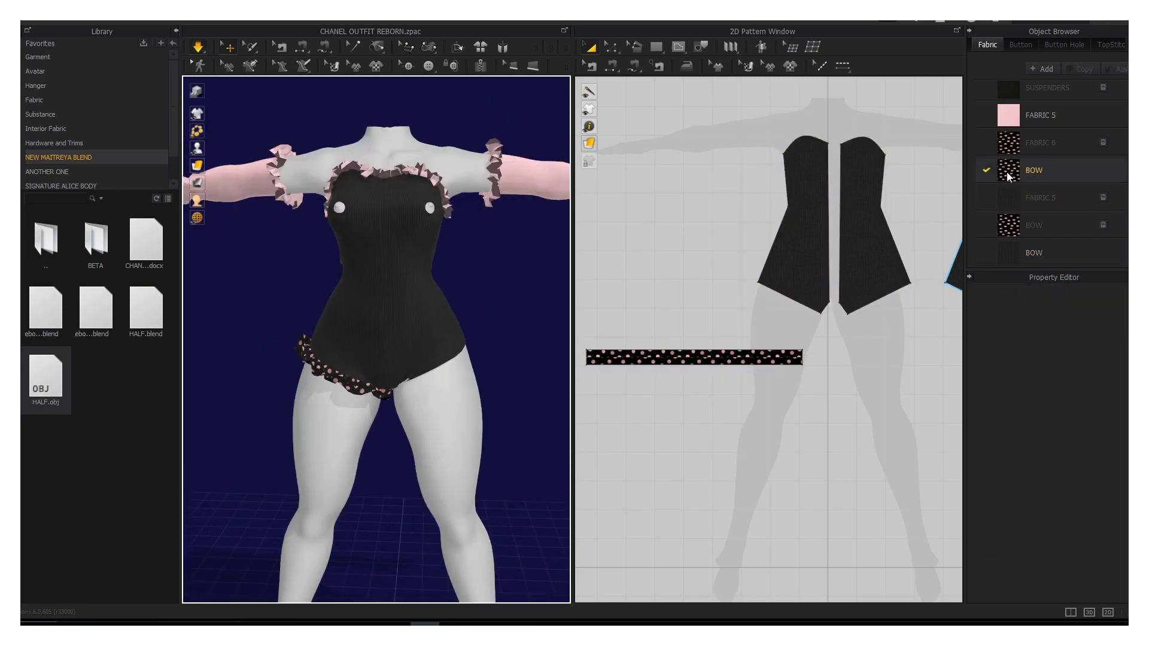
left_click(276, 176)
scroll(729, 148, "down", 5)
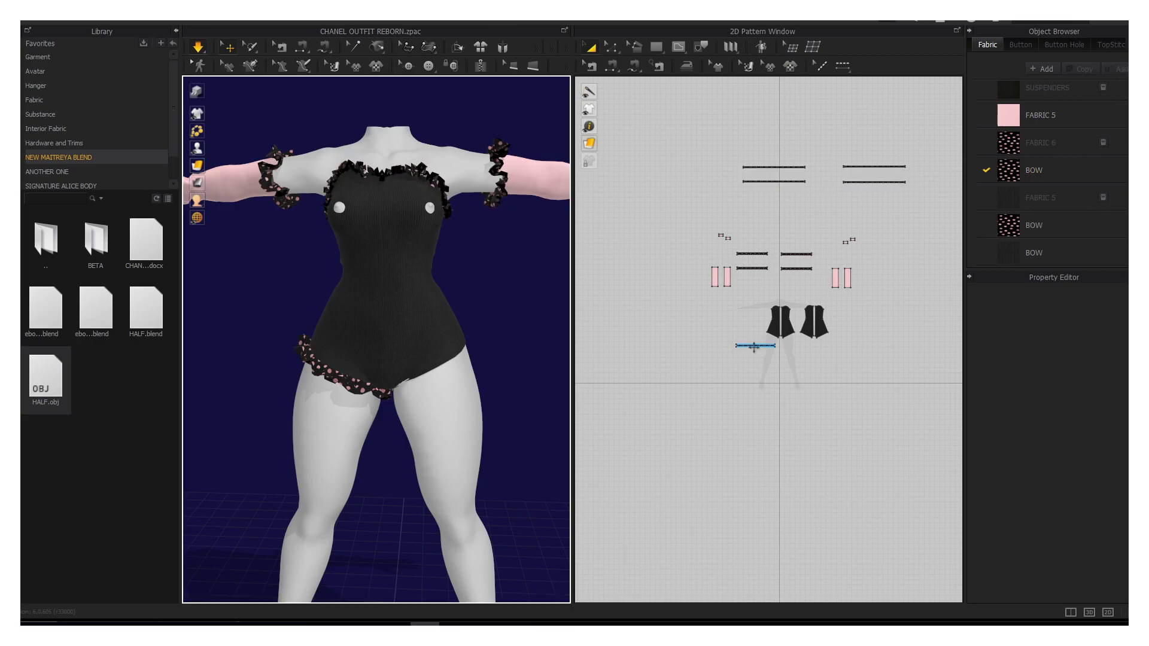
Step: Segment-sew one dotted hem strip's end to the other strip's end, closing the leg ruffle
left_click(756, 345)
scroll(755, 345, "up", 3)
scroll(484, 374, "down", 4)
right_click_drag(484, 375, 419, 371)
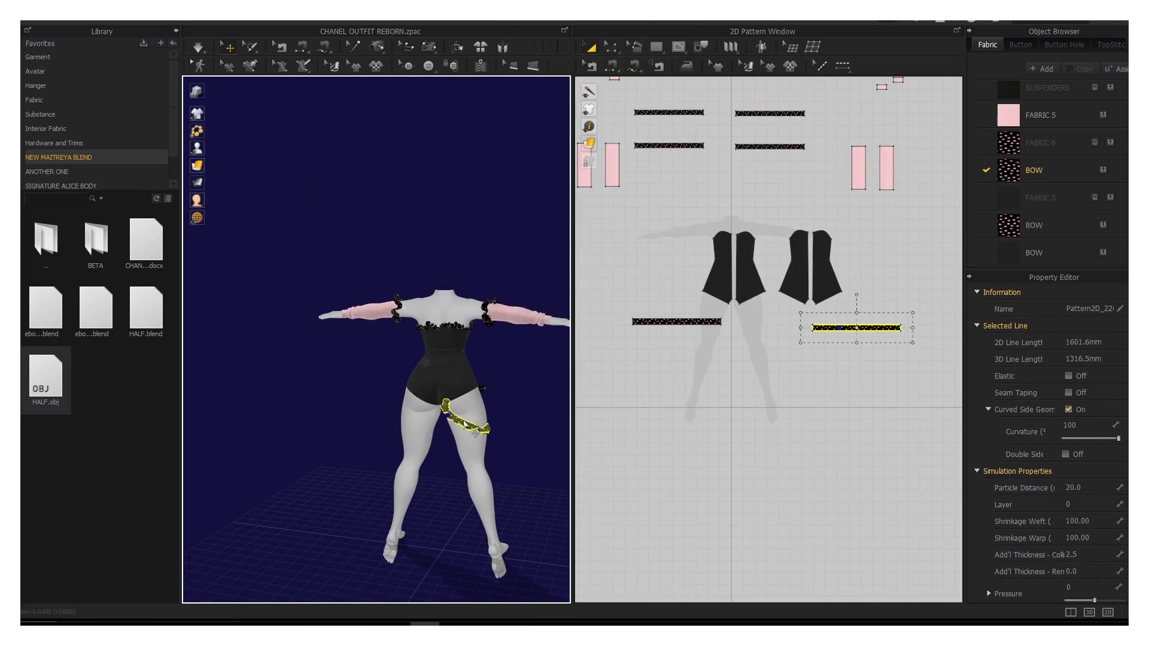
scroll(383, 360, "up", 5)
left_click(822, 66)
left_click(856, 327)
scroll(700, 347, "up", 3)
left_click(706, 290)
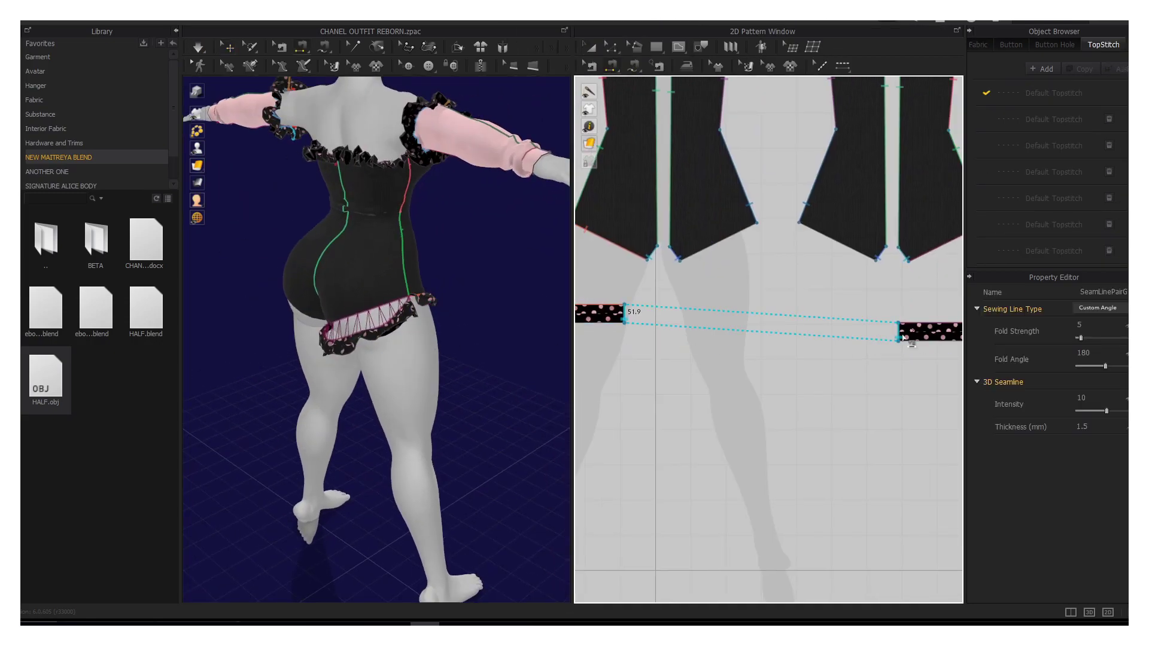
scroll(719, 335, "down", 3)
scroll(383, 359, "up", 3)
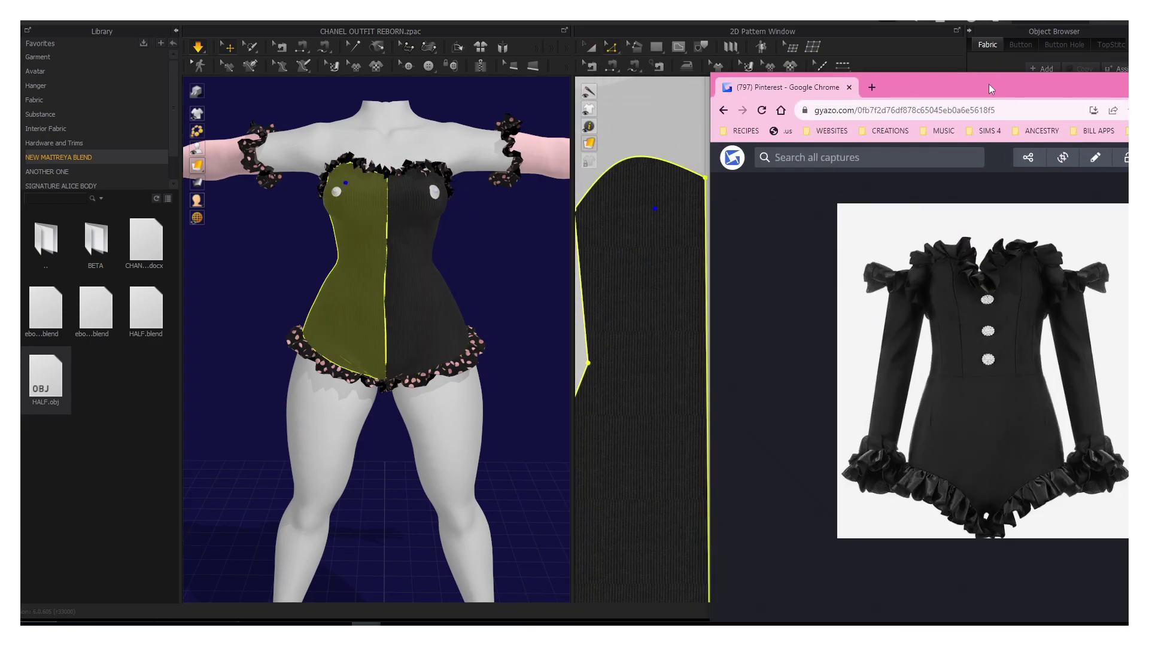
left_click(613, 51)
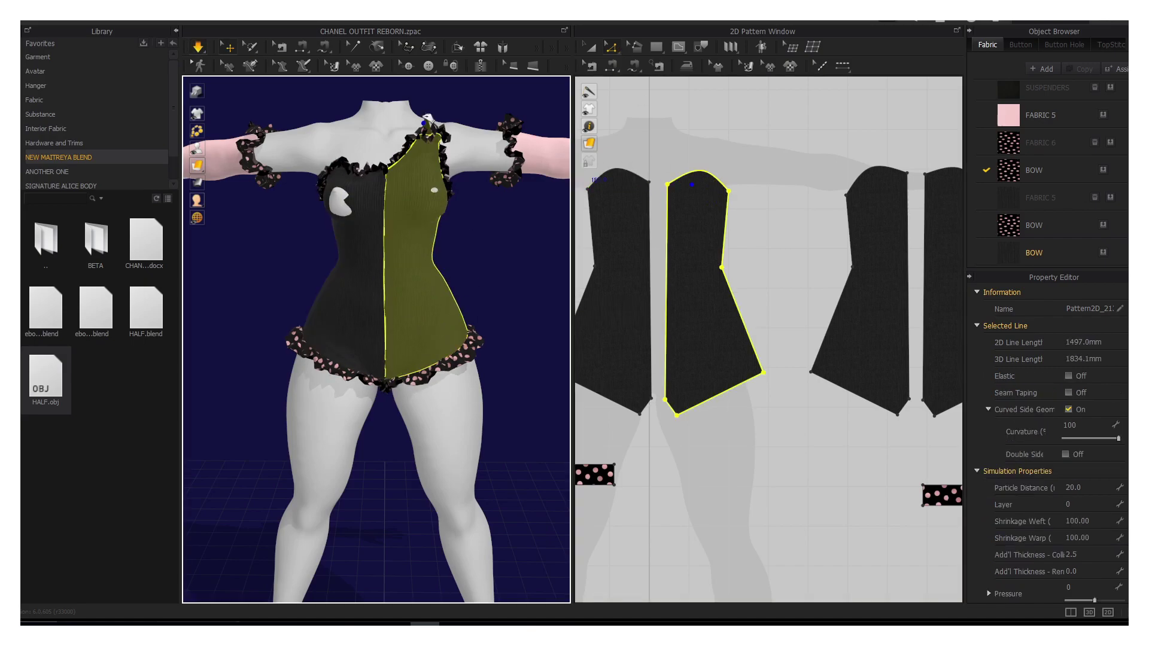
Step: Pull the dotted hem ruffle down the leg until it sits evenly, then release it
left_click(371, 439)
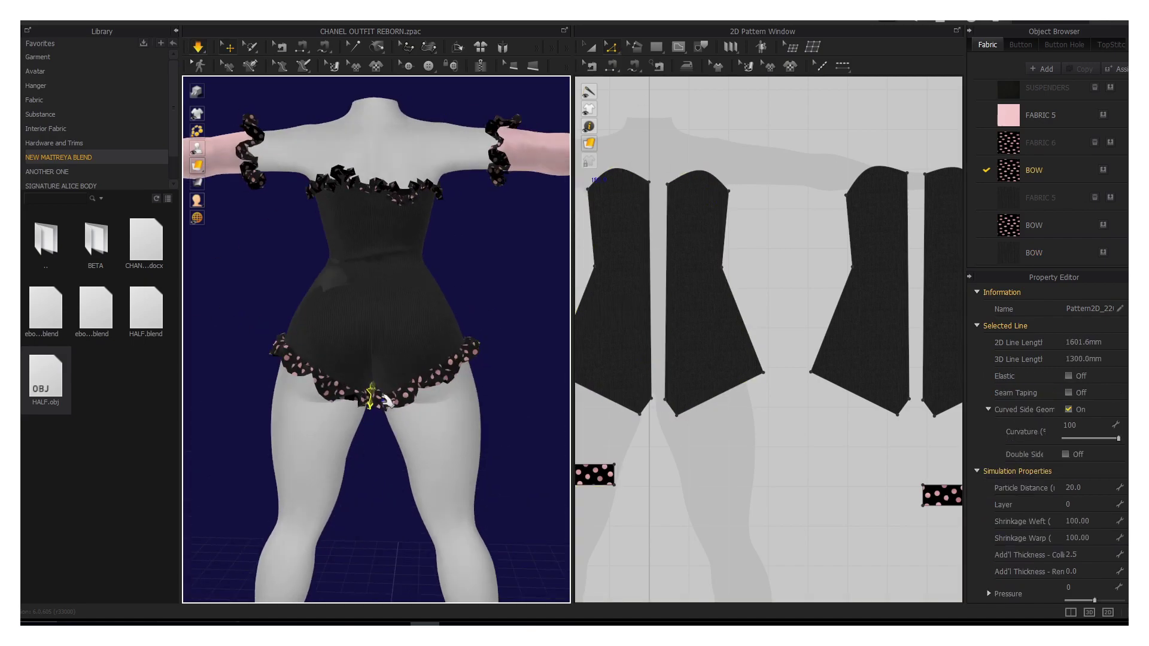
scroll(395, 527, "up", 5)
left_click(378, 421)
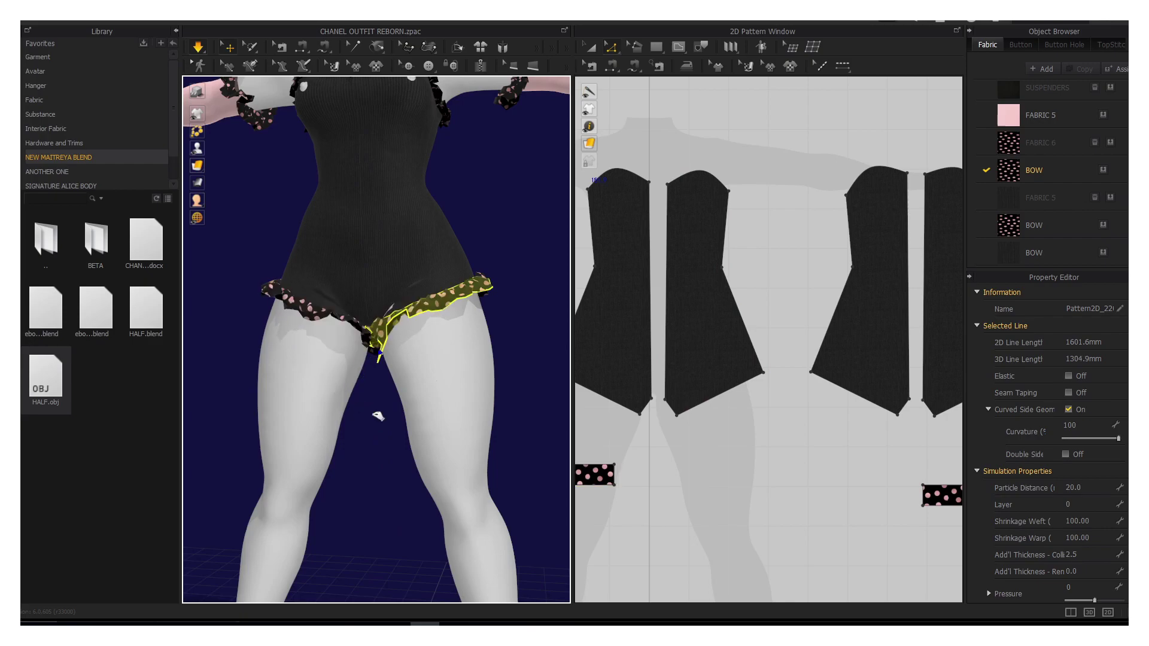
left_click(385, 438)
scroll(386, 440, "down", 3)
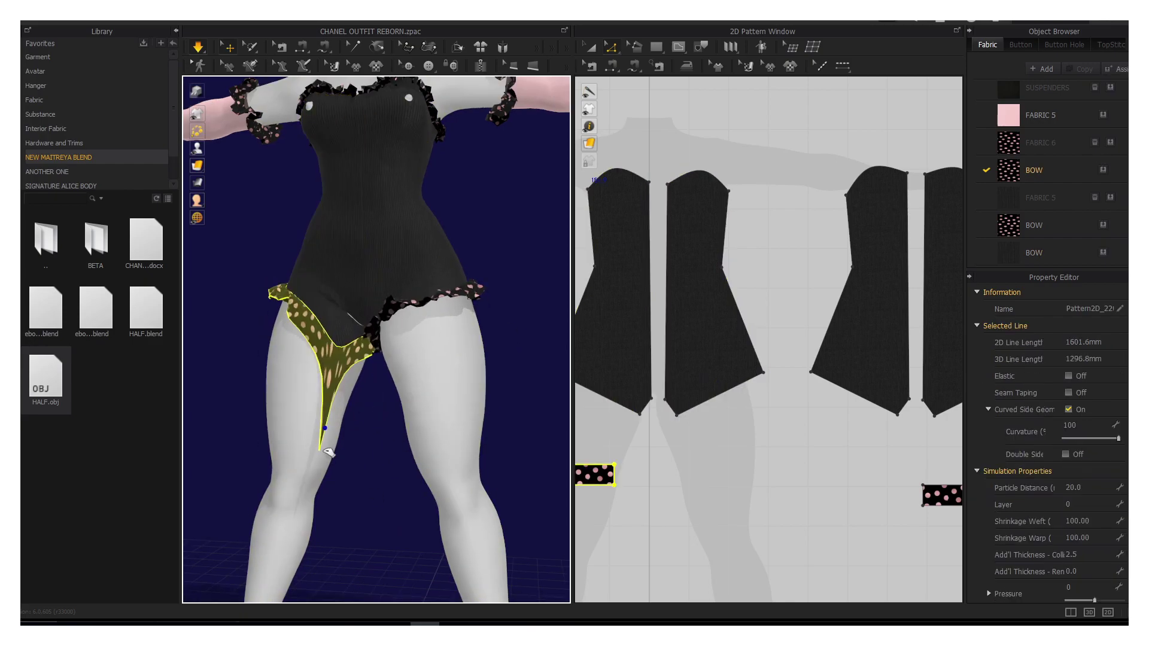
left_click(395, 416)
Step: Place the third white button below the other two and check the middle button's position
scroll(709, 172, "up", 3)
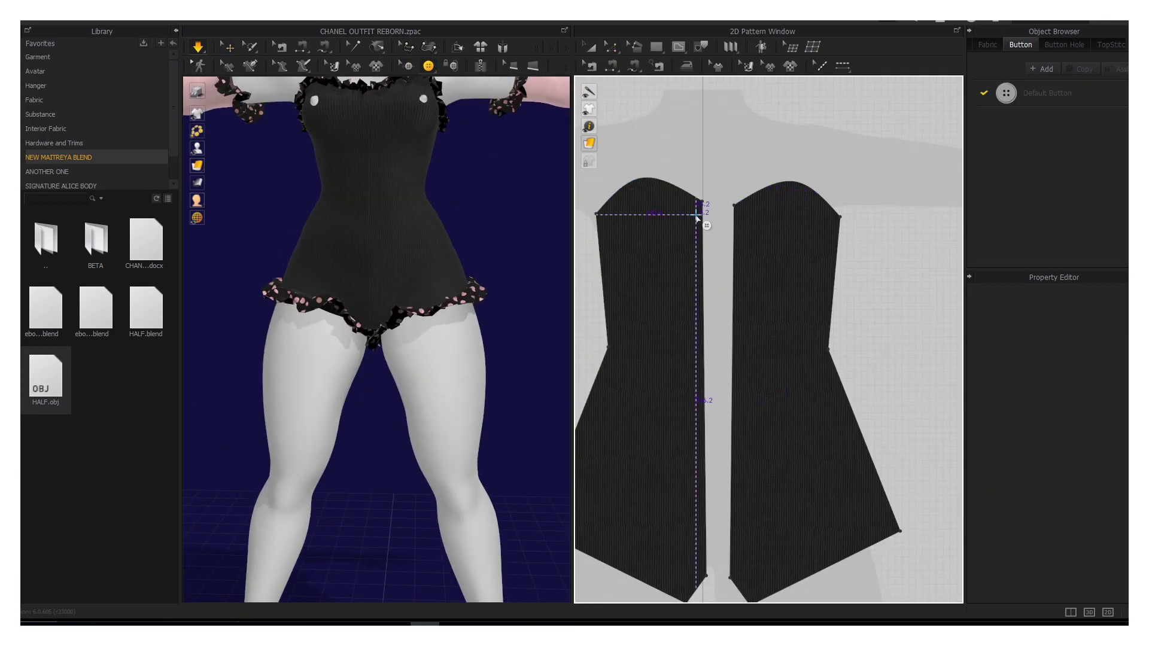
left_click(741, 299)
scroll(712, 276, "up", 4)
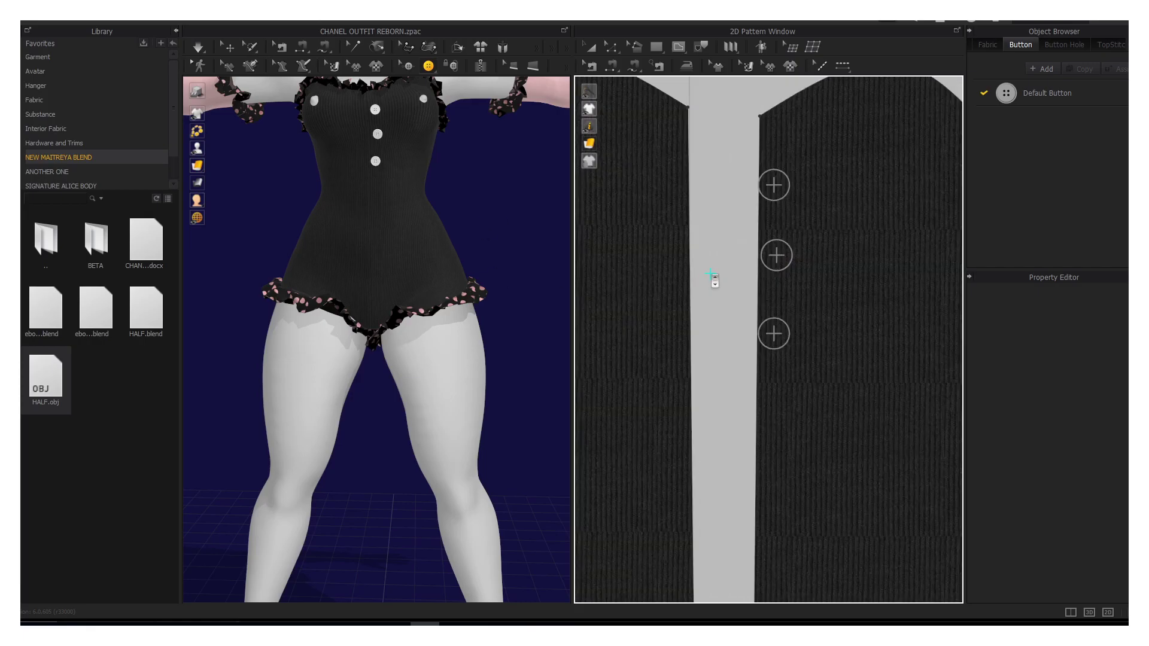
scroll(778, 260, "up", 3)
scroll(749, 263, "up", 1)
left_click(723, 265)
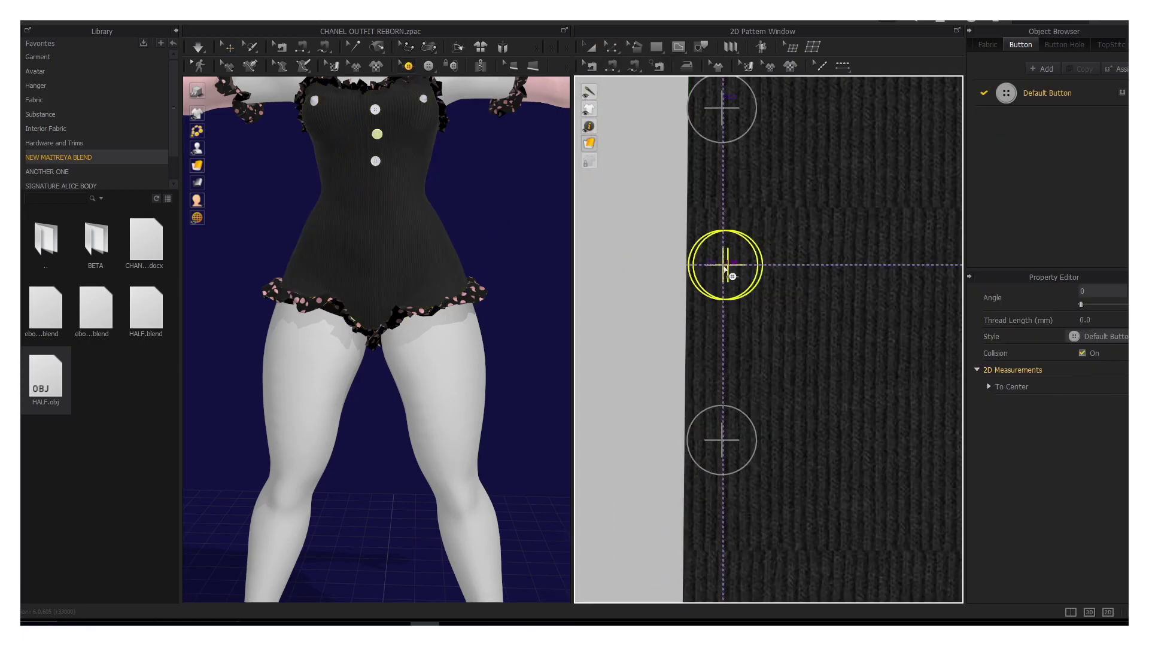
left_click(662, 288)
scroll(474, 226, "down", 4)
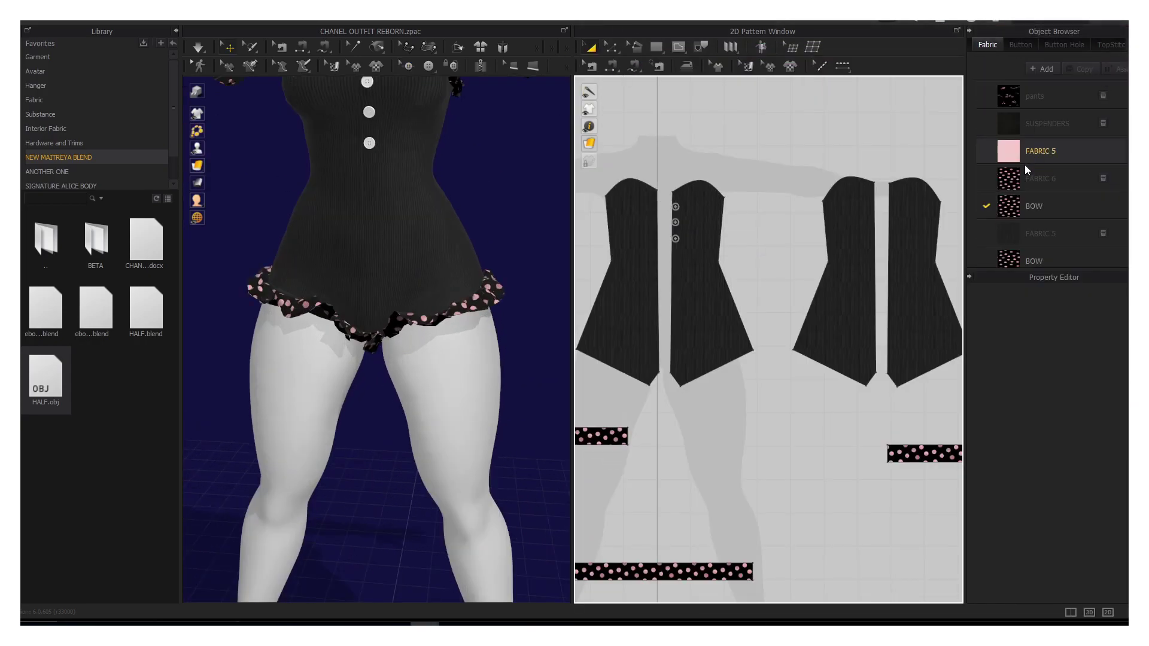
Step: Select the ruffle pieces, front bodice panels and neckline ruffle to inspect them
scroll(767, 335, "down", 3)
left_click(473, 290)
left_click(443, 269)
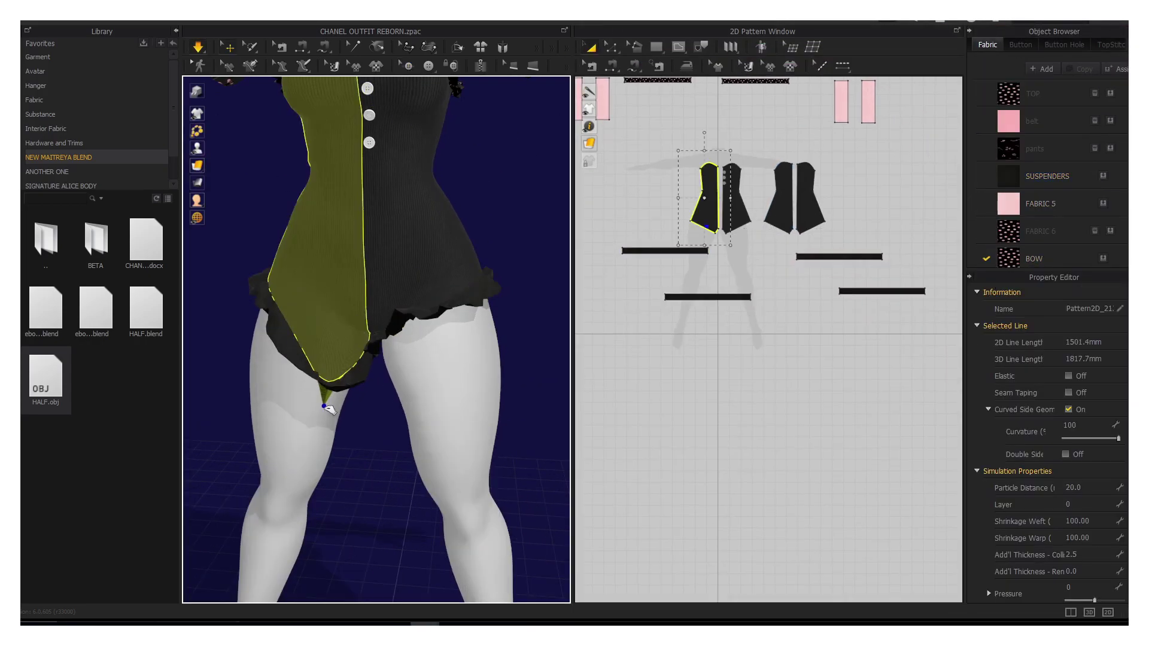
left_click(359, 359)
left_click(359, 442)
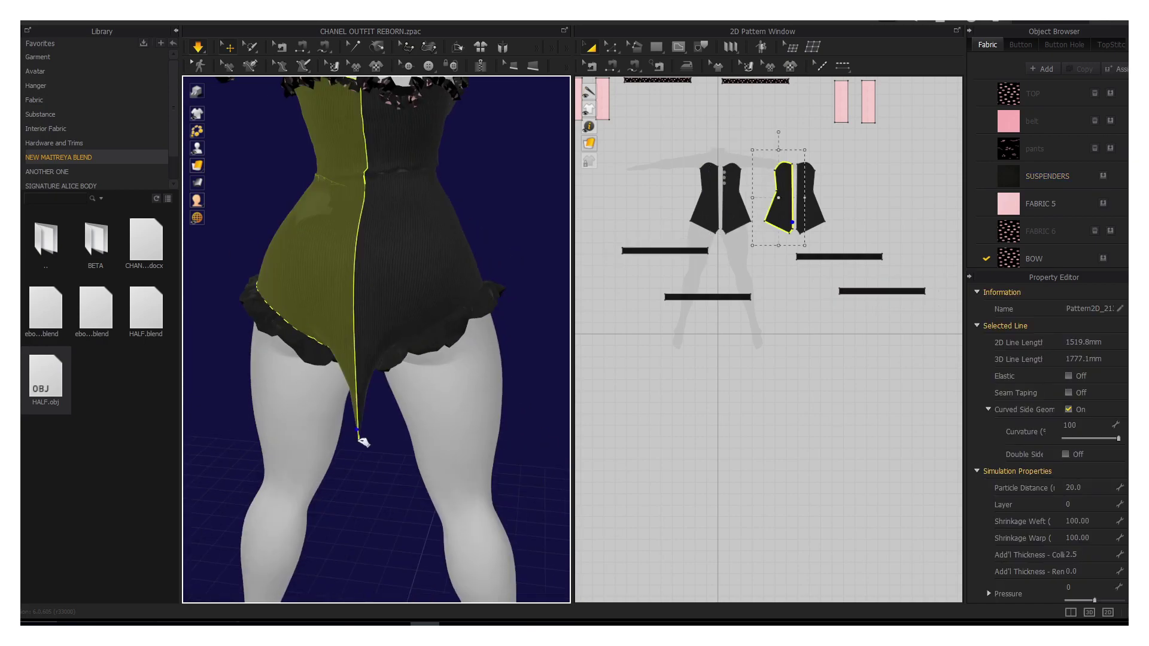
left_click(384, 329)
scroll(371, 299, "down", 3)
left_click(335, 159)
scroll(748, 240, "up", 5)
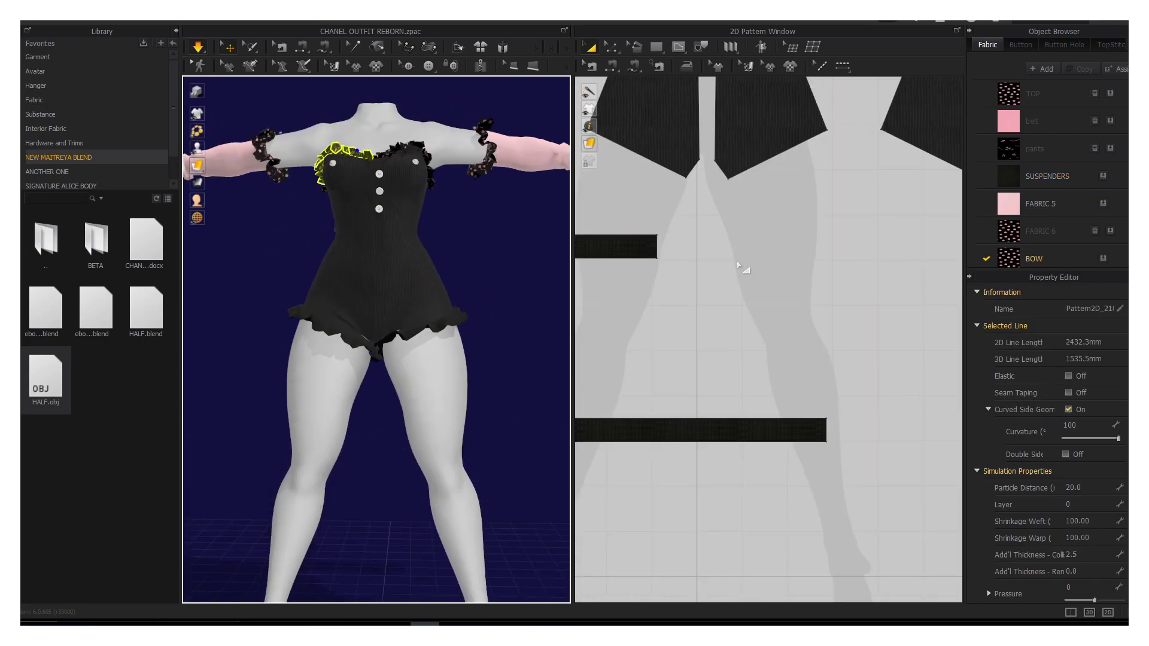
scroll(783, 249, "up", 5)
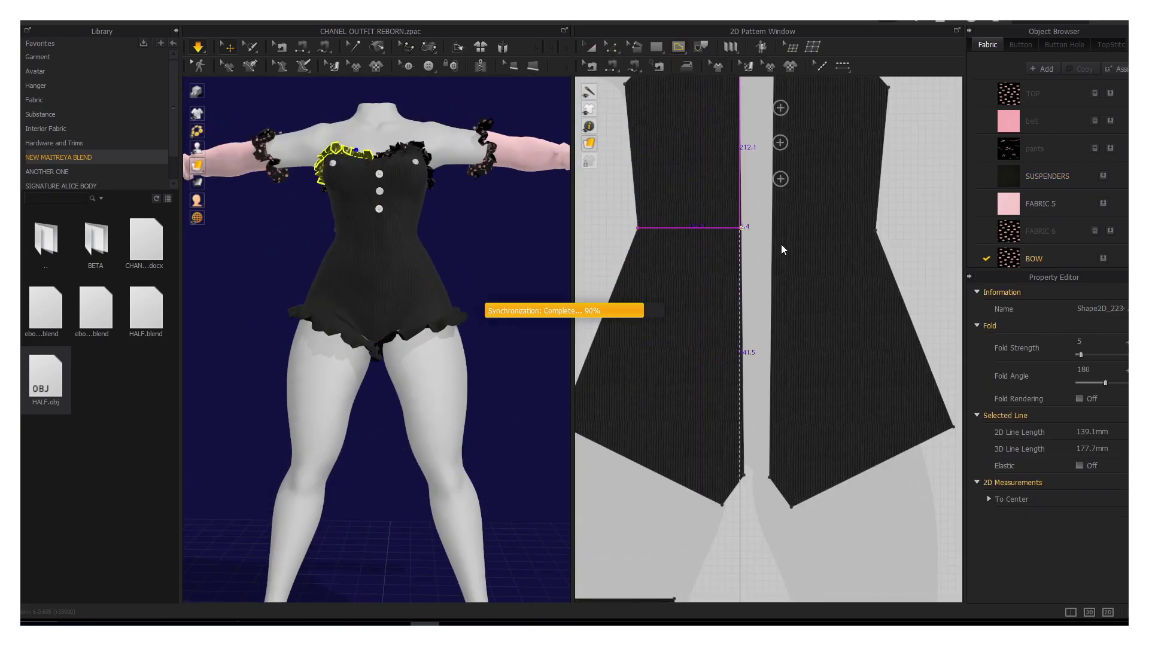
Step: Draw an internal line across the waist of the right front bodice panel
right_click(707, 228)
left_click(742, 354)
scroll(824, 238, "up", 3)
double_click(834, 236)
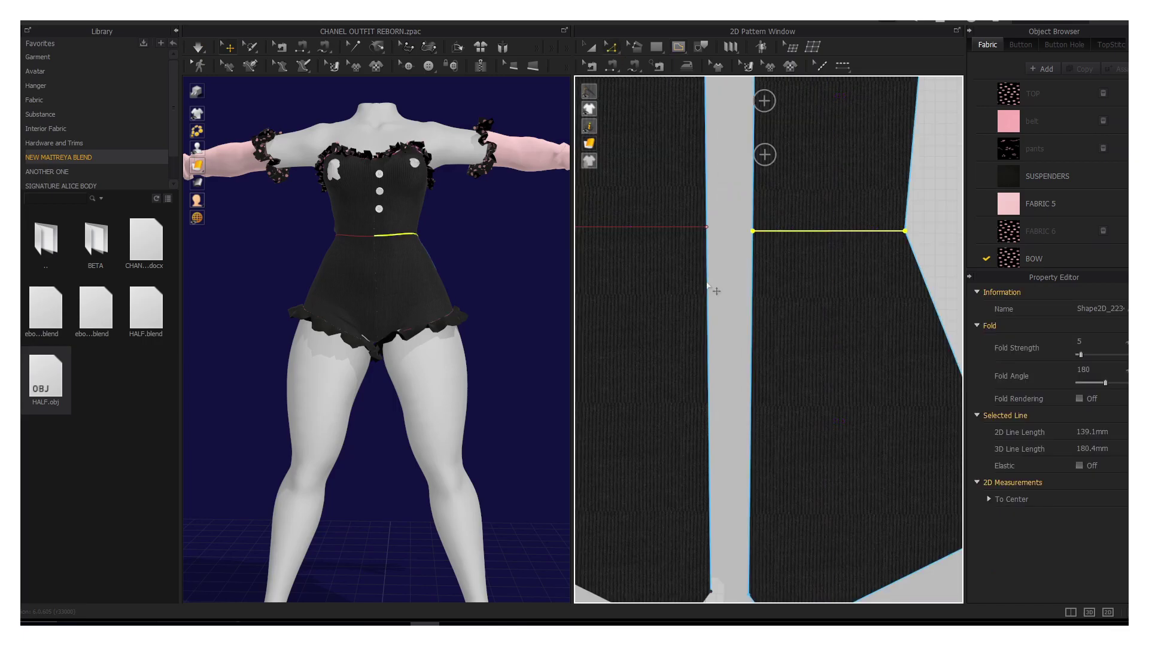
scroll(716, 287, "down", 5)
scroll(798, 251, "up", 5)
scroll(779, 264, "down", 2)
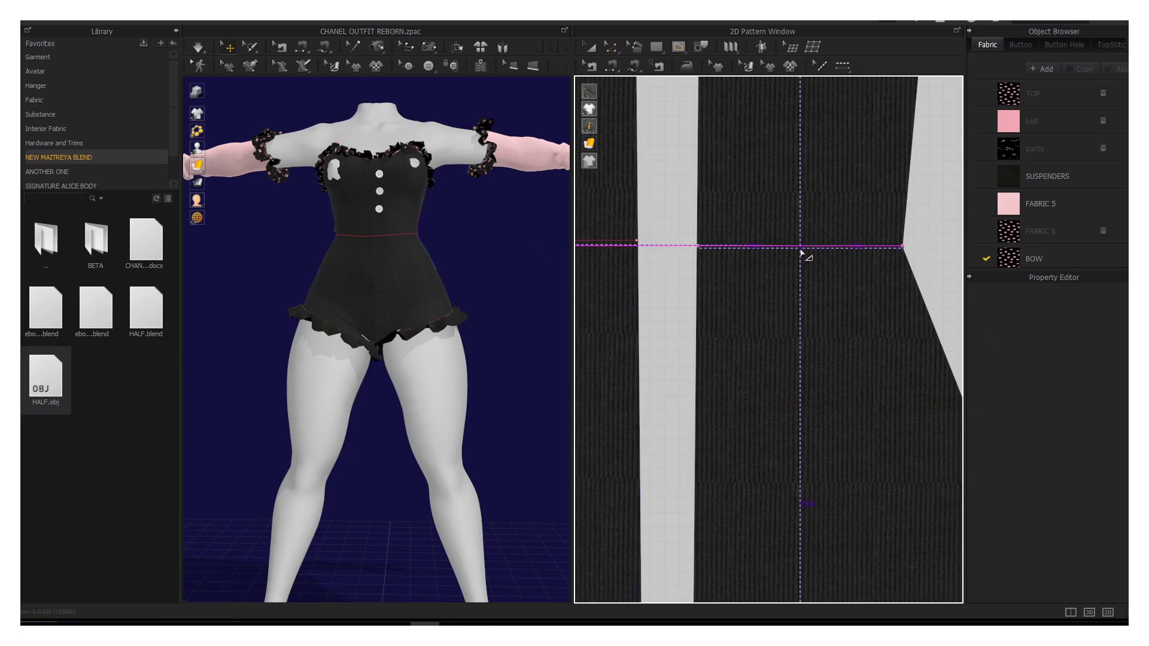
scroll(806, 251, "down", 3)
Step: Add the left panel's waist line, delete the lower skirt pieces, and begin a new outline
right_click(874, 258)
left_click(910, 223)
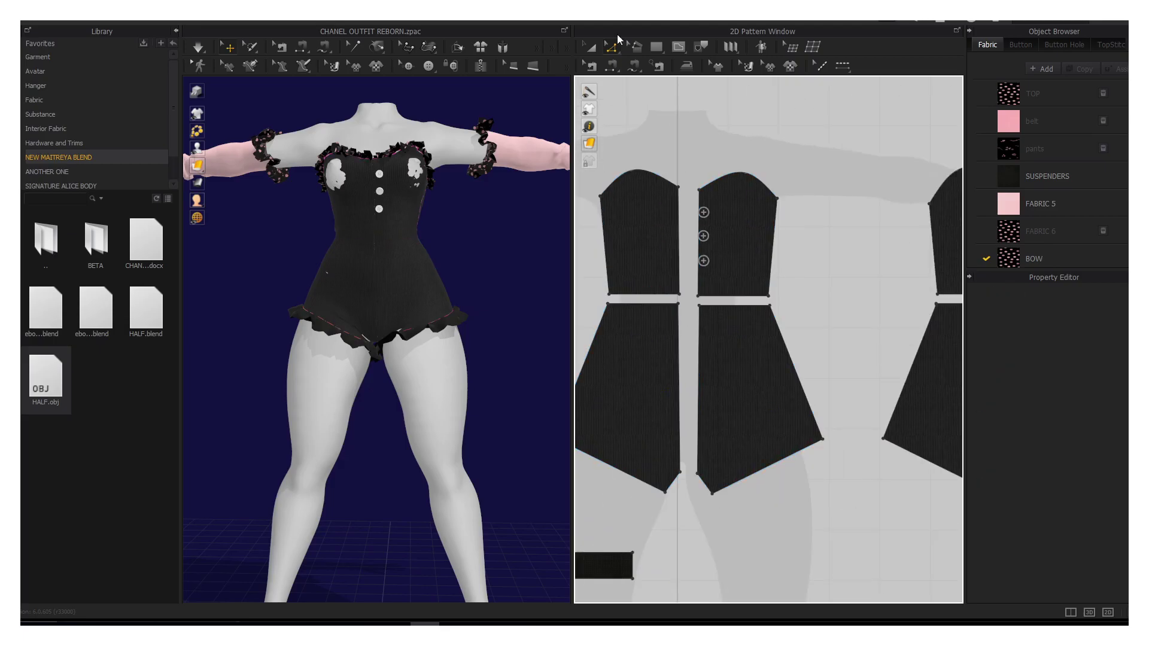
left_click_drag(670, 335, 958, 587)
key("Delete")
left_click(615, 50)
left_click(657, 47)
left_click(649, 293)
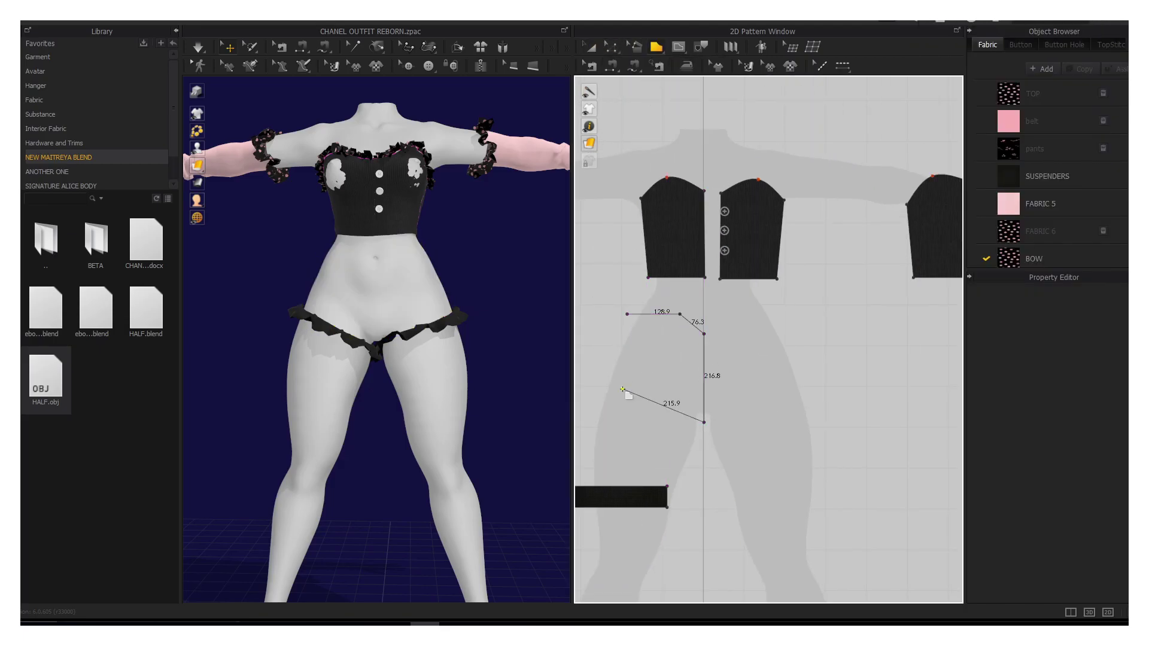
Step: Close the outline into a polka-dot hip panel and widen its top edge to 154.3 mm
left_click(595, 403)
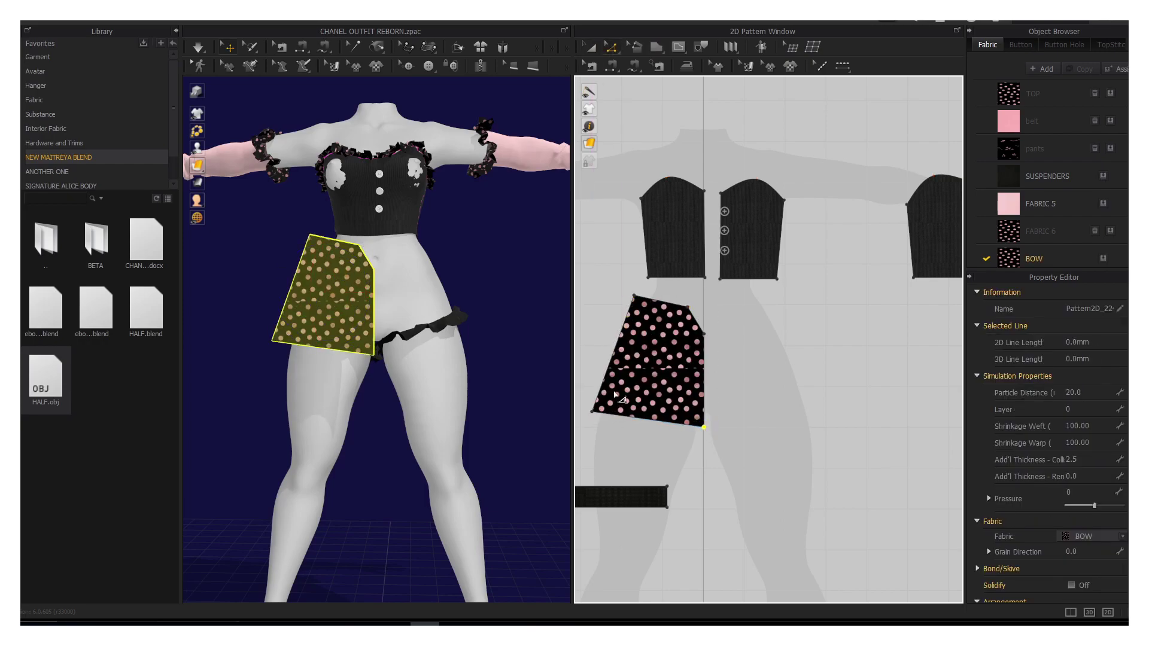
scroll(700, 328, "up", 3)
scroll(699, 328, "down", 3)
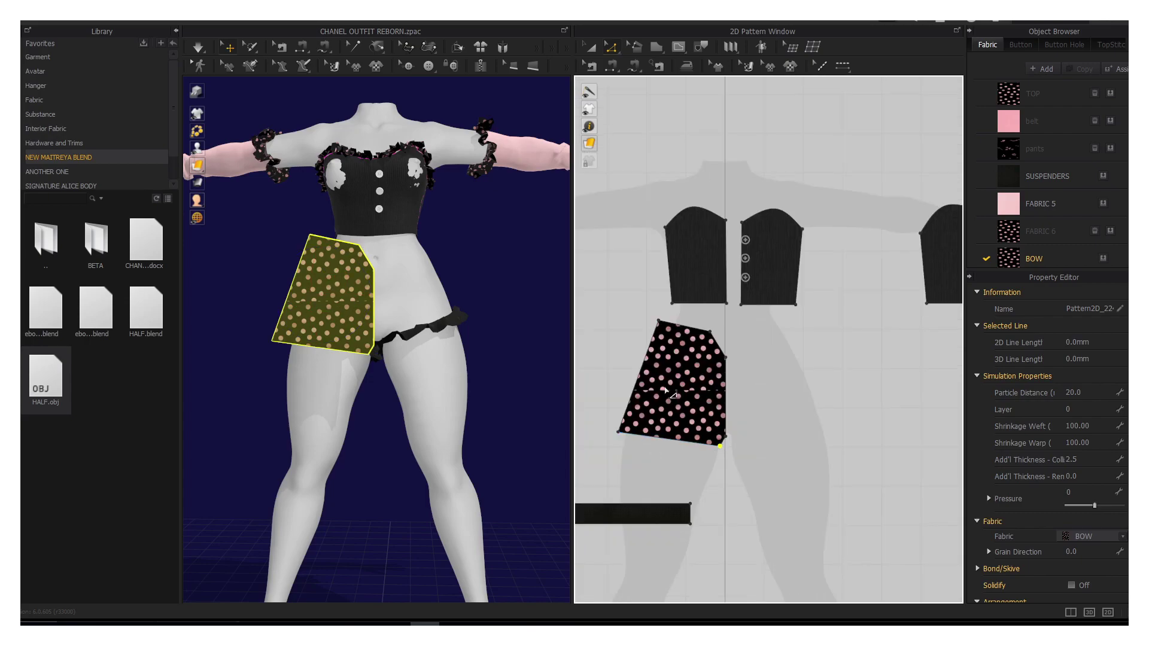
left_click(699, 326)
left_click_drag(699, 328, 725, 334)
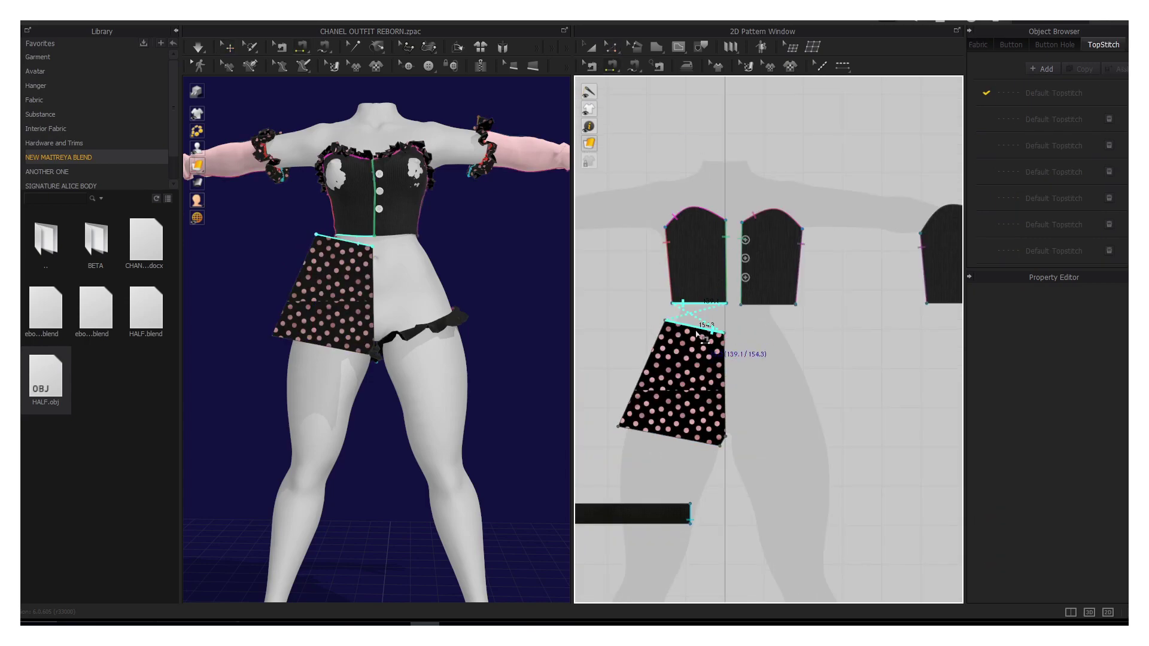
scroll(753, 371, "down", 3)
mouse_move(419, 341)
right_mouse_down()
mouse_move(526, 346)
mouse_move(296, 339)
mouse_move(473, 379)
right_mouse_up()
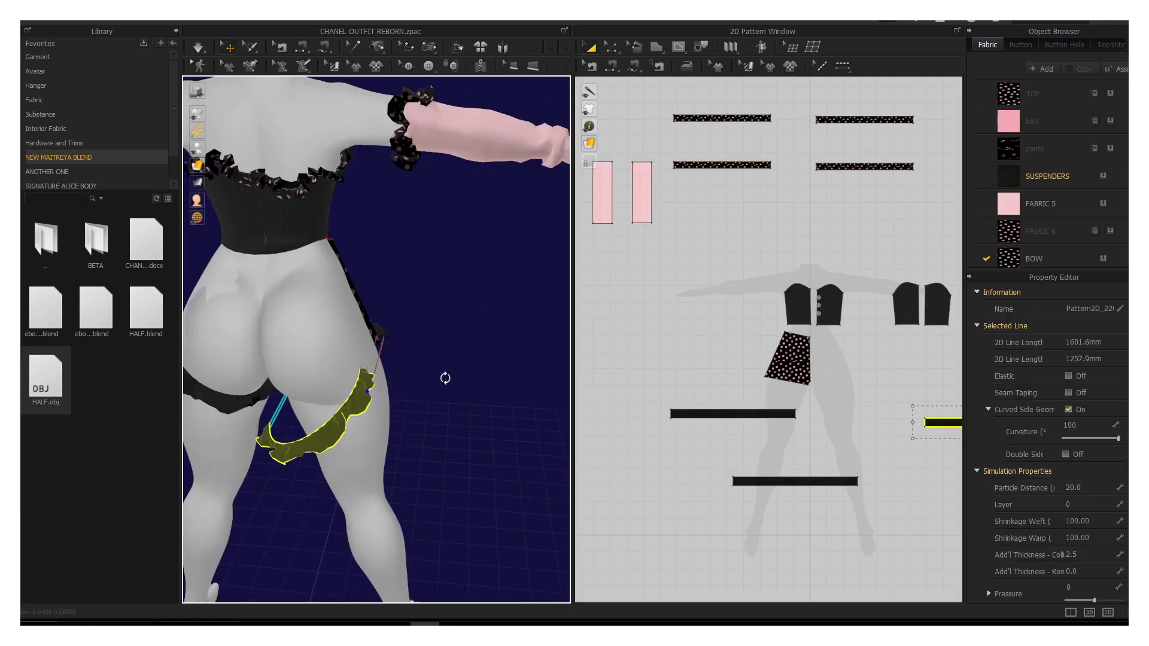
Step: Mirror-paste the polka-dot front panel beside the original and sew their centre edges
right_click_drag(472, 378, 348, 299)
left_click(348, 299)
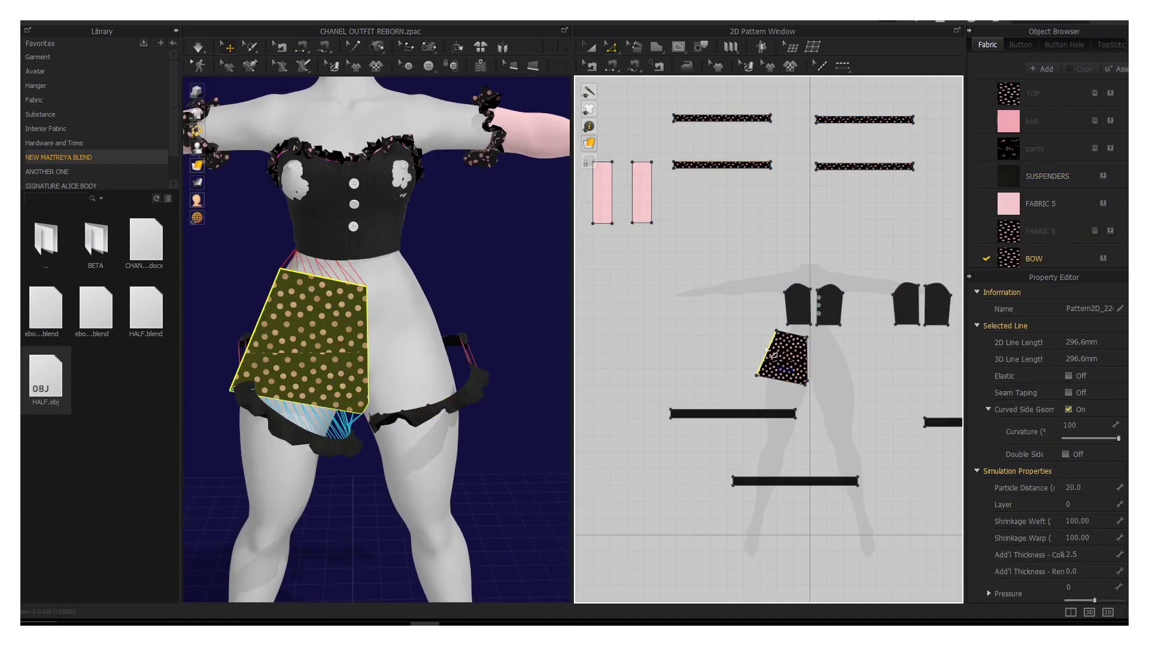
key("ctrl+r")
left_click(844, 357)
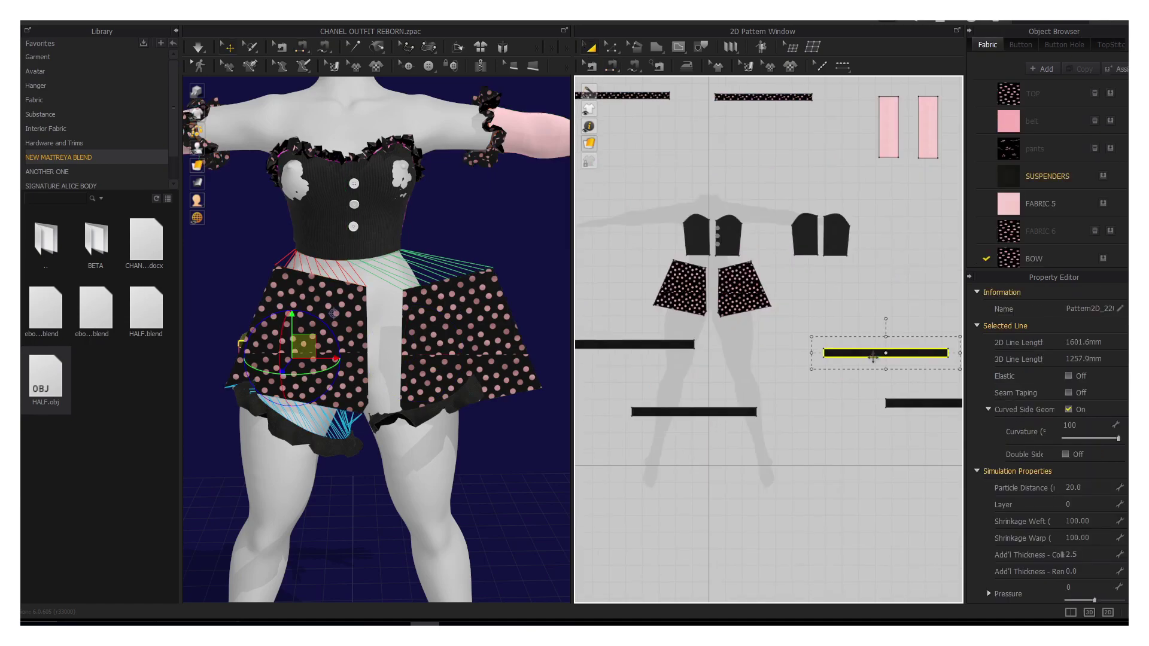
right_click_drag(419, 359, 380, 397)
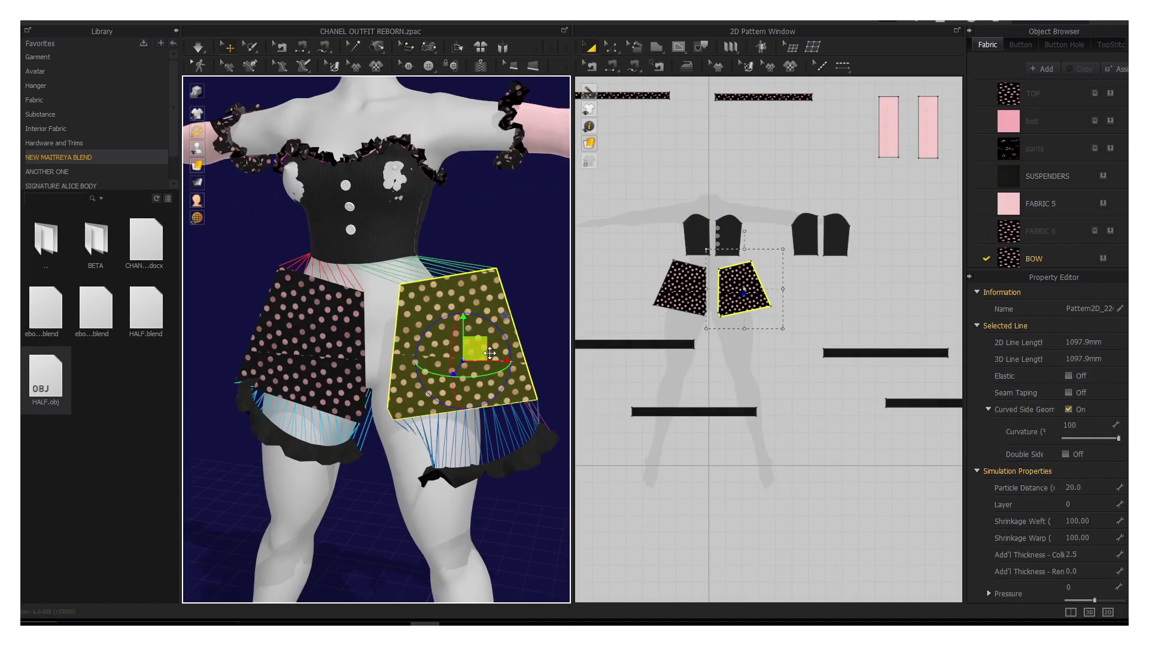
Step: Copy the front panel pair and paste it as the back panels
left_click(706, 288)
left_click(723, 290)
key("ctrl+c")
key("ctrl+v")
scroll(766, 335, "down", 3)
left_click(885, 272)
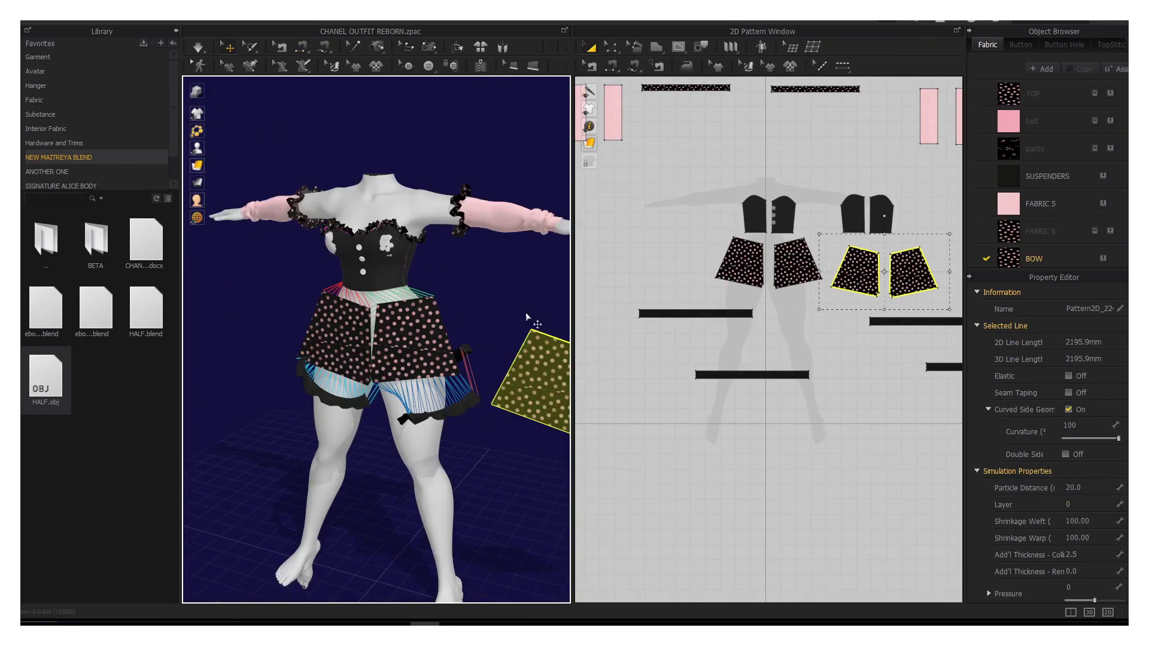
right_click_drag(526, 313, 488, 325)
Step: Wrap the back panels around the hips, sew them to the fronts, and simulate
right_click(359, 299)
left_click(383, 275)
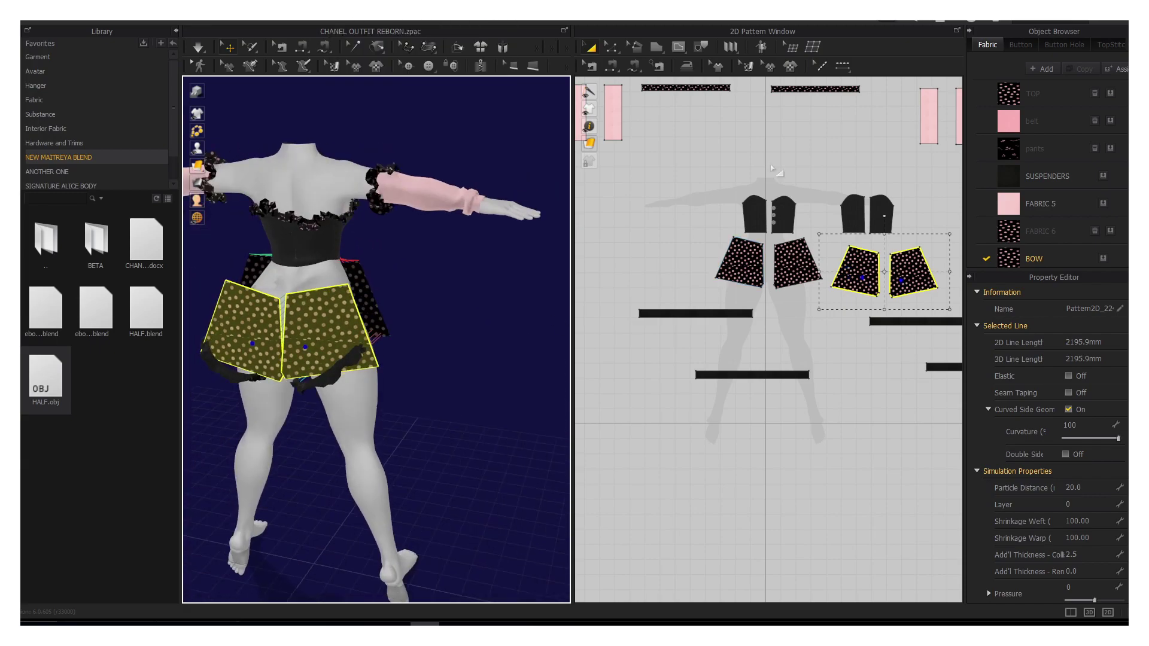
key("n")
middle_click_drag(724, 371, 635, 371)
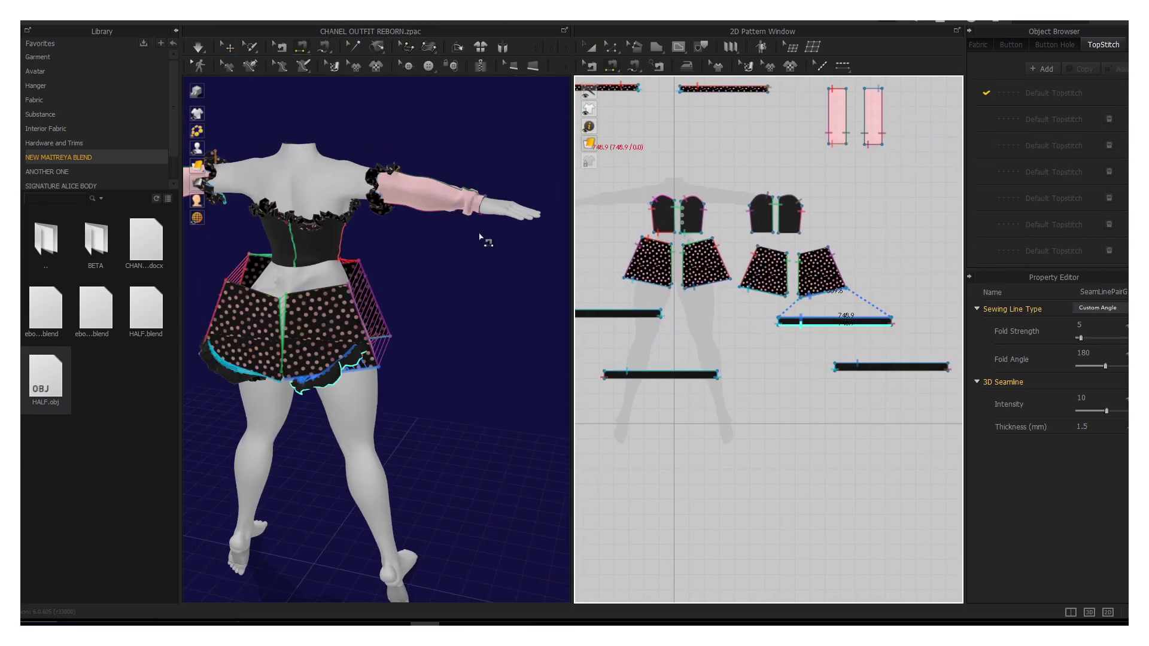
key("space")
Step: Stop the simulation and select the bodice, back shorts panels and ruffle strip around the avatar
key("a")
right_click_drag(378, 335, 479, 335)
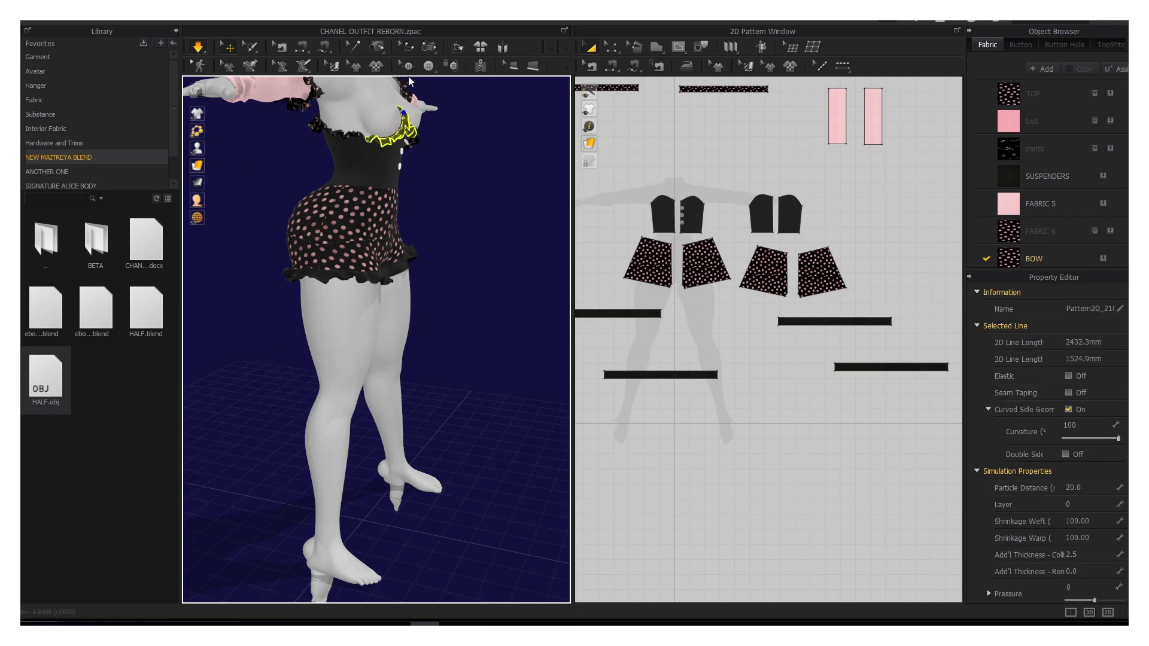
left_click(398, 129)
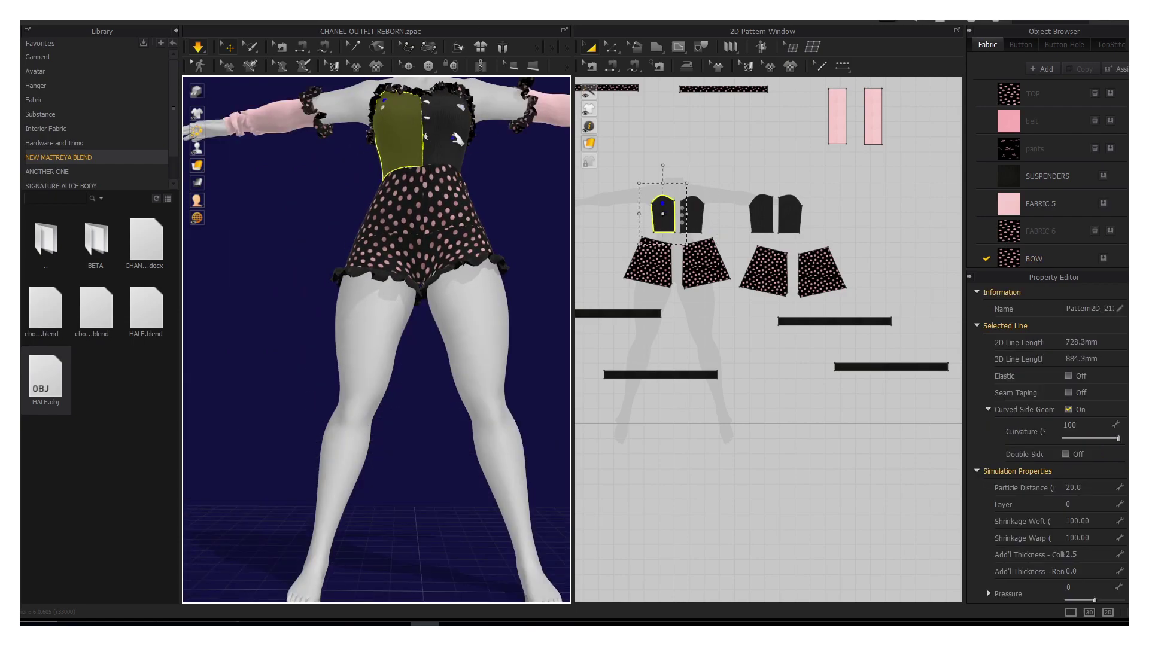
scroll(430, 103, "up", 2)
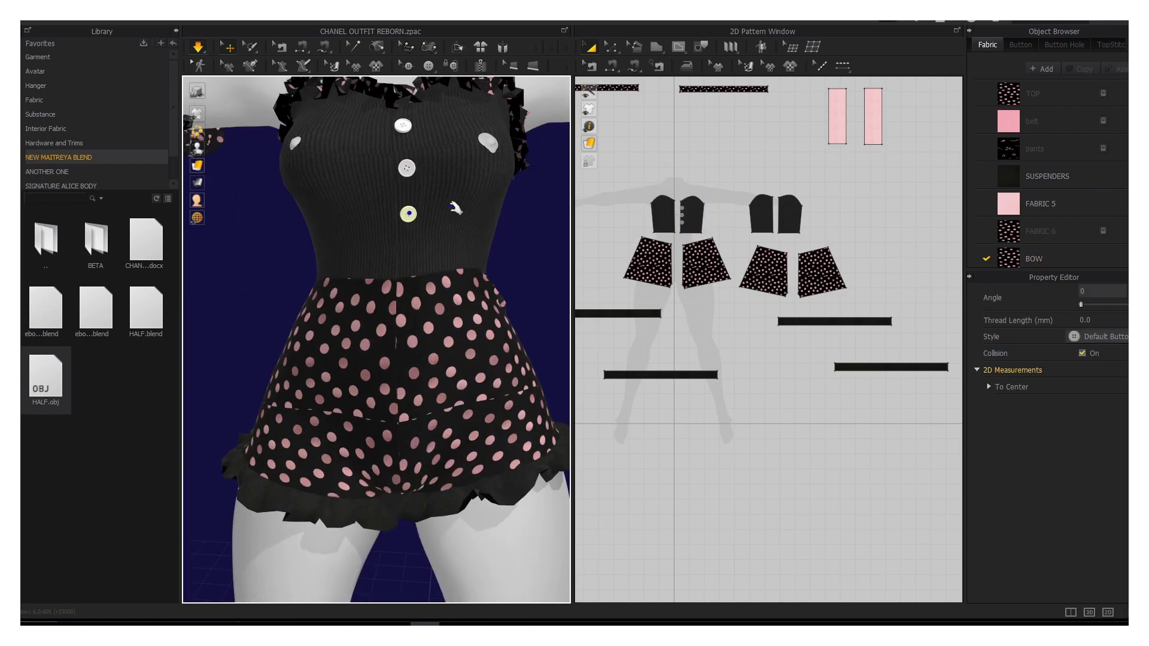
right_click_drag(335, 299, 455, 299)
left_click(407, 383)
right_click_drag(395, 257, 185, 275)
left_click(368, 366)
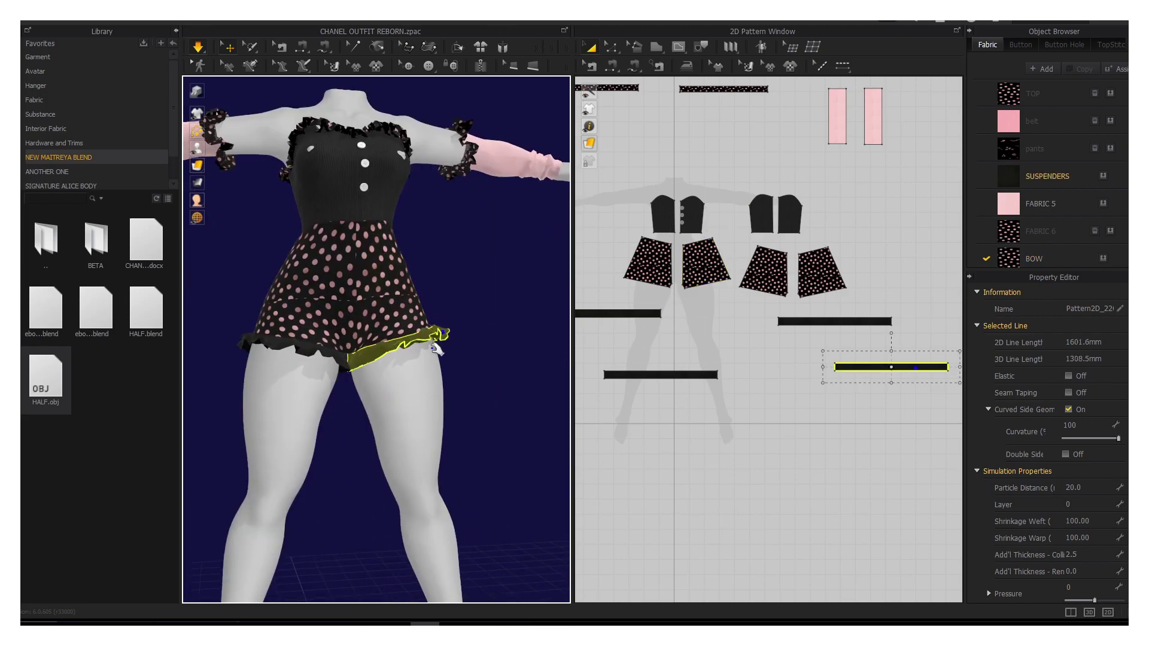
right_click_drag(437, 349, 175, 367)
scroll(709, 281, "up", 5)
left_click(766, 205)
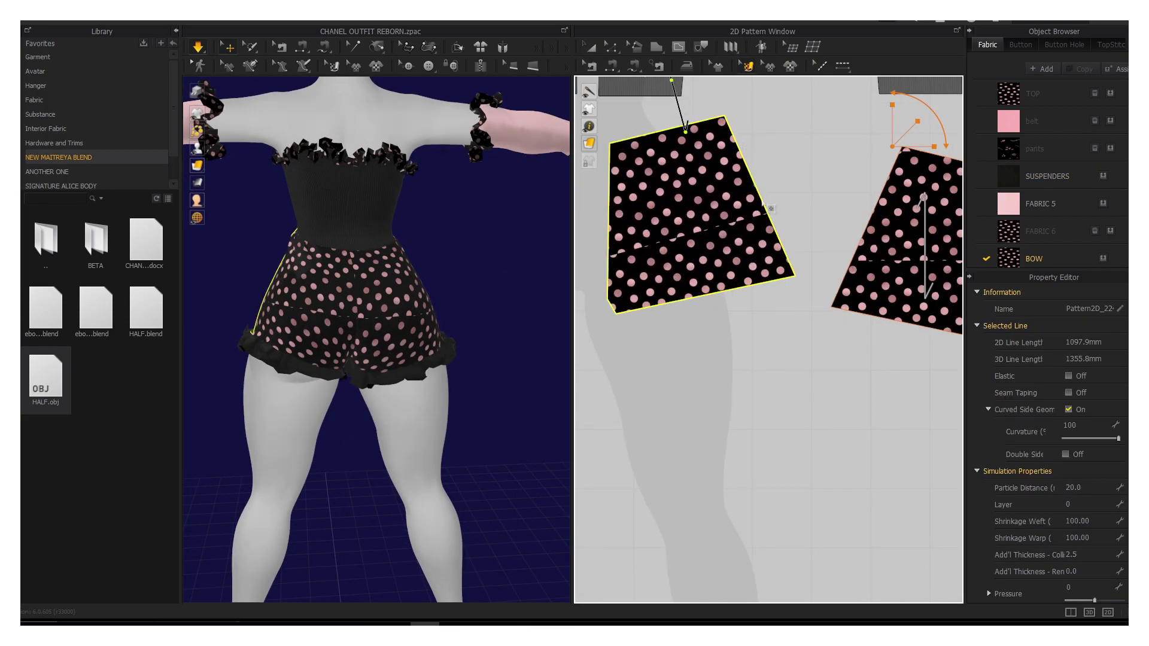
Step: Apply the black fabric to the shorts panels, then select the shorts frill
key("0")
scroll(662, 296, "down", 4)
left_click(859, 270)
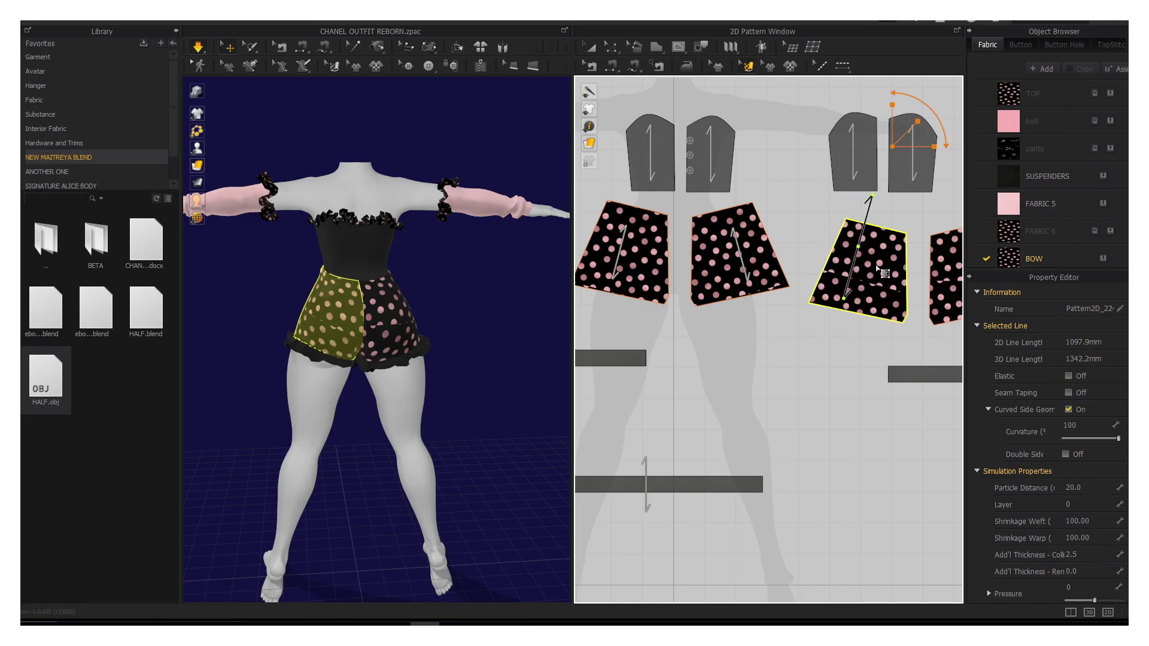
right_click_drag(858, 269, 733, 272)
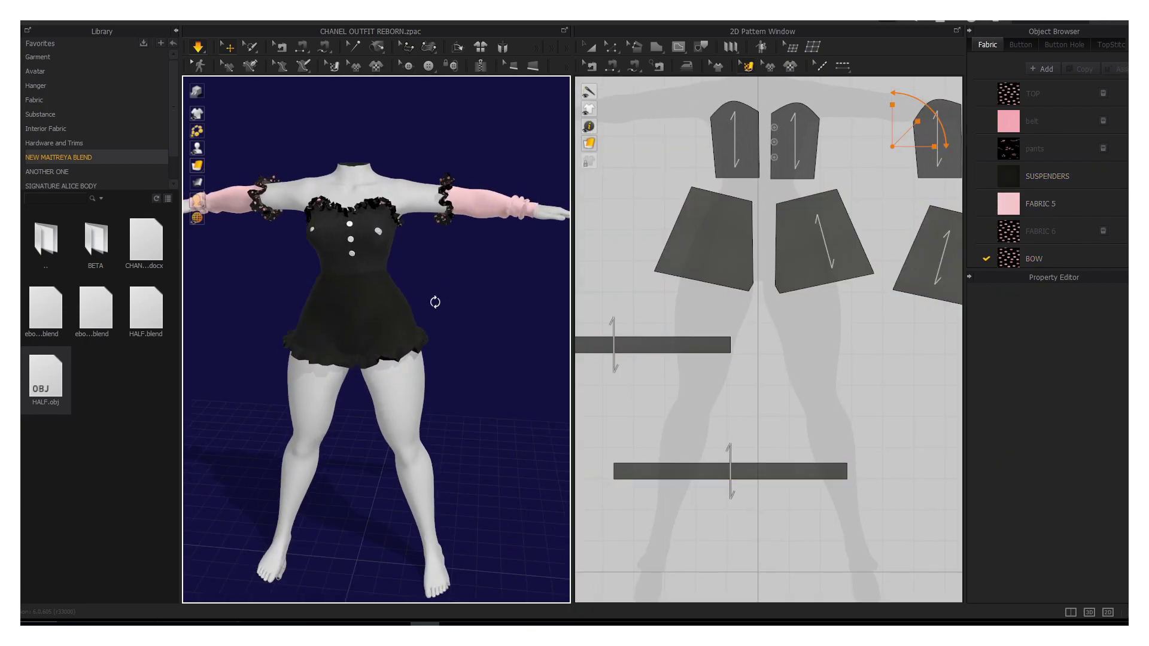
scroll(437, 299, "up", 5)
left_click(513, 303)
scroll(903, 451, "down", 3)
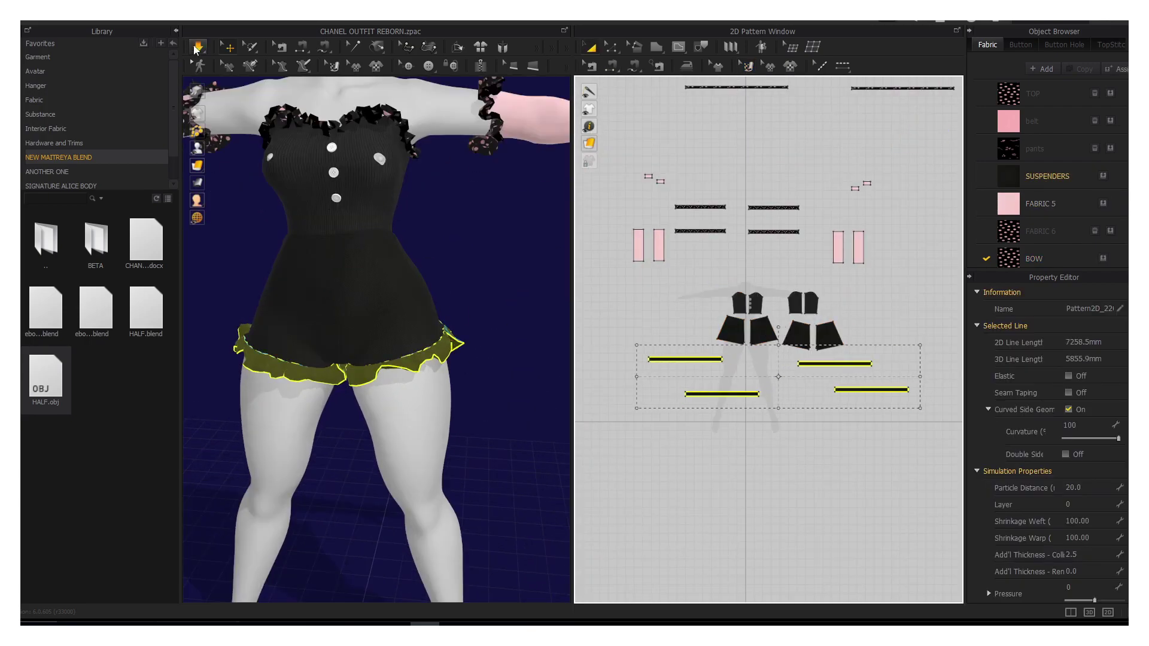
Step: Select the sleeves and inspect the black romper from several angles, ending in front view
scroll(503, 236, "down", 3)
left_click(503, 236)
left_click(441, 367)
right_click_drag(441, 367, 352, 335)
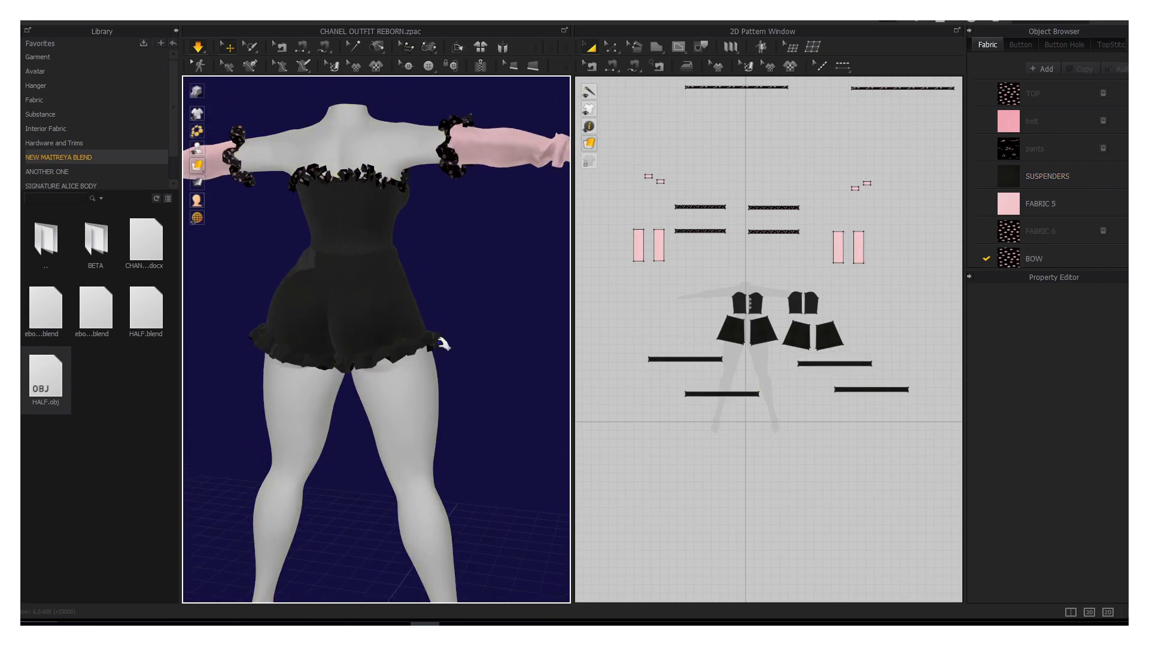
left_click(501, 150)
right_click_drag(502, 150, 407, 201)
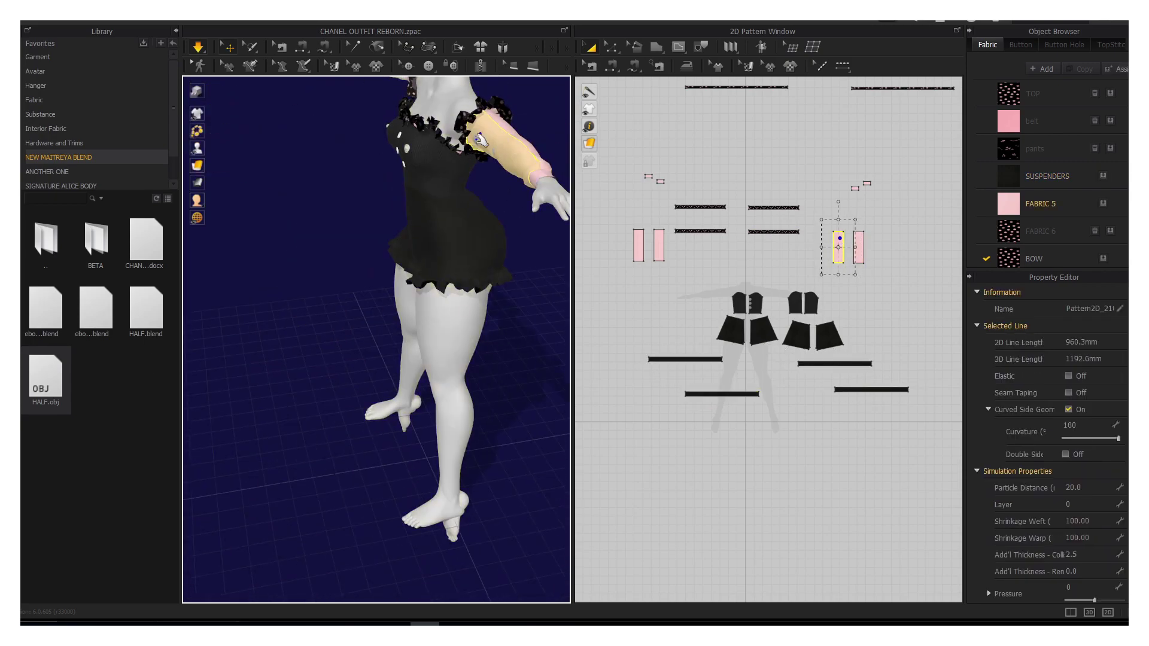
scroll(385, 223, "down", 3)
left_click(539, 173)
right_click_drag(539, 173, 419, 179)
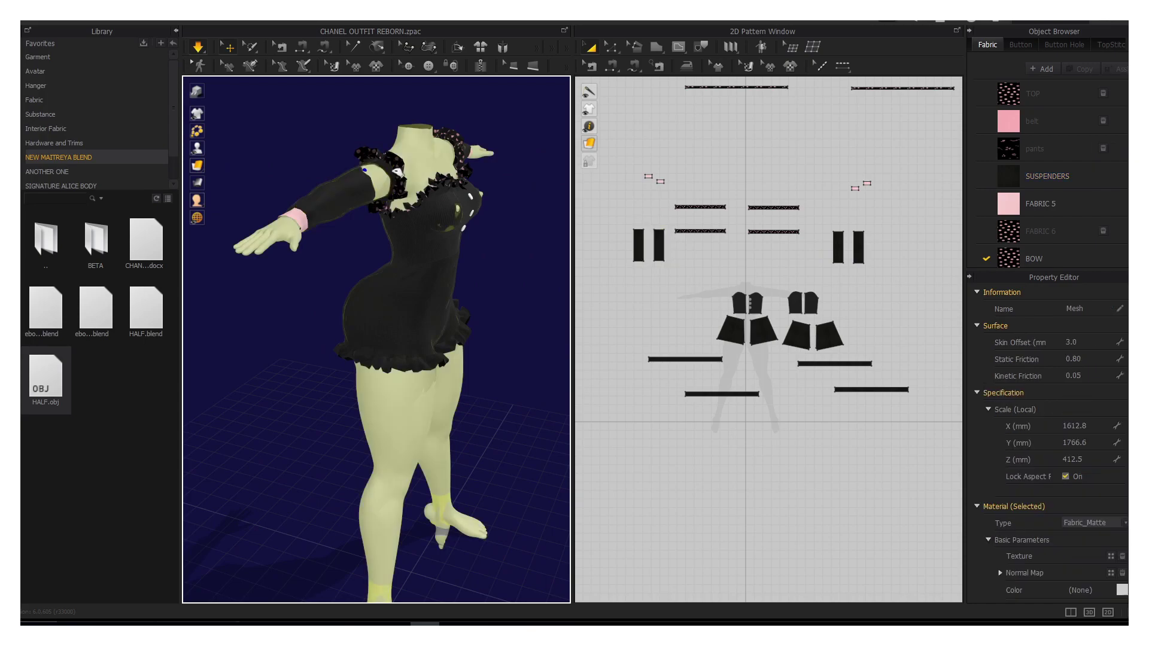
left_click(412, 168)
left_click(601, 346)
key("2")
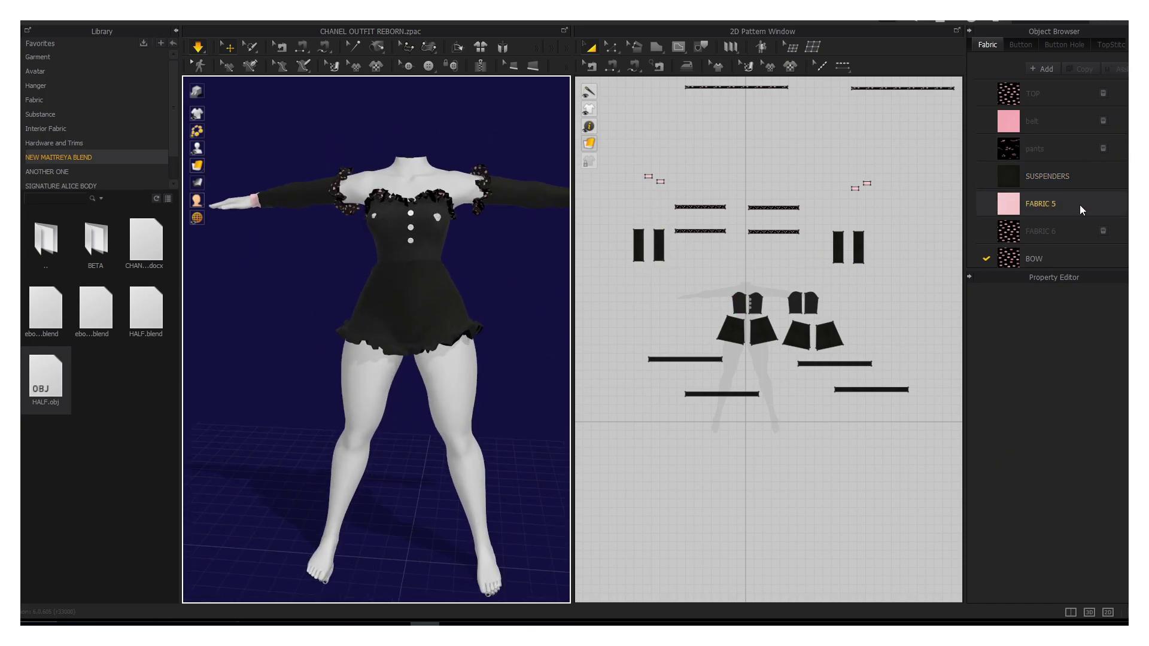
Step: Duplicate the SUSPENDERS fabric and select the four arm ruffle strips
right_click(1042, 176)
left_click(1059, 200)
left_click_drag(659, 189, 788, 235)
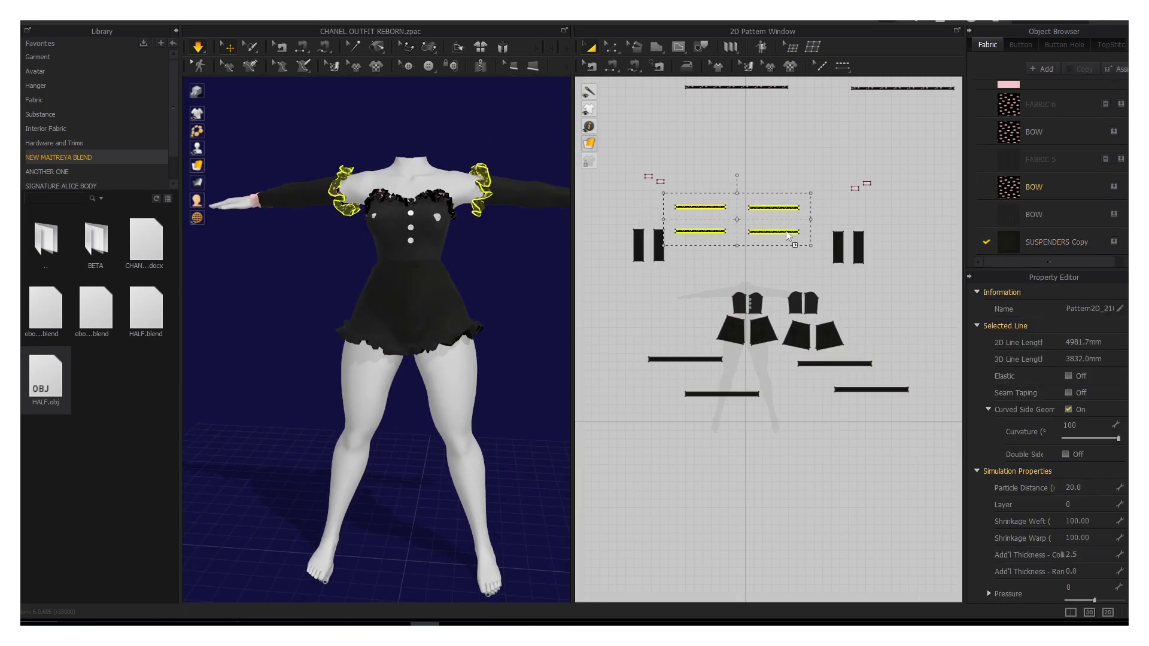
right_click_drag(261, 242, 359, 245)
left_click(657, 46)
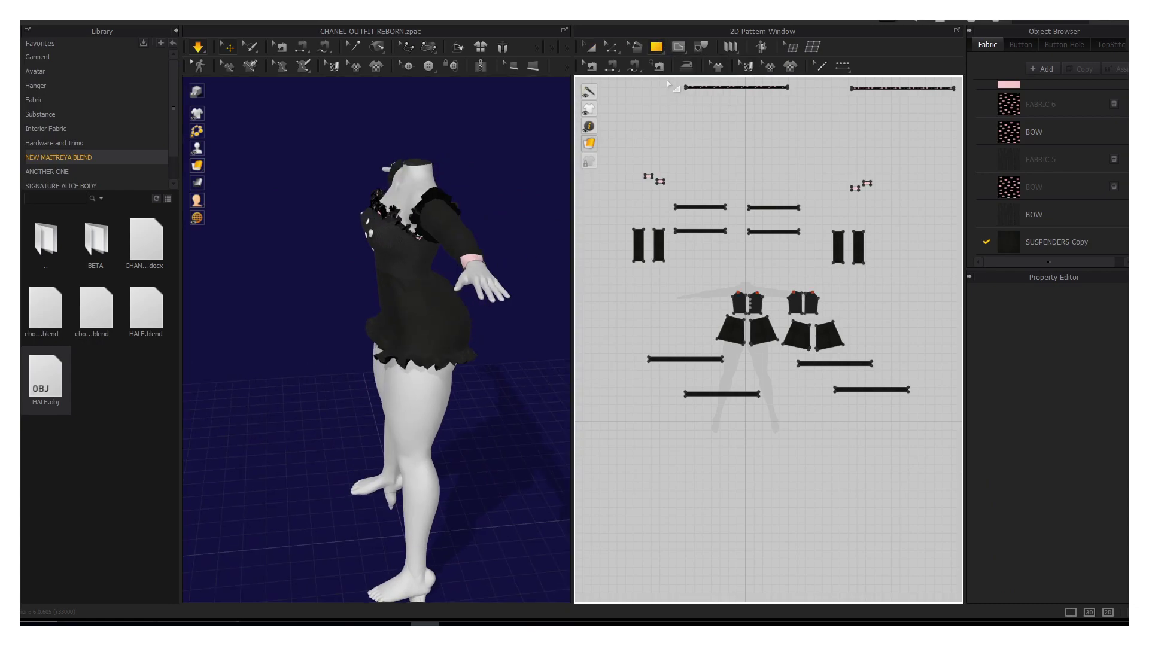
scroll(680, 244, "up", 5)
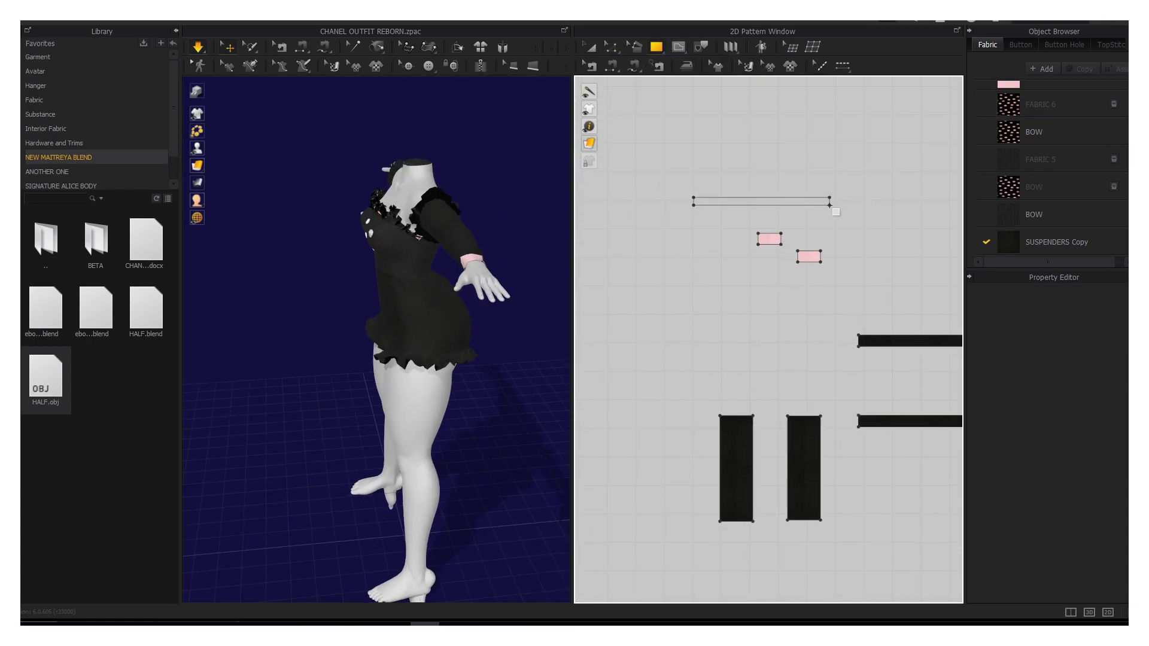
Step: Orbit in to the hand and sew a pink cuff piece to the long black strip
left_click_drag(830, 205, 830, 206)
scroll(377, 264, "up", 3)
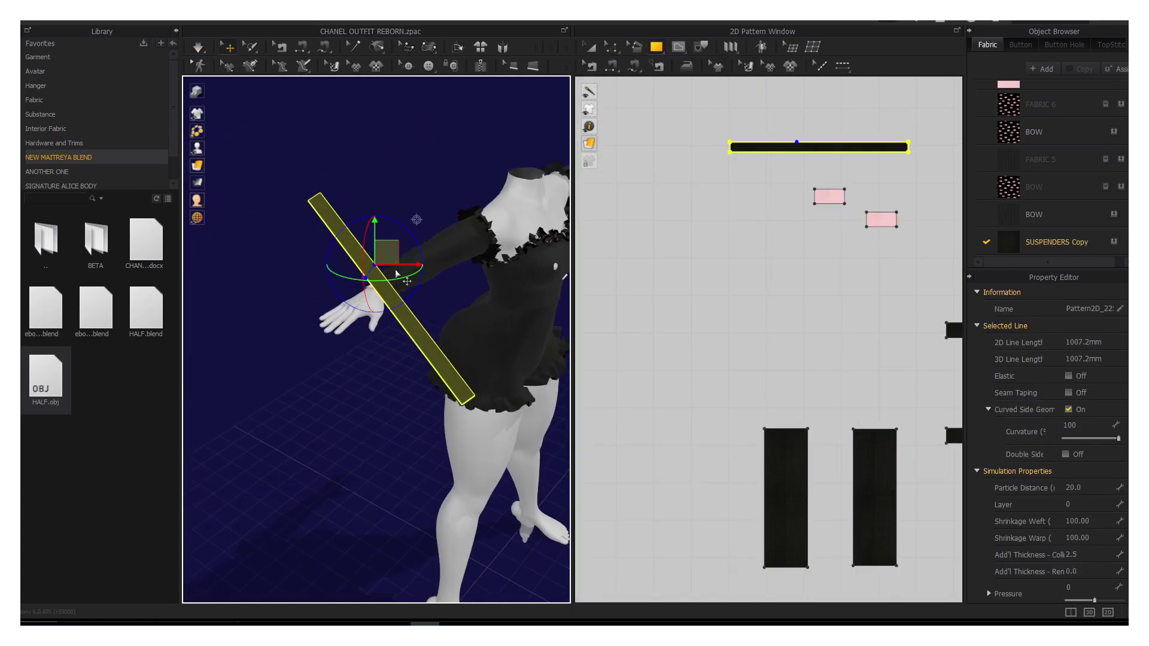
right_click_drag(396, 274, 469, 259)
scroll(535, 506, "up", 3)
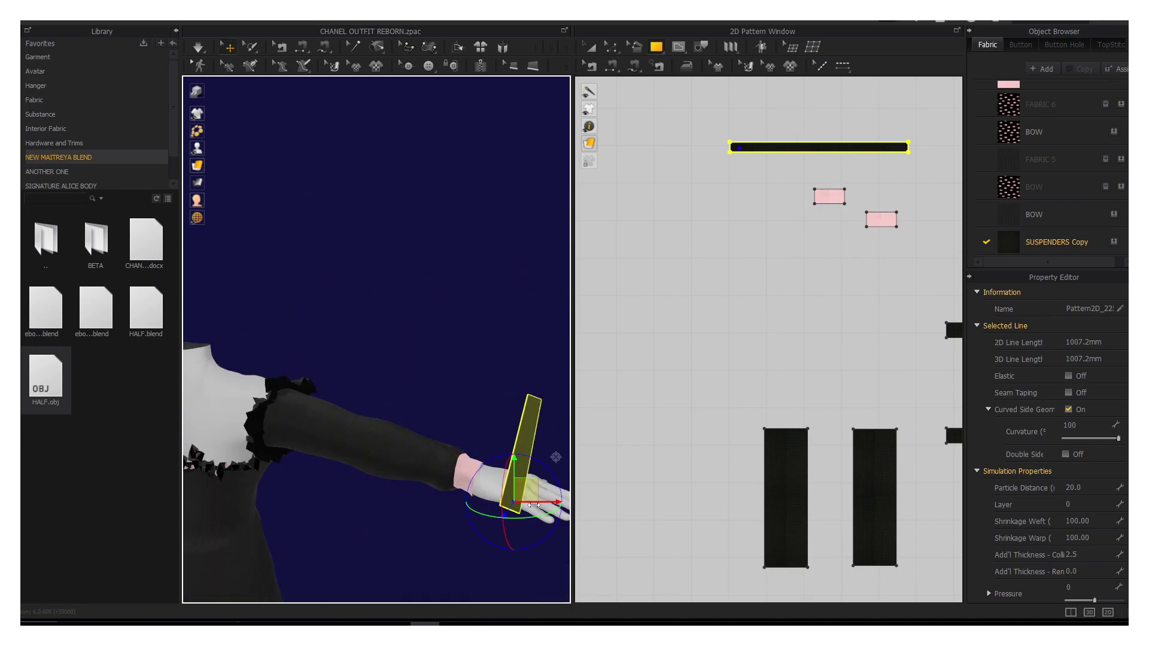
right_click_drag(534, 505, 455, 455)
scroll(389, 479, "up", 3)
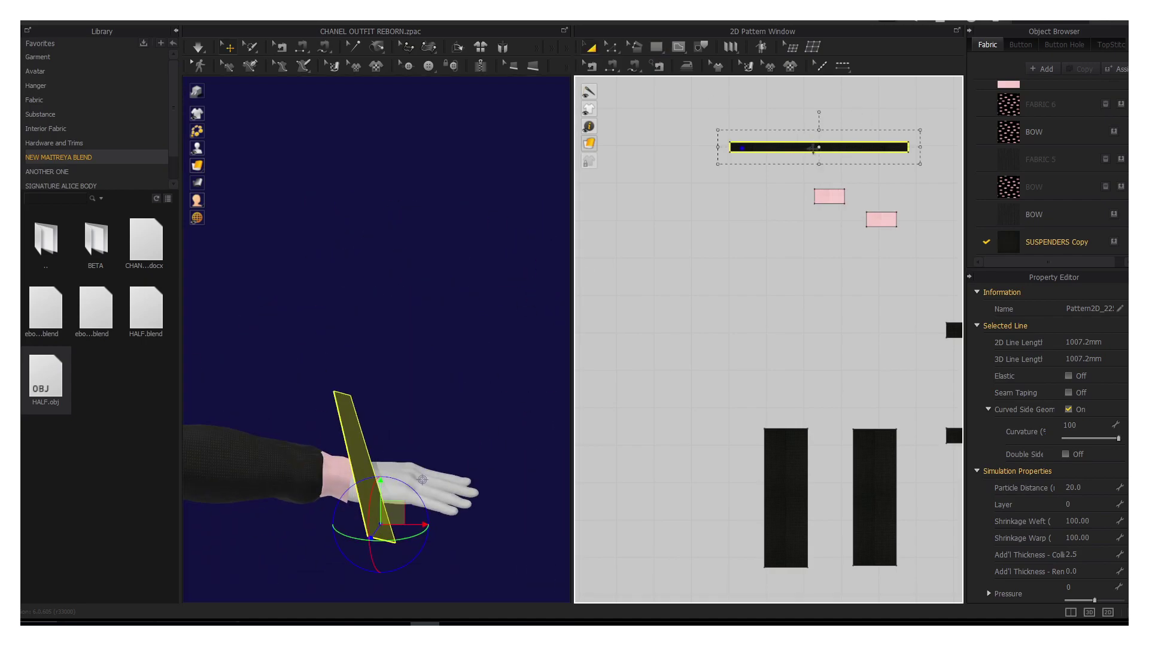
left_click(705, 173)
left_click(724, 234)
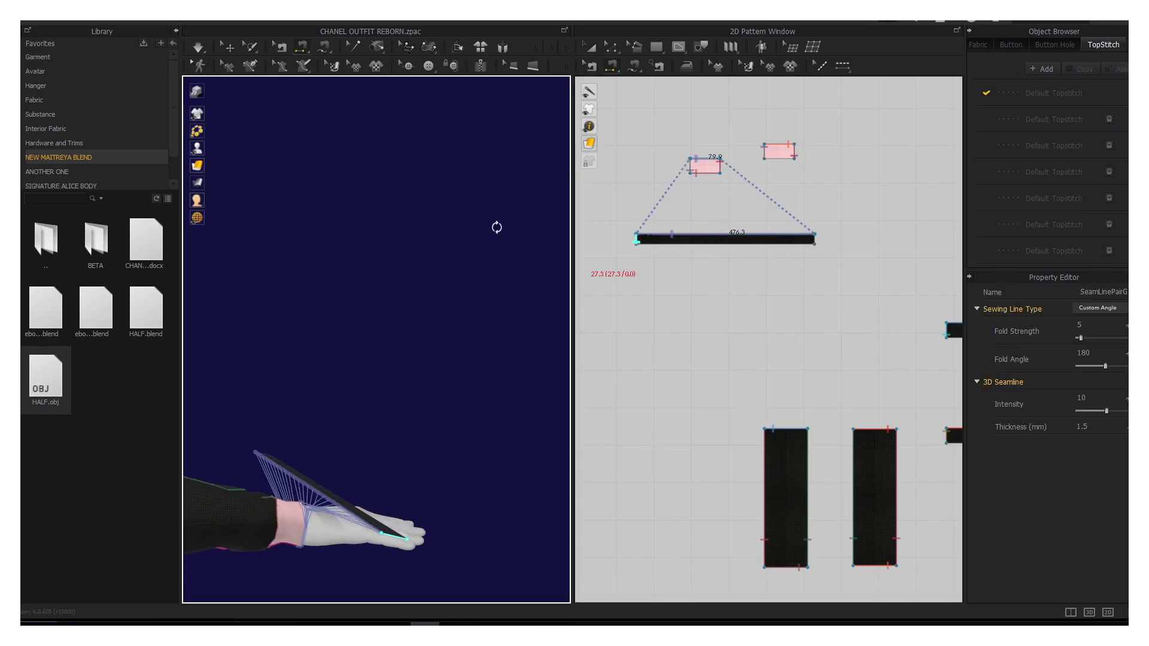
right_click_drag(495, 226, 546, 264)
scroll(305, 434, "up", 3)
Step: Delete the unwanted strip seam and paste a copy of the strip
left_click(305, 434)
right_click(712, 237)
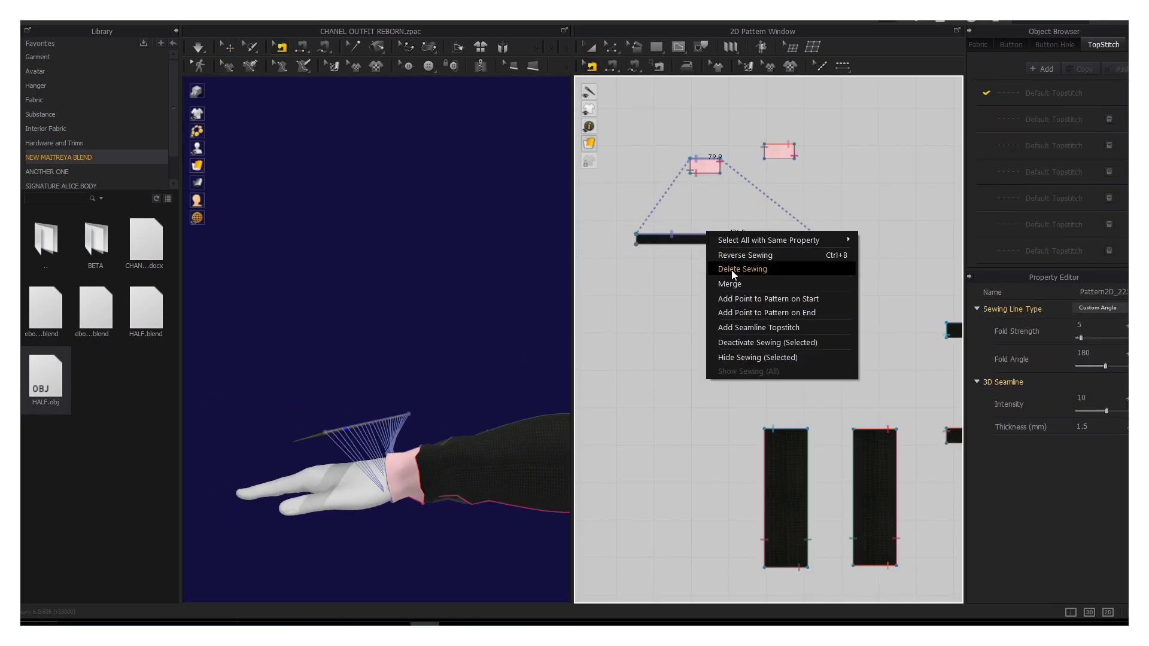
left_click(733, 264)
right_click(604, 238)
left_click(694, 62)
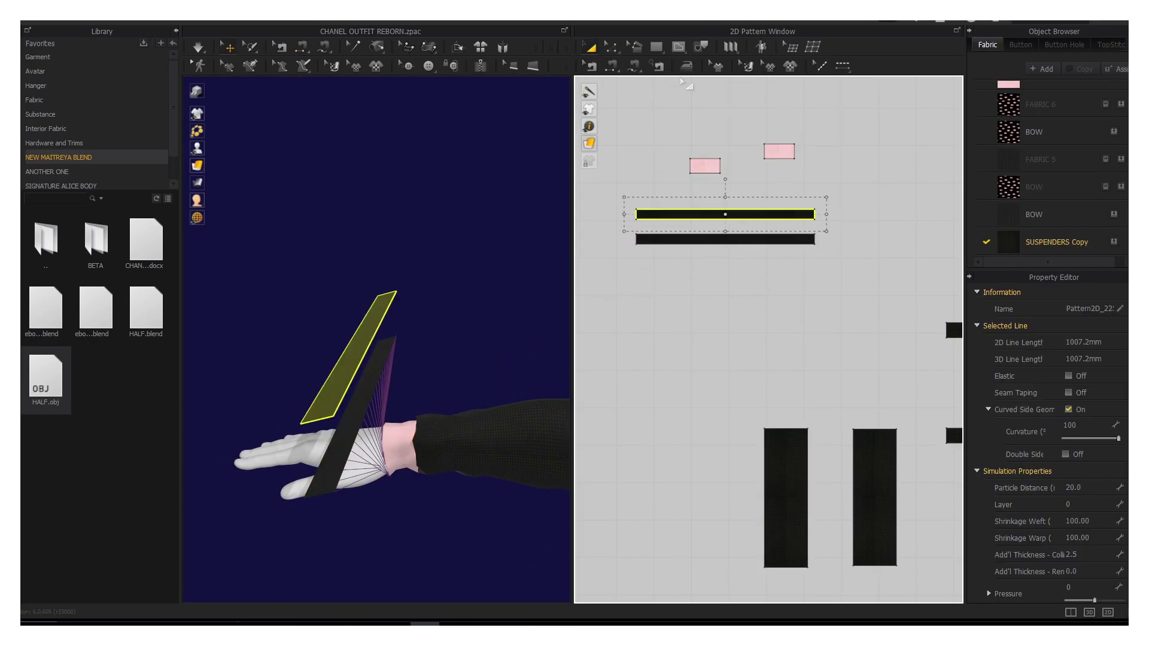
Step: Move the black strip down beside the wrist and sew both cuff pieces to it
mouse_move(368, 471)
right_mouse_down()
mouse_move(379, 537)
mouse_move(513, 513)
right_mouse_up()
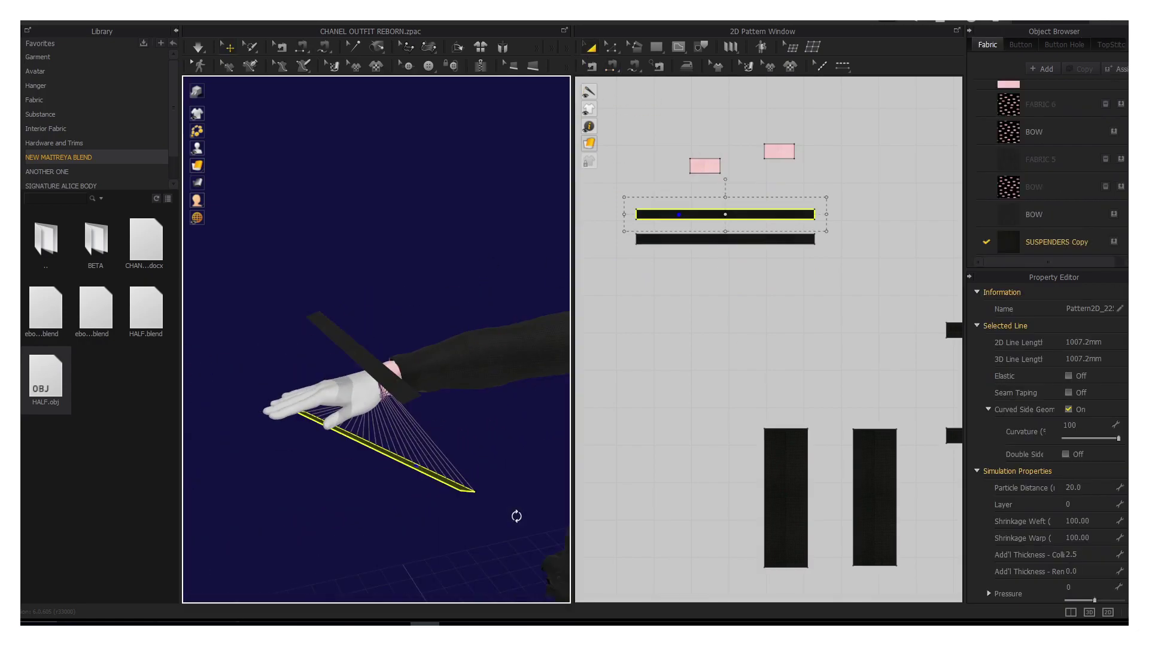
scroll(752, 257, "up", 3)
left_click(418, 371)
right_click_drag(520, 436, 462, 497)
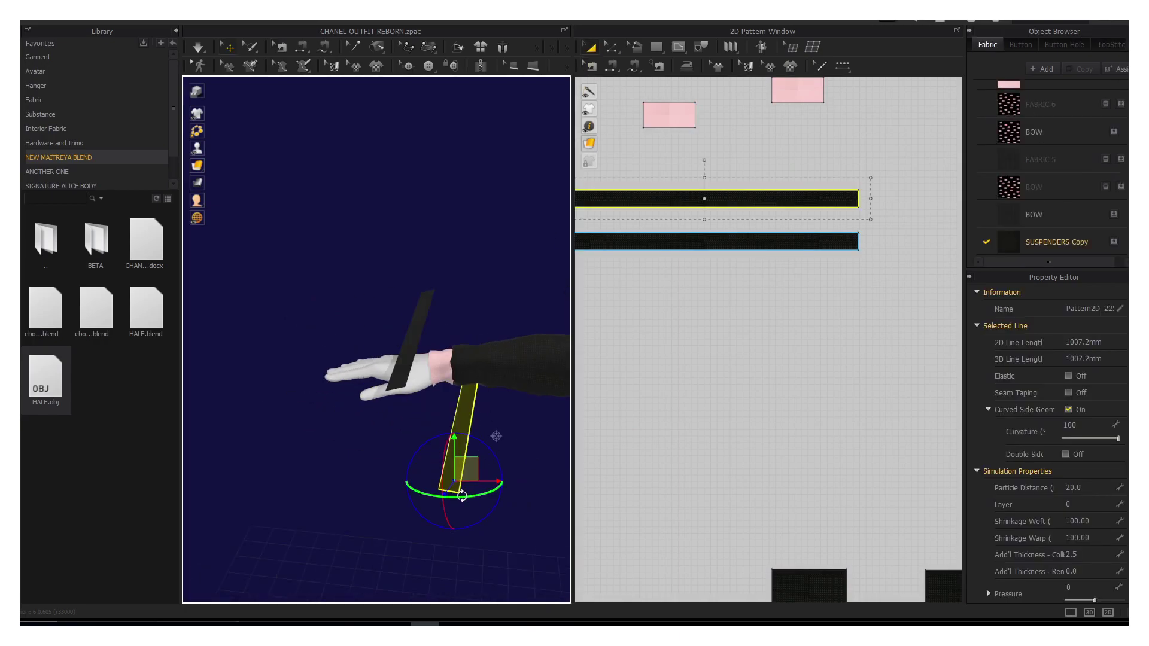
left_click(613, 70)
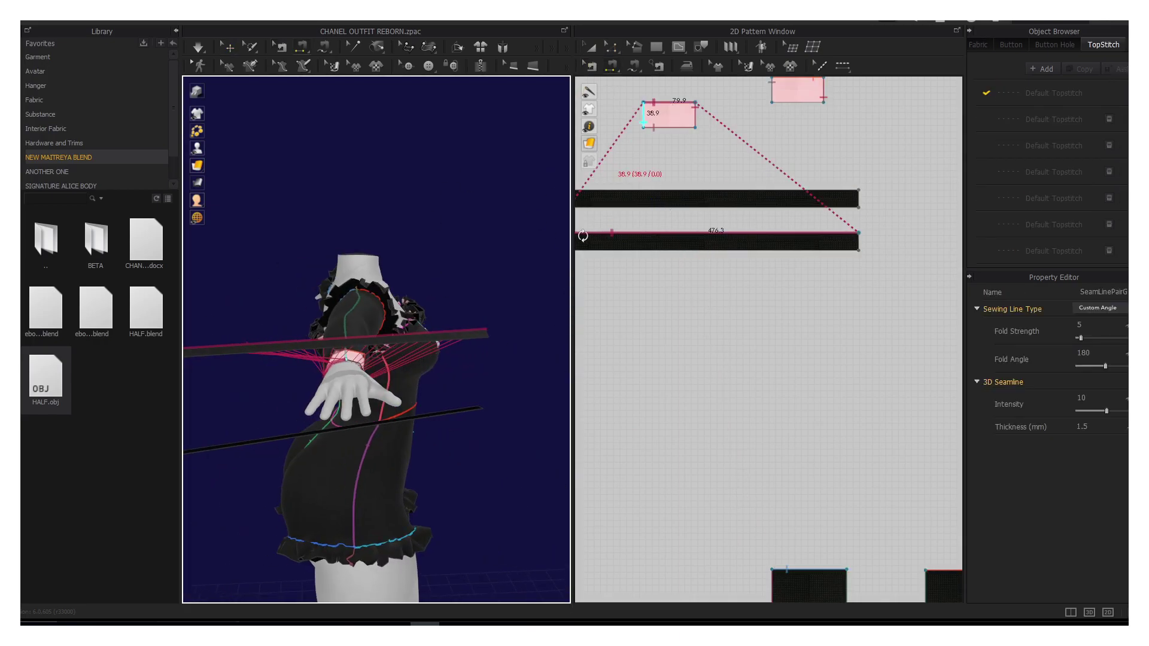
right_click(663, 103)
left_click(693, 182)
left_click(591, 53)
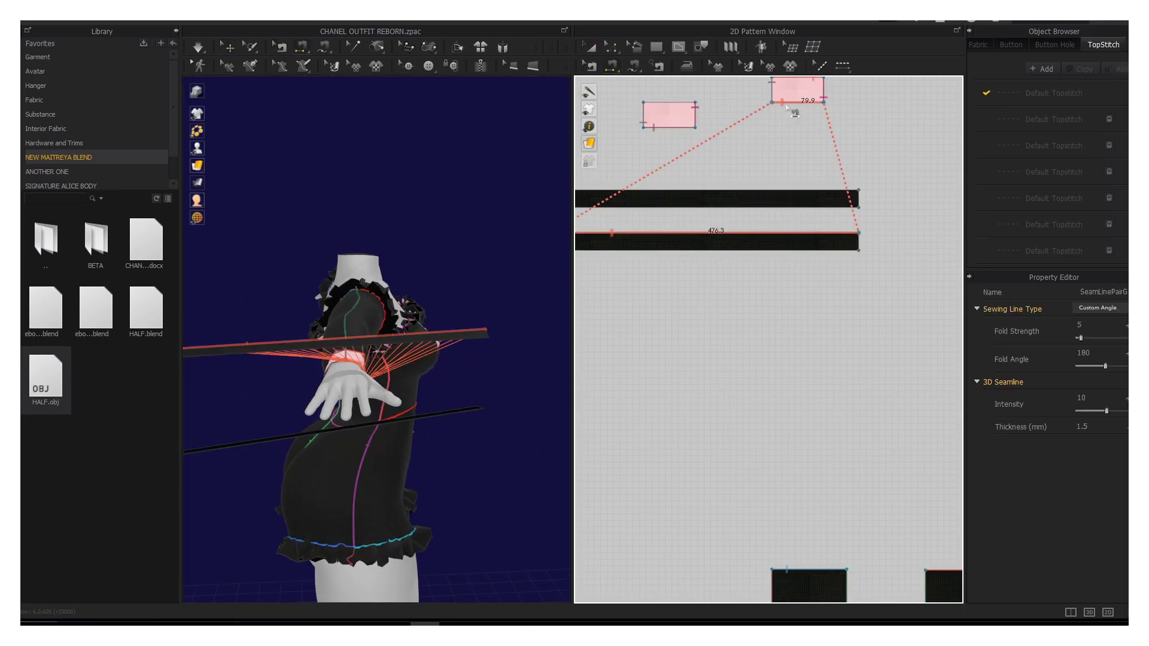
Step: Select the SUSPENDERS Copy strips while turning the view around the wrist
right_click_drag(419, 299, 461, 149)
left_click(413, 353)
mouse_move(424, 246)
right_mouse_down()
mouse_move(389, 419)
mouse_move(466, 335)
mouse_move(501, 218)
right_mouse_up()
left_click(288, 491)
mouse_move(288, 490)
right_mouse_down()
mouse_move(505, 392)
mouse_move(265, 337)
mouse_move(359, 269)
right_mouse_up()
scroll(621, 76, "down", 3)
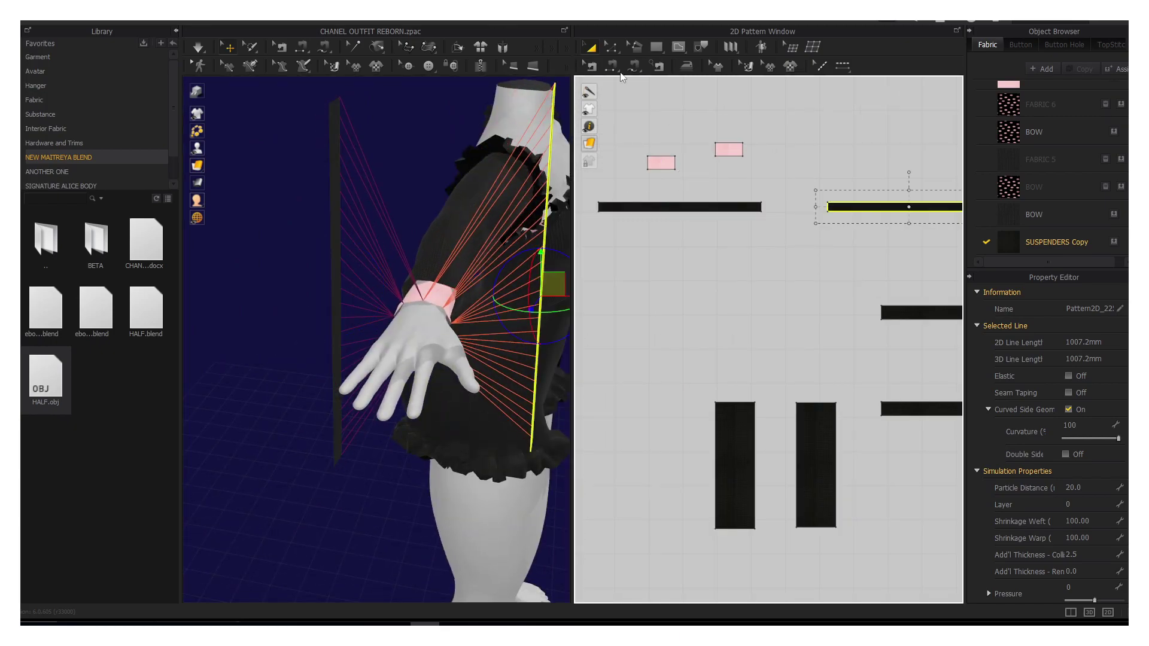
left_click(611, 67)
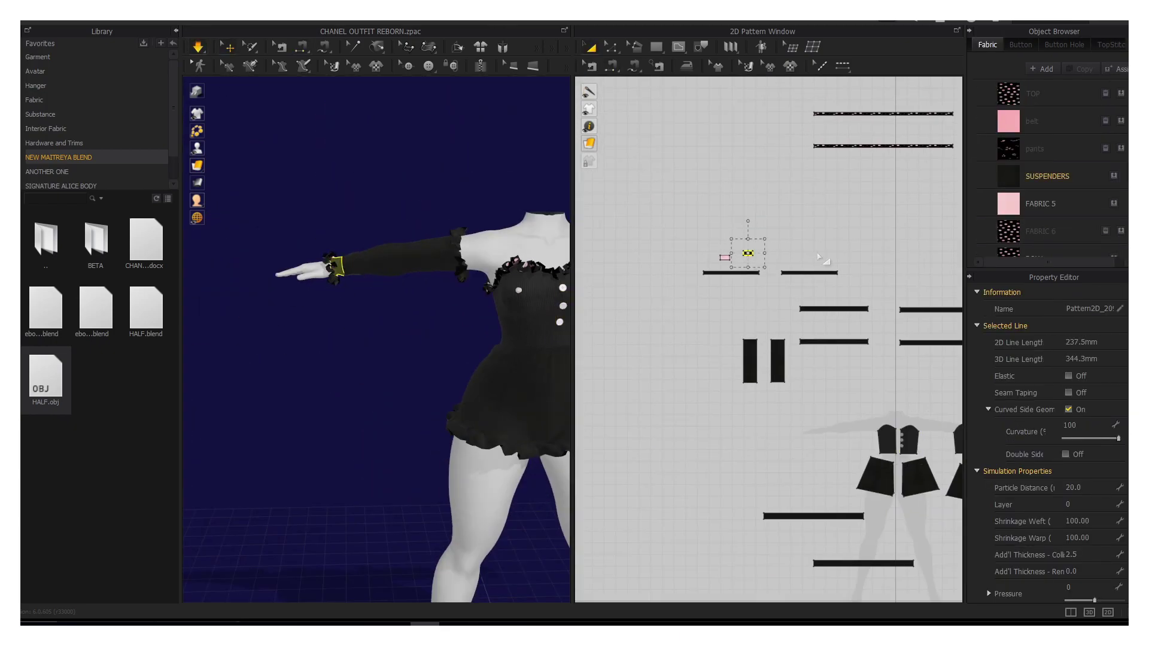
Step: Face the avatar and select the small wrist cuff pieces
left_click(308, 248)
left_click(506, 229)
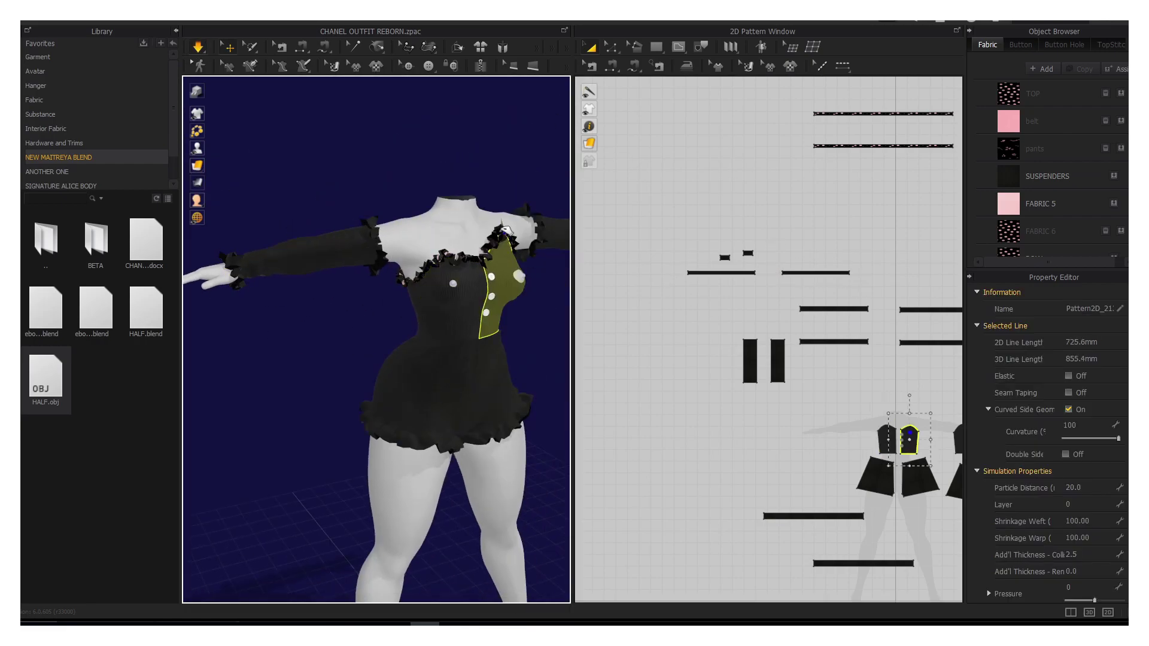
right_click_drag(505, 230, 334, 276)
left_click(334, 276)
scroll(888, 302, "down", 3)
right_click(780, 259)
left_click(759, 251)
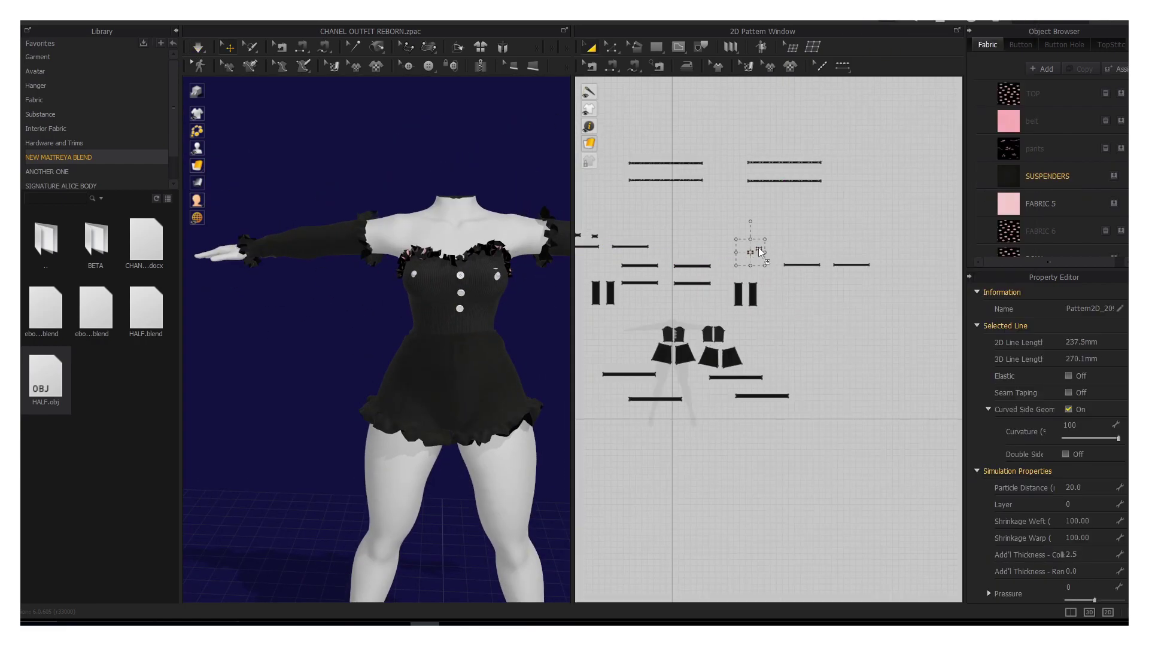
scroll(750, 250, "up", 3)
scroll(436, 257, "down", 5)
Step: Sew both small wrist pieces to their long strips, then return to the selection tool
left_click(431, 359)
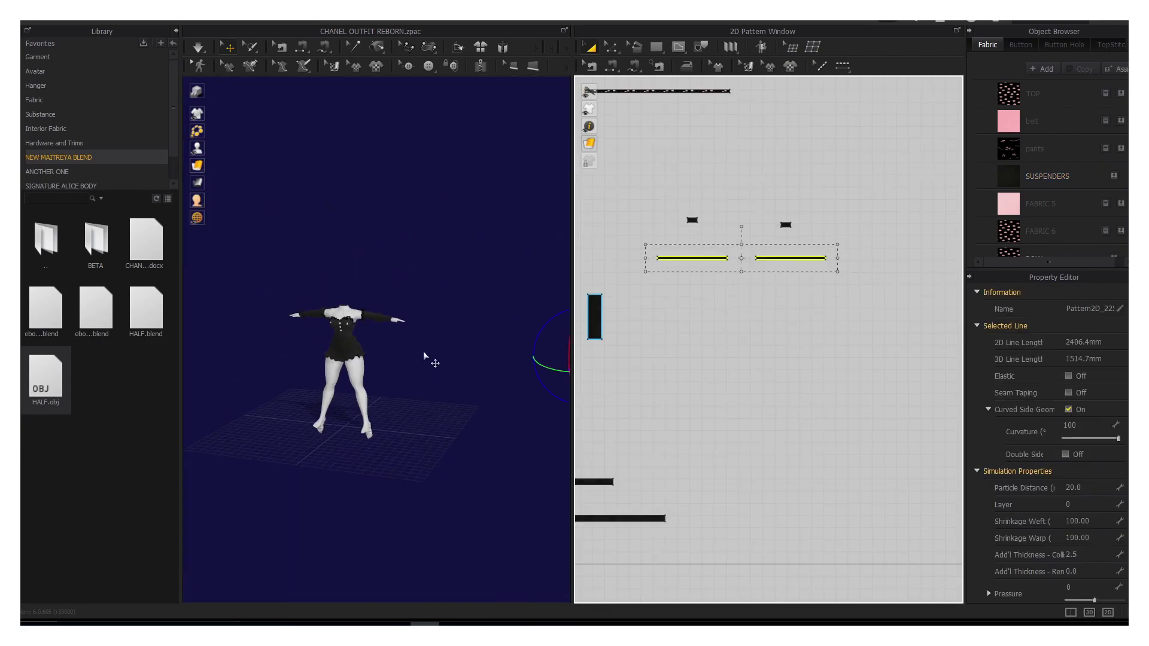
right_click_drag(431, 359, 420, 348)
right_click_drag(518, 214, 395, 363)
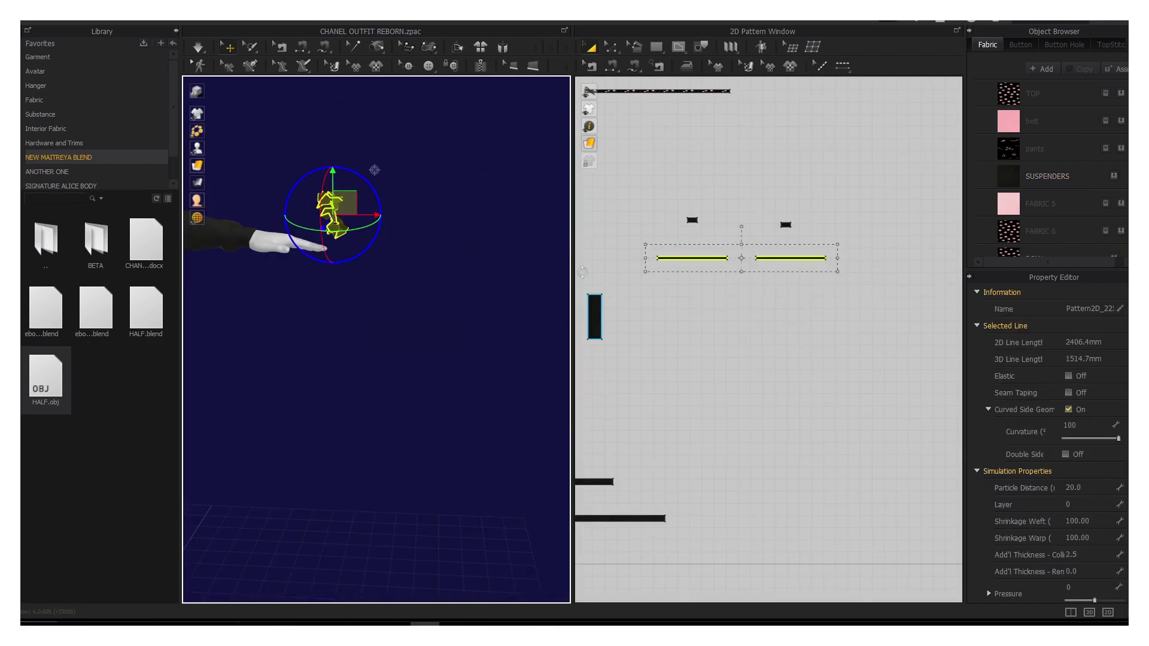
scroll(711, 211, "up", 3)
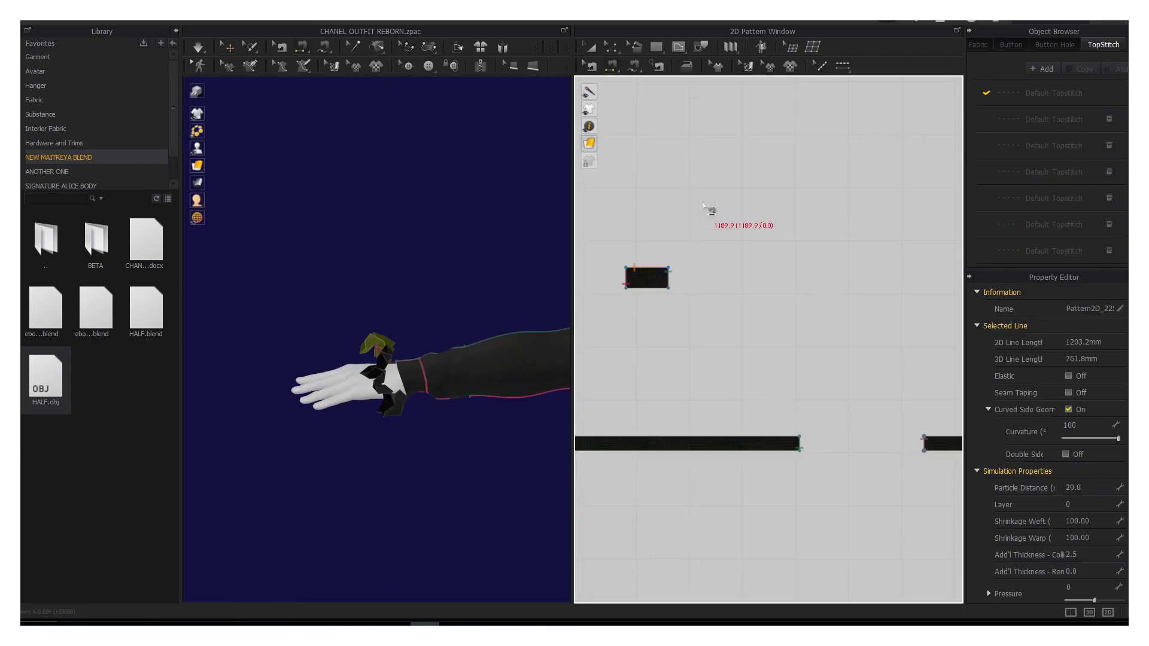
left_click(770, 325)
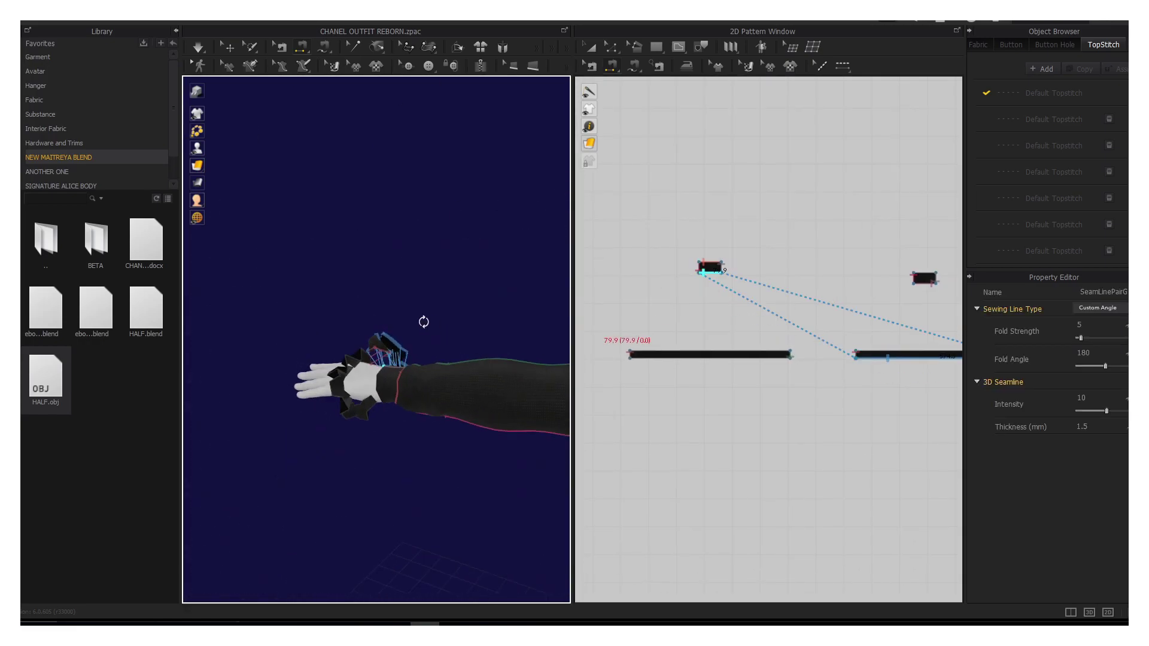
mouse_move(426, 320)
right_mouse_down()
mouse_move(488, 229)
mouse_move(539, 251)
mouse_move(346, 281)
right_mouse_up()
scroll(925, 217, "up", 2)
key("a")
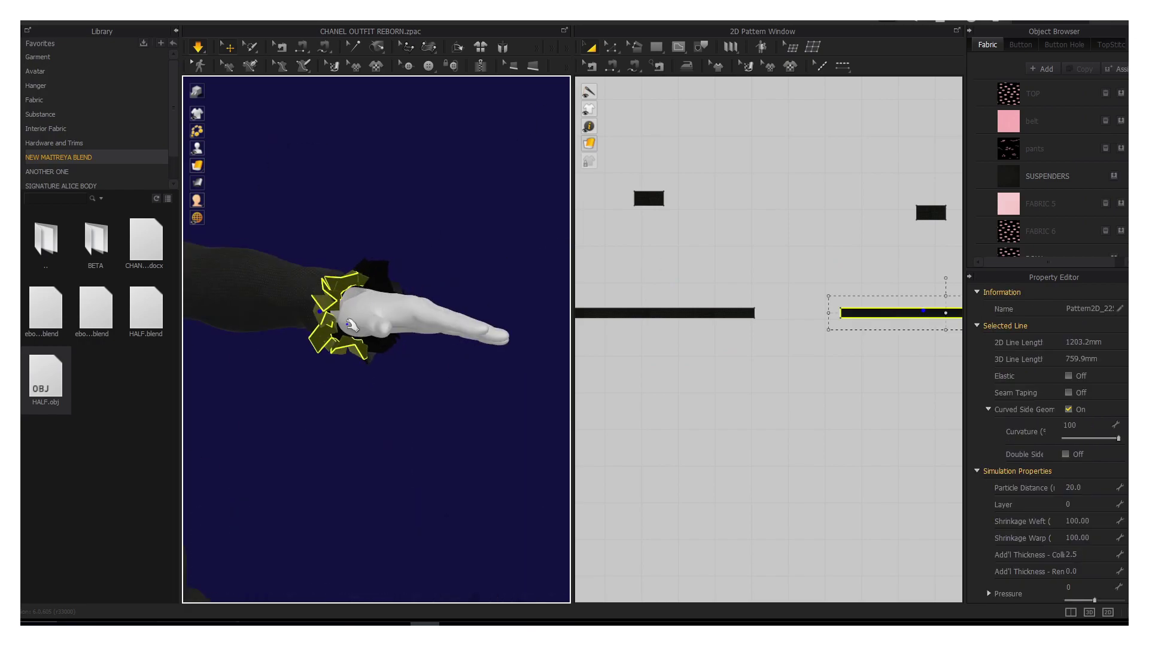
scroll(346, 281, "down", 3)
scroll(779, 311, "down", 5)
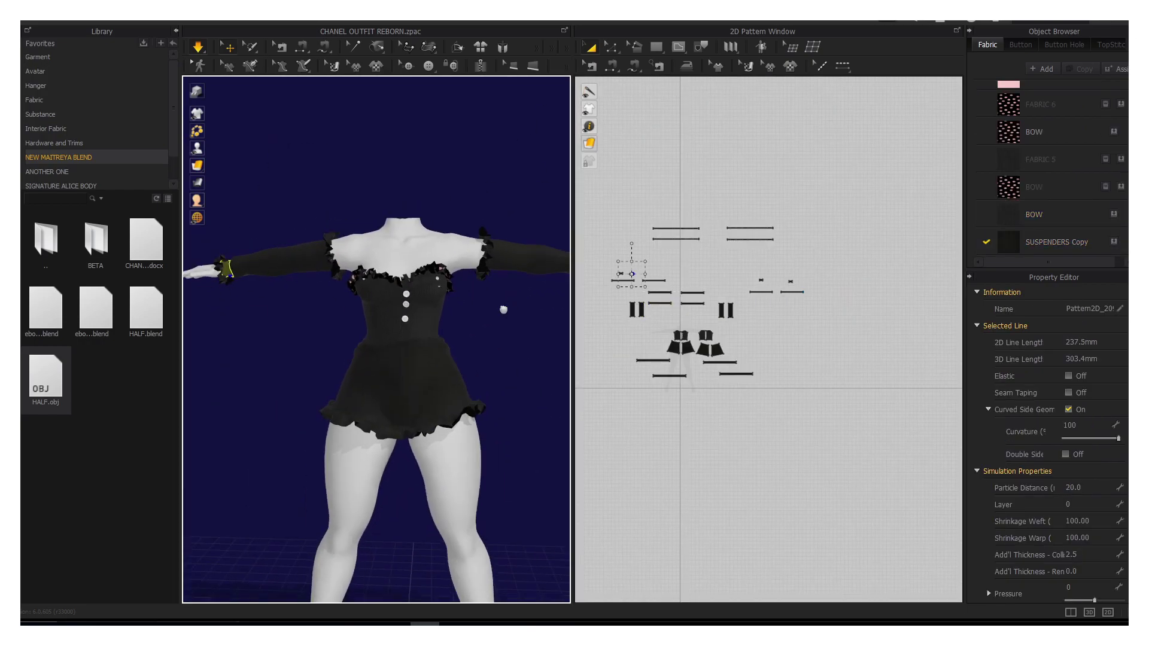
Step: Apply the Denim Stretch physical property preset to the SUSPENDERS Copy fabric
left_click(684, 335)
left_click(1056, 241)
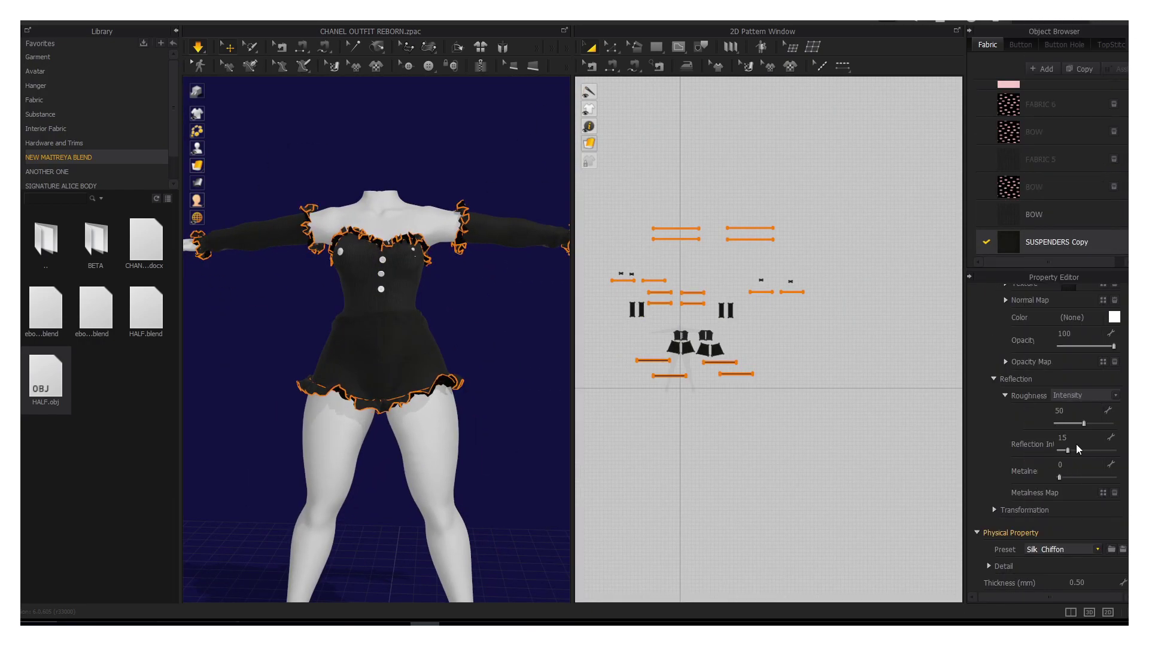
left_click(1060, 550)
left_click(1056, 80)
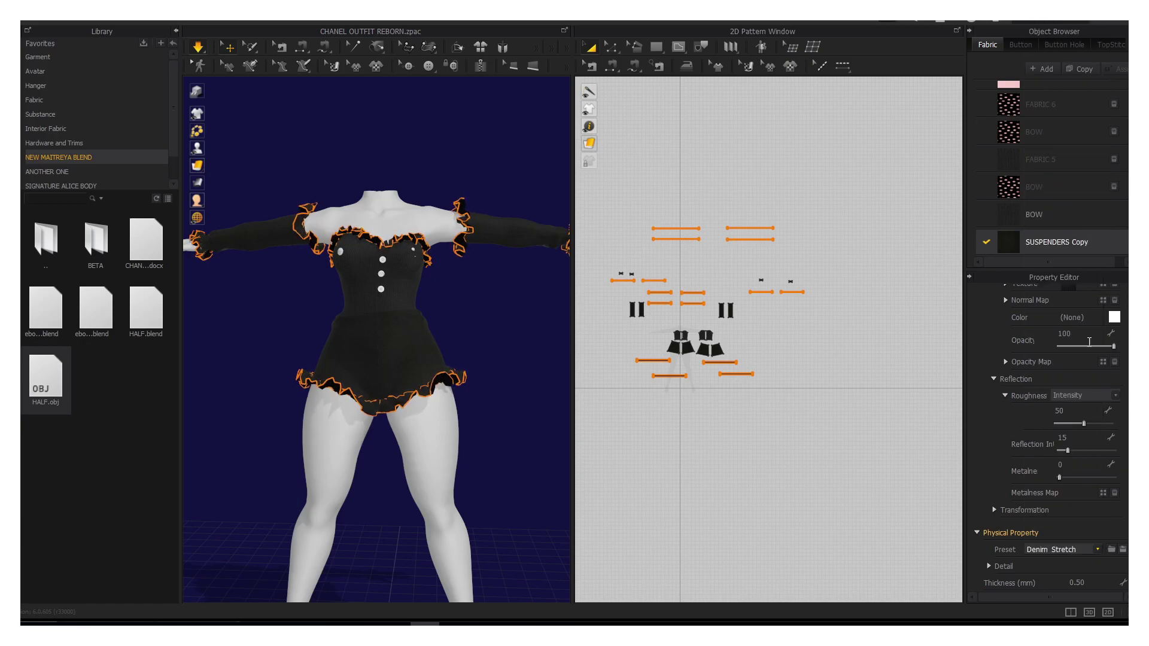
Step: Inspect the skirt ruffle, front bodice and top ruffle pieces from several angles
left_click(476, 406)
mouse_move(503, 309)
right_mouse_down()
mouse_move(359, 203)
mouse_move(372, 285)
right_mouse_up()
left_click(359, 203)
key("Escape")
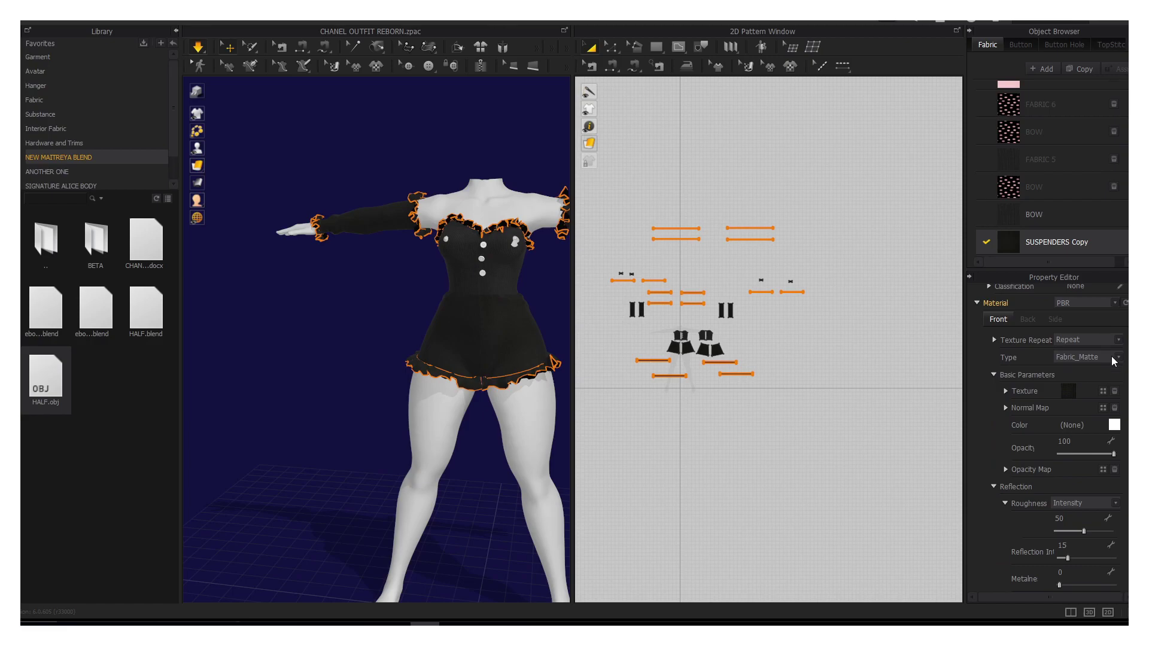
left_click(1093, 377)
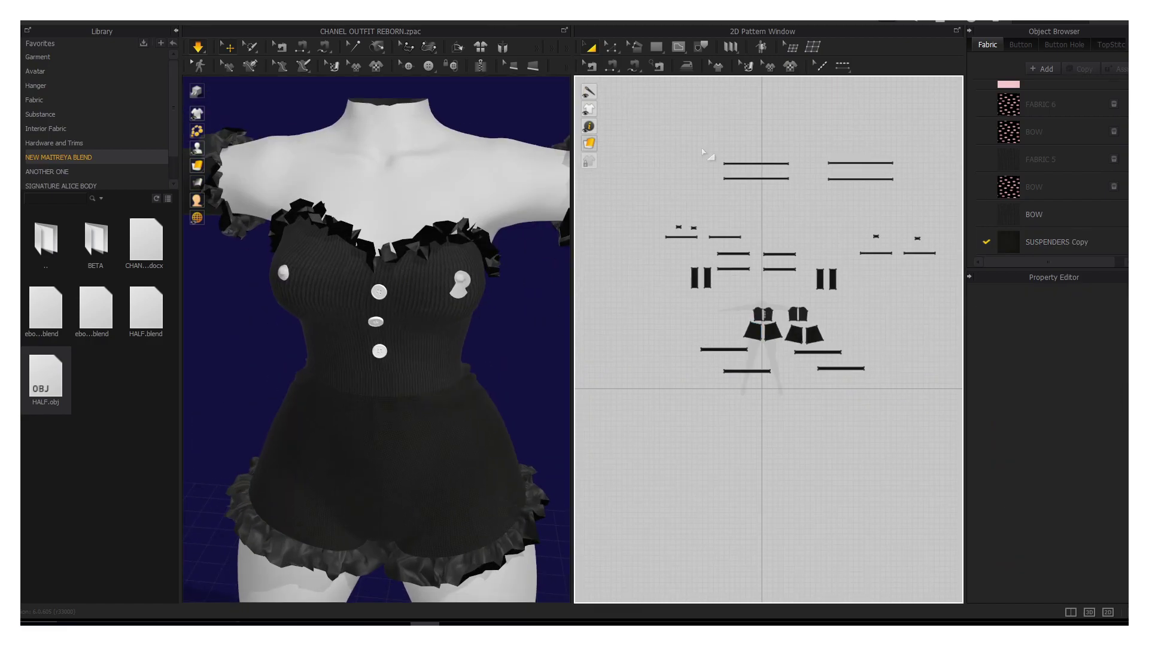
left_click_drag(703, 141, 799, 196)
scroll(547, 264, "down", 5)
right_click_drag(547, 264, 527, 258)
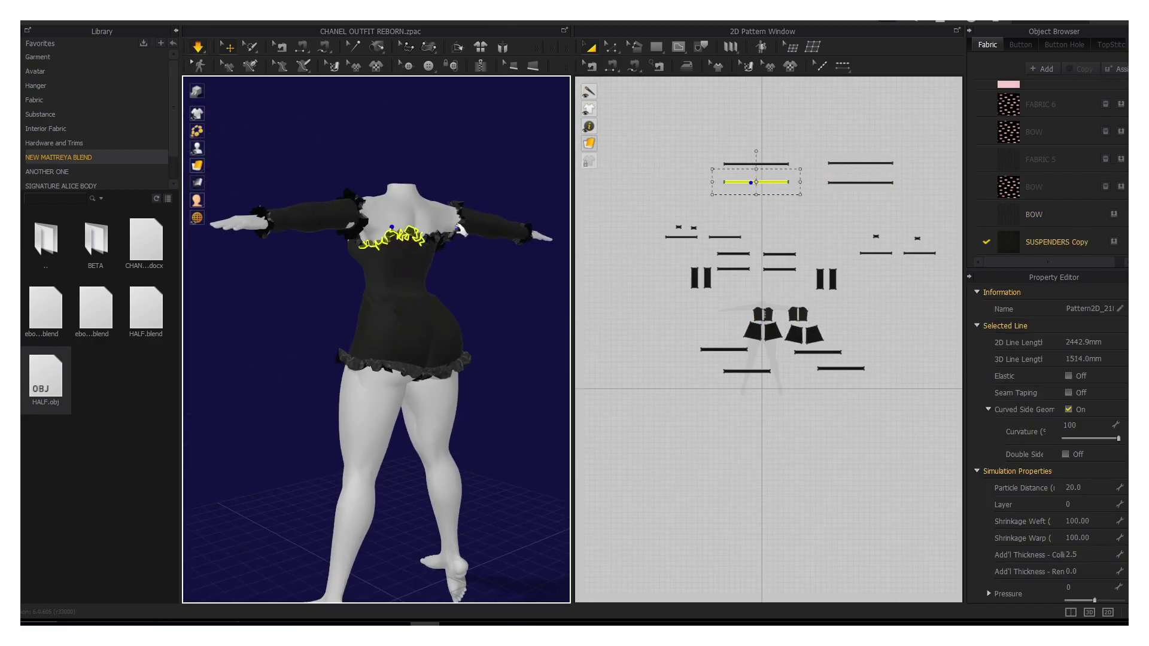
scroll(766, 251, "up", 5)
Step: Check the front skirt panel and both leg ruffles from the avatar's front view
left_click(608, 50)
scroll(677, 274, "up", 3)
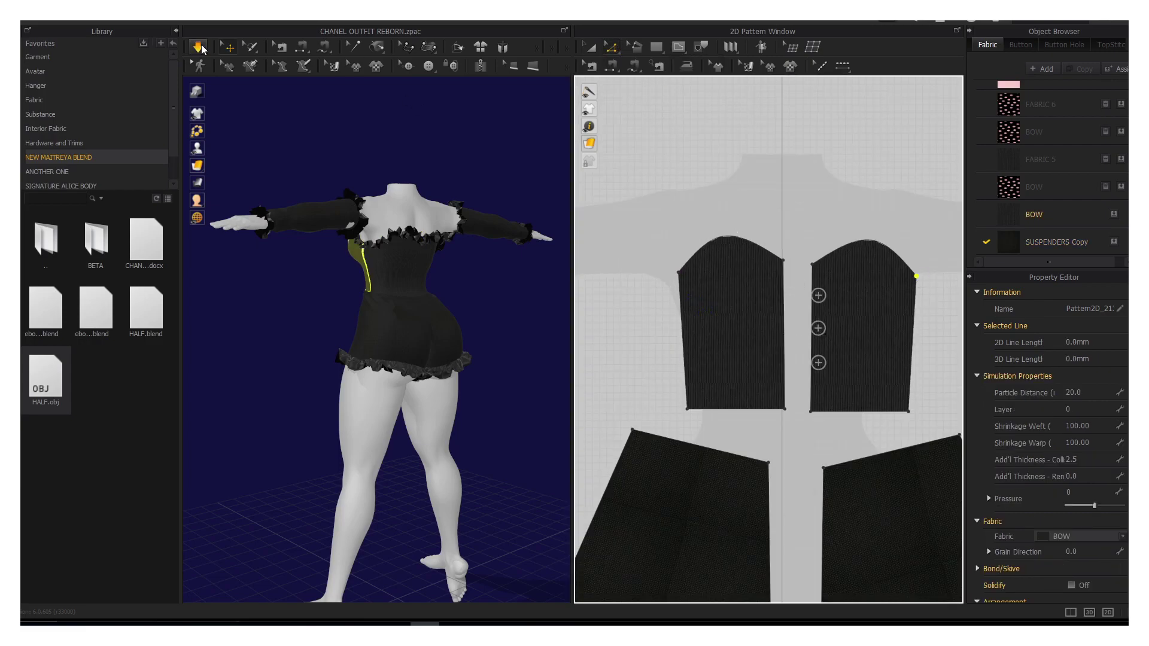
key("2")
scroll(767, 360, "down", 5)
key("ctrl+a")
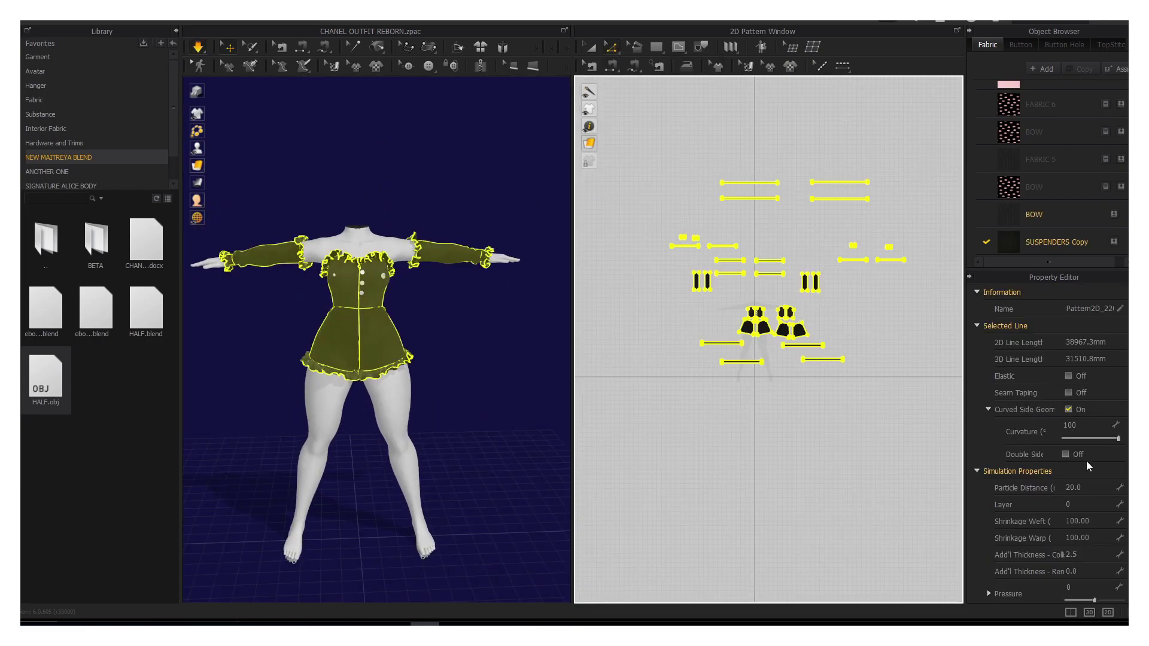
left_click(454, 340)
scroll(461, 334, "up", 3)
left_click(365, 419)
right_click_drag(365, 419, 243, 387)
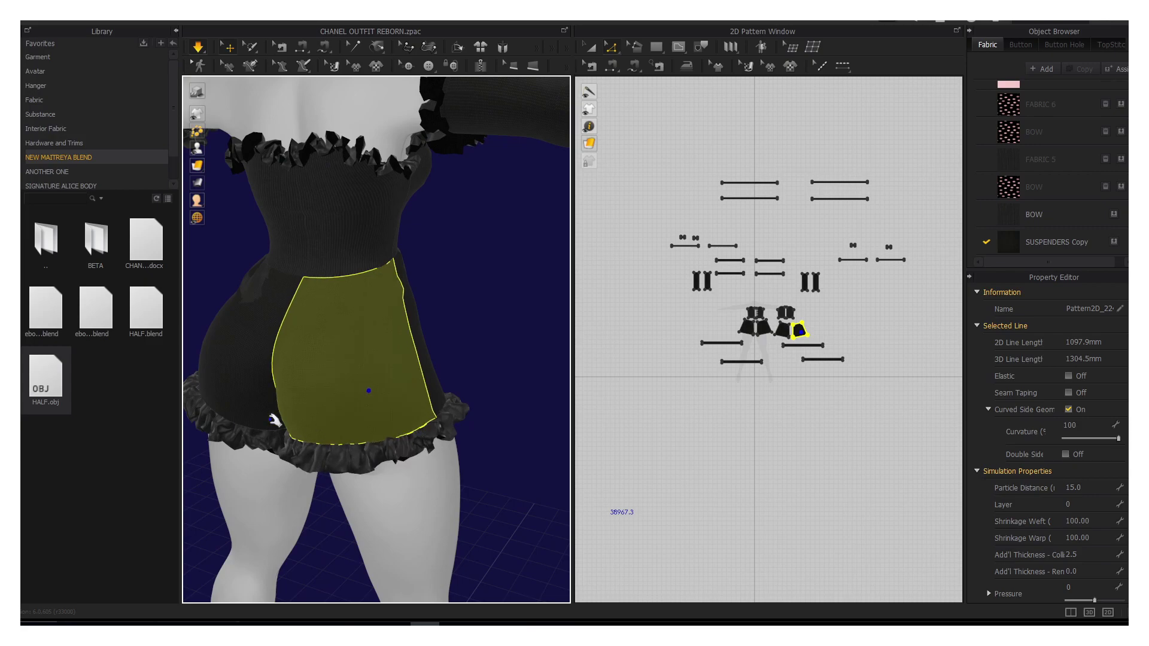
scroll(243, 387, "up", 2)
key("2")
left_click(721, 343)
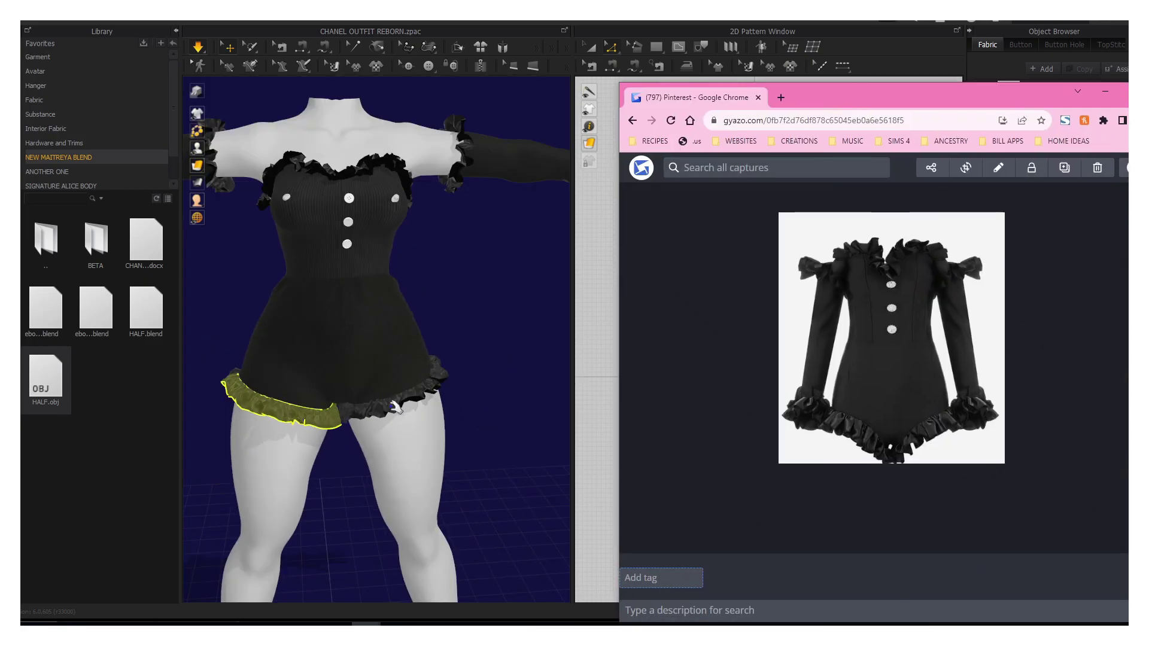
left_click(823, 360)
Step: Compare the romper against the enlarged reference photo, then select every pattern piece
key("alt+Tab")
left_click(847, 333)
scroll(495, 346, "down", 3)
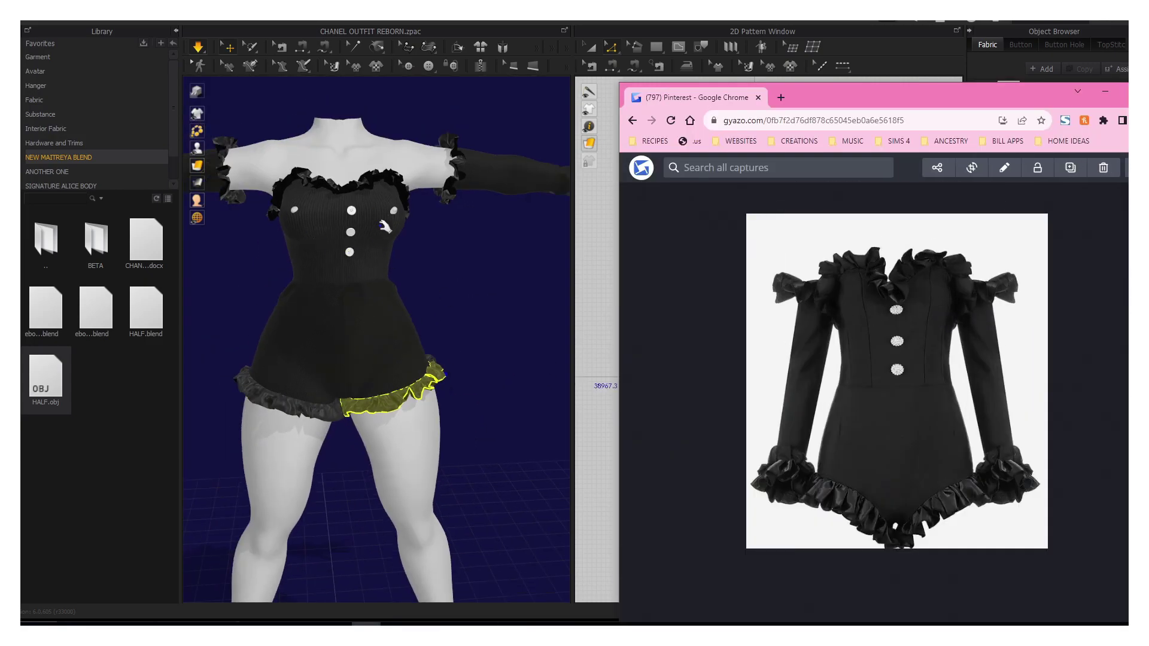
key("alt+Tab")
left_click(694, 231)
scroll(694, 231, "down", 2)
key("ctrl+a")
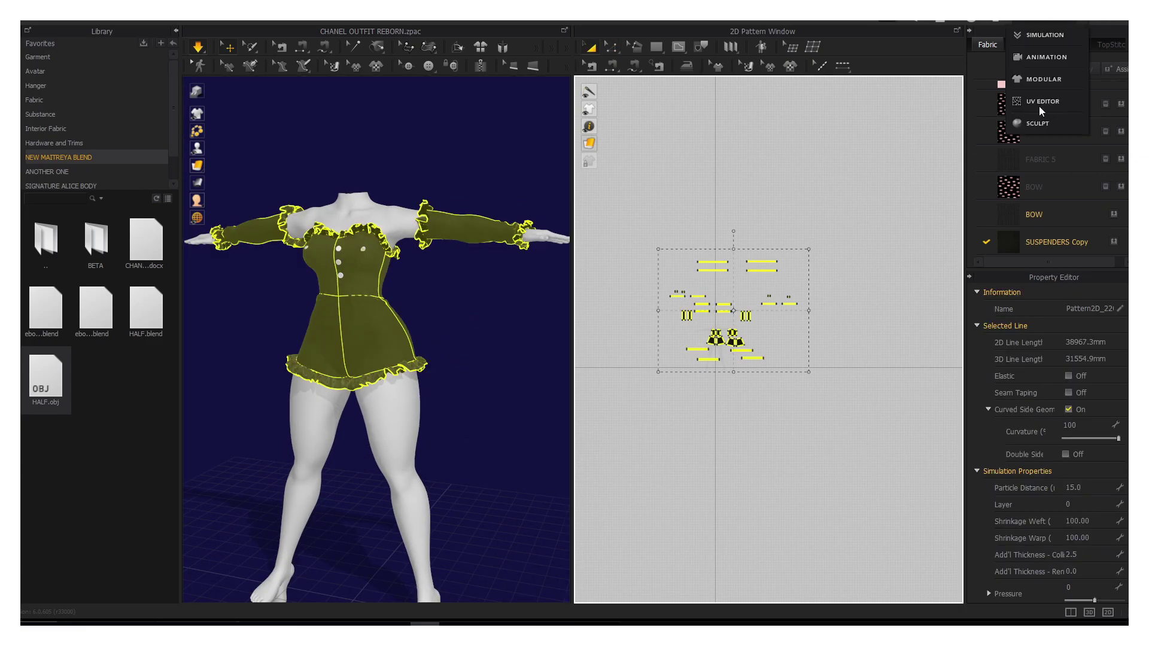
Step: Select the strap strips in the UV layout and move that group to the lower right
left_click(791, 173)
scroll(790, 173, "up", 4)
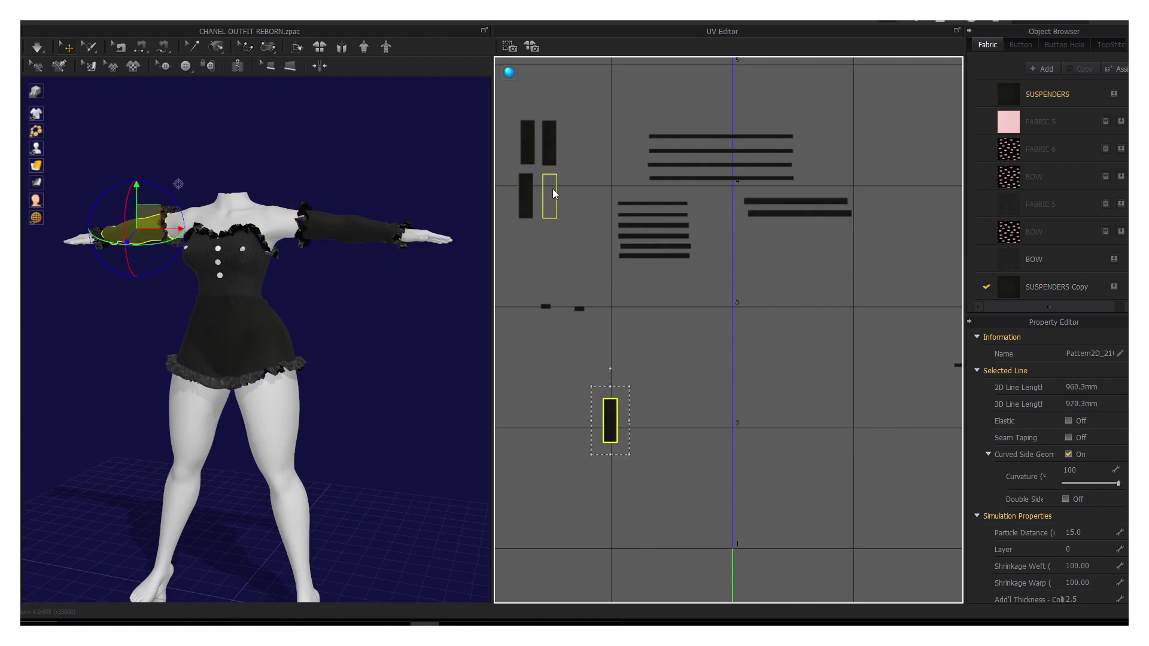
left_click(775, 295)
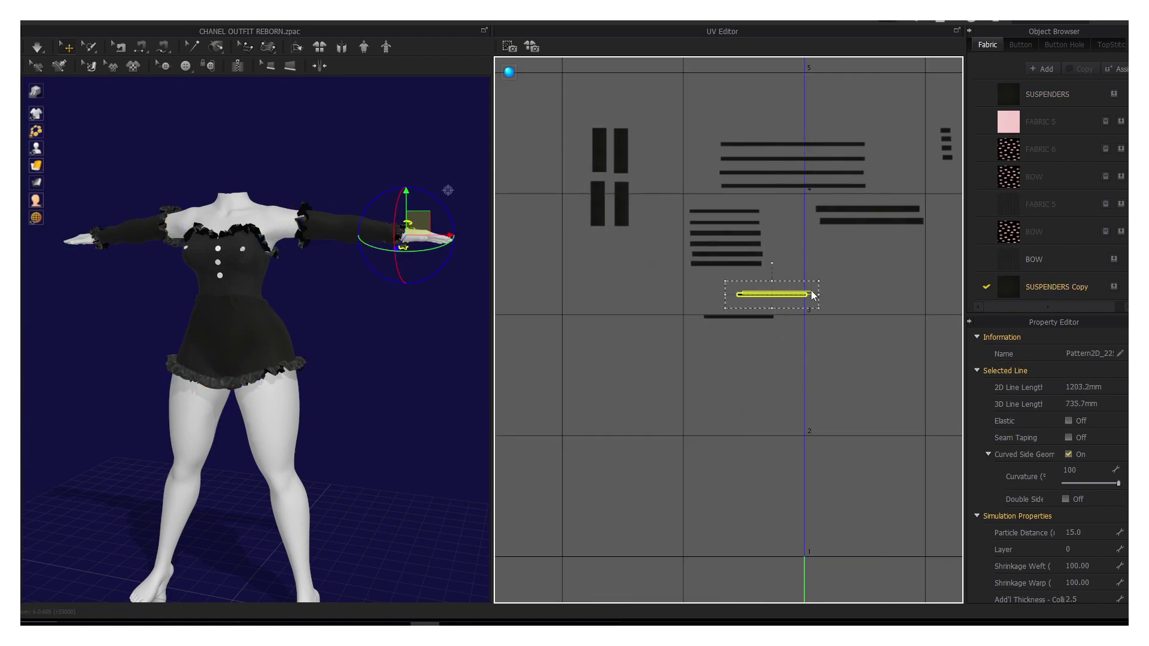
scroll(726, 447, "down", 2)
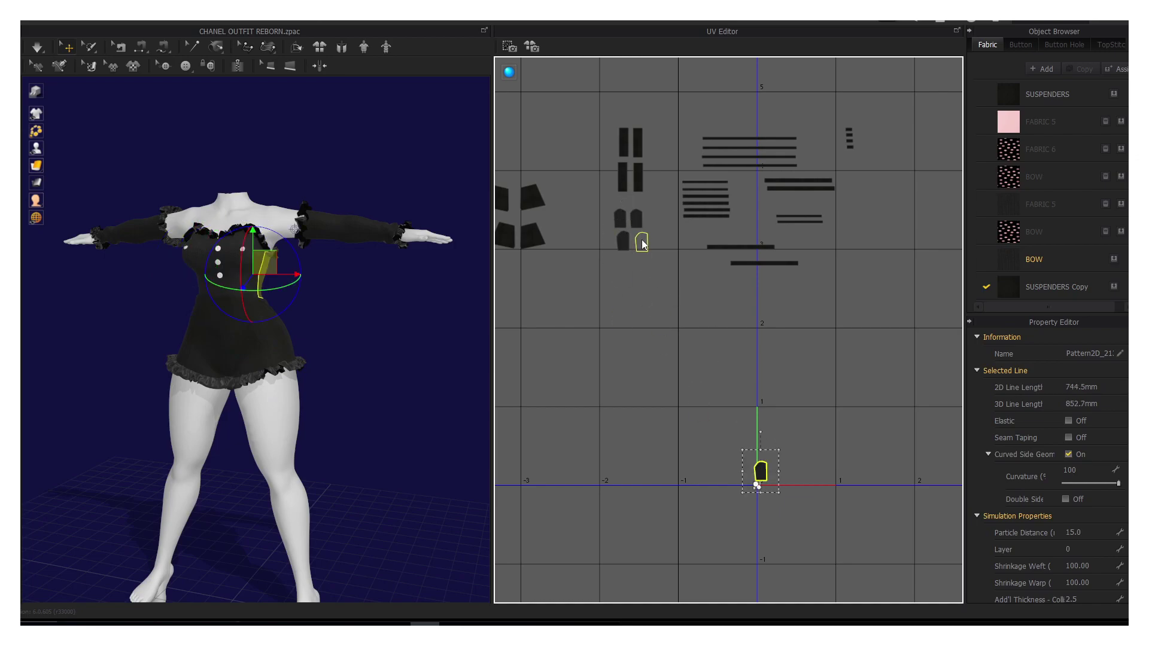
left_click(768, 416)
scroll(821, 335, "up", 3)
left_click(685, 219)
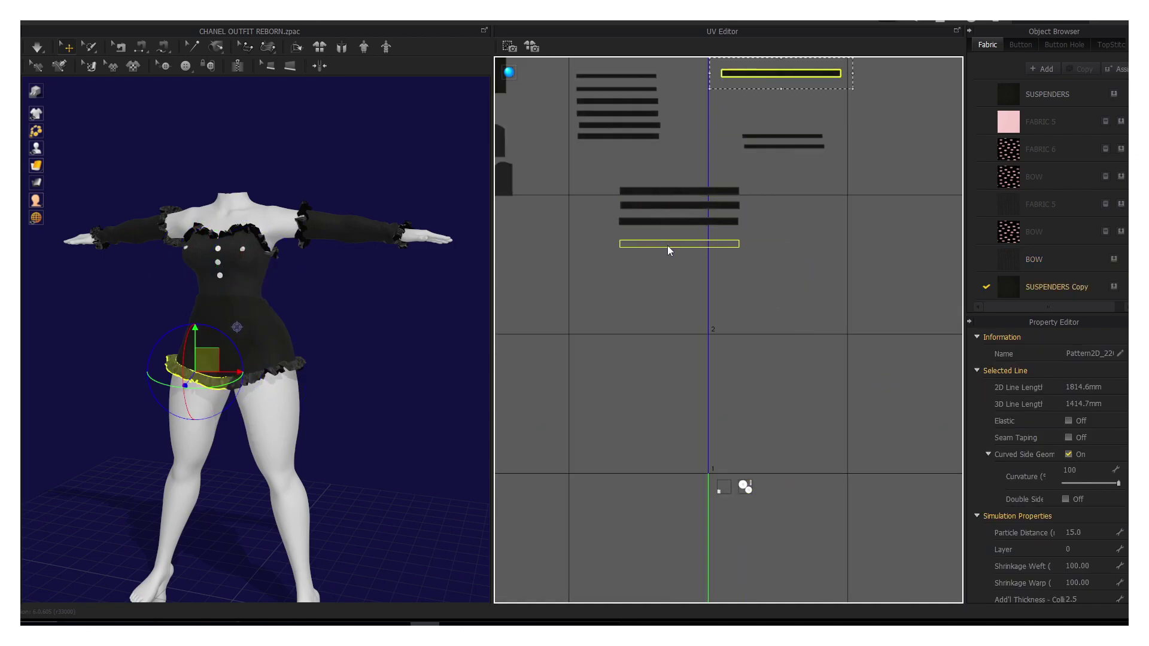
left_click(669, 250)
left_click_drag(670, 251, 801, 517)
Step: Cluster the bodice UV pieces and move the small suspender strap pieces beside the others
middle_click_drag(764, 367, 866, 371)
left_click(629, 205)
left_click_drag(629, 206, 645, 249)
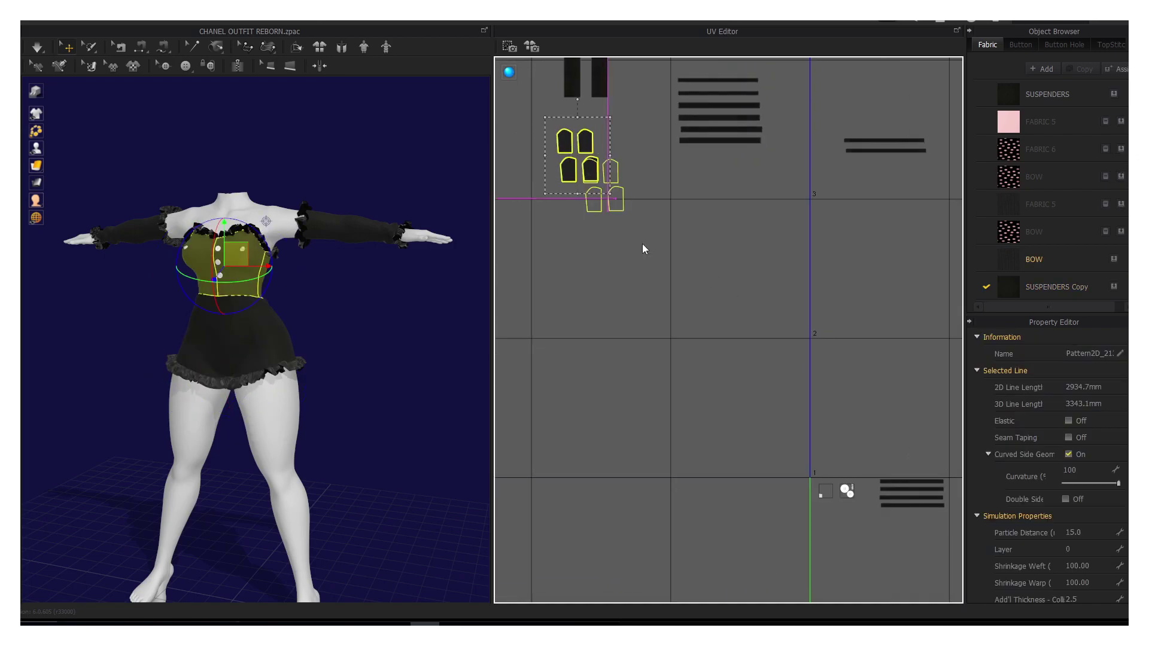
scroll(645, 249, "up", 3)
scroll(785, 313, "down", 3)
left_click(673, 173)
scroll(768, 186, "up", 1)
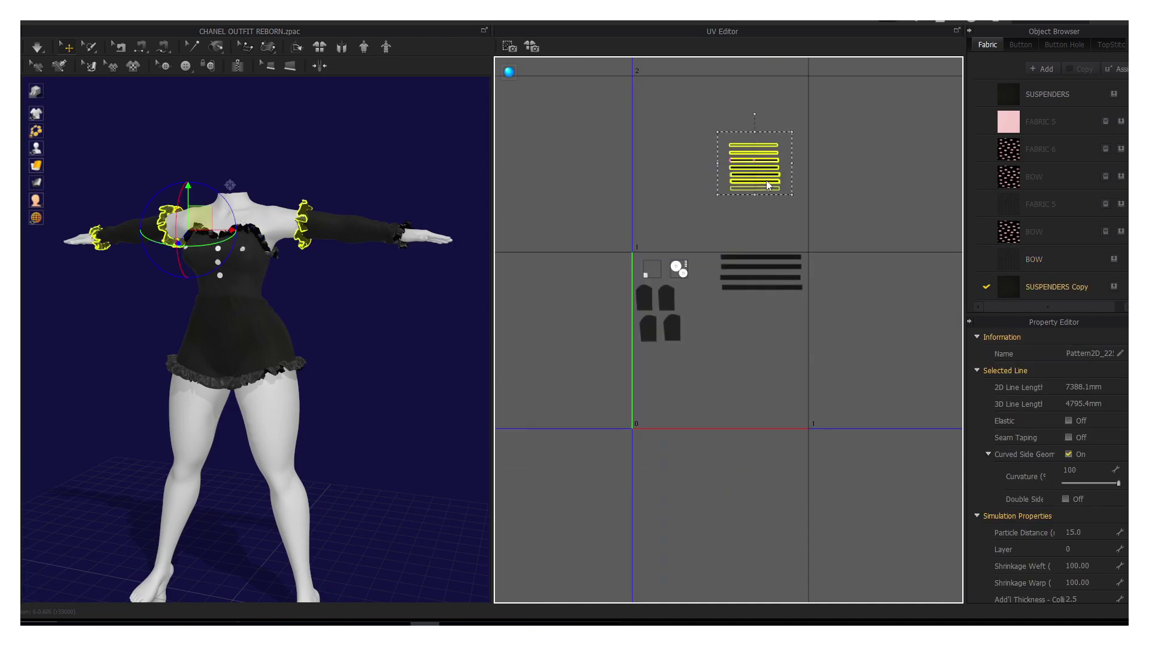
scroll(768, 186, "down", 3)
left_click(762, 236)
scroll(821, 431, "up", 2)
mouse_move(820, 431)
middle_mouse_down()
mouse_move(806, 308)
mouse_move(661, 257)
middle_mouse_up()
Step: Select the sleeve pieces, the four skirt panels and the bodice-ruffle strip group
left_click(687, 117)
left_click(673, 193)
left_click(695, 321)
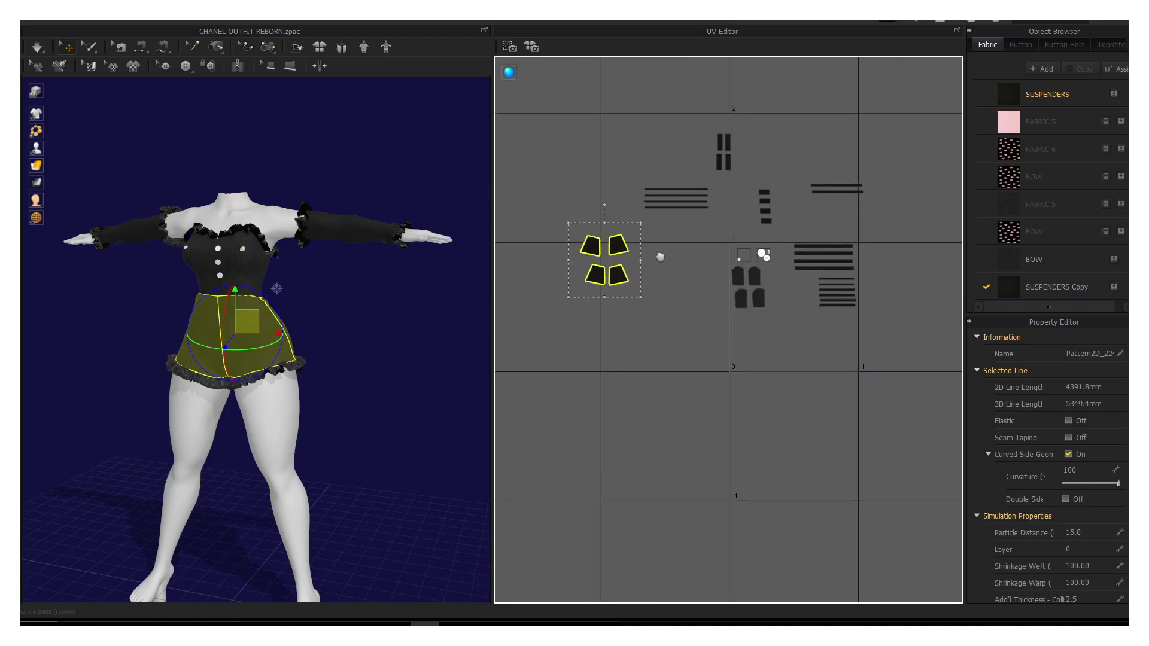
left_click(675, 198)
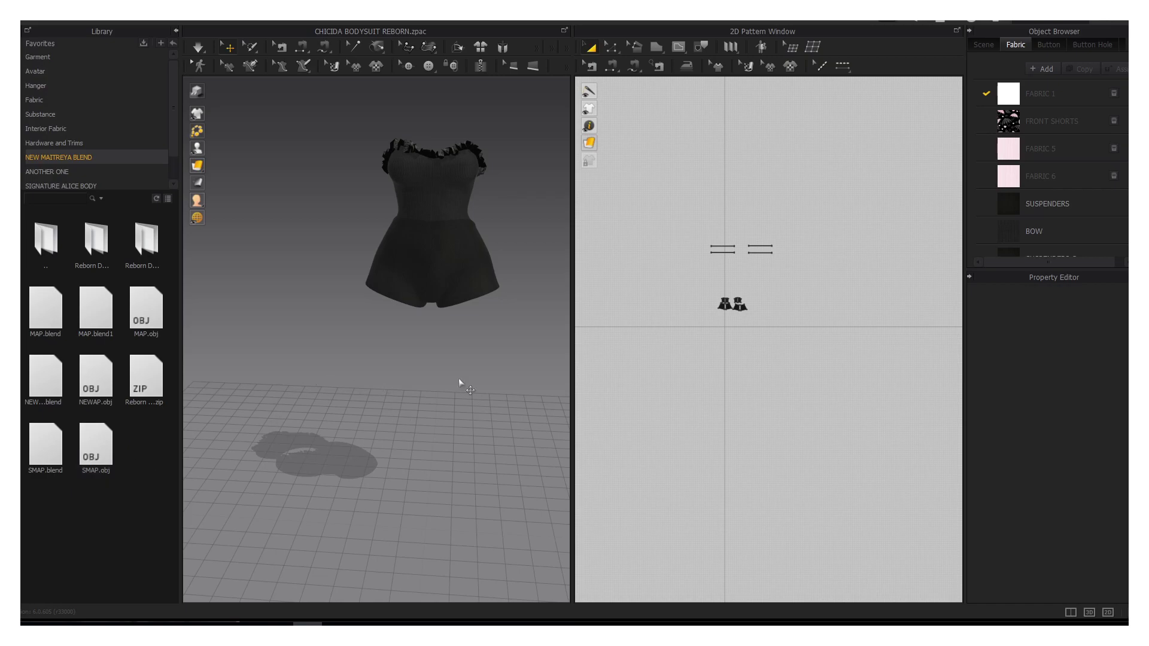
Step: Add SMAP.obj from the Library as an avatar and orbit around the dressed body
double_click(90, 443)
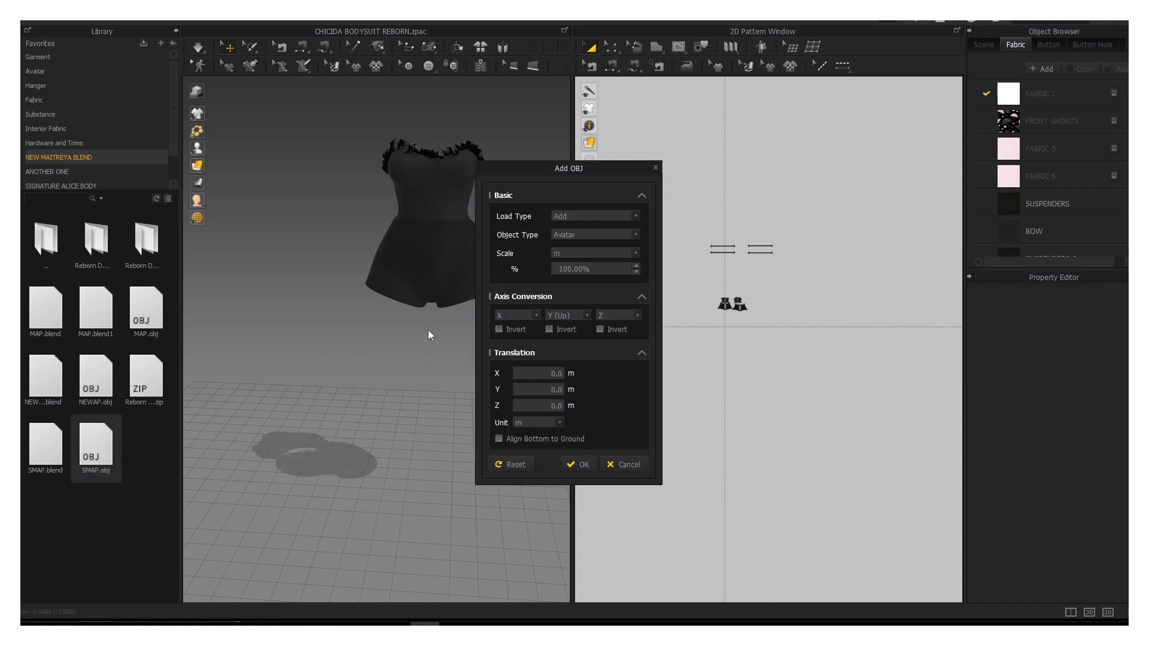
left_click(578, 463)
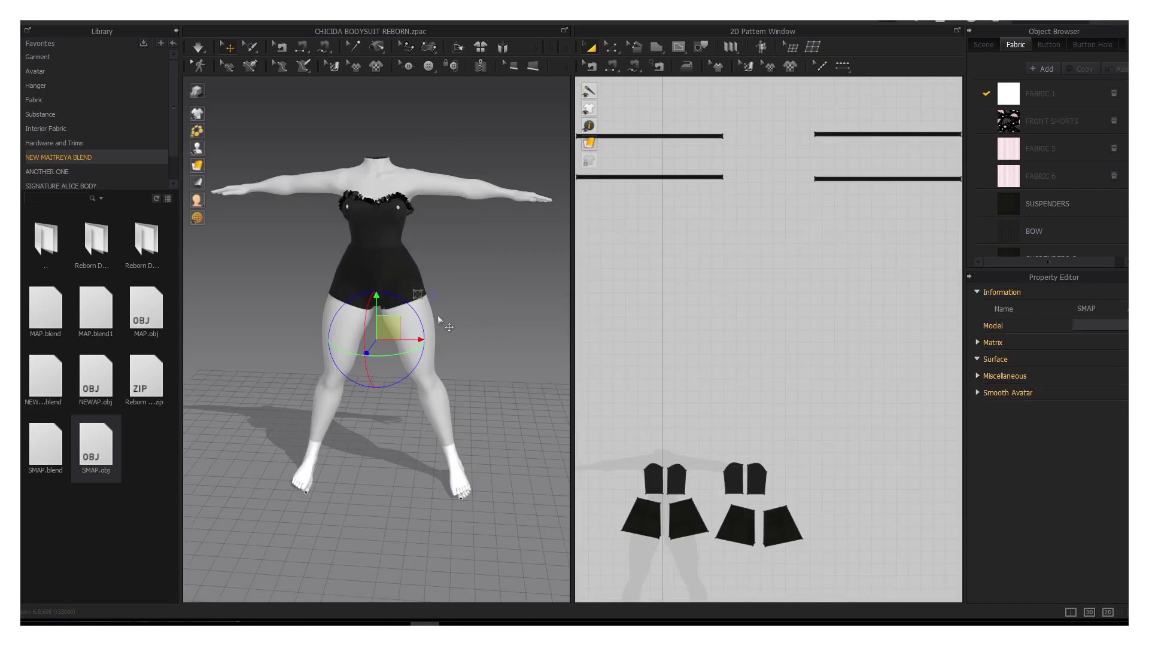
mouse_move(437, 314)
right_mouse_down()
mouse_move(422, 320)
mouse_move(487, 321)
right_mouse_up()
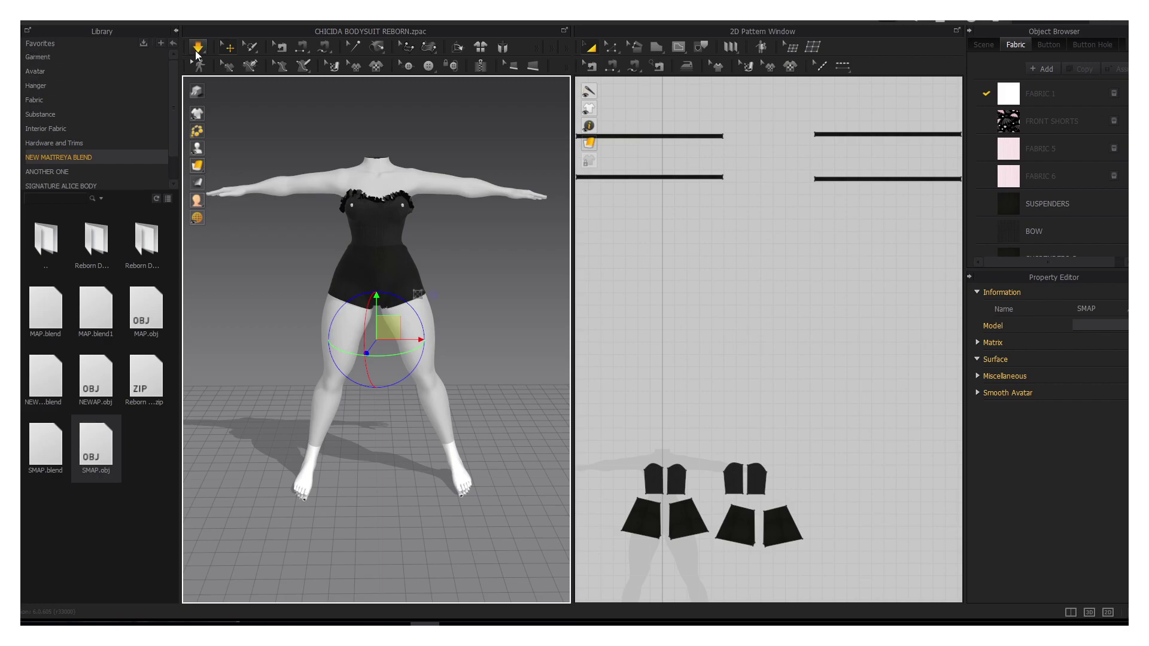
Step: Pull the chest ruffle up toward the neck and check the torso from side and front
left_click_drag(365, 227, 365, 161)
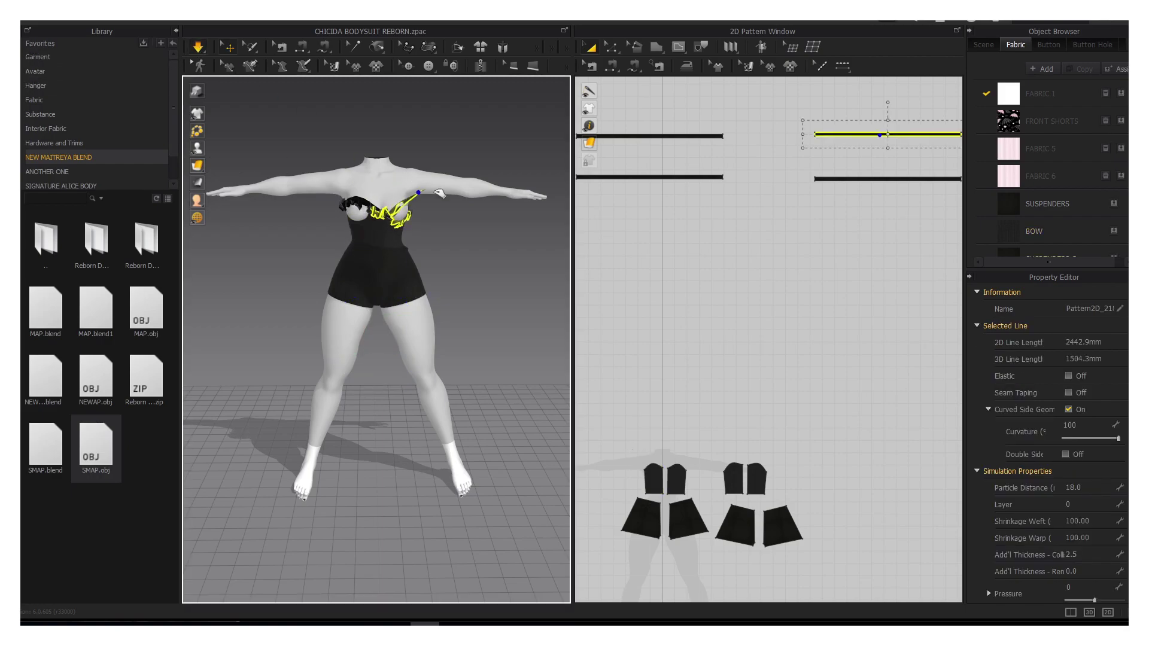
right_click_drag(416, 136, 337, 354)
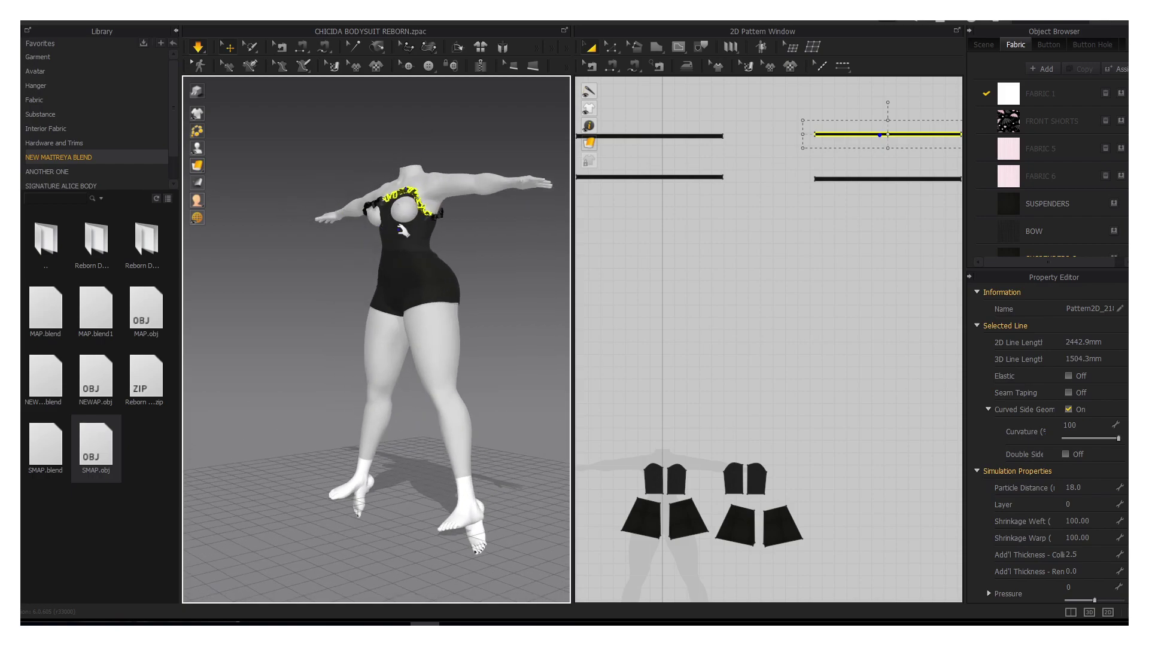
scroll(336, 354, "up", 3)
scroll(336, 354, "up", 2)
mouse_move(355, 270)
right_mouse_down()
mouse_move(293, 264)
mouse_move(340, 260)
right_mouse_up()
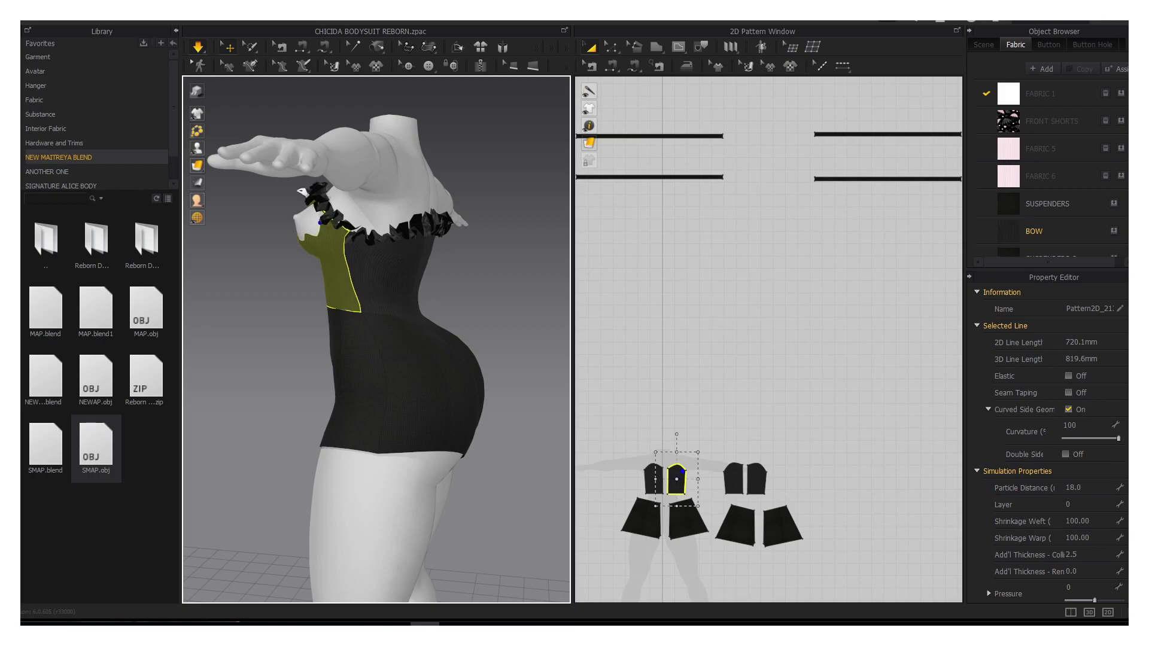
right_click_drag(332, 204, 433, 231)
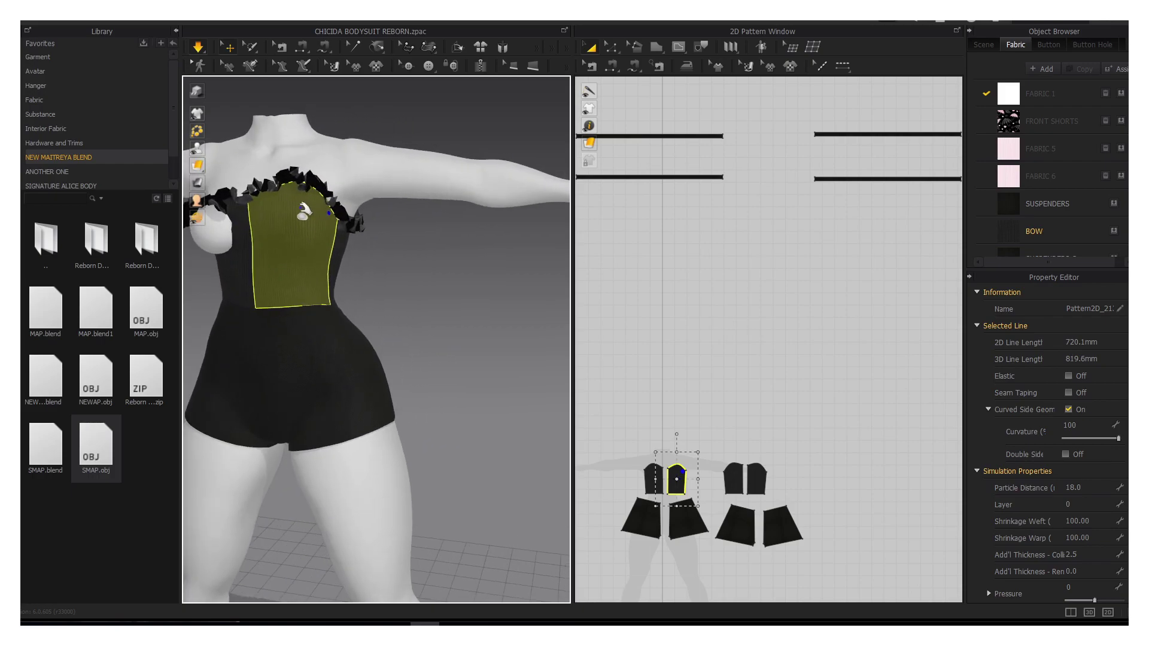
Step: Test the bodice fit by pulling the adjacent and right front bodice panels
mouse_move(320, 225)
right_mouse_down()
mouse_move(379, 257)
mouse_move(379, 230)
right_mouse_up()
left_click(316, 232)
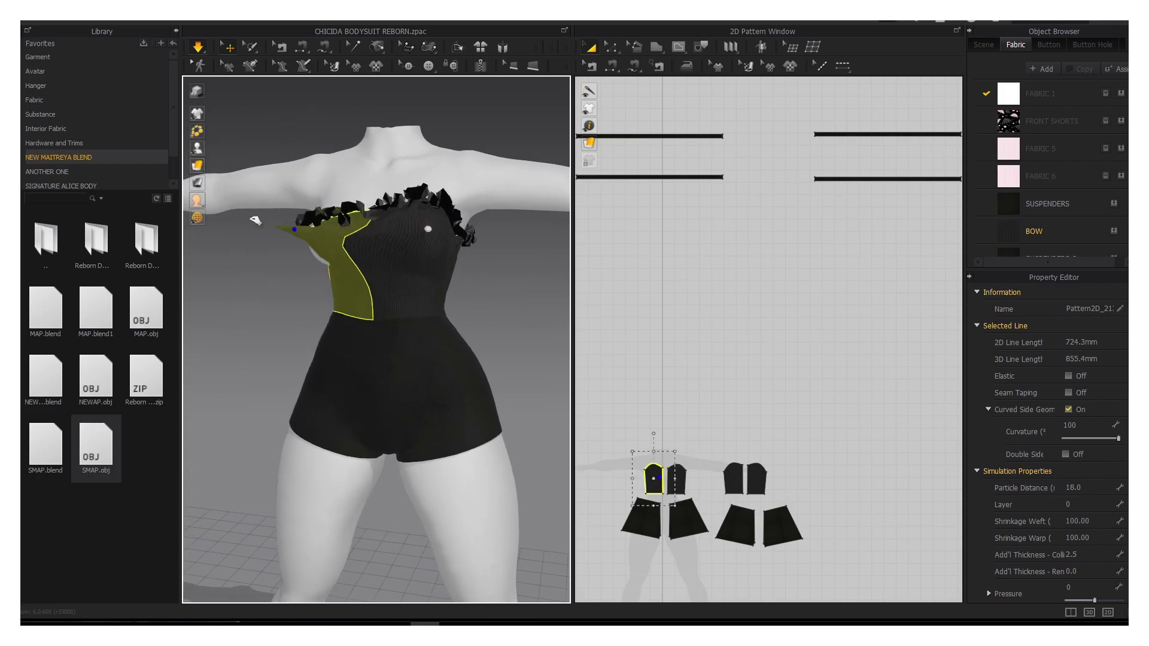
left_click(358, 178)
left_click(341, 174)
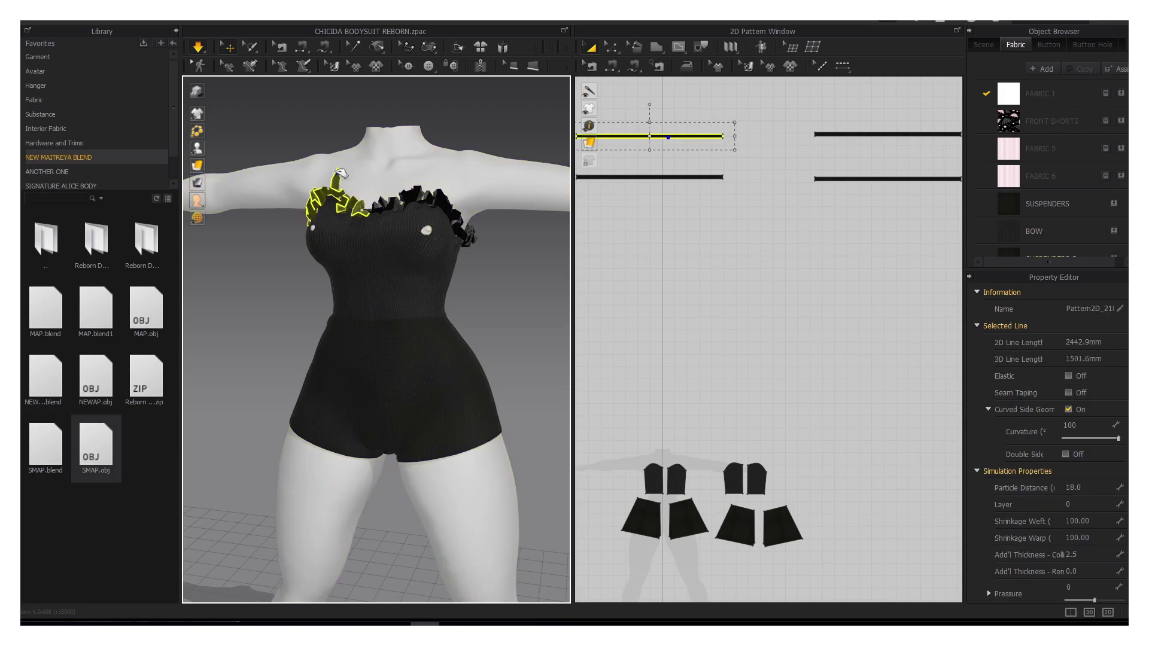
left_click(427, 235)
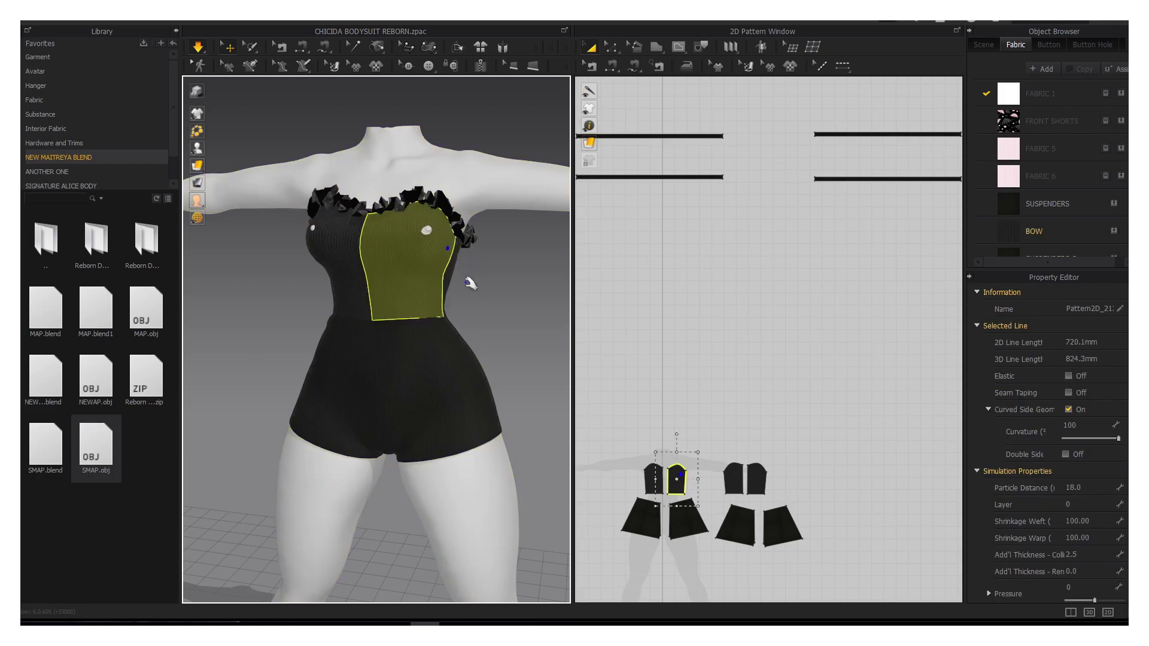
left_click_drag(406, 262, 507, 244)
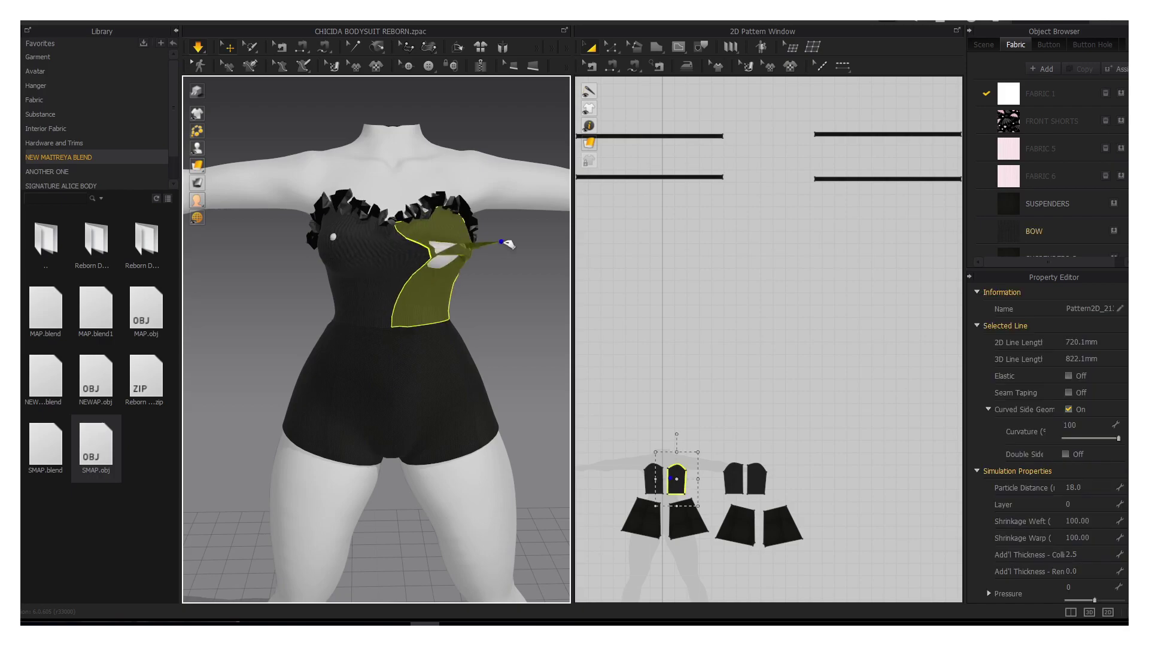
left_click(426, 277)
left_click(516, 292)
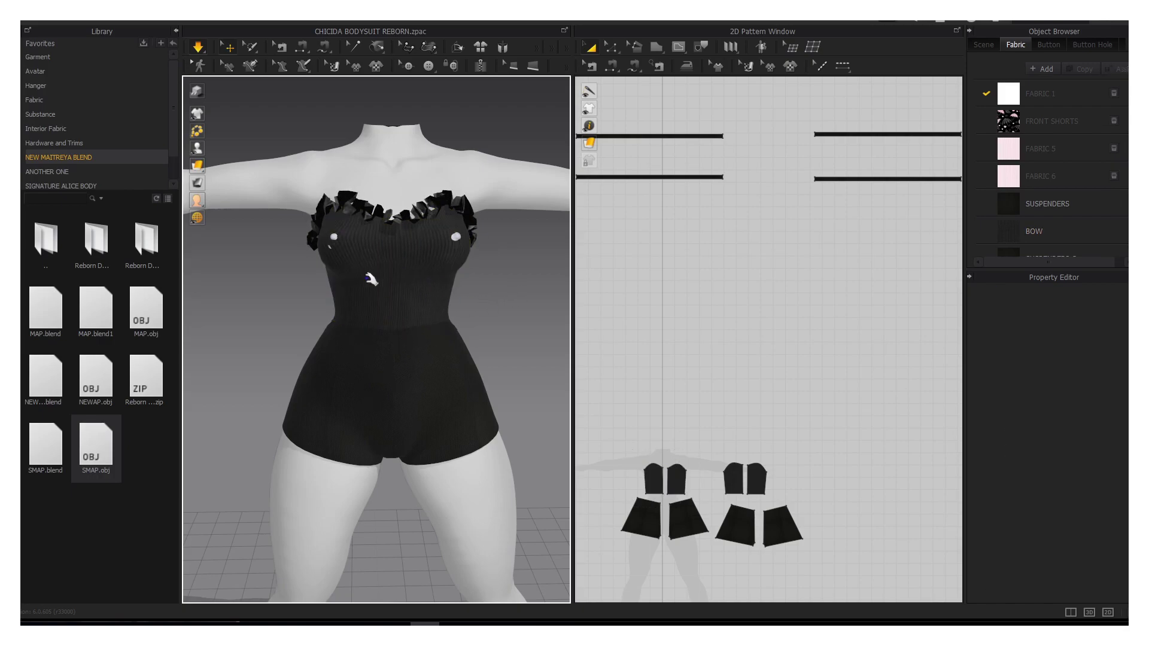
left_click(343, 258)
left_click(519, 284)
Step: Pull the left shorts panel down to test its drape, then view from behind
left_click_drag(358, 437, 275, 481)
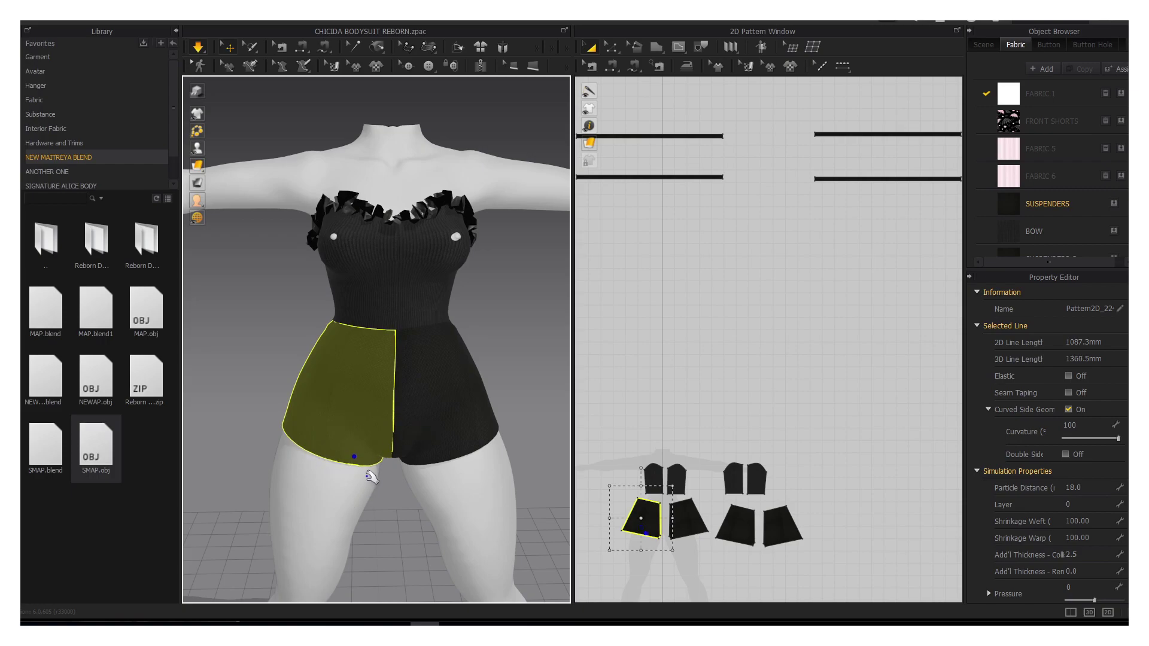
left_click(473, 426)
left_click(533, 367)
mouse_move(533, 366)
right_mouse_down()
mouse_move(238, 357)
mouse_move(258, 372)
mouse_move(474, 364)
mouse_move(504, 375)
right_mouse_up()
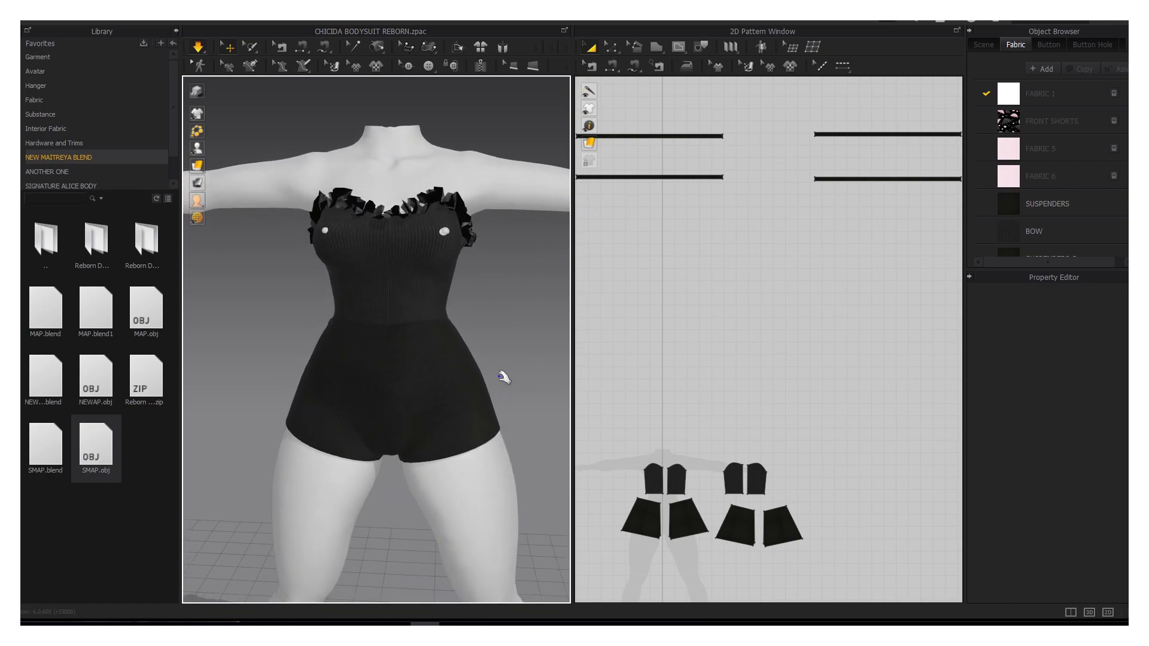
Step: Marquee-select all romper patterns in the 2D window and start File > Export > OBJ
scroll(464, 383, "down", 2)
scroll(461, 385, "down", 2)
scroll(461, 384, "down", 1)
scroll(670, 401, "down", 2)
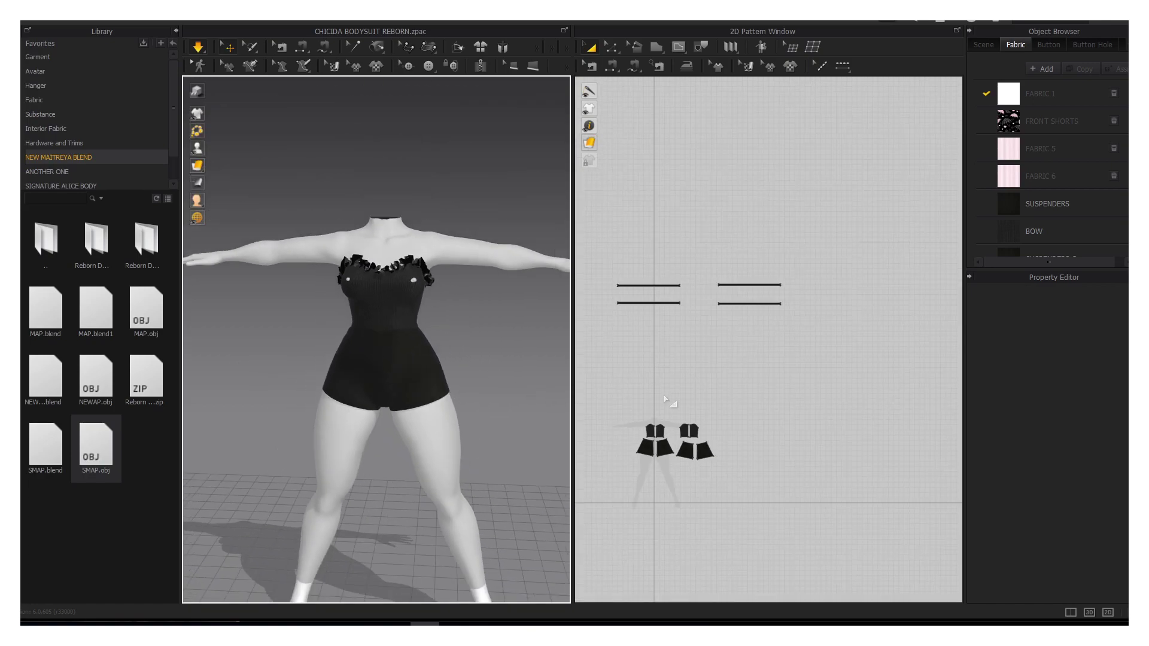
right_click_drag(669, 401, 665, 335)
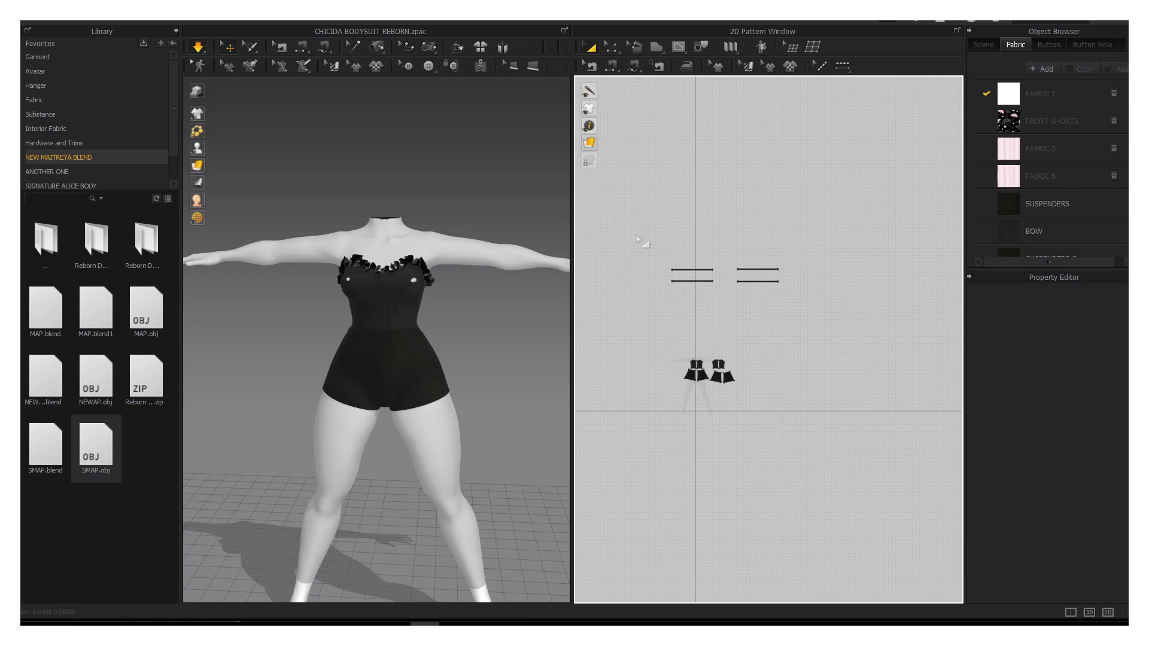
left_click_drag(832, 412, 832, 411)
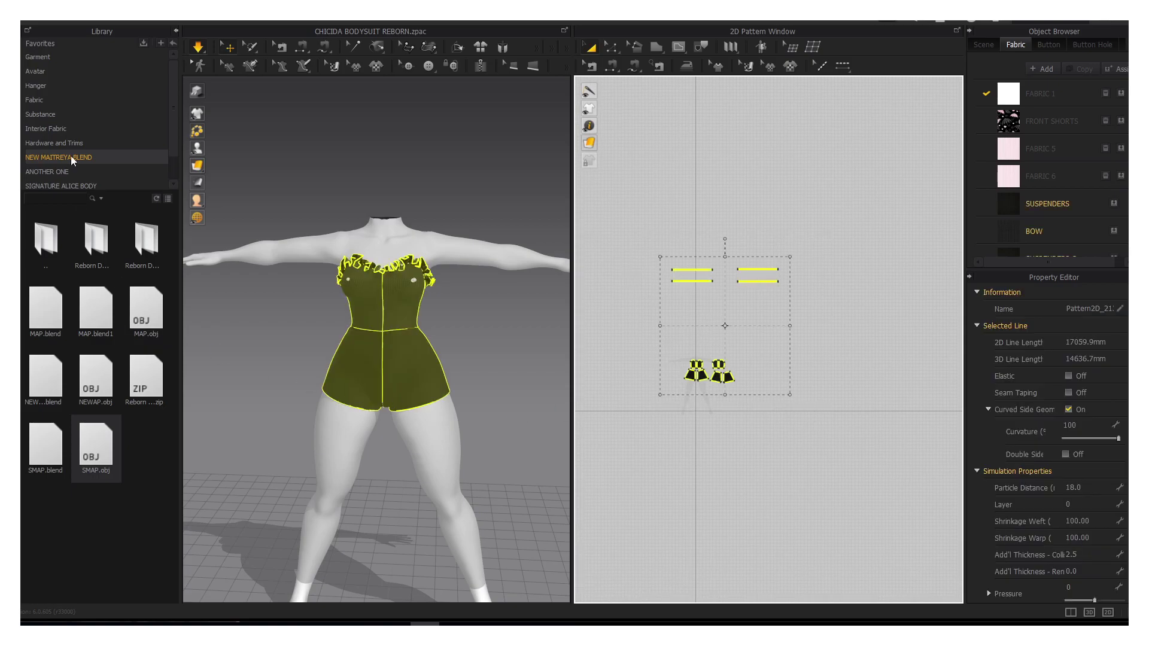
left_click(48, 21)
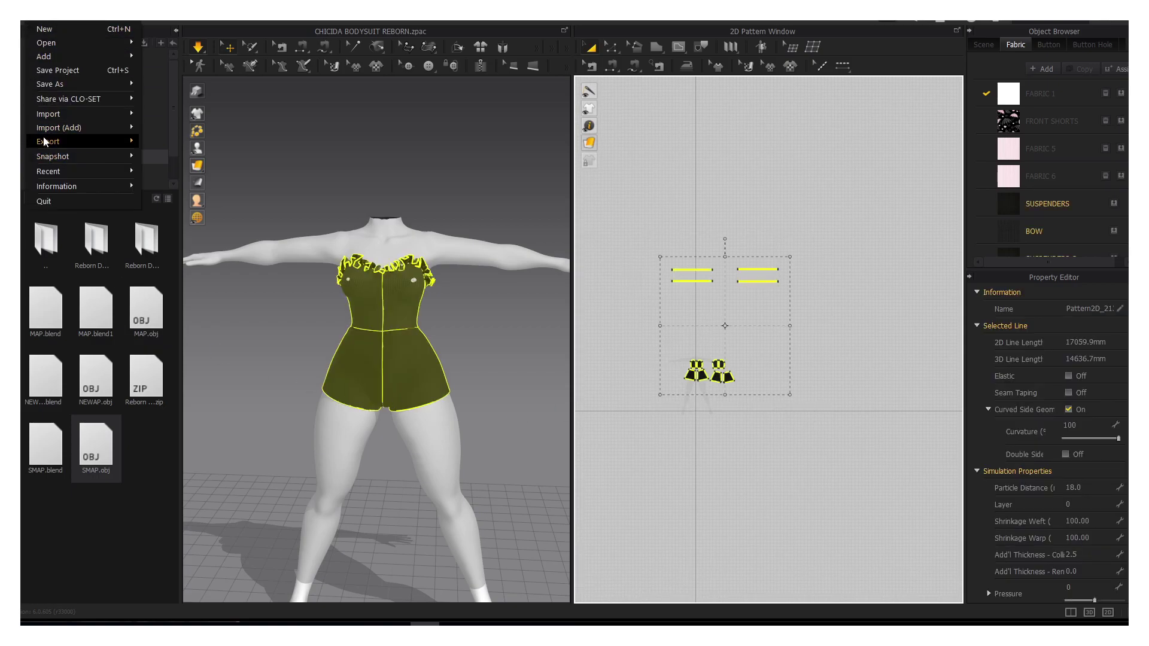
left_click(179, 157)
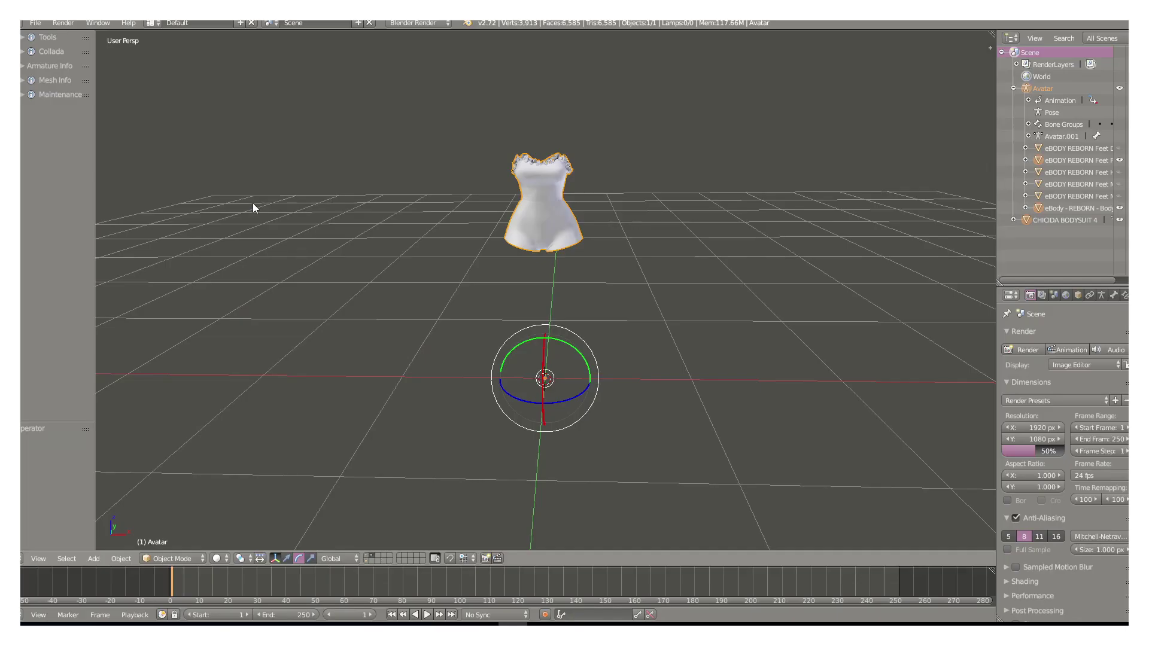
Step: Parent the CHICIDA BODYSUIT 4 romper to the Avatar skeleton with automatic weights
right_click(563, 170)
key("KP_Decimal")
left_click(50, 60)
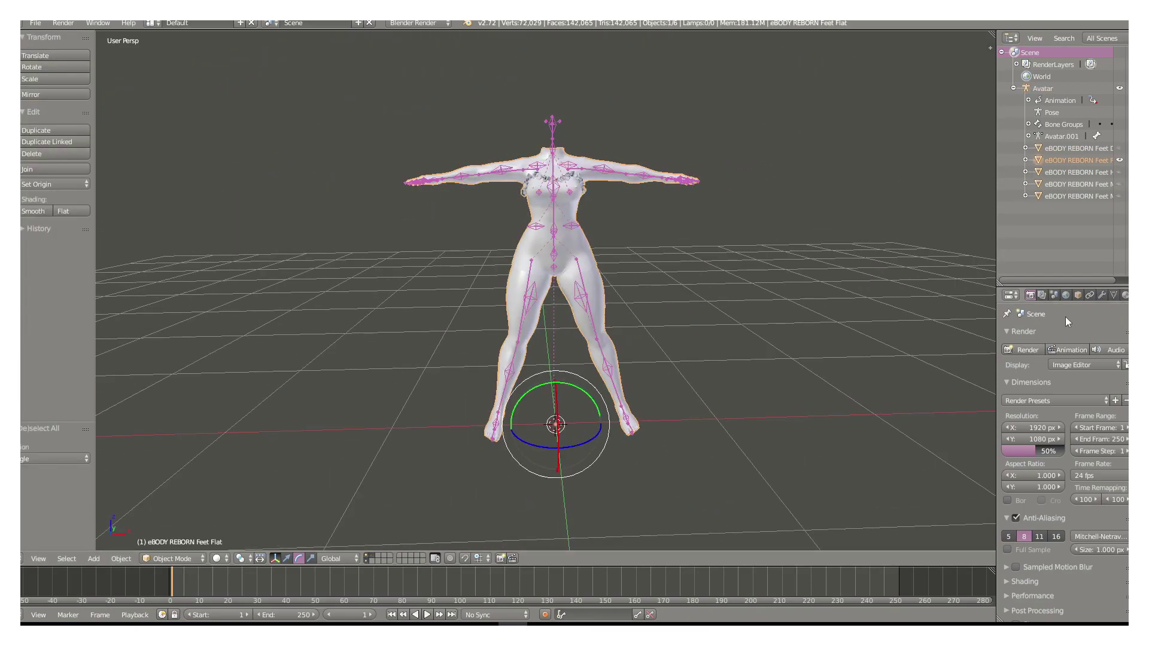
left_click(1078, 295)
left_click(1043, 88)
left_click(172, 559)
key("ctrl+Tab")
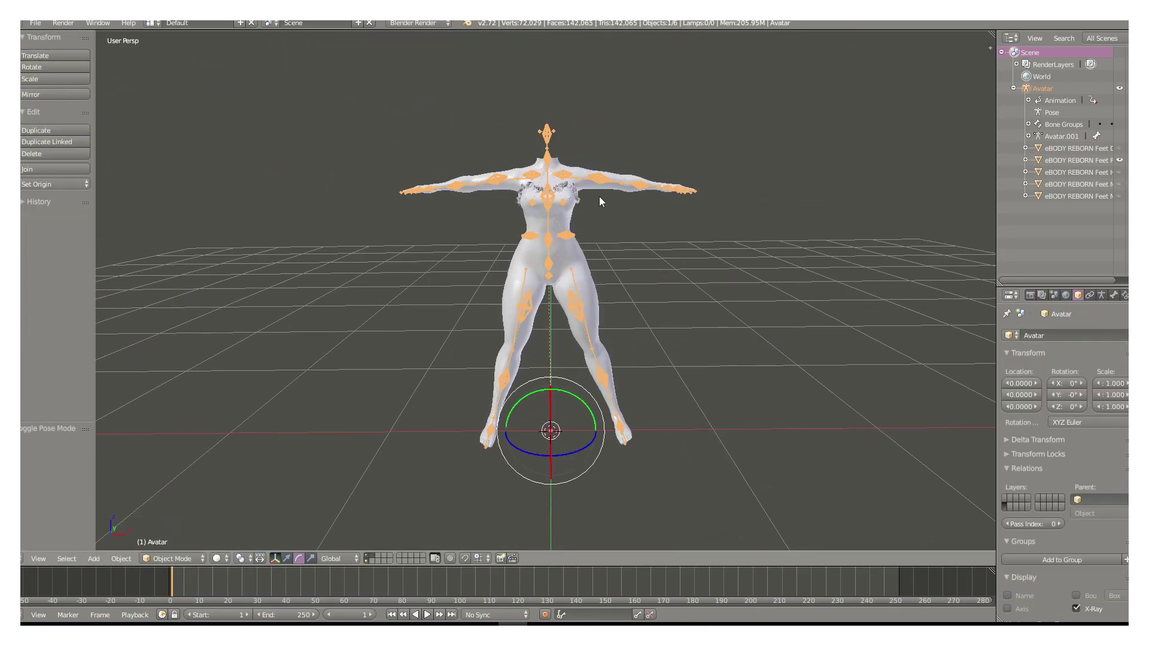
Step: Select the whole eBODY REBORN body mesh in edit mode and view the torso from the side
right_click(557, 215)
key("Tab")
scroll(599, 239, "up", 3)
left_click(675, 213)
scroll(675, 213, "up", 2)
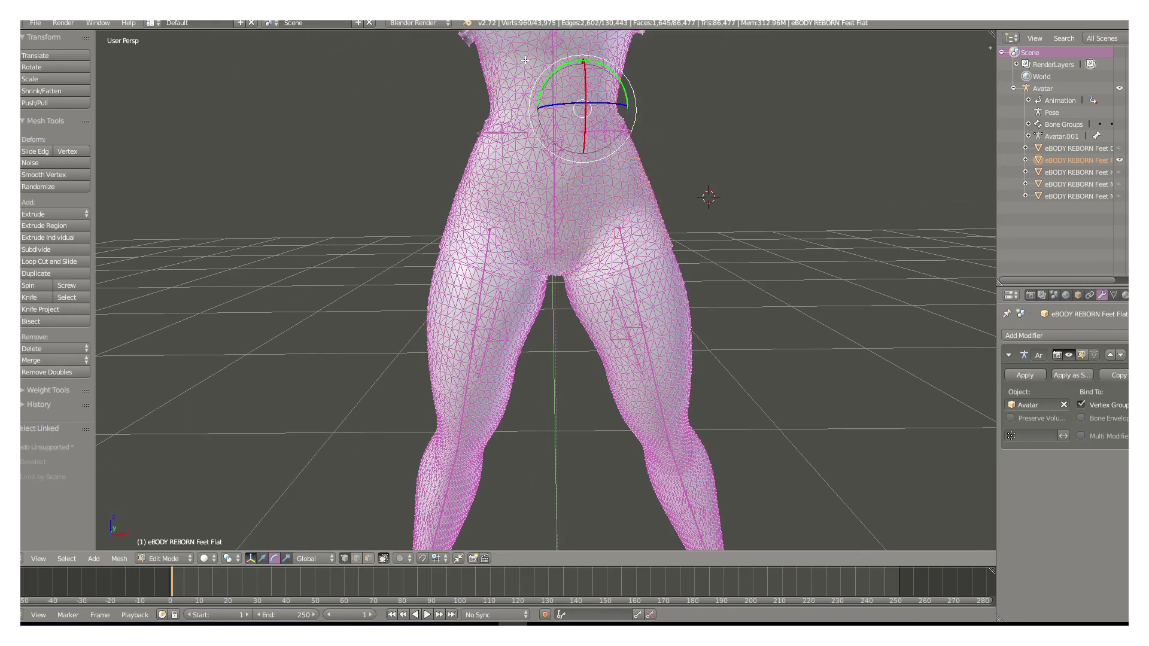
mouse_move(525, 60)
middle_mouse_down("shift")
mouse_move(539, 179)
mouse_move(797, 255)
mouse_move(539, 269)
middle_mouse_up("shift")
Step: Delete the duplicate eBODY REBORN Feet Flat.001 body copy
scroll(539, 179, "down", 5)
scroll(538, 179, "up", 3)
scroll(539, 269, "down", 4)
mouse_move(333, 295)
middle_mouse_down()
mouse_move(379, 307)
mouse_move(290, 278)
middle_mouse_up()
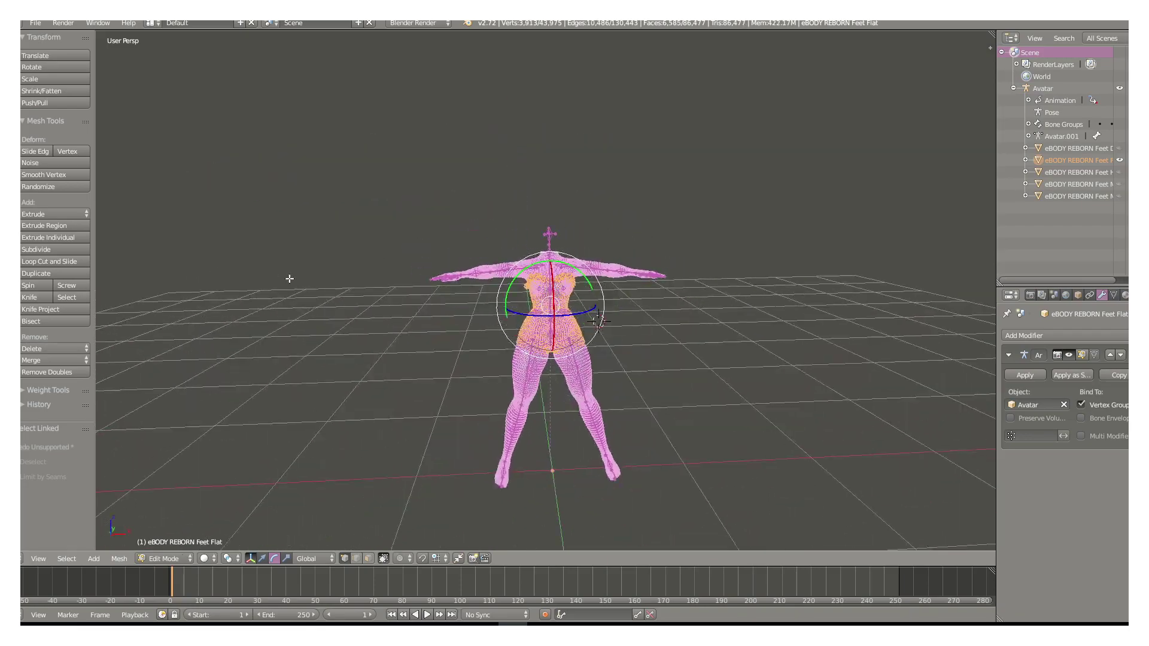
key("Tab")
scroll(595, 258, "up", 3)
key("Delete")
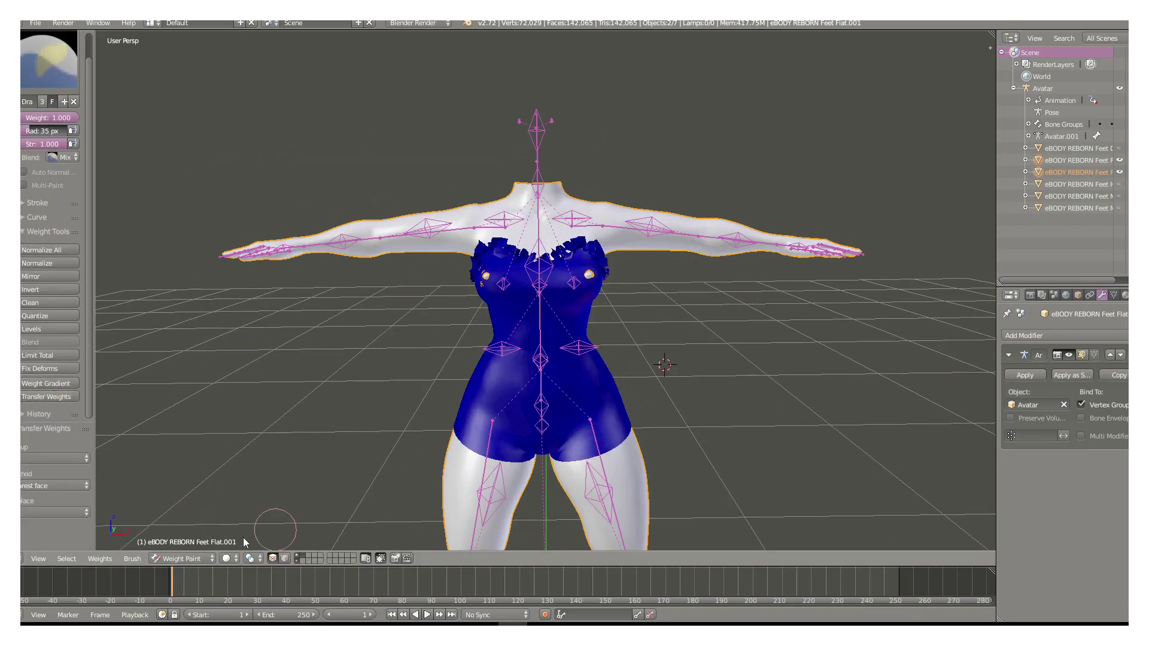
Step: Rotate the mHipRight bone in Pose Mode to test that the figure deforms
scroll(611, 341, "down", 3)
scroll(570, 284, "up", 3)
right_click(635, 223)
key("ctrl+Tab")
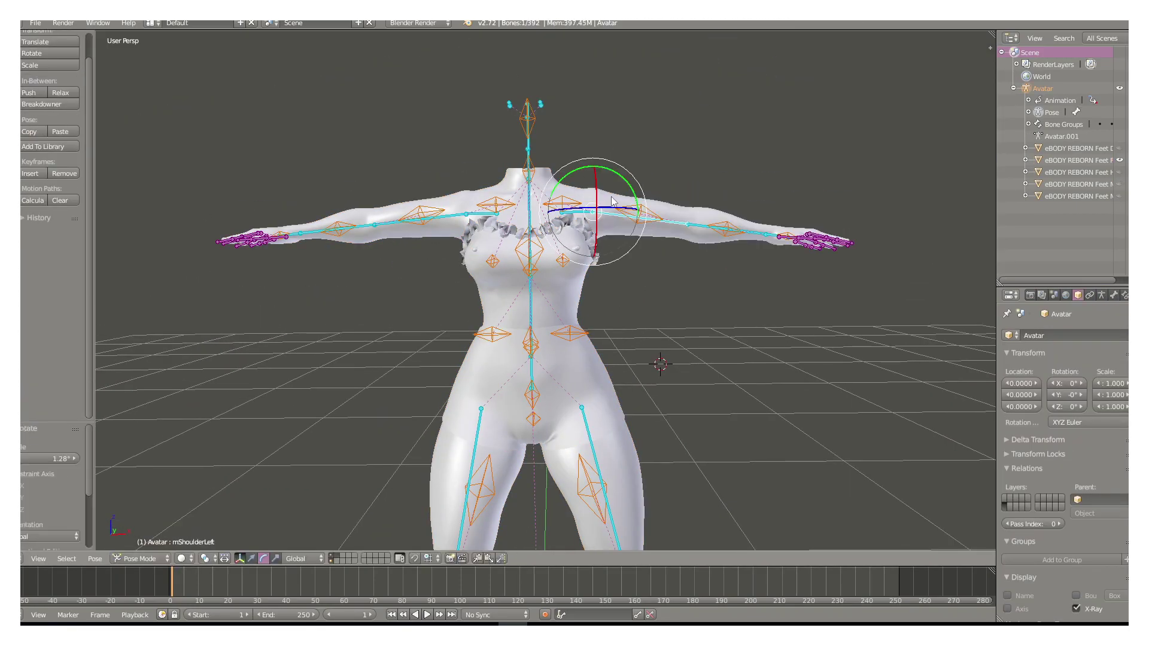
scroll(526, 310, "up", 5)
scroll(525, 310, "down", 8)
key("r")
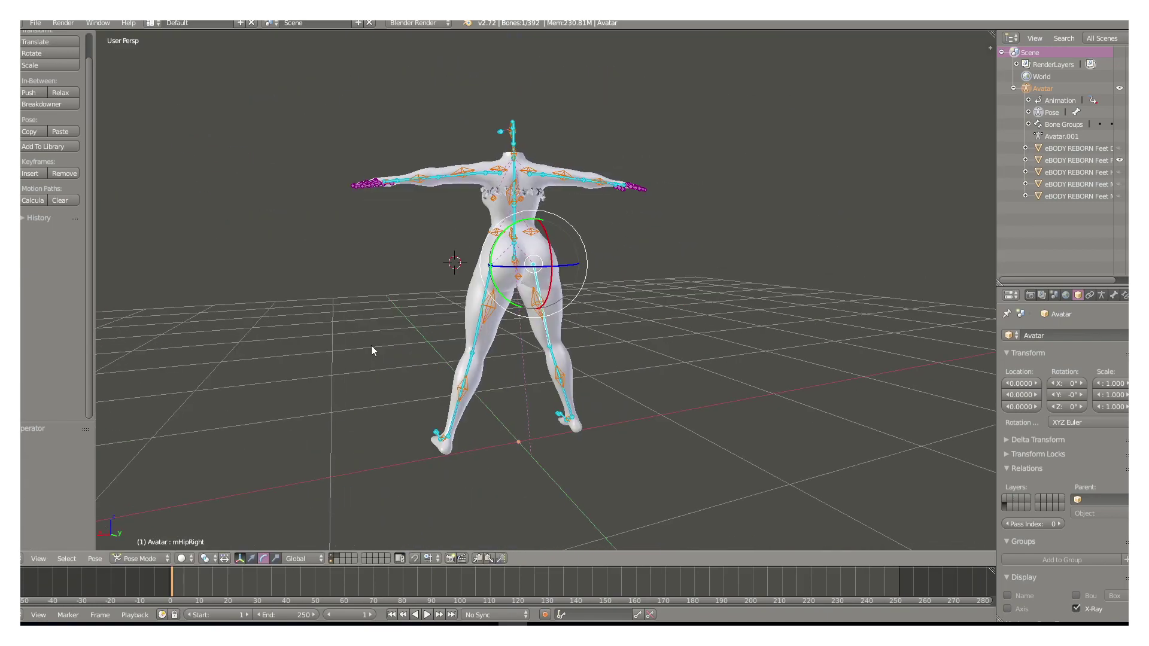
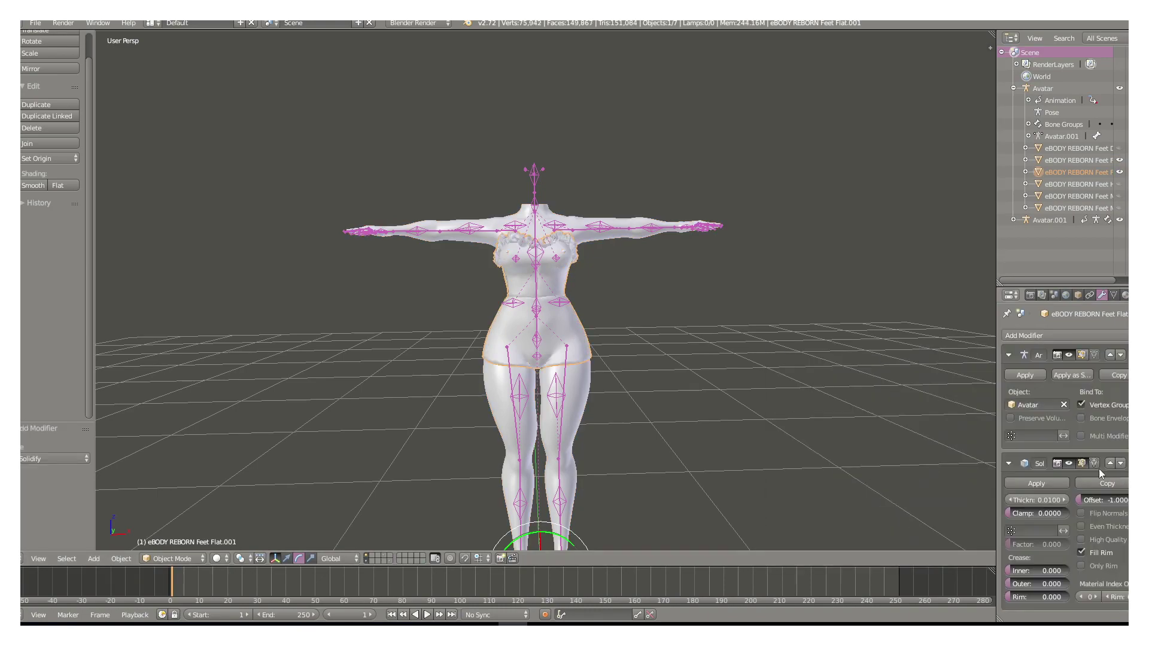
Step: Apply the Solidify modifier on the eBODY REBORN Feet Flat.001 mesh to make its thickness permanent
left_click(1037, 484)
left_click(36, 23)
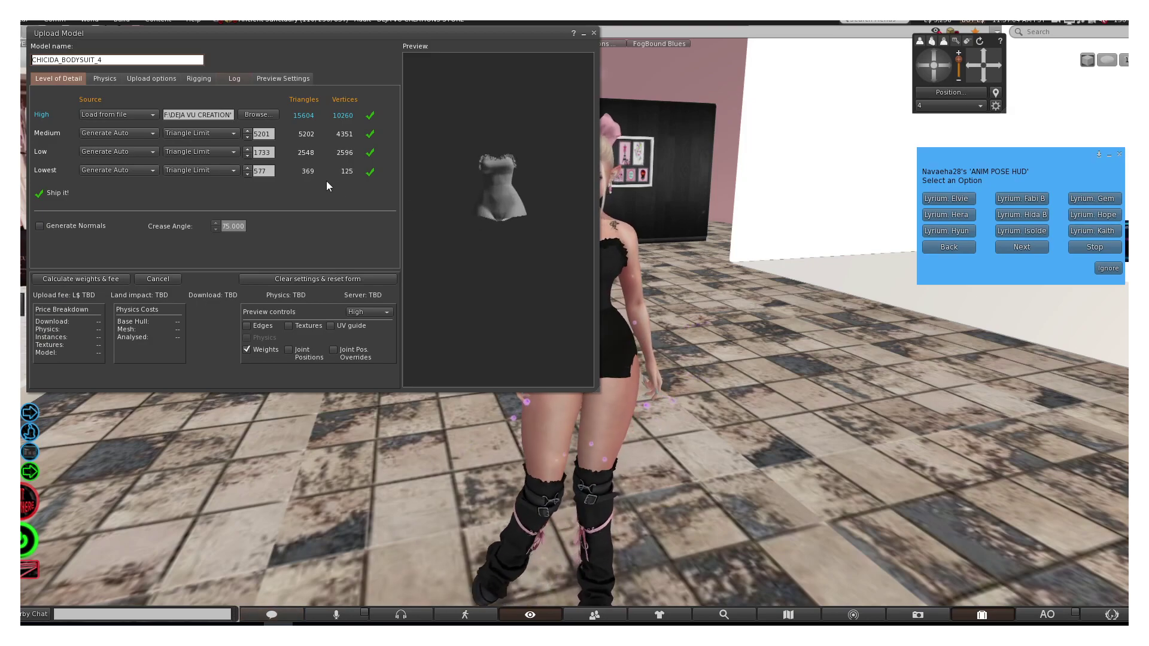
Step: Drop the Lowest and Low triangle limits to 0 and calculate the weights and upload fee
left_click(247, 175)
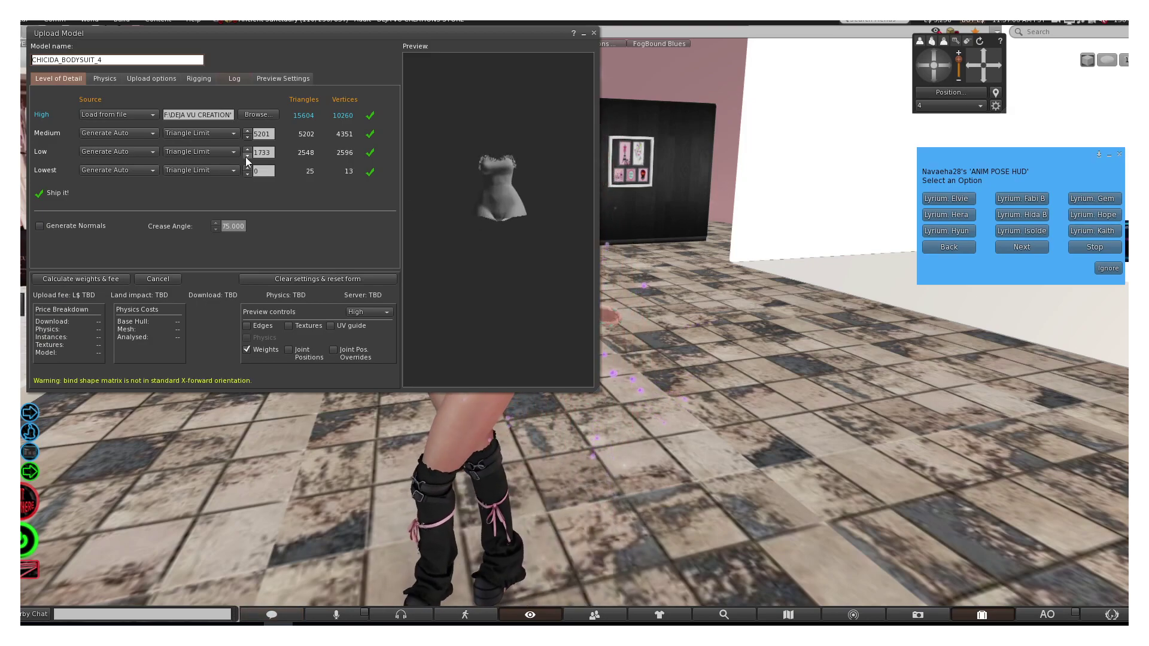
left_click(246, 157)
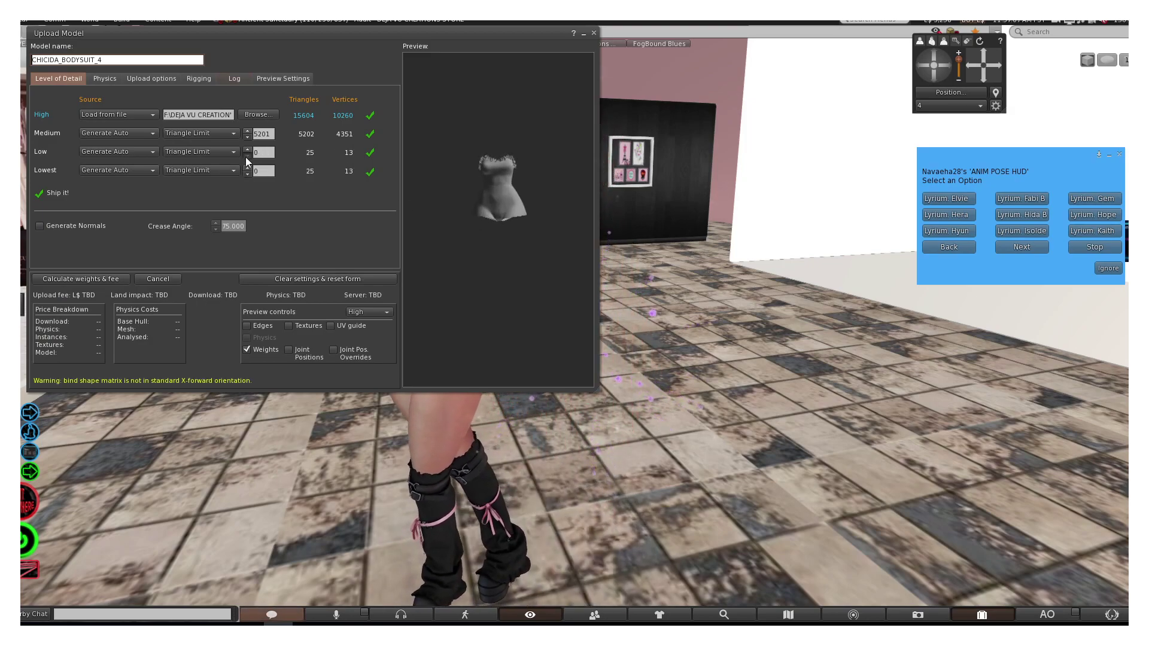
left_click(91, 278)
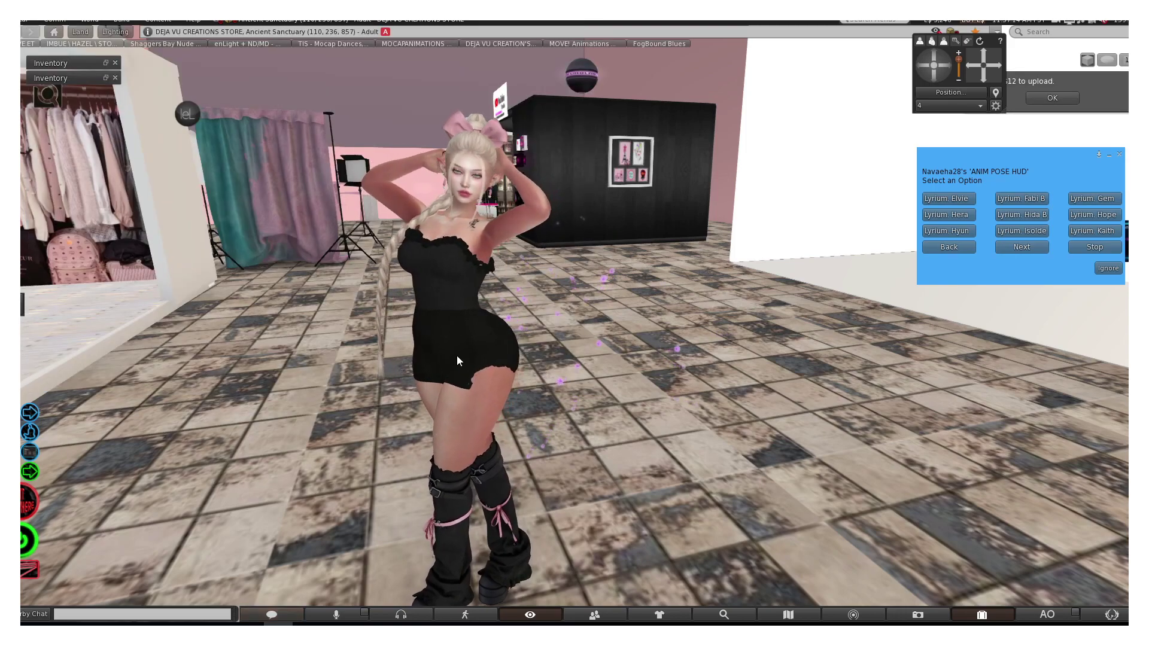
Step: Upload CHICIDA_BODYSUIT_4 and wear it on the avatar from the Inventory
right_click(458, 355)
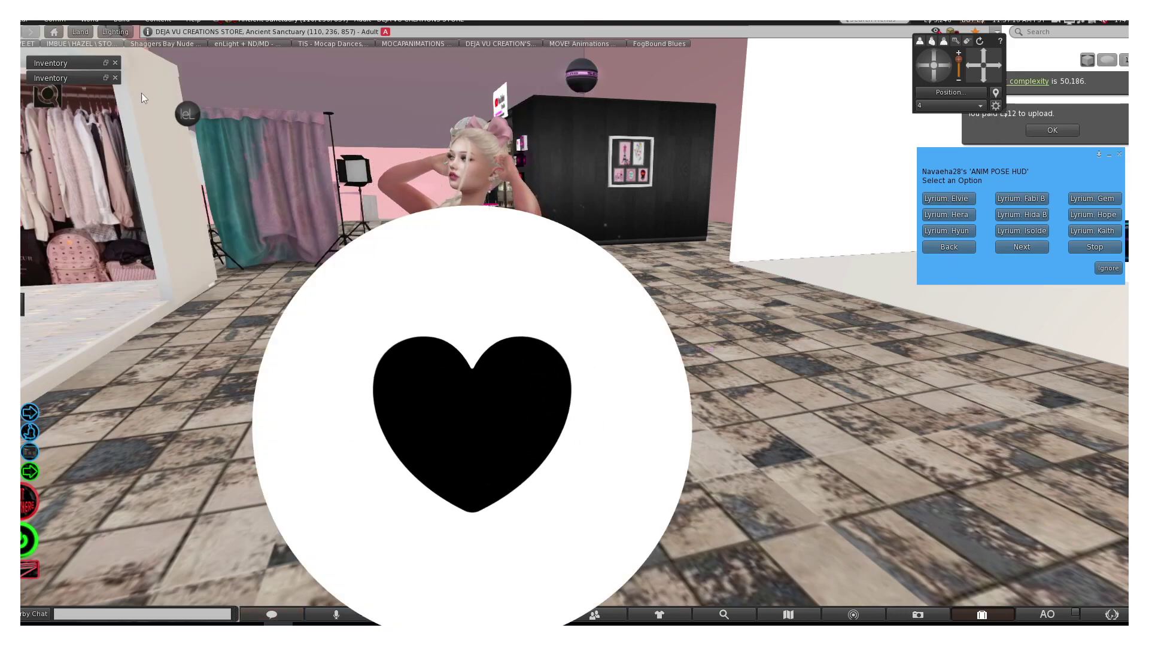
left_click(106, 78)
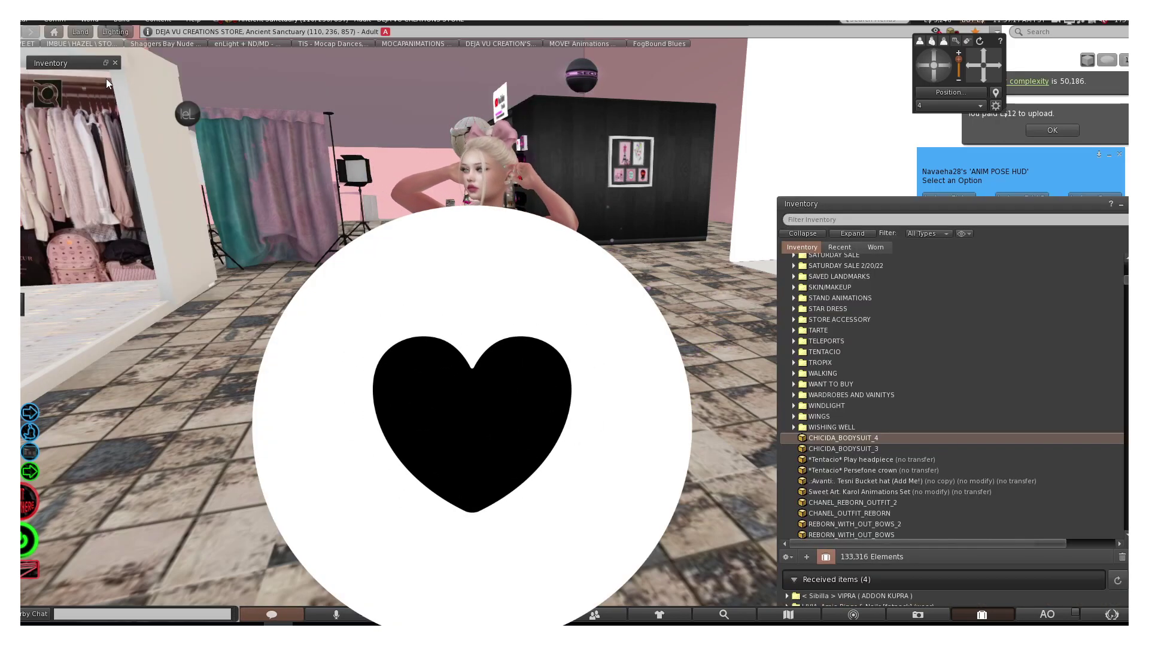
right_click(839, 441)
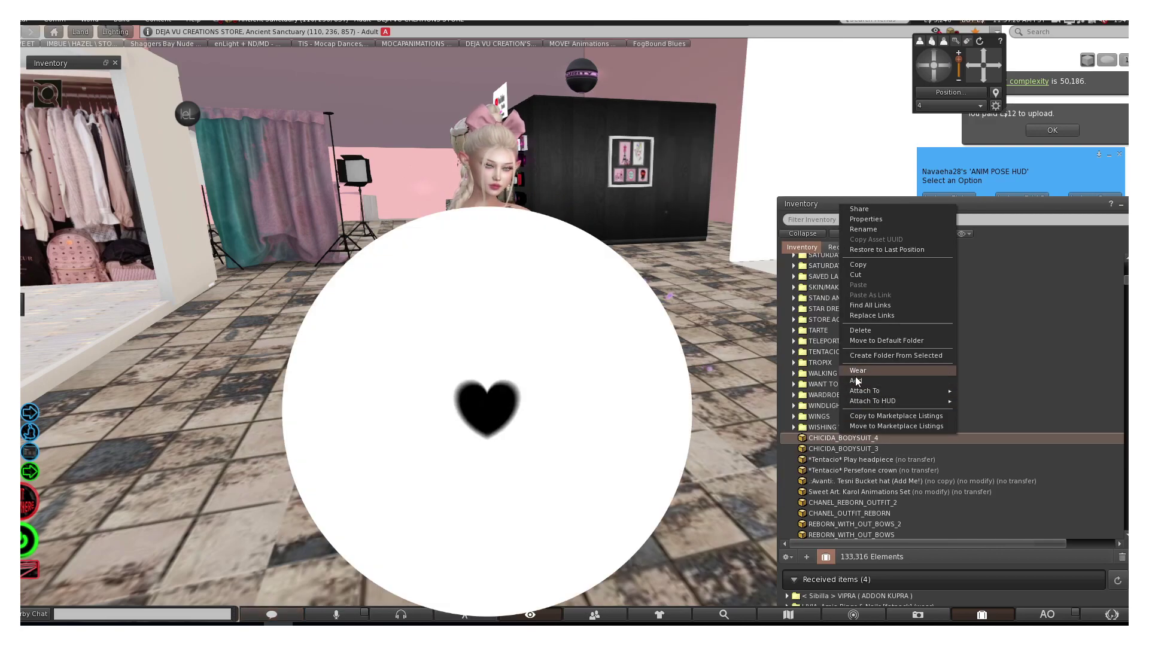
left_click(856, 379)
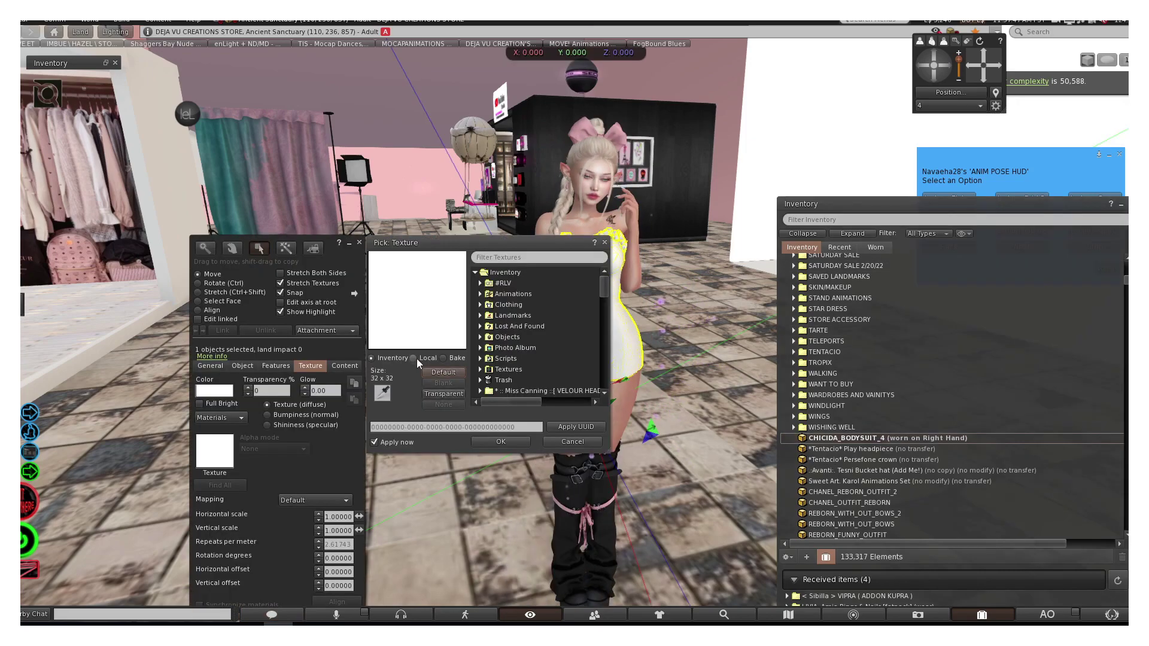
Step: Apply the local CHICIDA BODYSUIT 4_diffuse texture to the bodysuit and close the Build tools
left_click(413, 358)
left_click(438, 373)
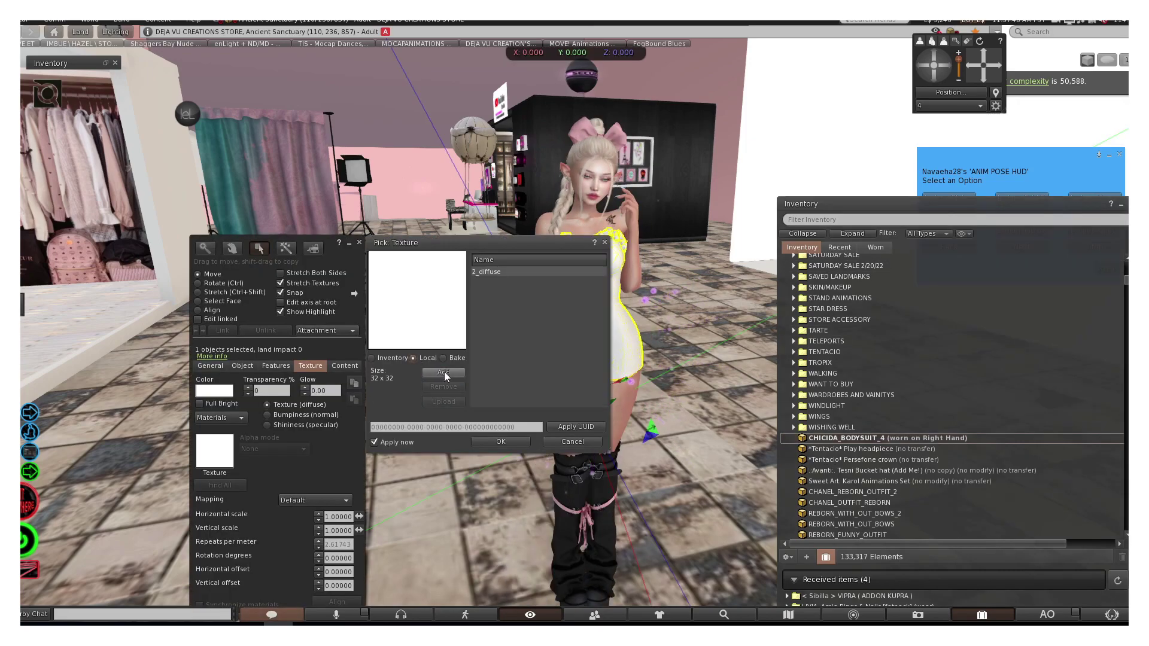
left_click(508, 444)
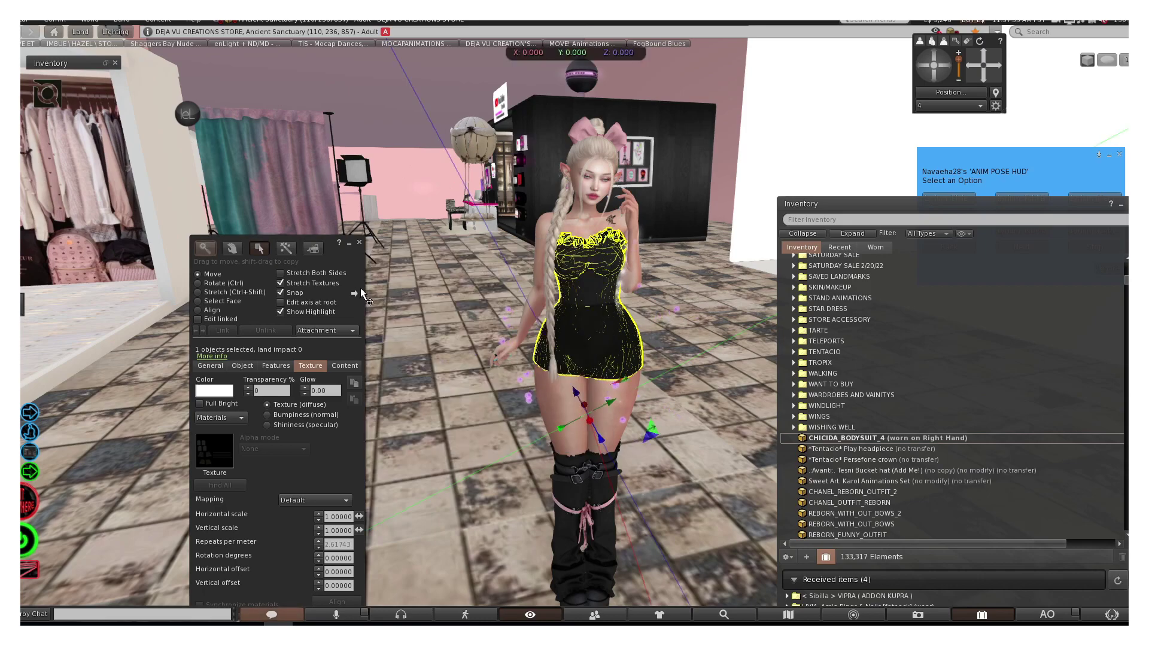
left_click(359, 243)
Step: Minimize the inventory window and walk the avatar forward into the scene
scroll(679, 332, "up", 2)
scroll(679, 332, "up", 2)
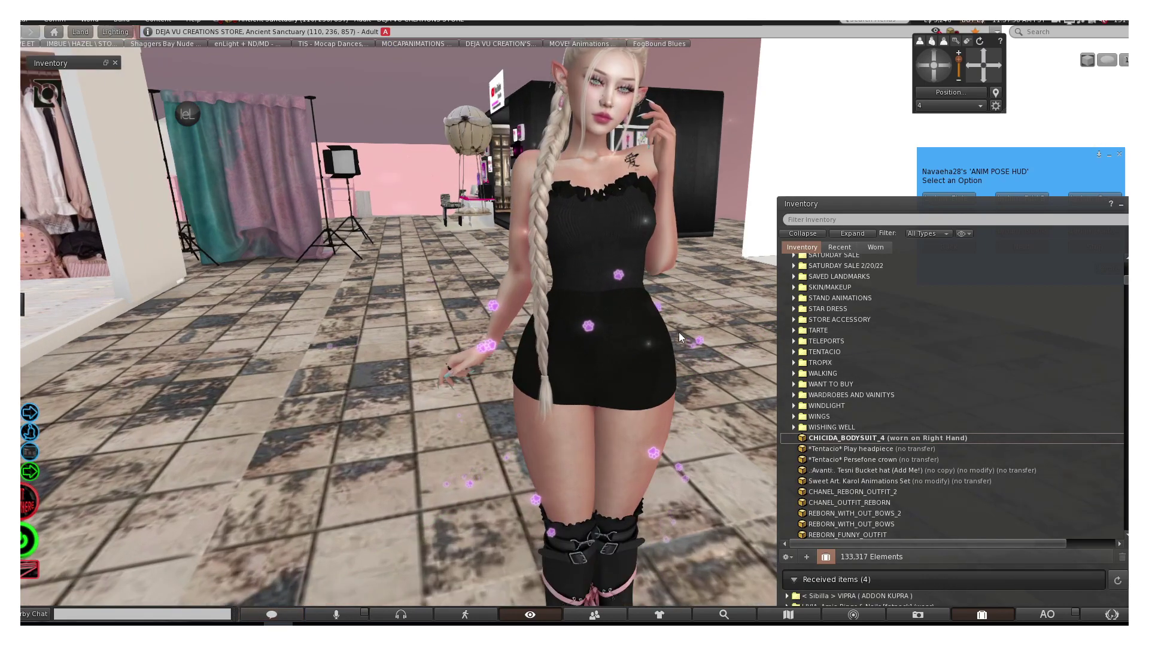
left_click(1122, 206)
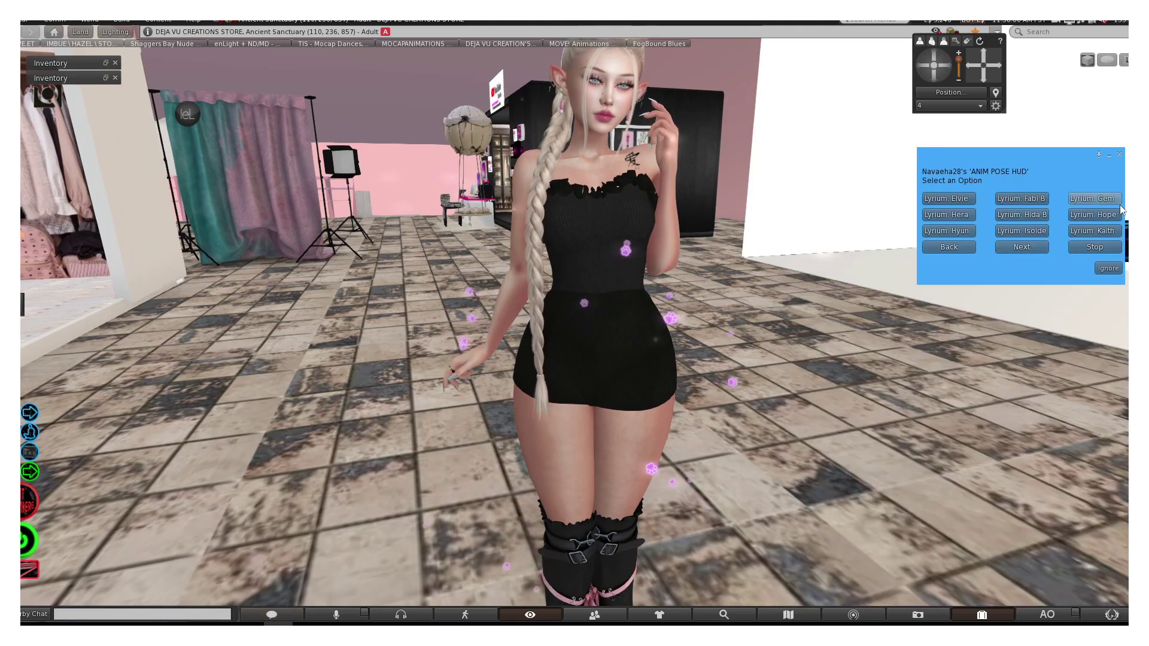
key("Up")
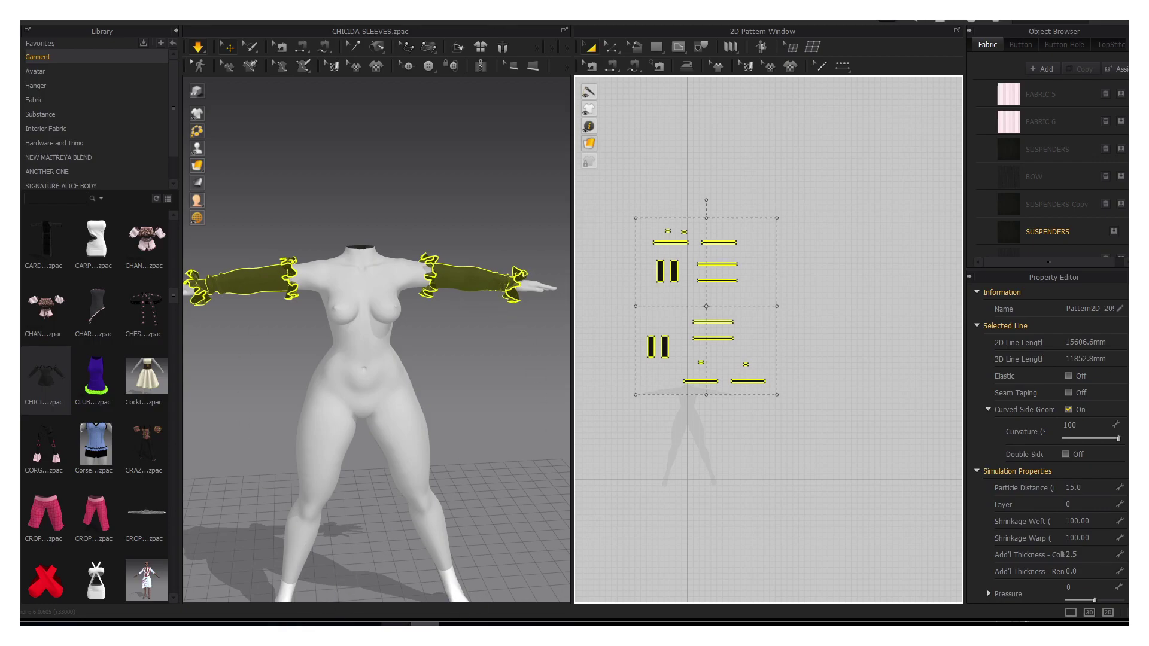
Step: Orbit the Marvelous Designer 3D view to inspect the ruffled sleeves from another side
mouse_move(395, 461)
right_mouse_down()
mouse_move(476, 441)
mouse_move(429, 433)
mouse_move(454, 441)
right_mouse_up()
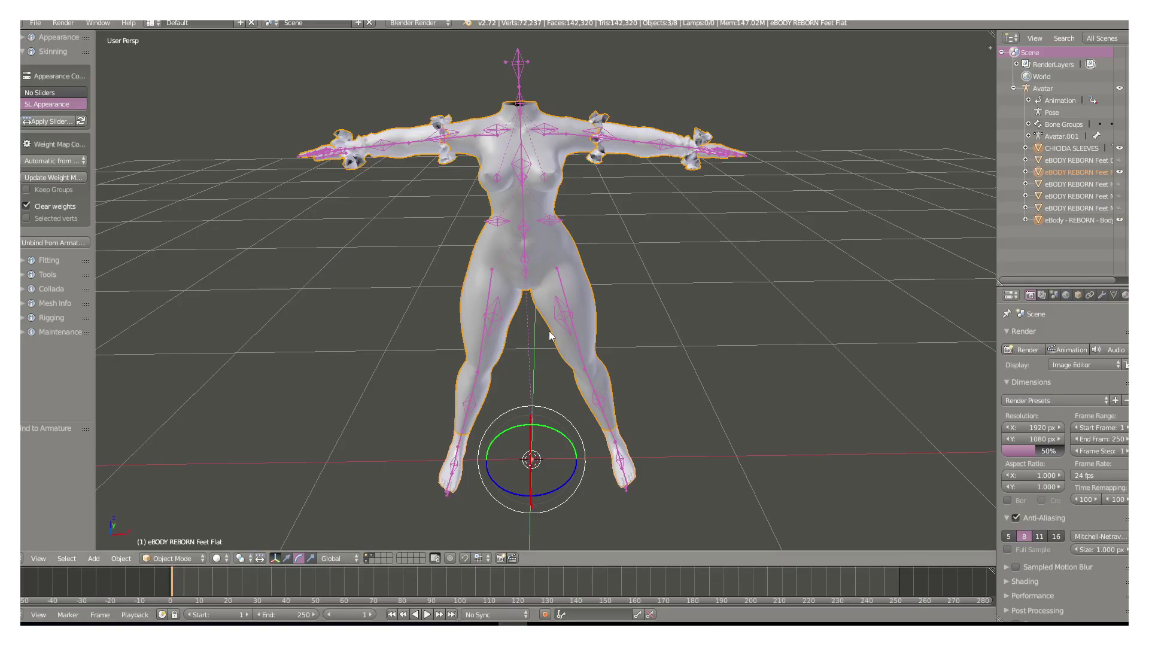
Step: Select the Avatar armature and switch it into Pose Mode
right_click(514, 197)
key("ctrl+Tab")
scroll(513, 197, "up", 3)
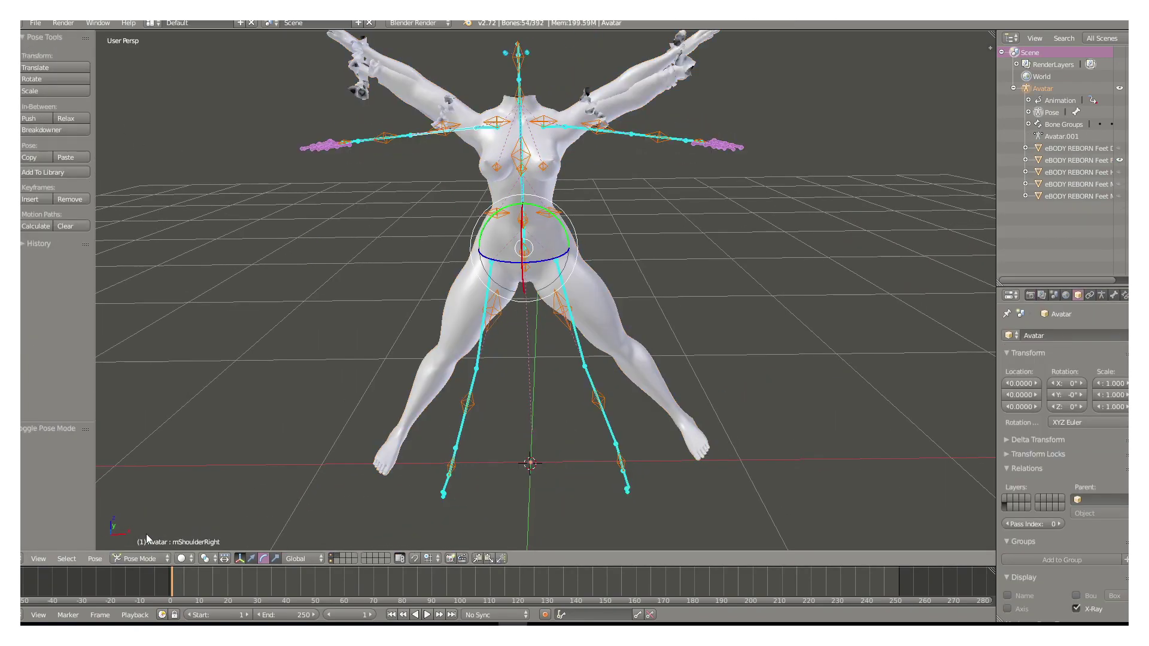
scroll(514, 198, "up", 2)
left_click(141, 558)
Step: Enter Edit Mode on the body mesh and select linked torso and arm vertices
key("Tab")
scroll(824, 190, "down", 3)
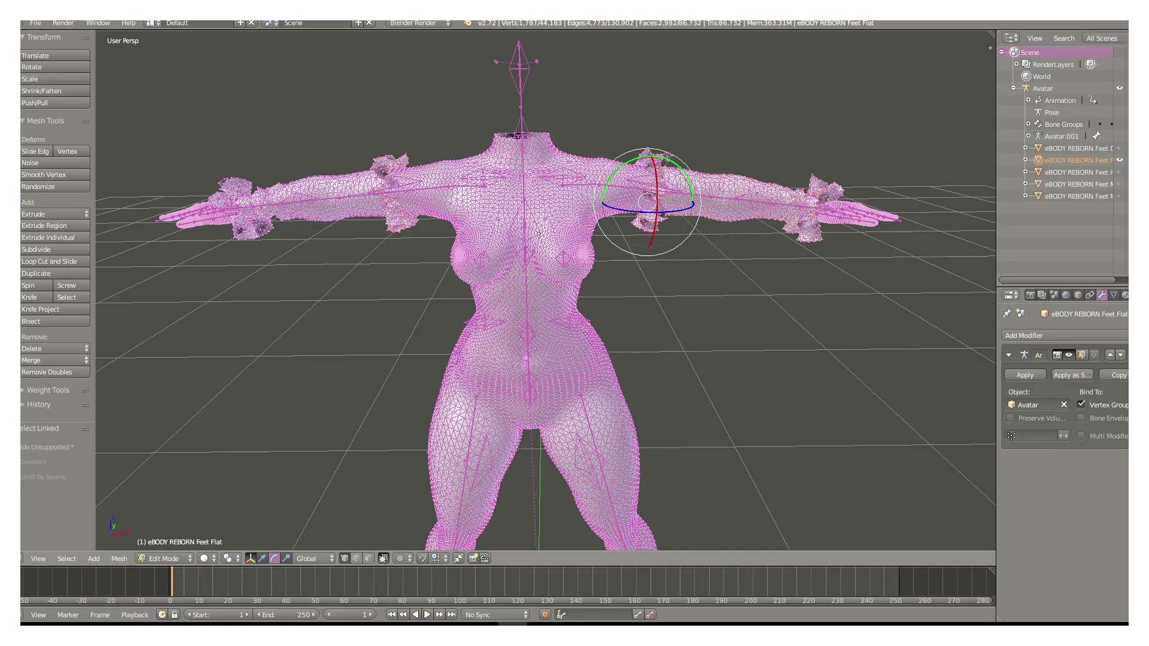
mouse_move(646, 202)
middle_mouse_down()
mouse_move(457, 120)
mouse_move(539, 179)
middle_mouse_up()
key("l")
middle_click_drag(744, 251, 973, 253)
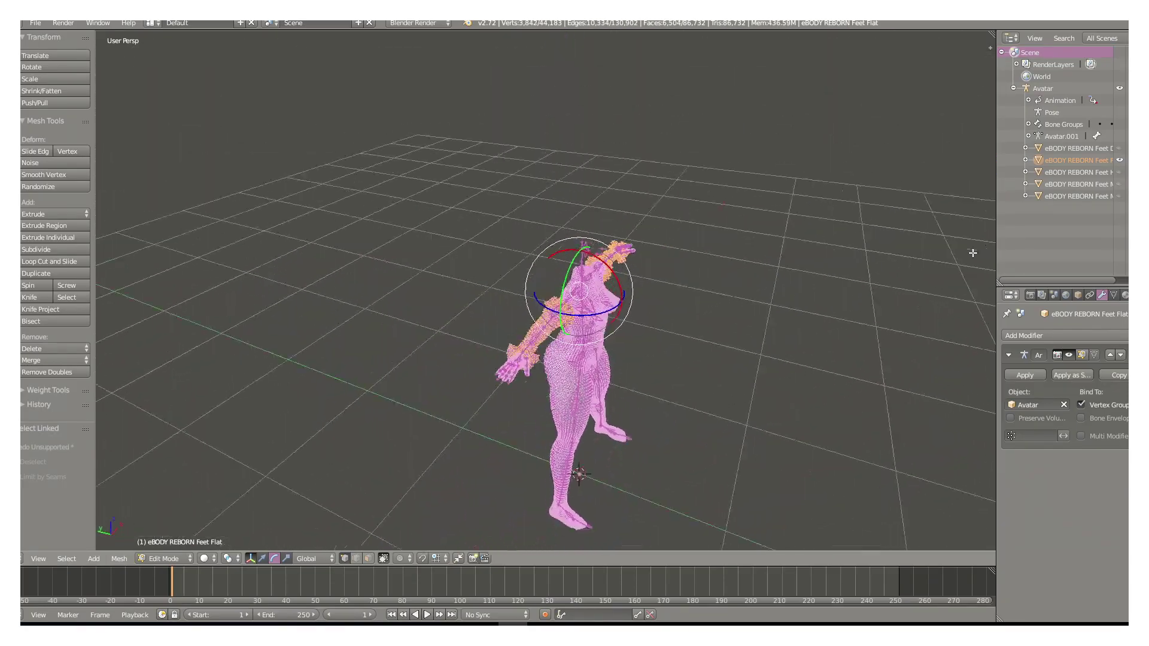
scroll(972, 254, "up", 5)
mouse_move(659, 269)
middle_mouse_down()
mouse_move(396, 303)
mouse_move(411, 264)
mouse_move(393, 273)
middle_mouse_up()
key("l")
scroll(411, 264, "down", 4)
scroll(394, 273, "up", 5)
key("l")
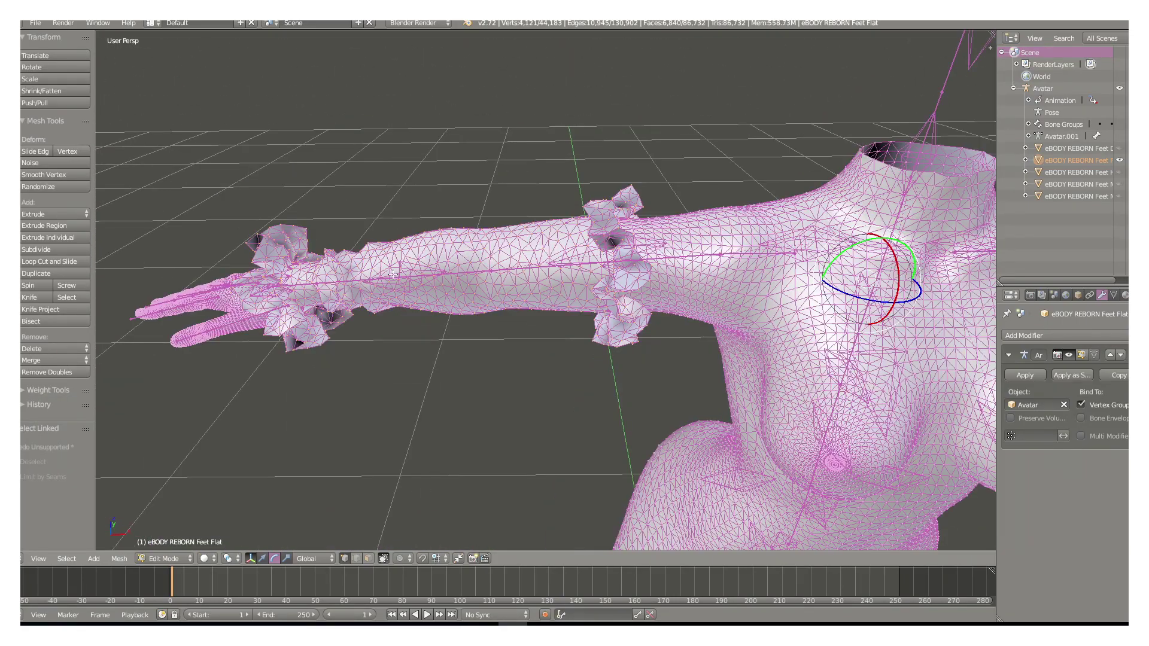
scroll(393, 273, "down", 4)
key("p")
Step: Cycle through weight paint, pose and object modes, then select the Avatar.001 rig
key("Tab")
key("ctrl+Tab")
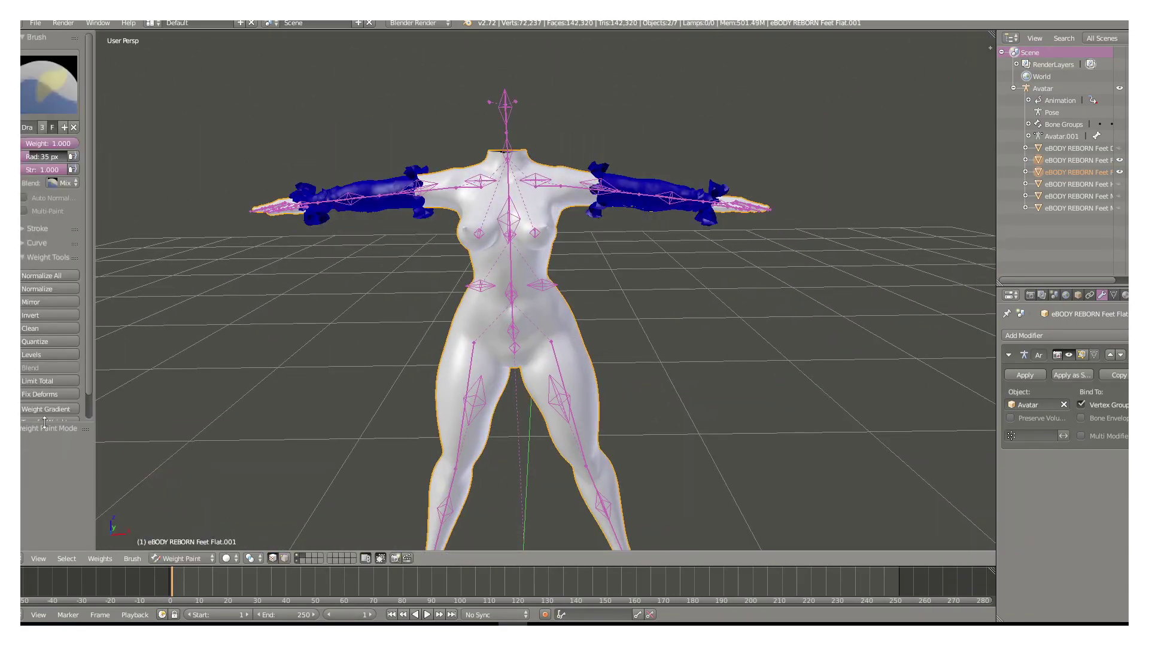
key("ctrl+Tab")
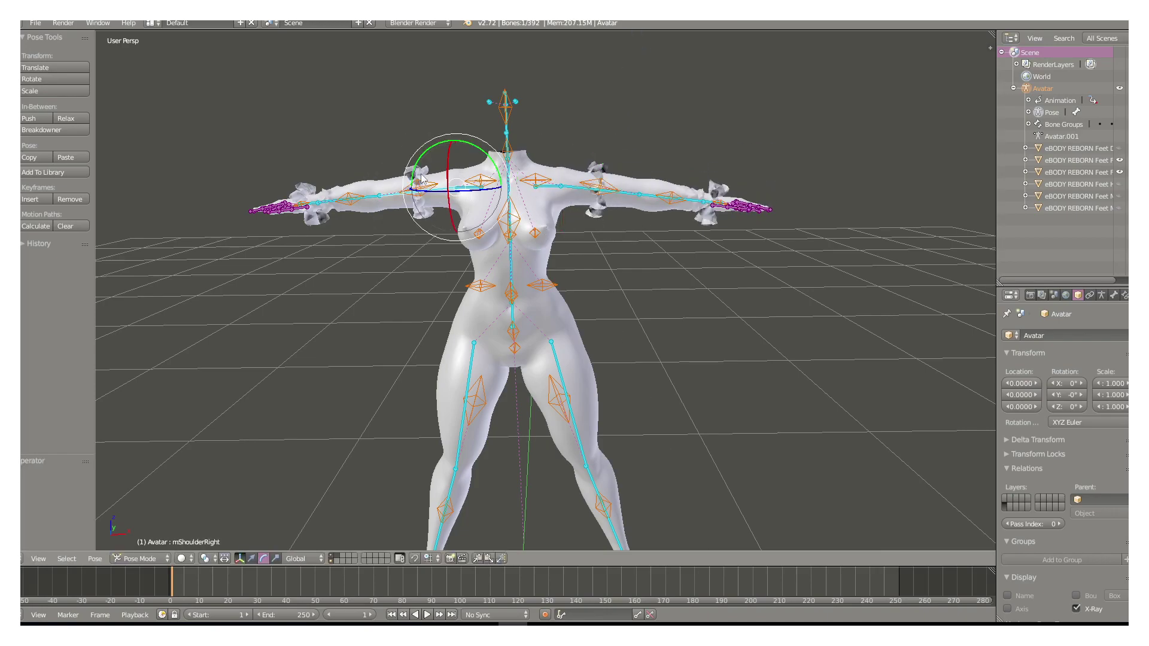
key("ctrl+Tab")
key("a")
key("2")
key("shift+a")
left_click(394, 365)
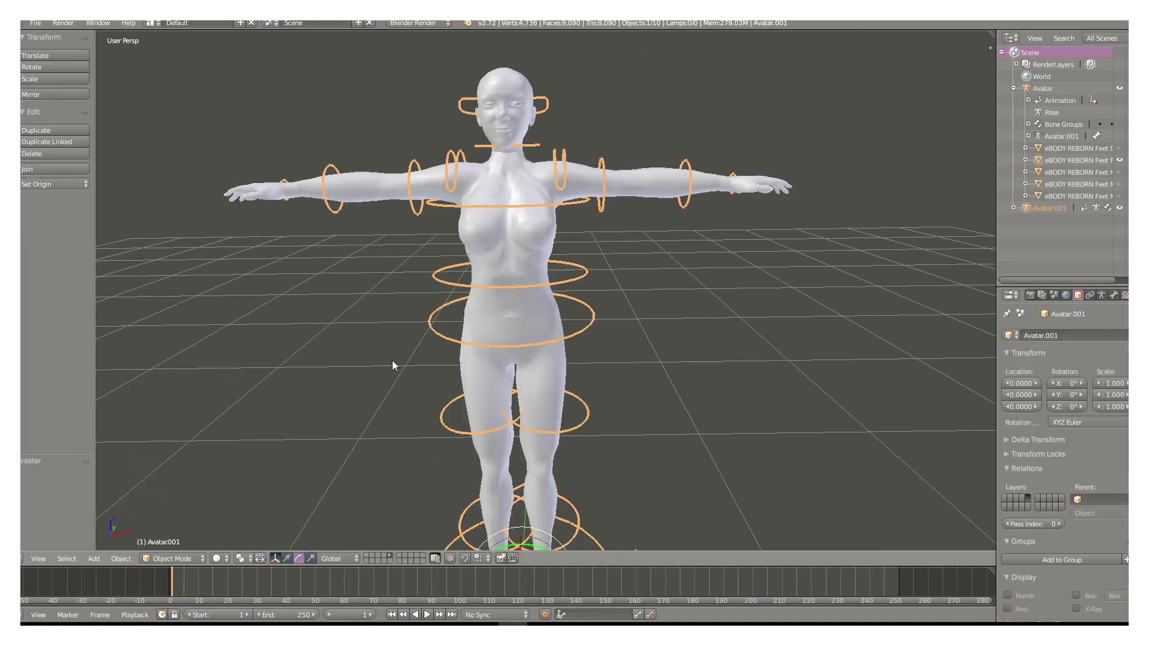
Step: Rotate the mShoulderLeft bone in Pose Mode to test how the sleeves deform
right_click(593, 183)
key("ctrl+Tab")
right_click(598, 182)
key("r")
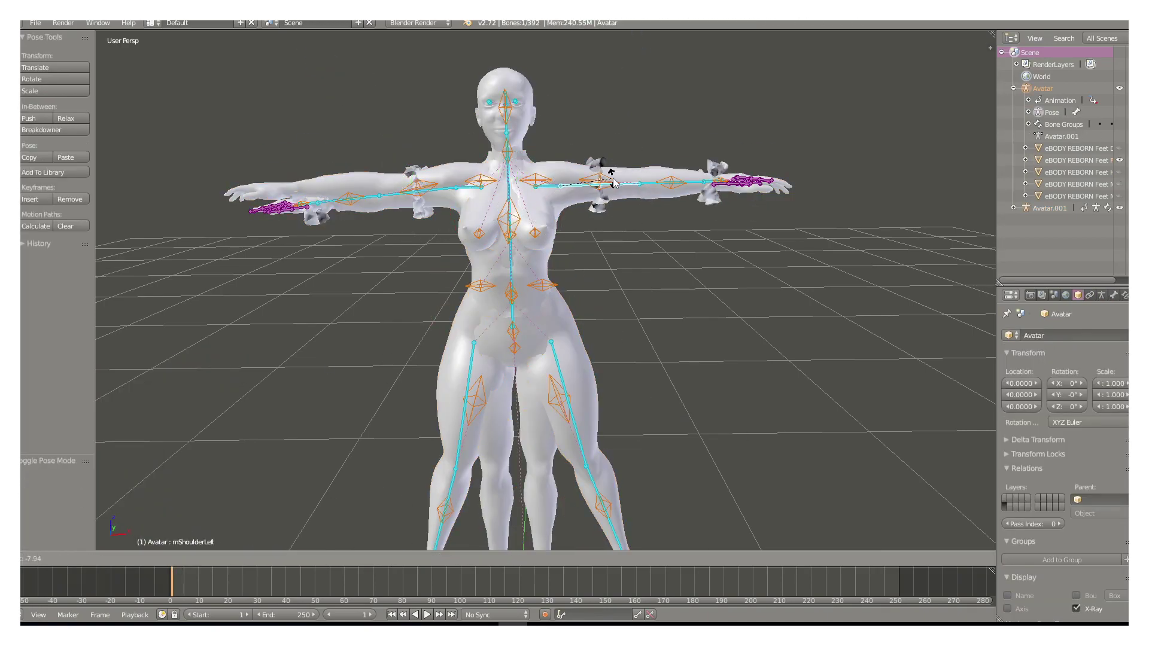
mouse_move(404, 190)
middle_mouse_down()
mouse_move(539, 227)
mouse_move(600, 293)
mouse_move(419, 218)
middle_mouse_up()
Step: Rotate the left hip bone to test leg deformation, then select the body mesh
right_click(527, 207)
key("r")
left_click(590, 232)
scroll(602, 226, "down", 3)
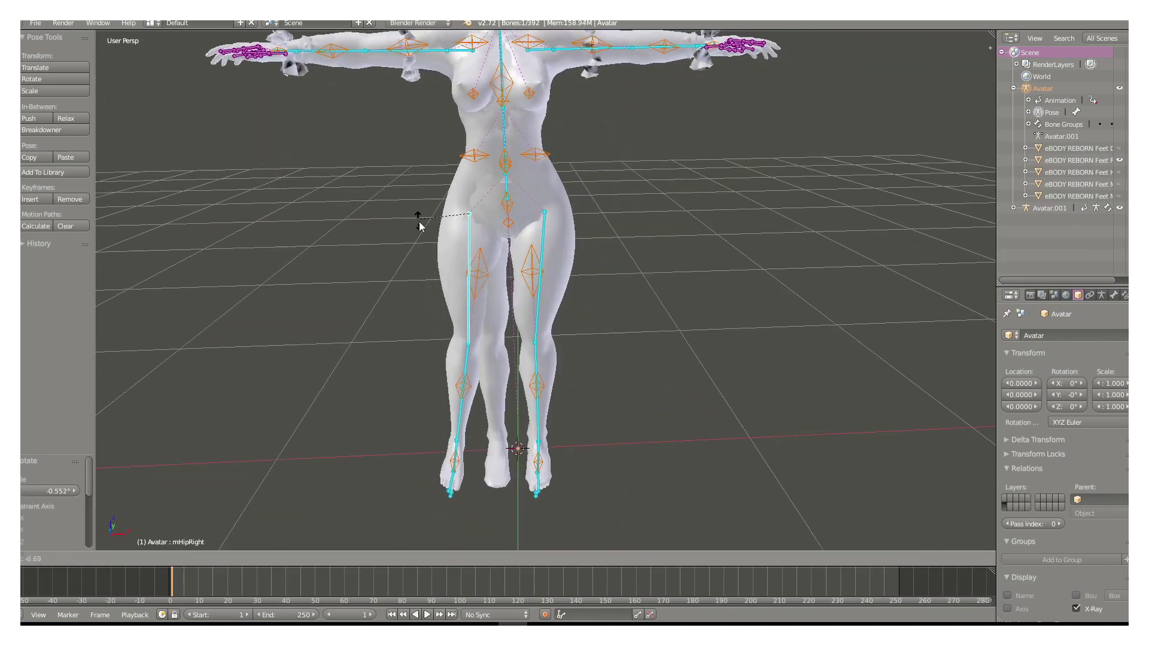
left_click(1071, 160)
left_click(1102, 295)
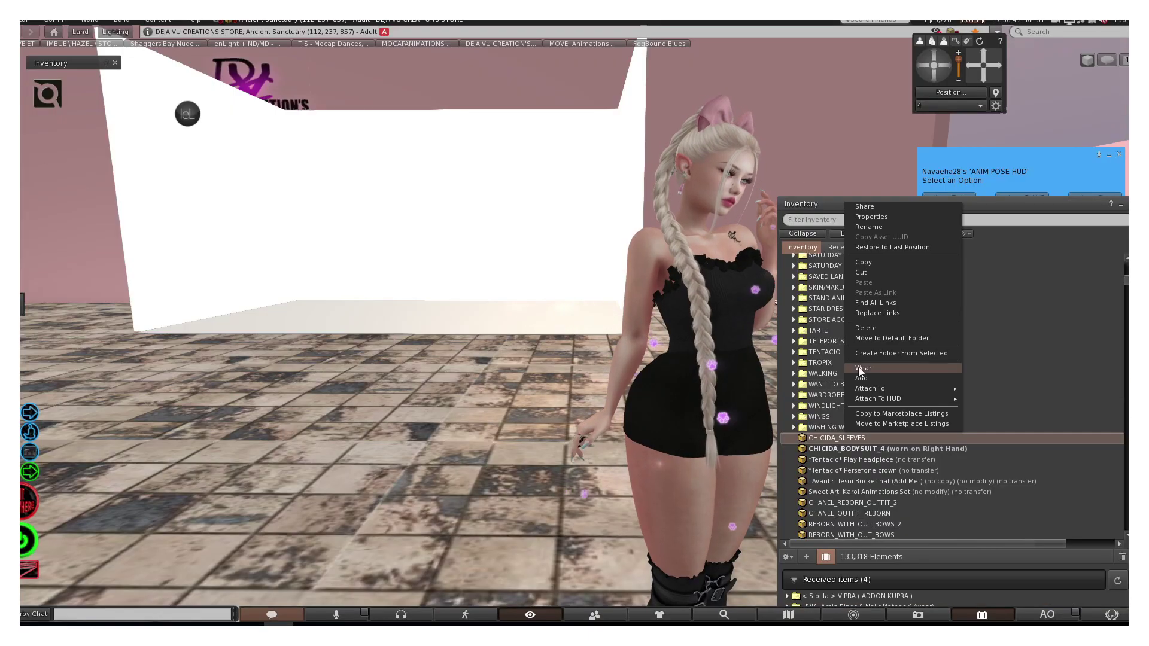
Step: Wear the uploaded CHICIDA_SLEEVES from the Inventory alongside the bodysuit
left_click(860, 371)
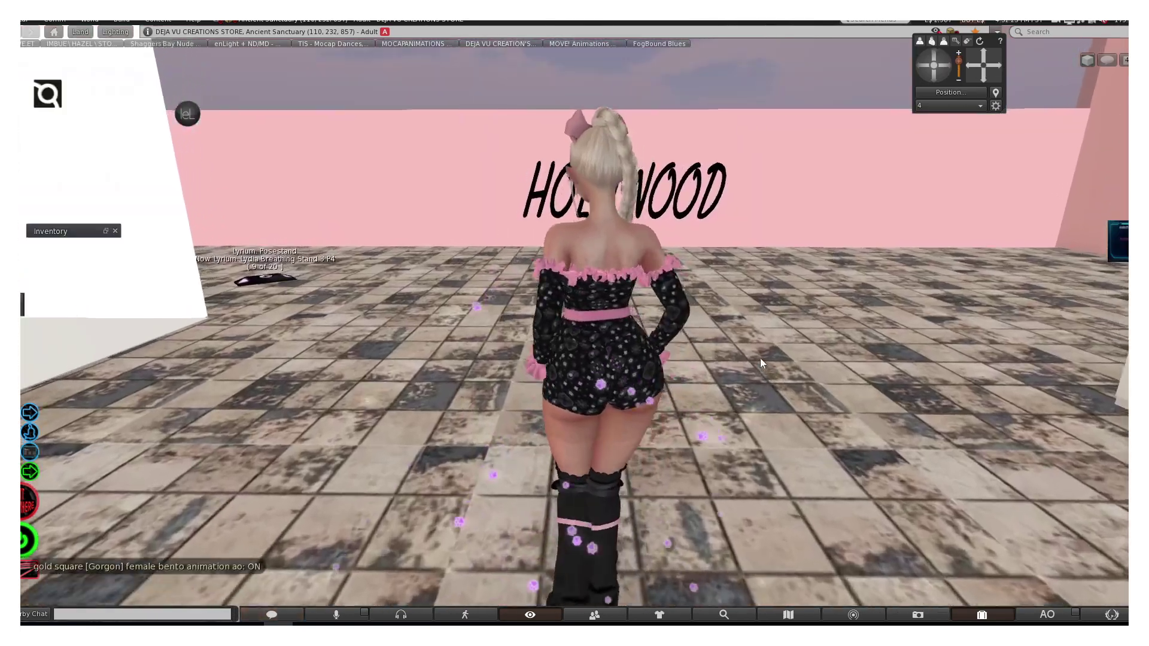
Step: Walk the avatar to the HOLLYWOOD wall and back, then onto the white platform
key("Up")
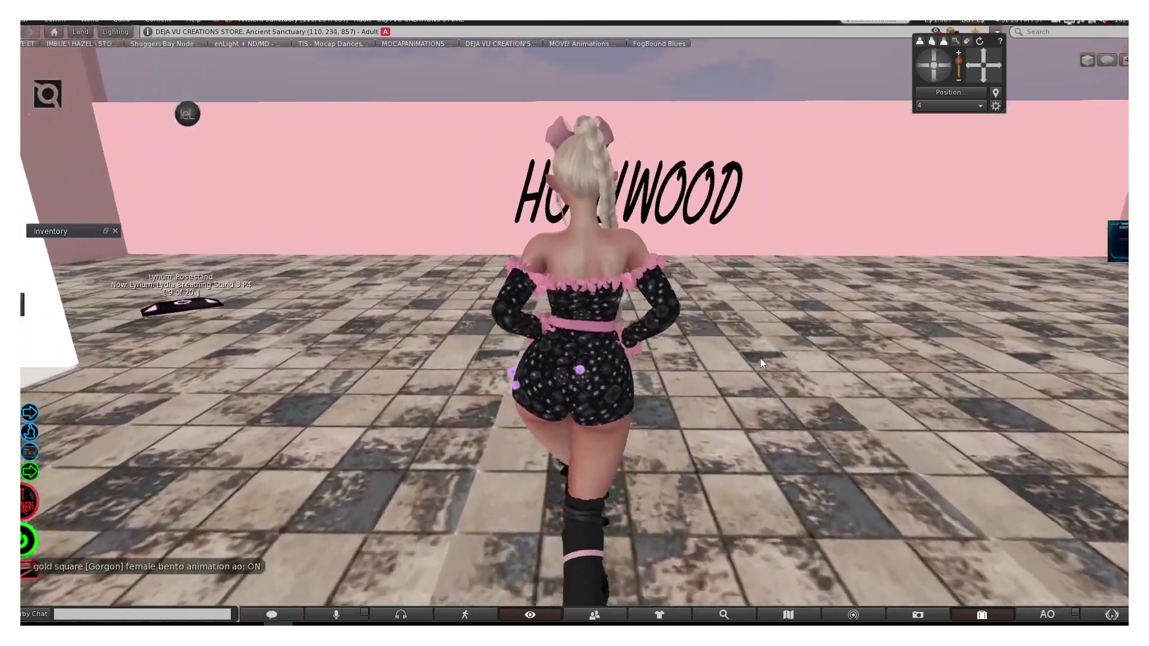
key("Down")
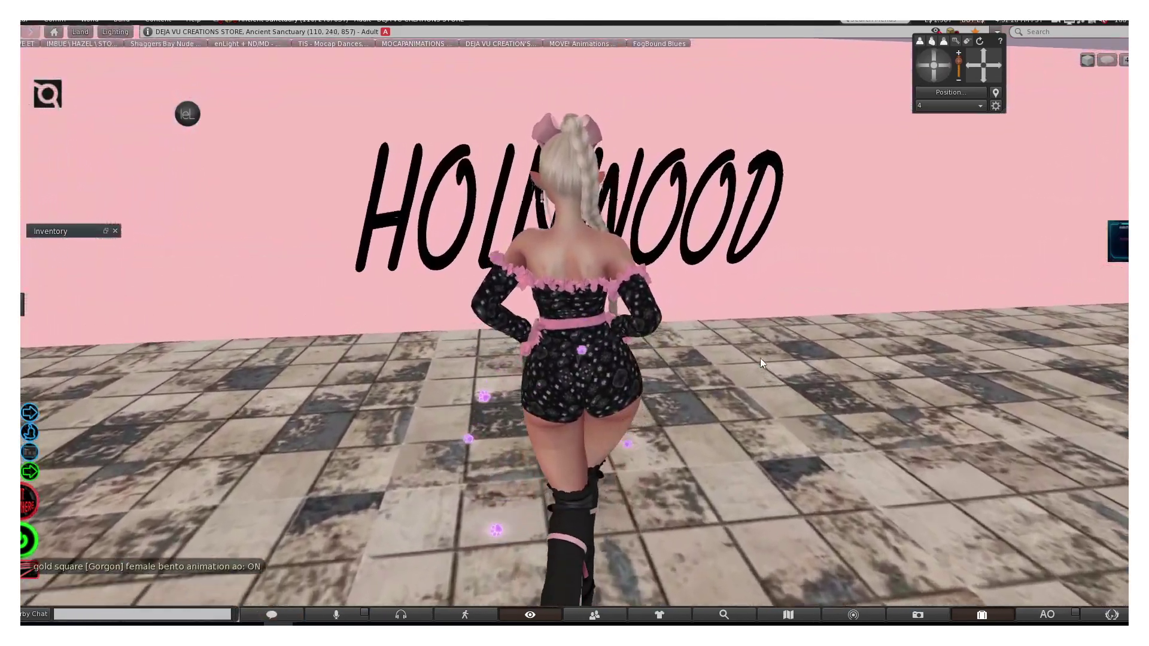
key("Down")
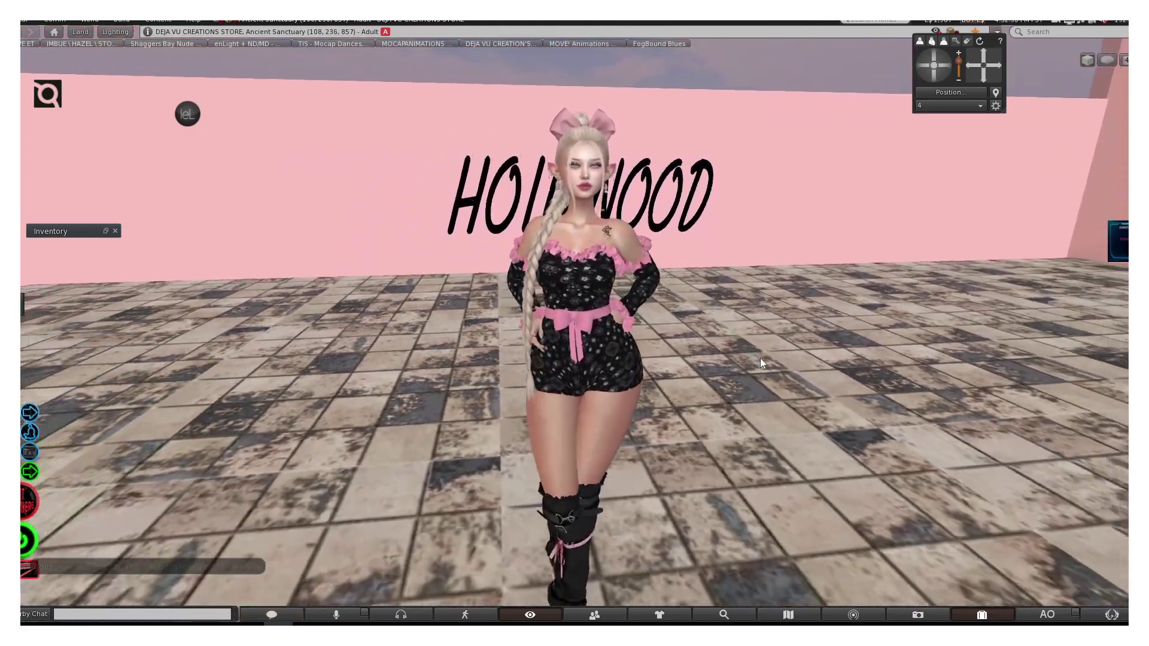
key("Up")
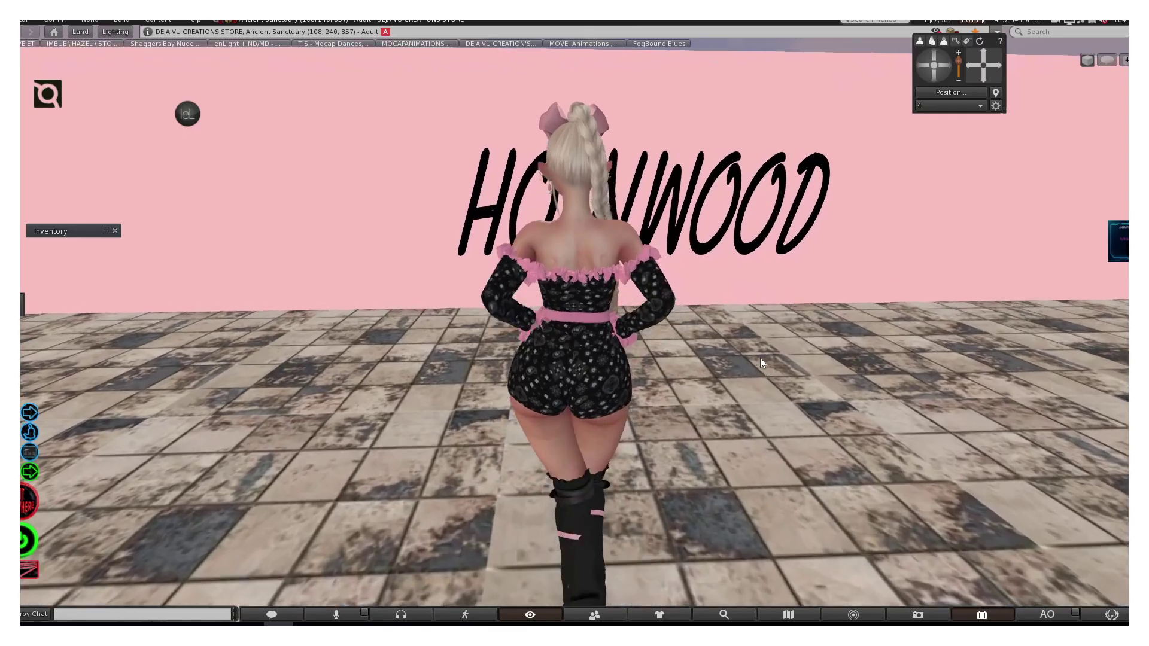
key("Down")
key("Down")
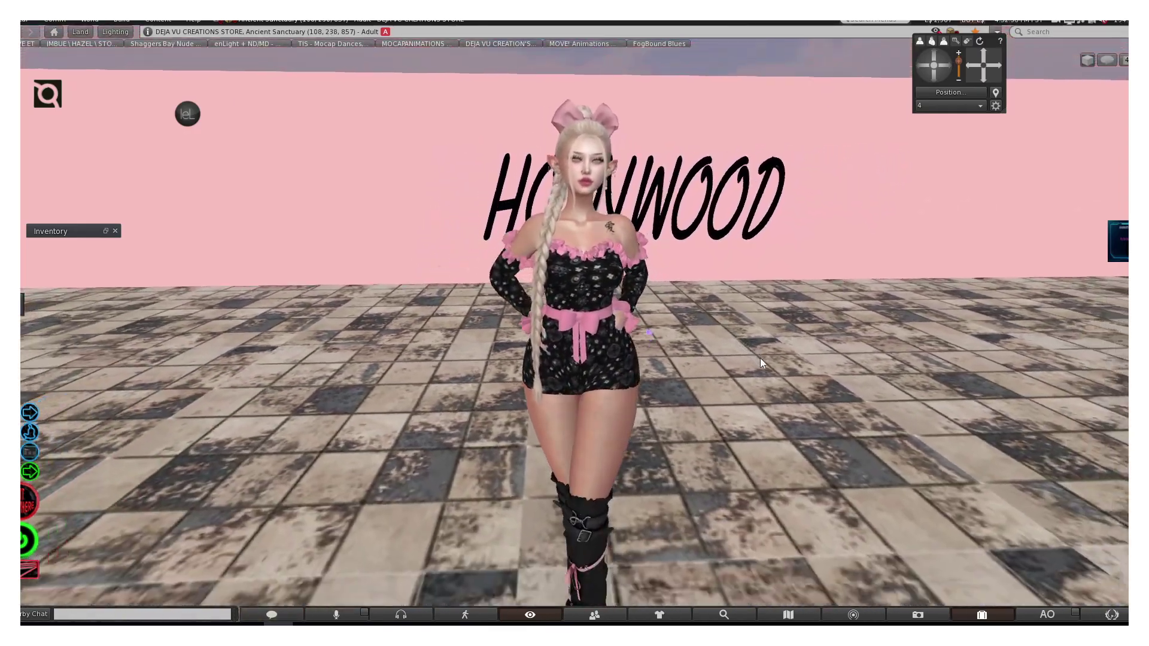
key("Left")
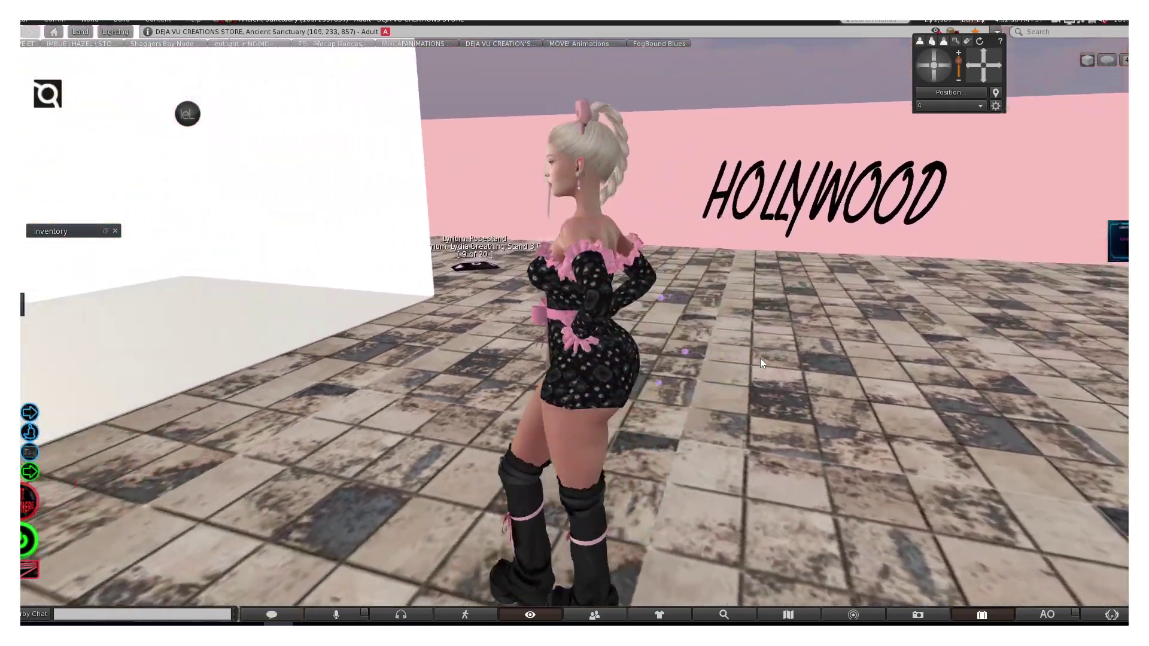
key("Up")
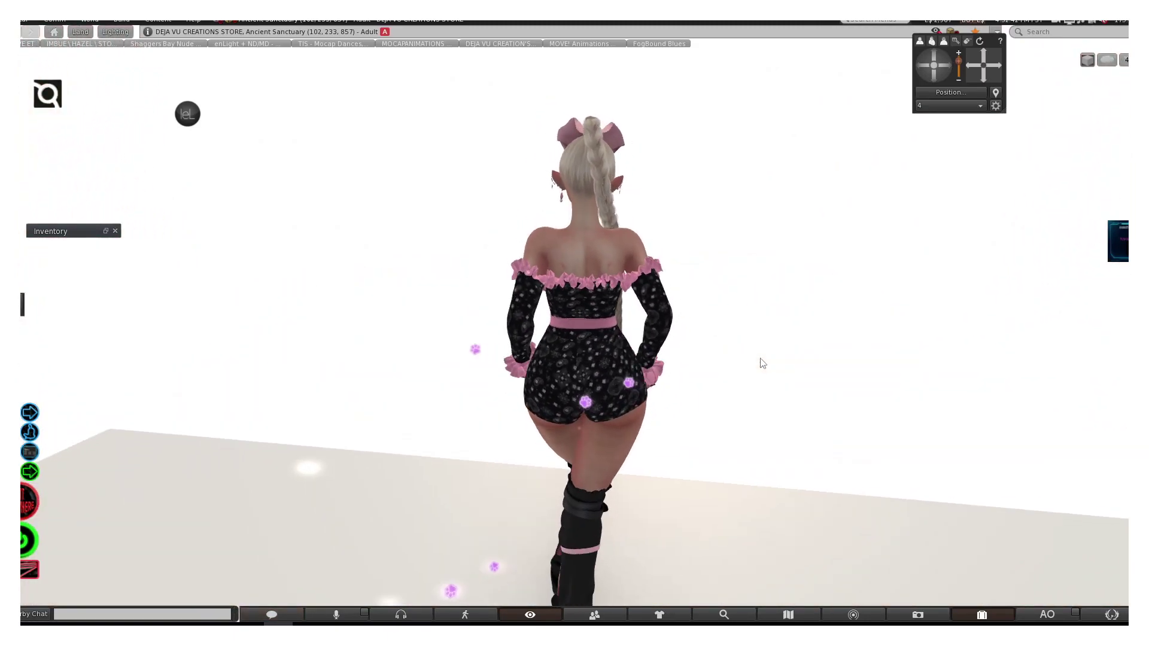
Step: Turn the avatar left, orbit the camera around its side, then reset to a front view
key("Left")
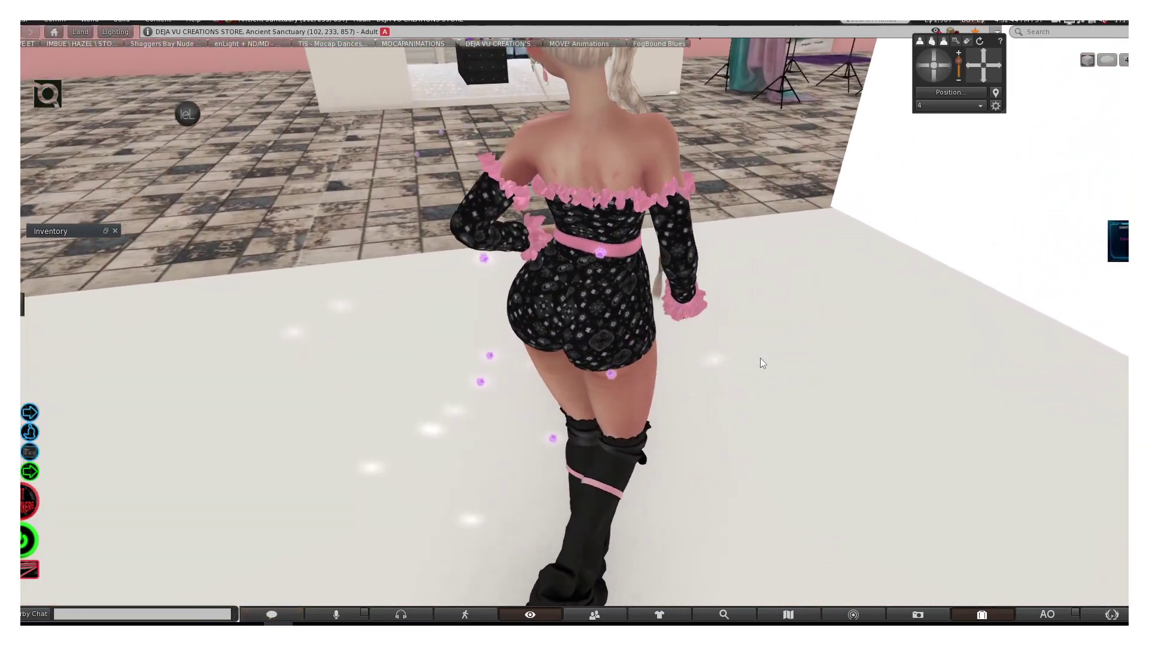
key("Left")
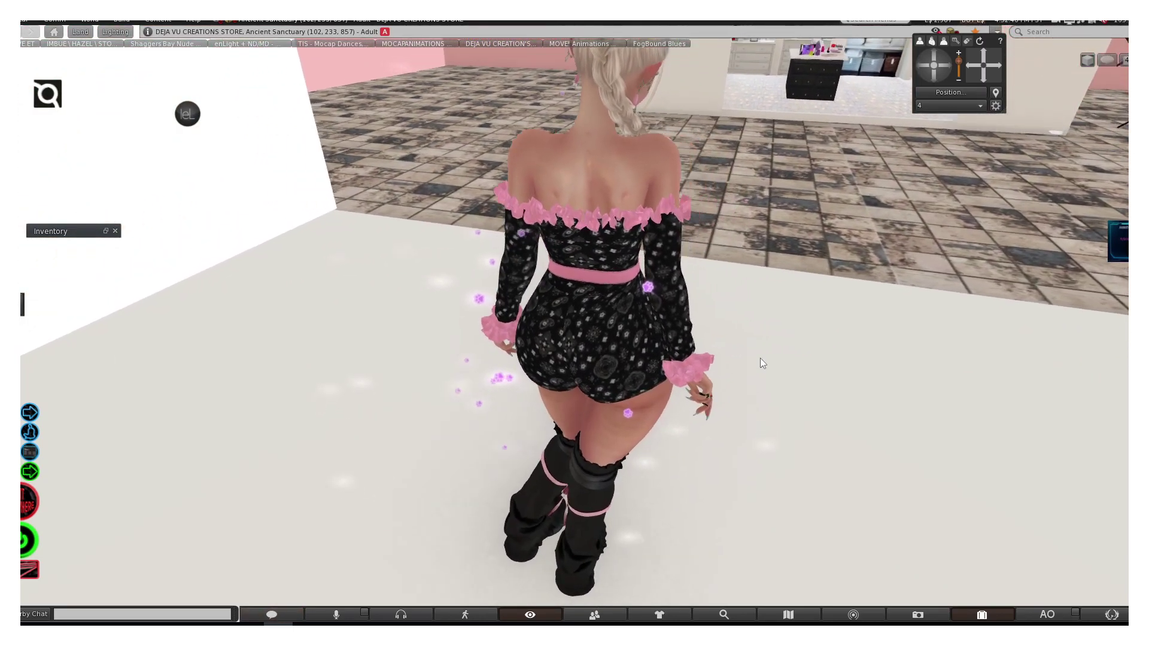
left_click(938, 75)
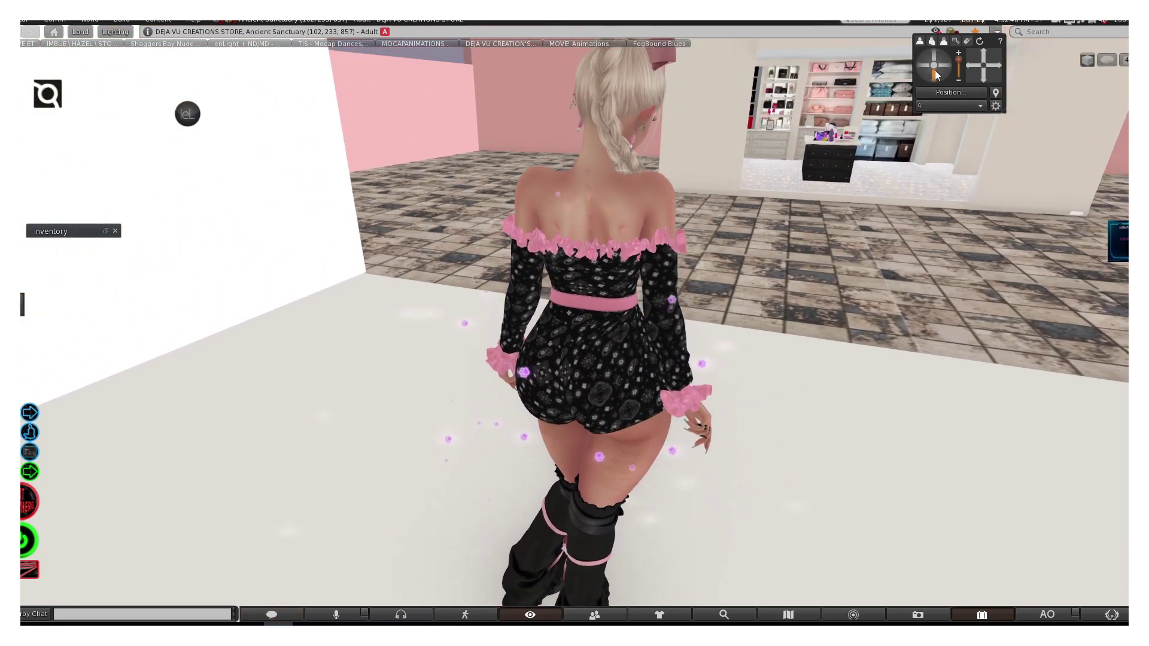
mouse_move(937, 75)
left_mouse_down()
mouse_move(946, 63)
mouse_move(935, 78)
left_mouse_up()
key("Escape")
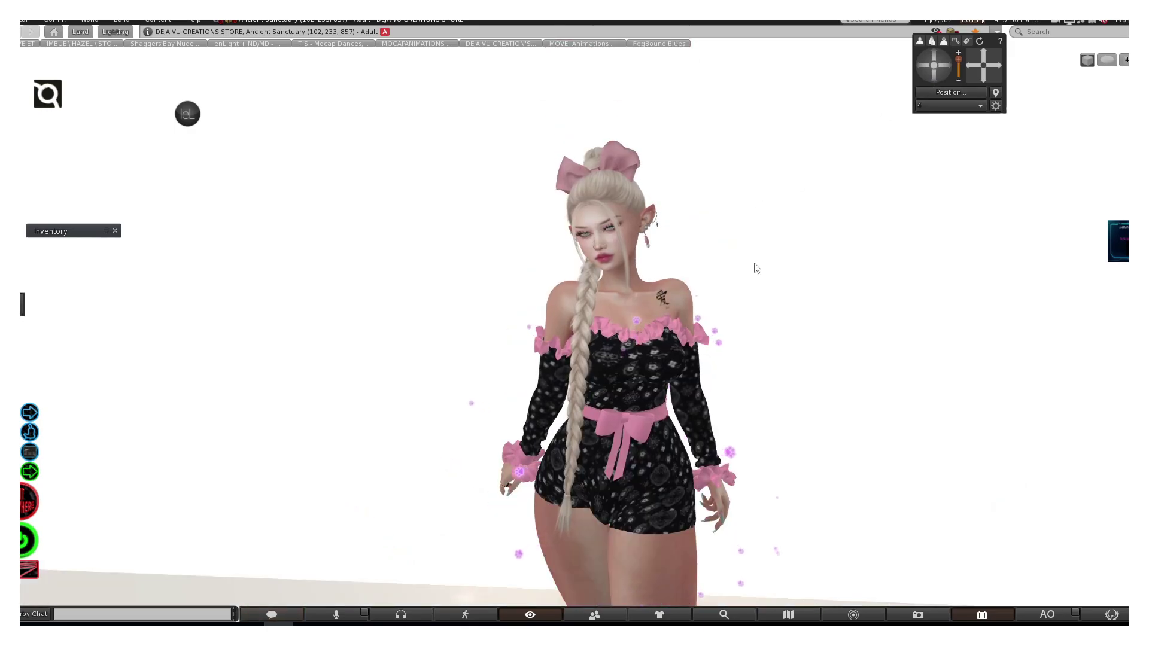
scroll(756, 267, "up", 2)
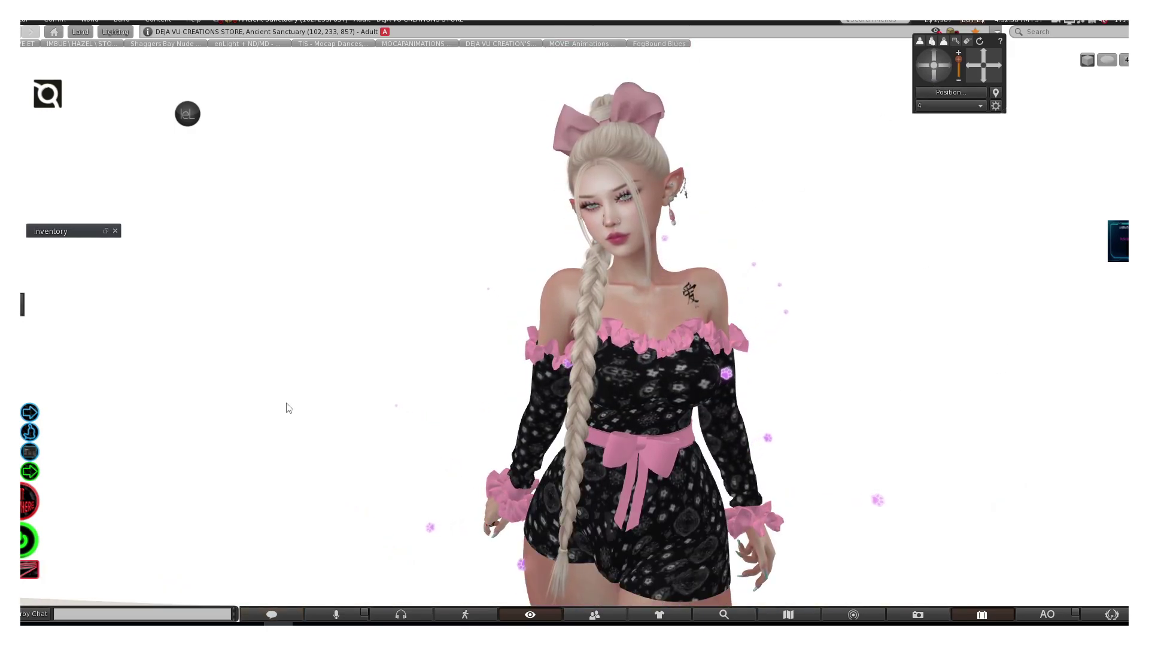